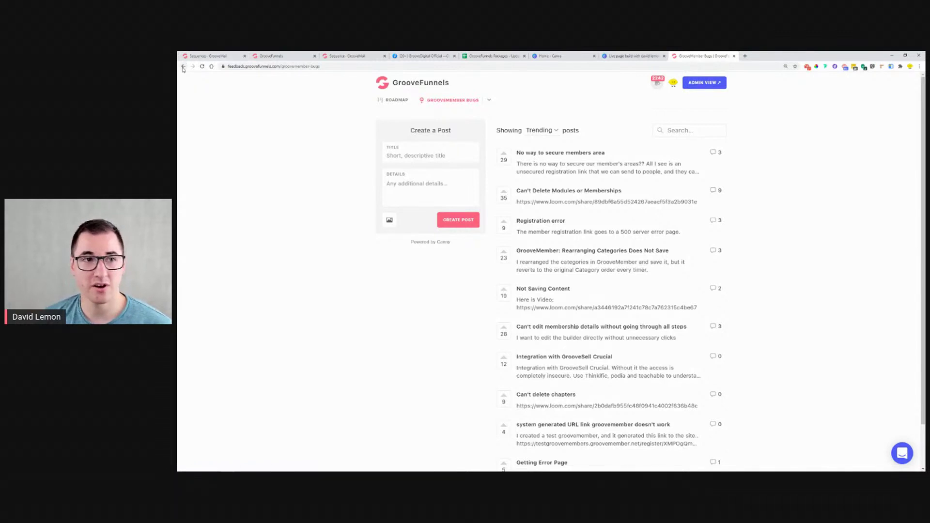
Step: Go back to the feedback Roadmap, open the GrooveMail Bugs board, and highlight the site address
click(183, 66)
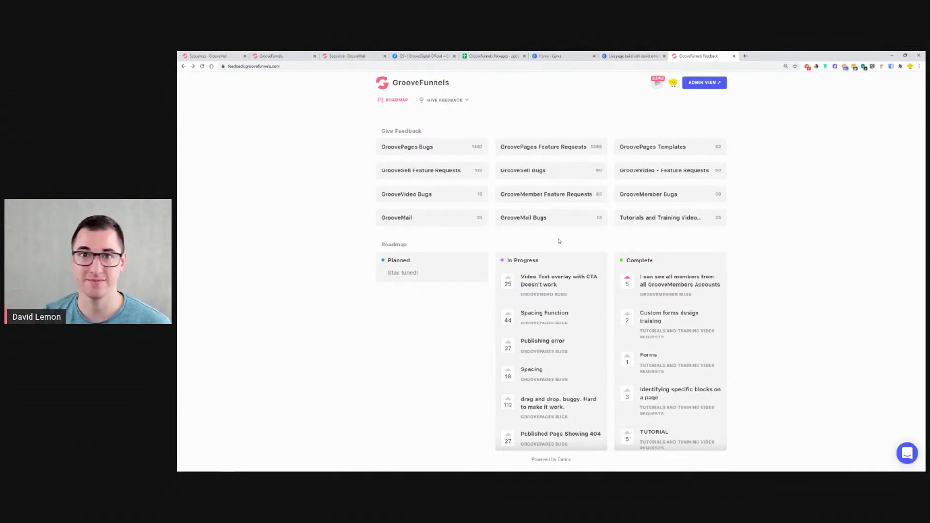
click(555, 223)
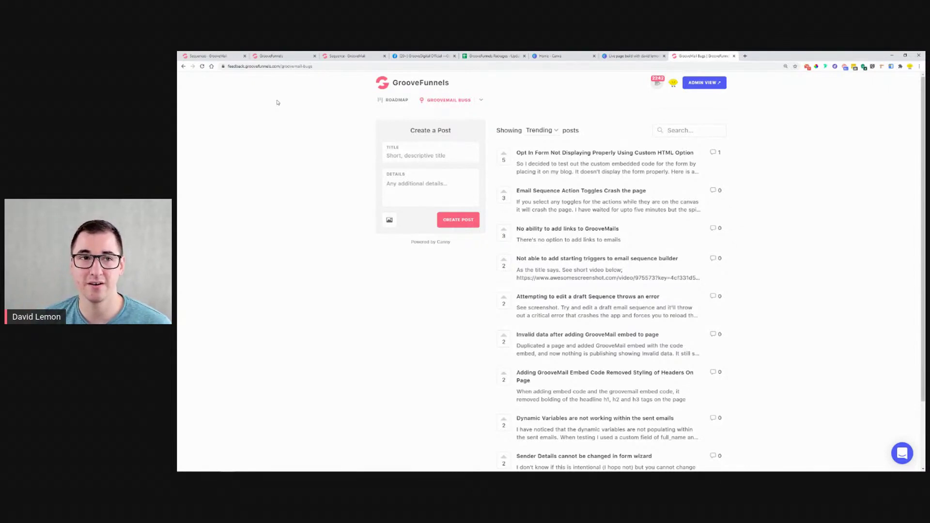
drag(241, 66, 268, 116)
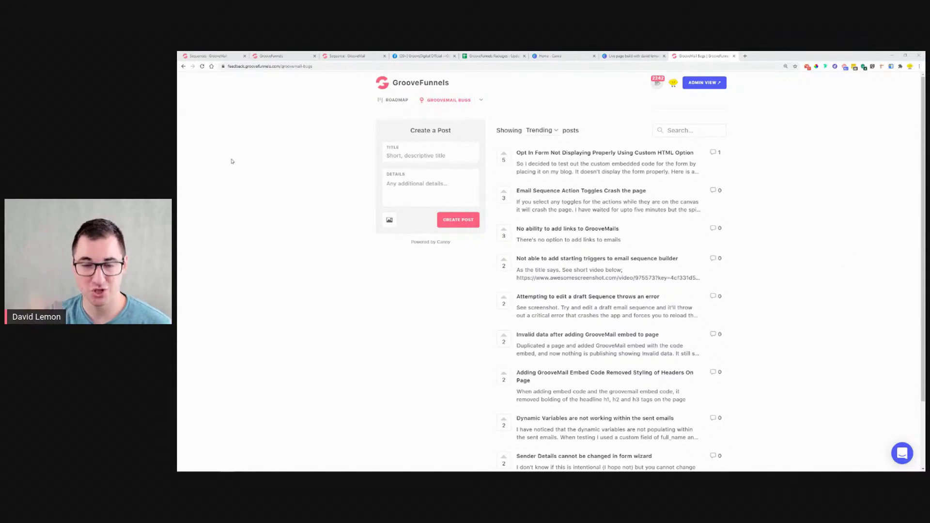
Step: Go from the Sequences page to the GrooveFunnels home page and open the GrooveMail dashboard
click(221, 54)
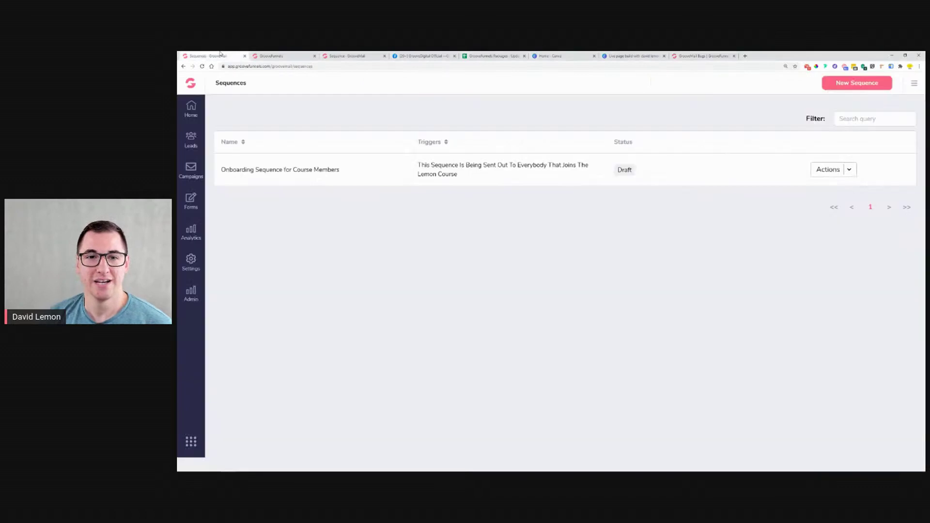
click(191, 108)
click(193, 85)
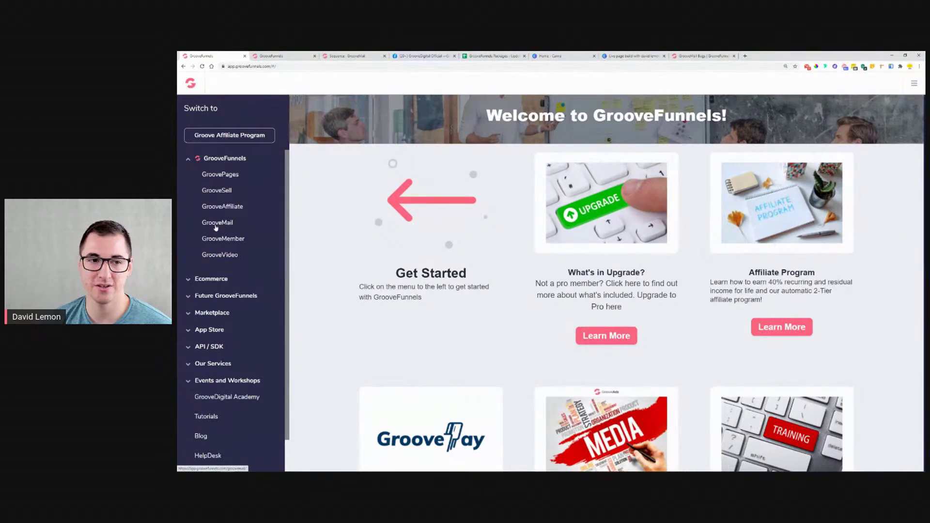
click(221, 226)
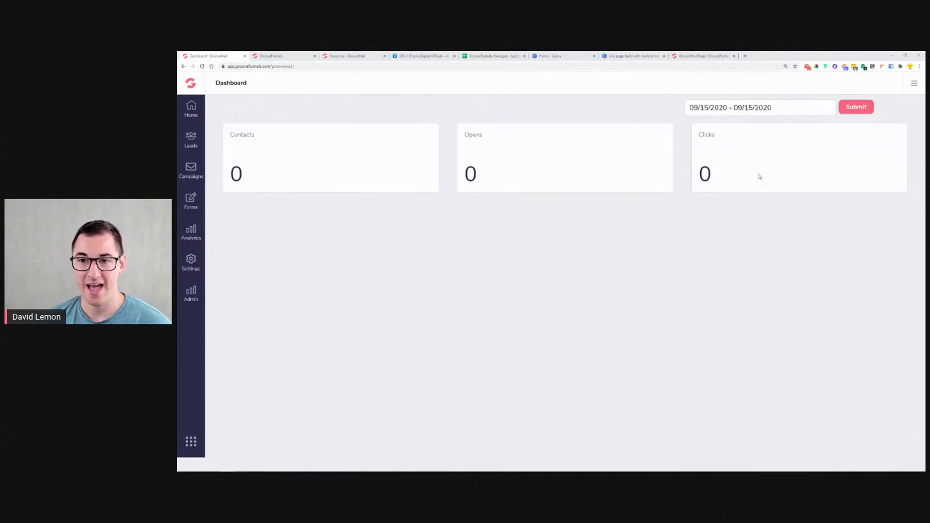
Step: Set the dashboard date range to September 1–15, 2020 and expand the Leads section
click(762, 116)
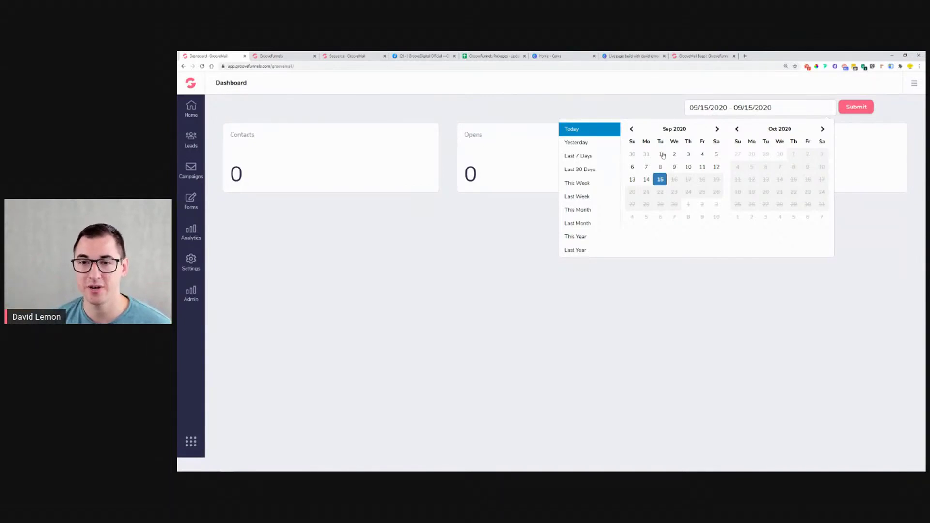
click(660, 154)
click(662, 179)
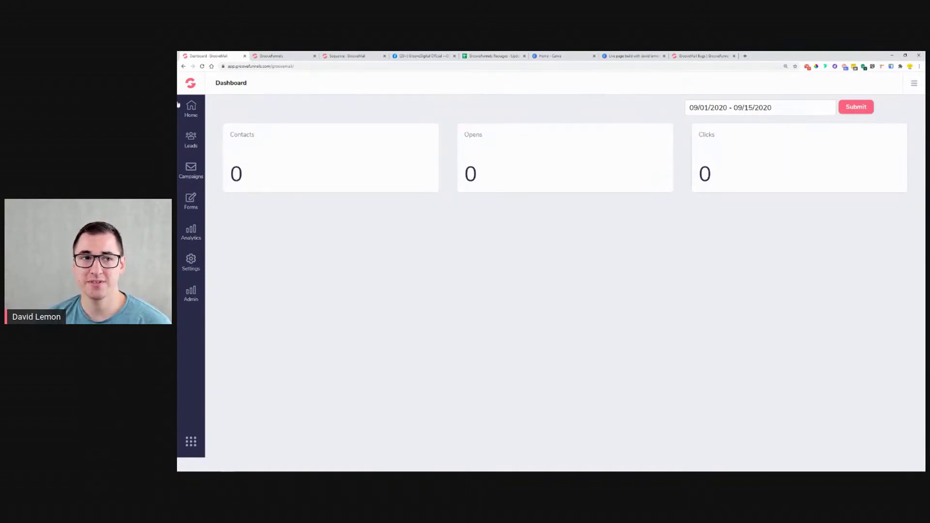
click(190, 140)
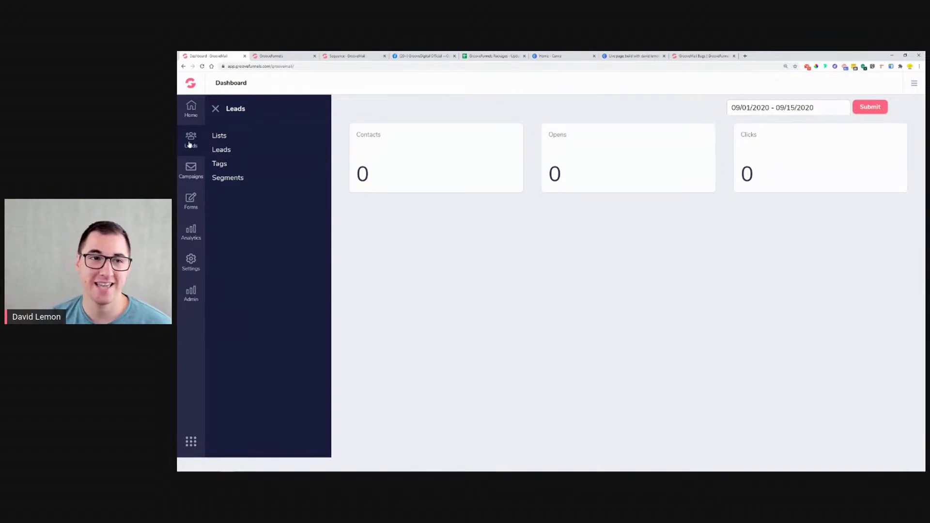
Step: On the Lists page, delete the Newsletter subscribers and Paid Lemon Course Members lists
click(219, 137)
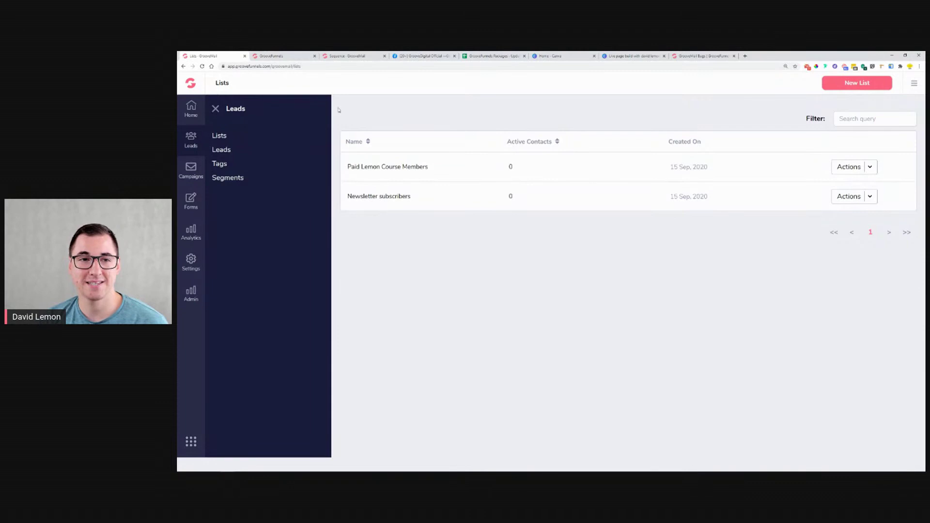
click(214, 110)
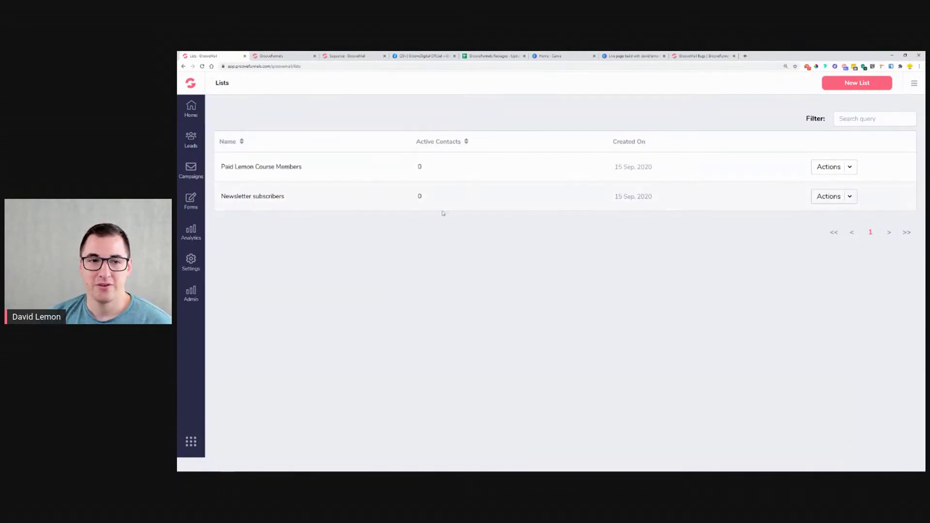
click(854, 200)
click(834, 232)
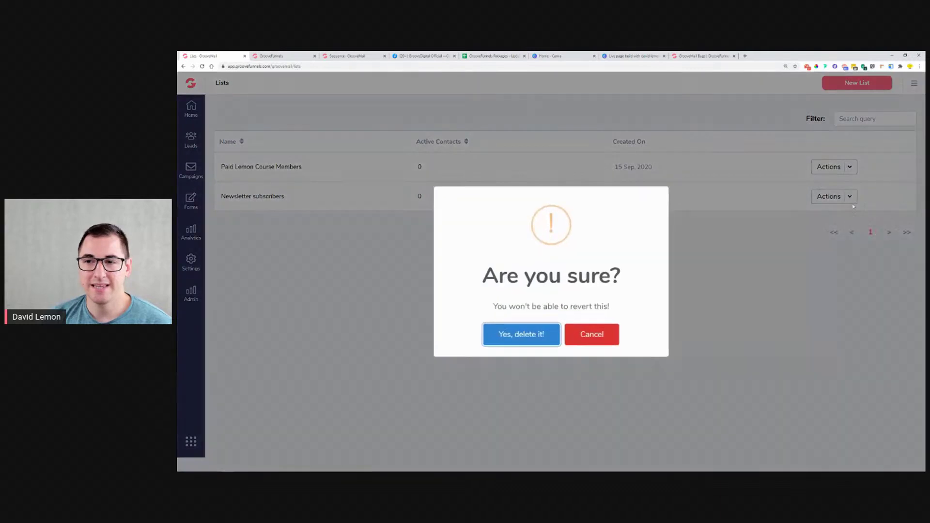
click(531, 337)
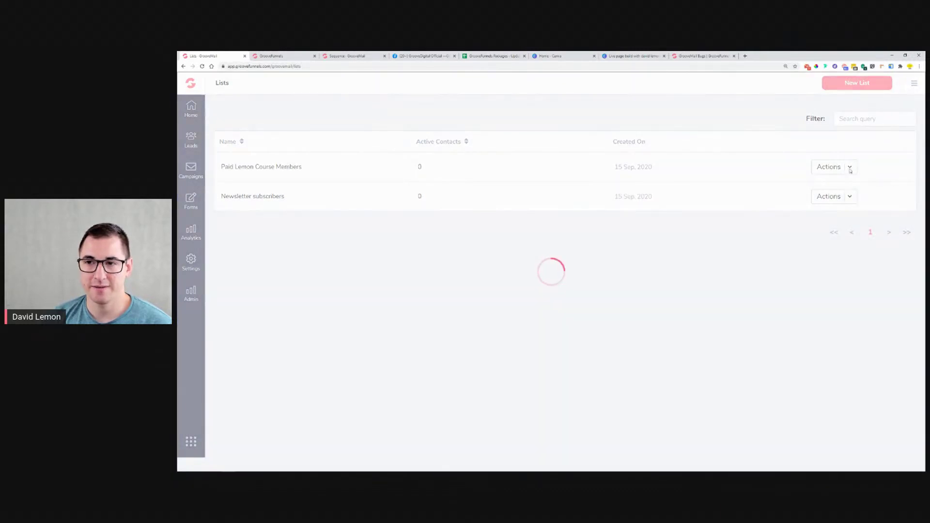
click(849, 167)
click(830, 206)
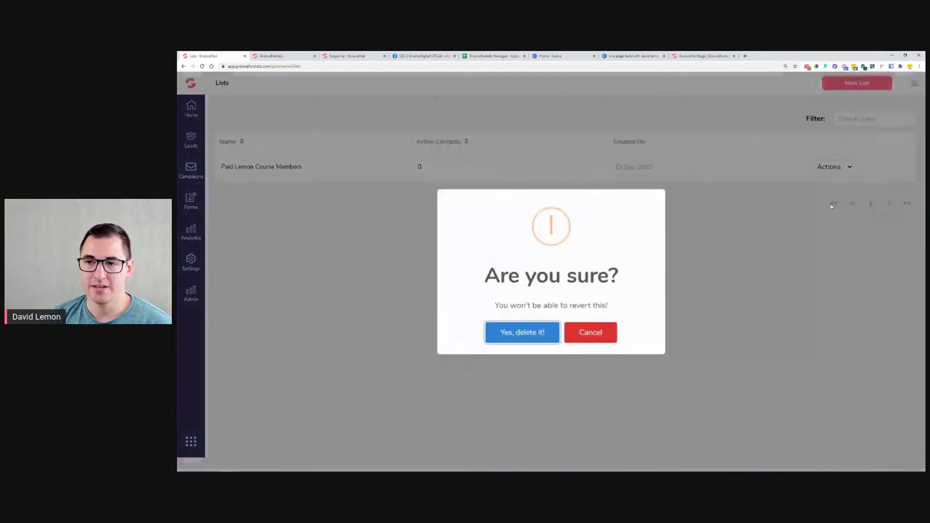
click(533, 337)
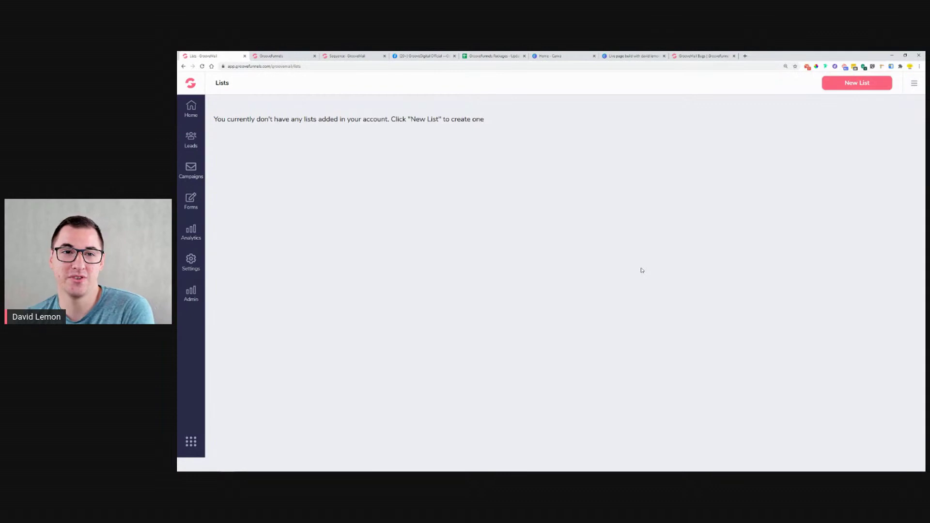
Step: Create 'Lemon Newsletter List' described as 'this is for everybody that subscribed to receive the newsletter'
click(835, 85)
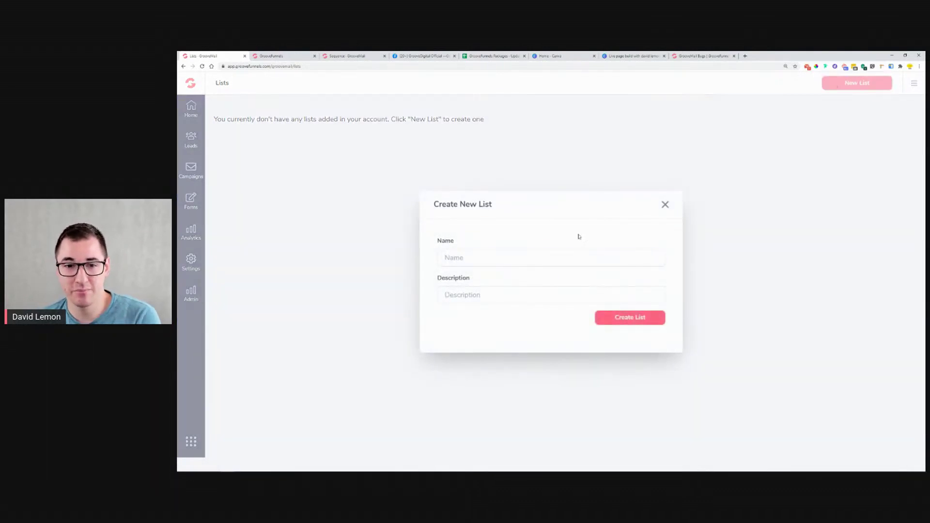
click(531, 257)
text(L)
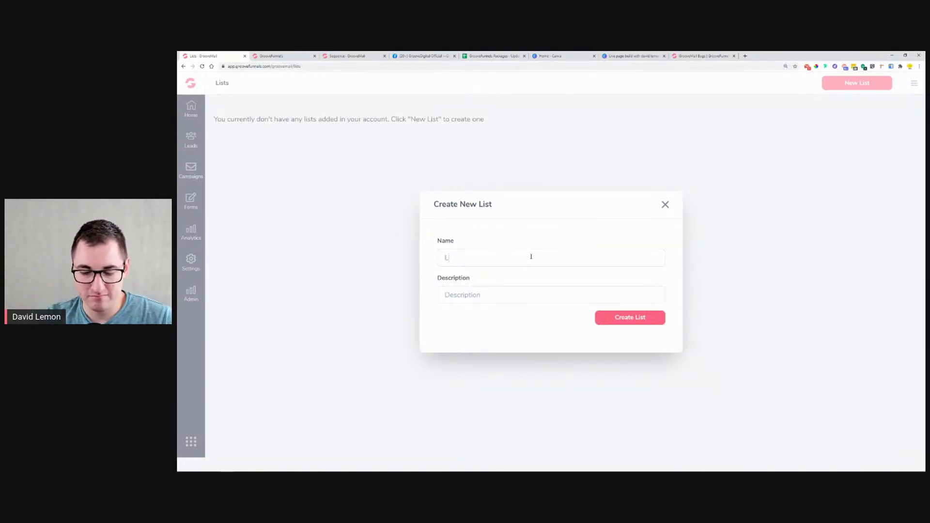
text(emon New)
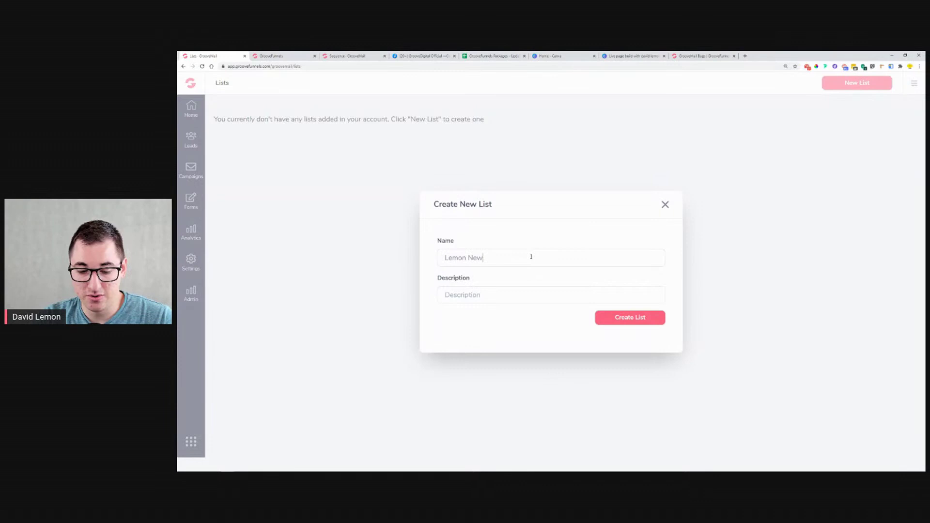
text(sle)
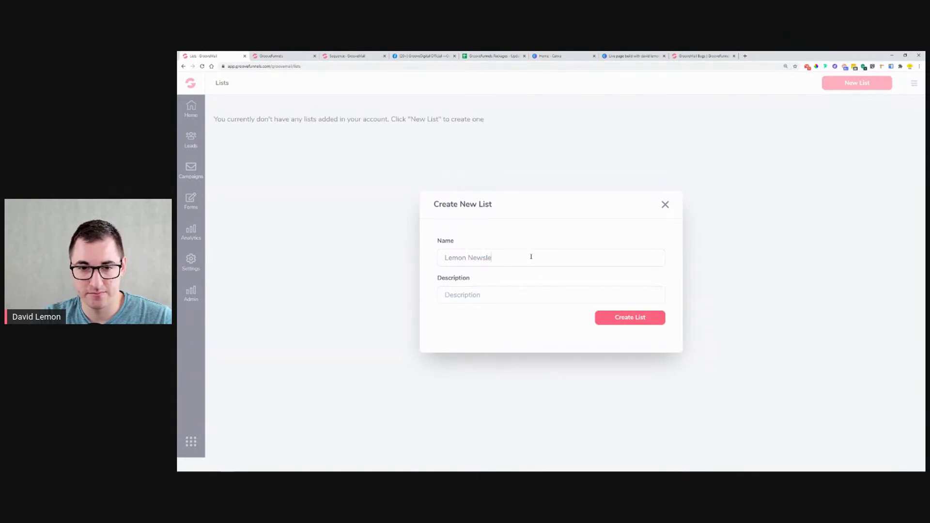
text(tter List)
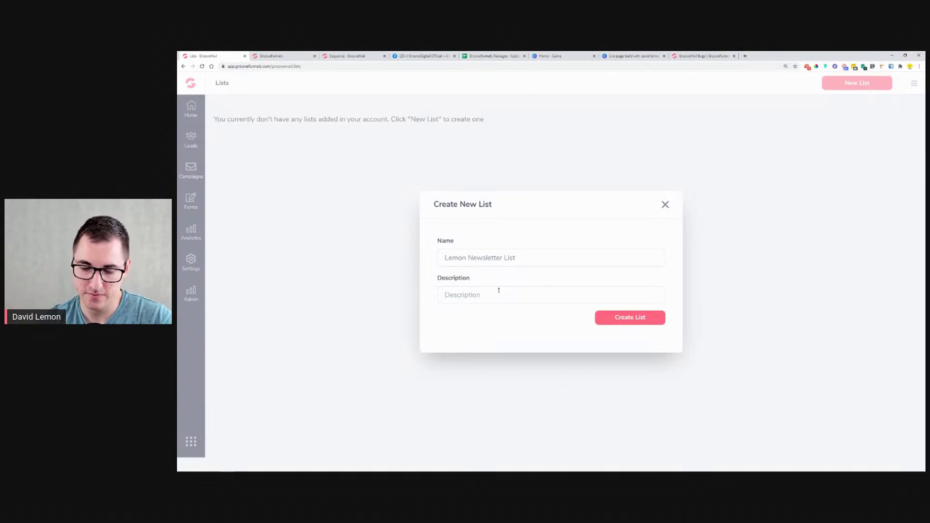
text(this )
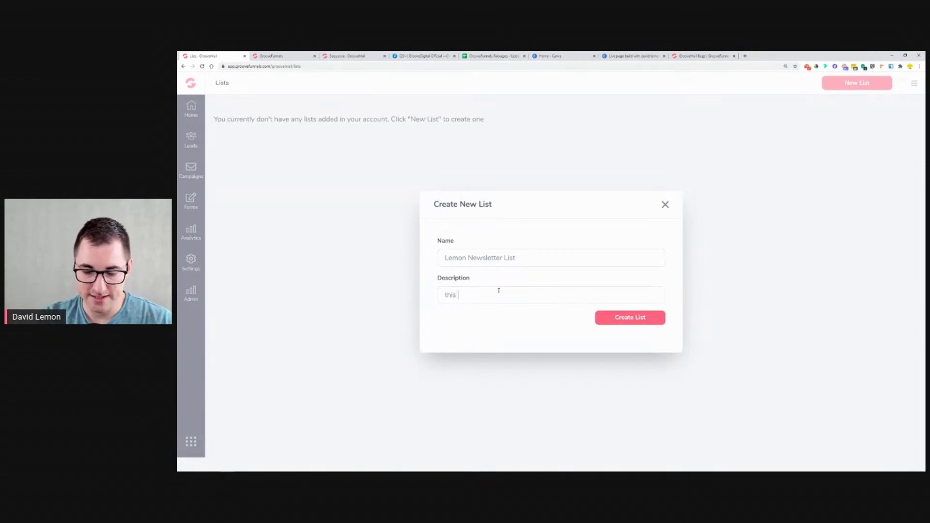
text(is for ec)
text(erybody th)
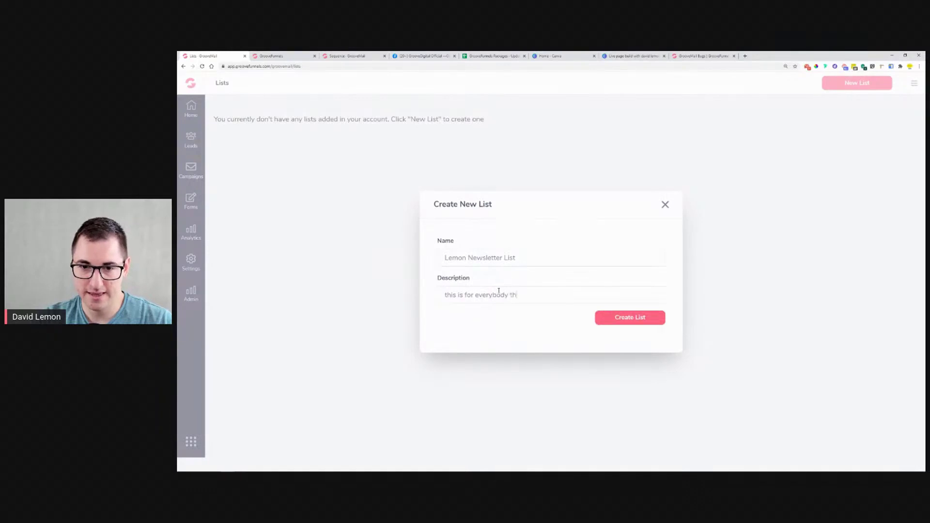
text(at subsi)
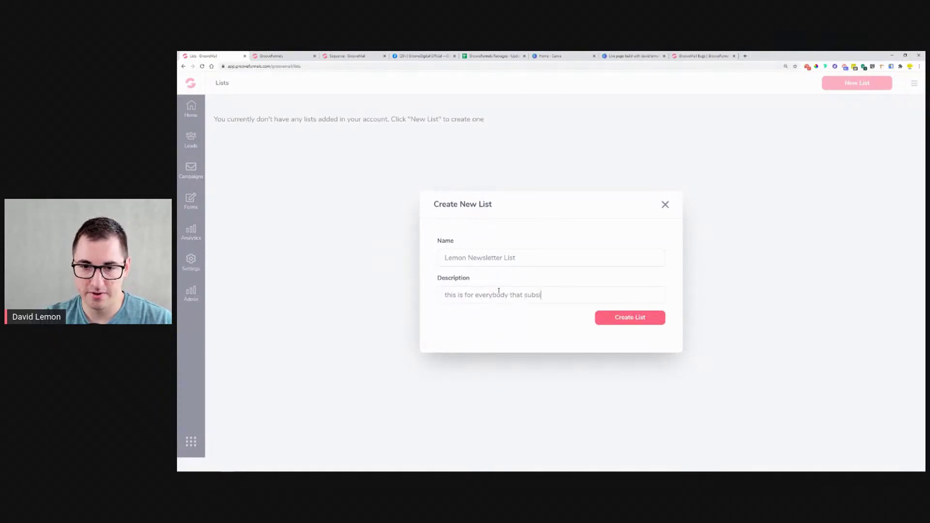
key(BackSpace)
text(b)
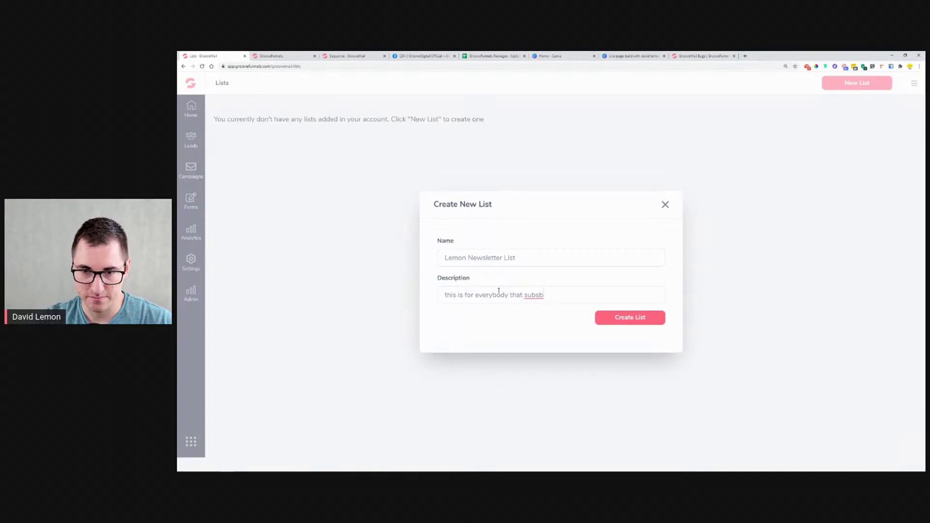
key(BackSpace)
text(cribed to recce)
key(BackSpace)
text(eive the newsletter)
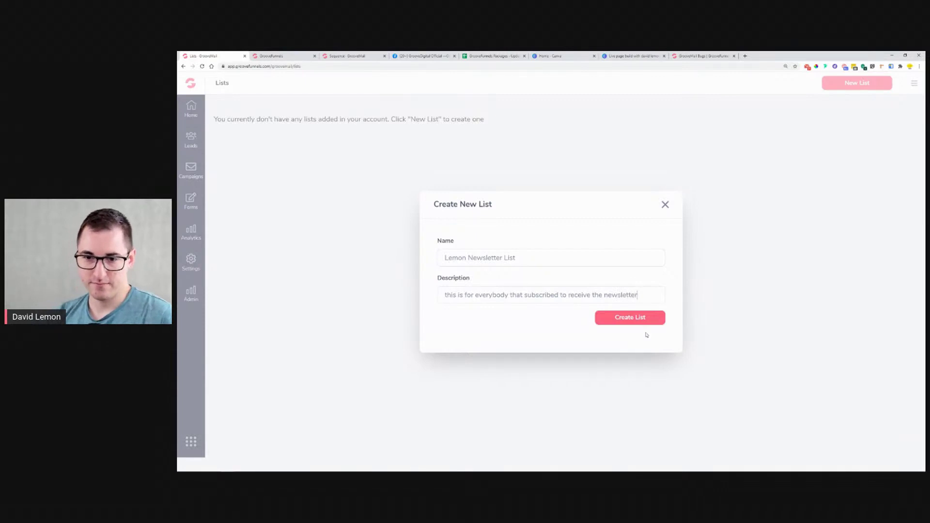
click(642, 319)
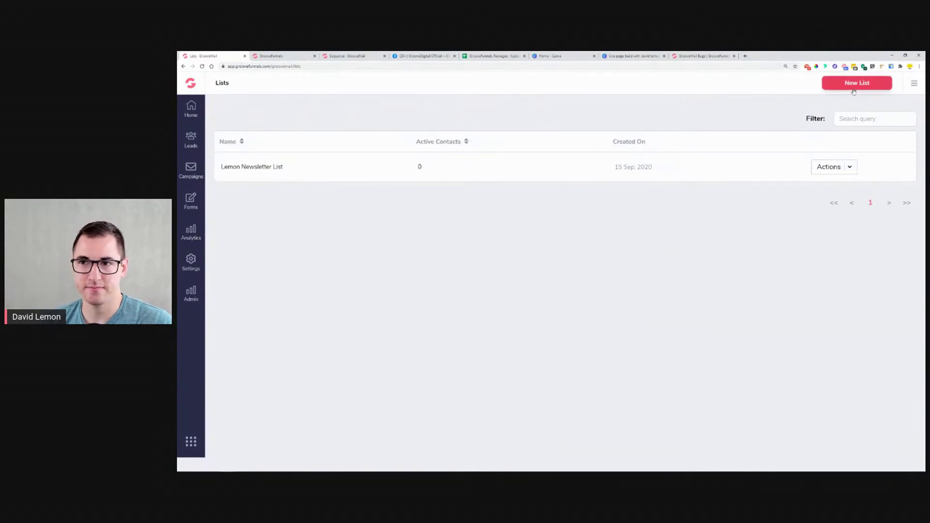
Step: Create 'Lemon Paid Course List' described as 'this is for the people that are interested in the paid course'
click(854, 86)
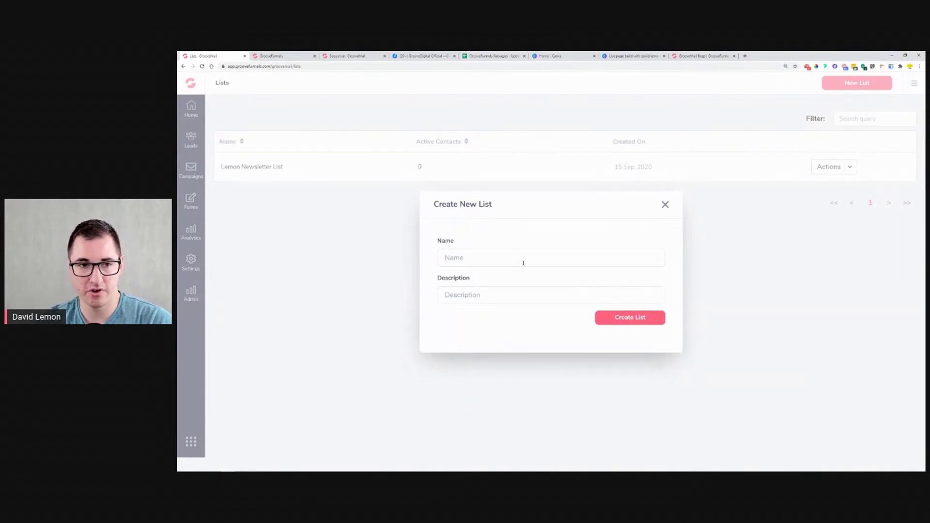
text(Lemon)
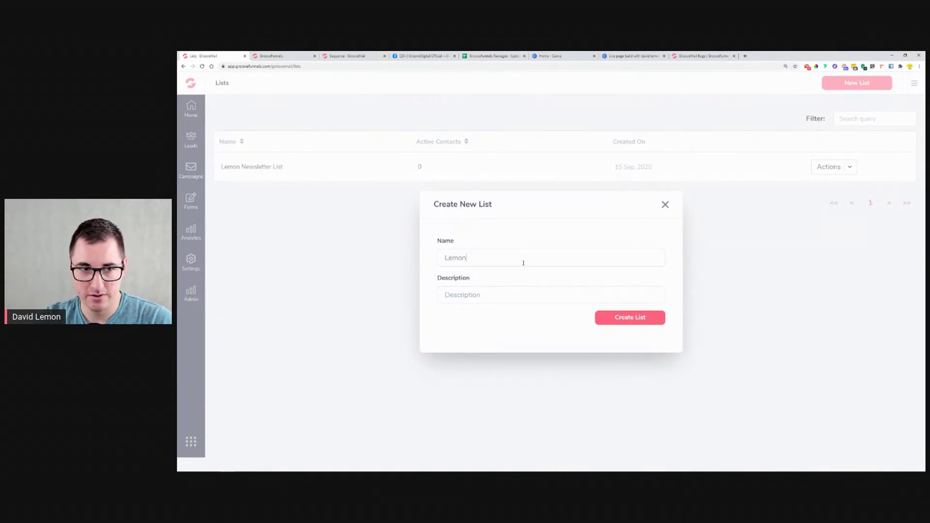
text(Digi)
key(BackSpace)
key(BackSpace)
key(BackSpace)
key(BackSpace)
text(Paid )
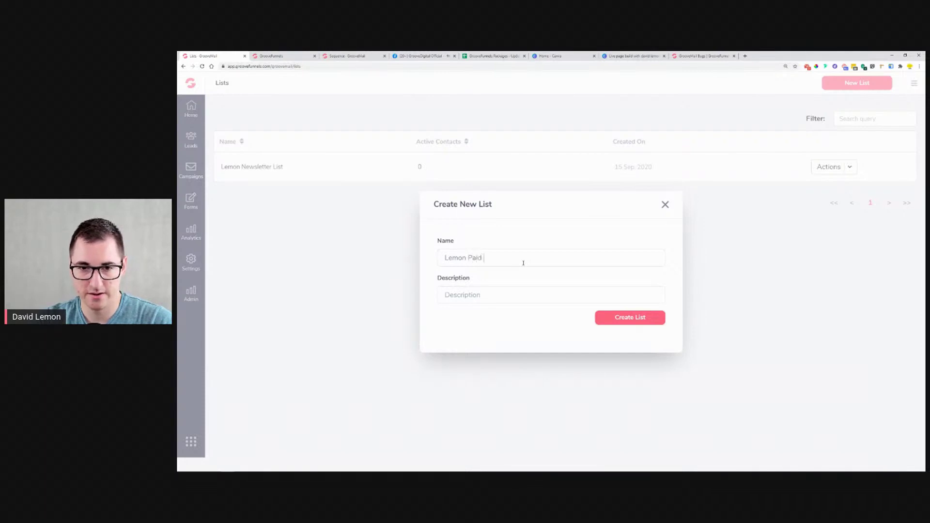
text(Course)
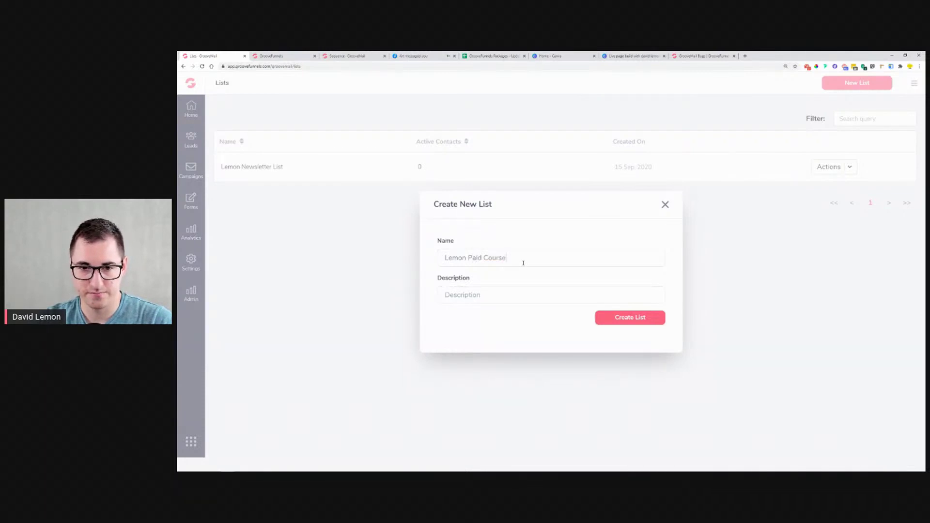
text( List)
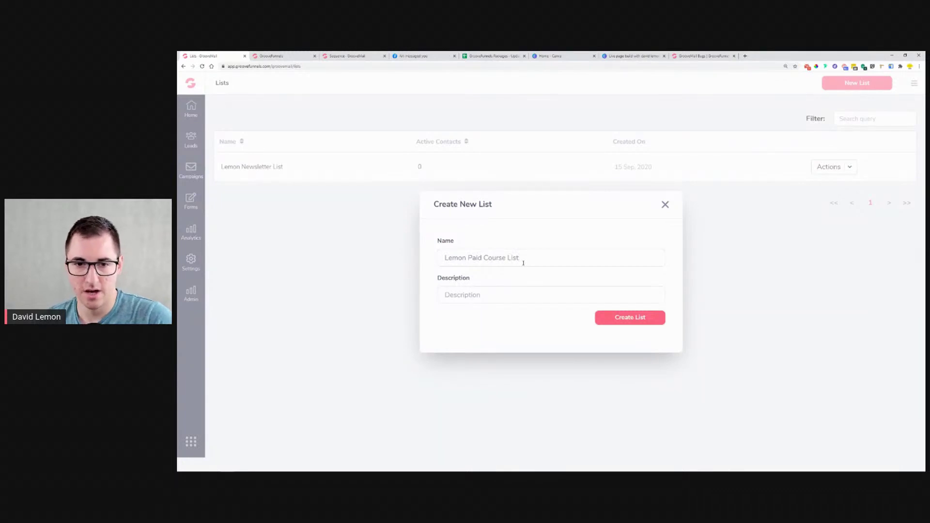
click(515, 286)
text(t)
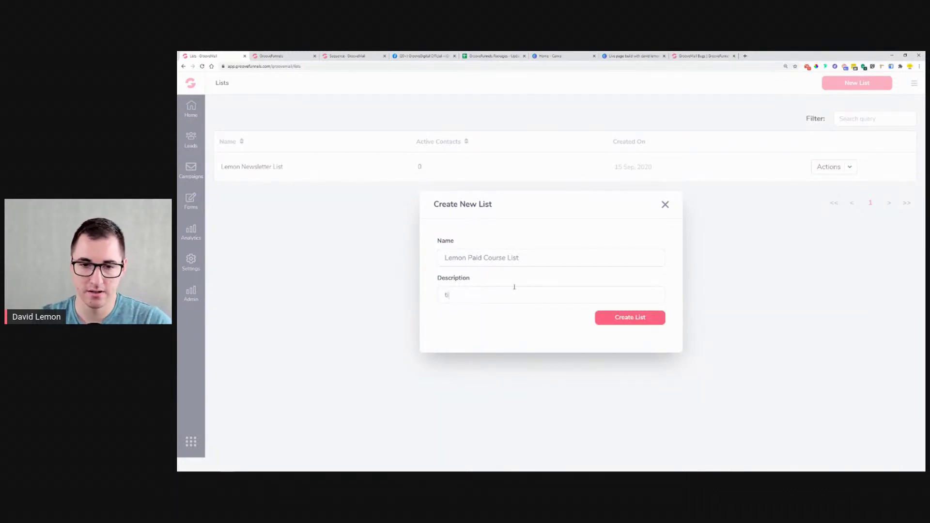
text(his is )
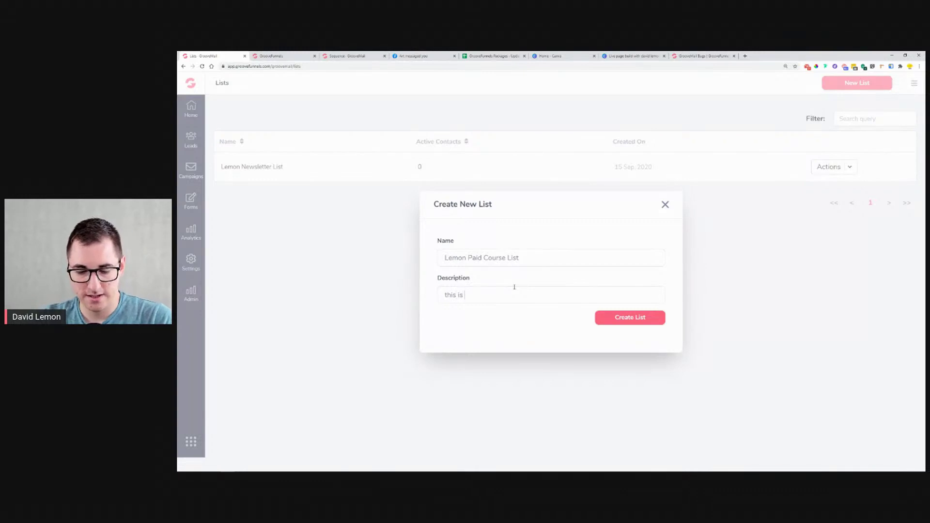
text(for the people that)
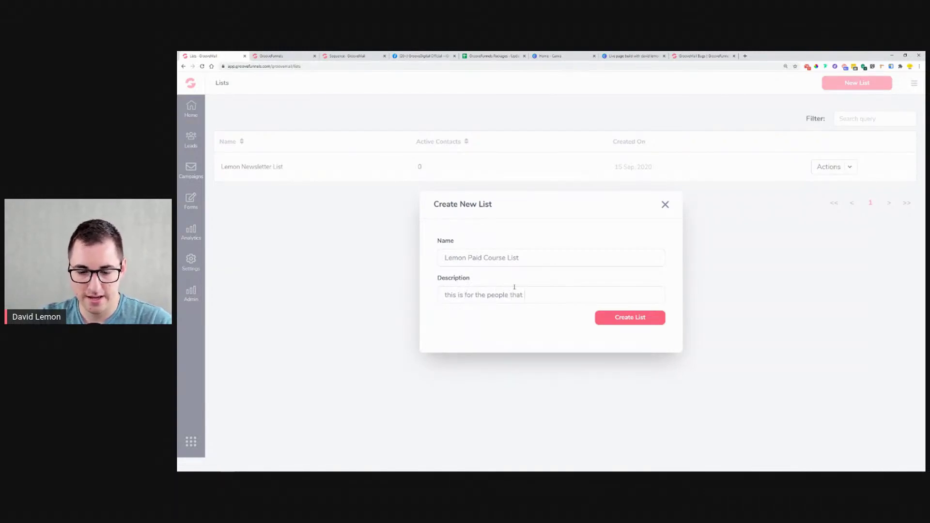
text( are interested in)
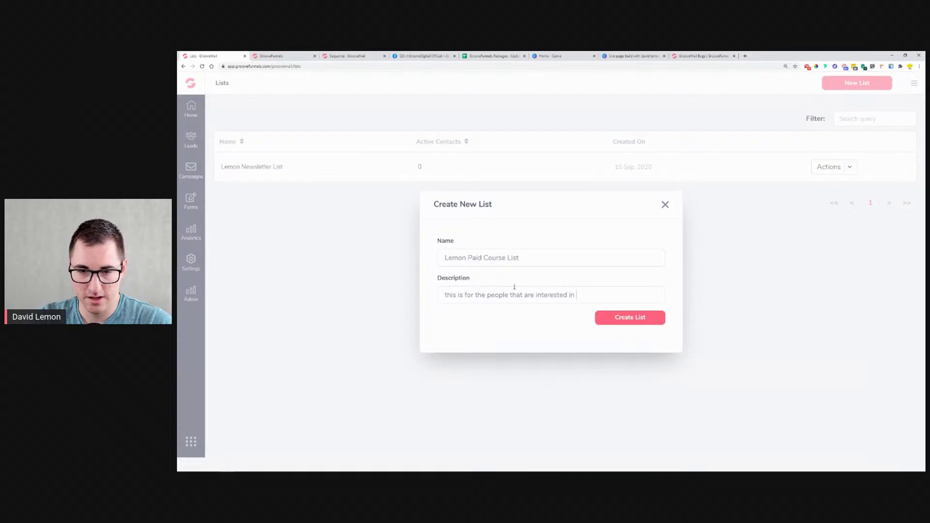
text( the )
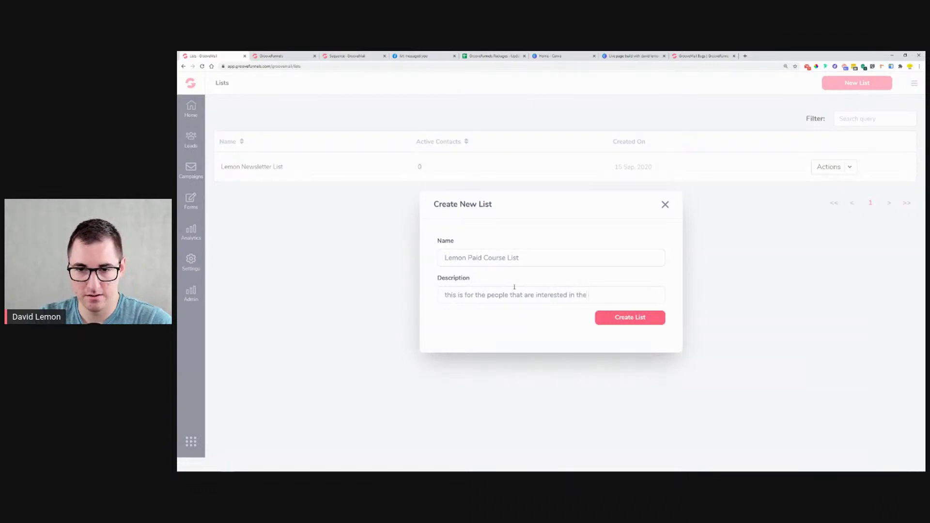
text(paid course)
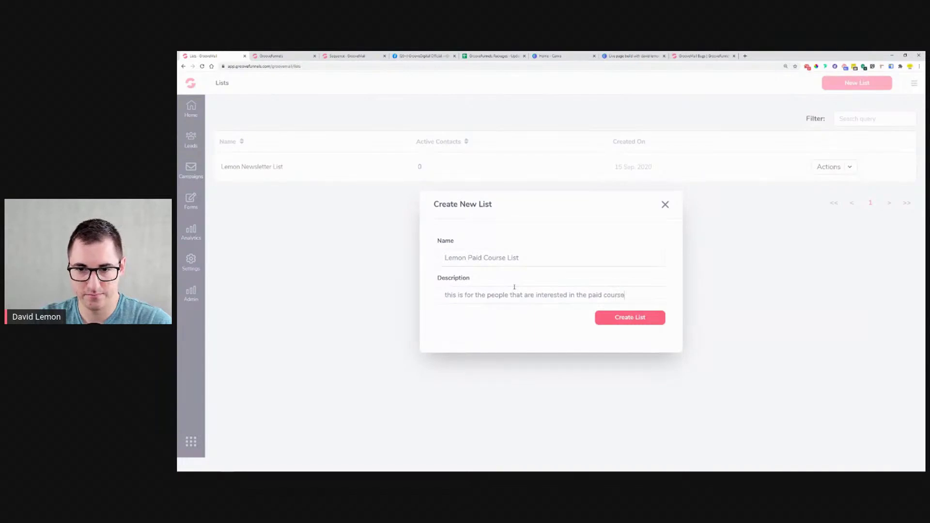
click(631, 321)
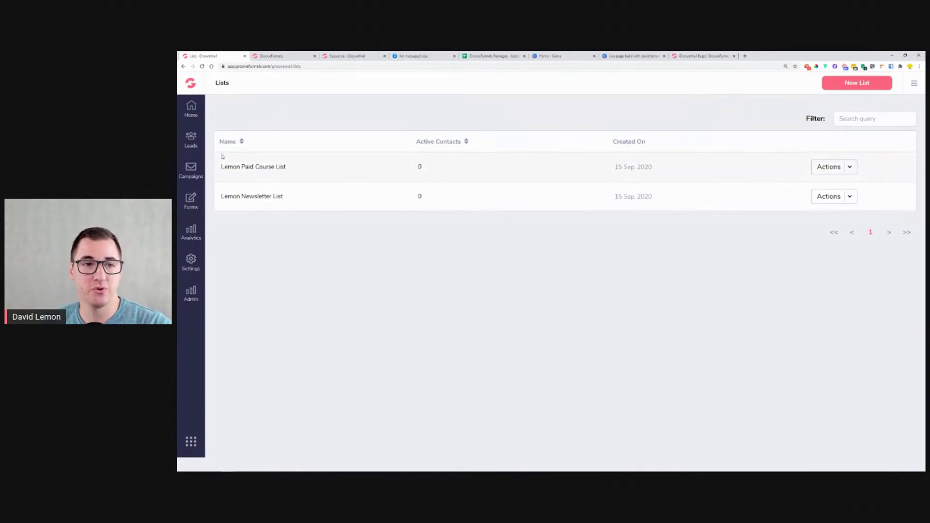
Step: Open the all-leads page from the Leads menu and start a new lead
click(191, 140)
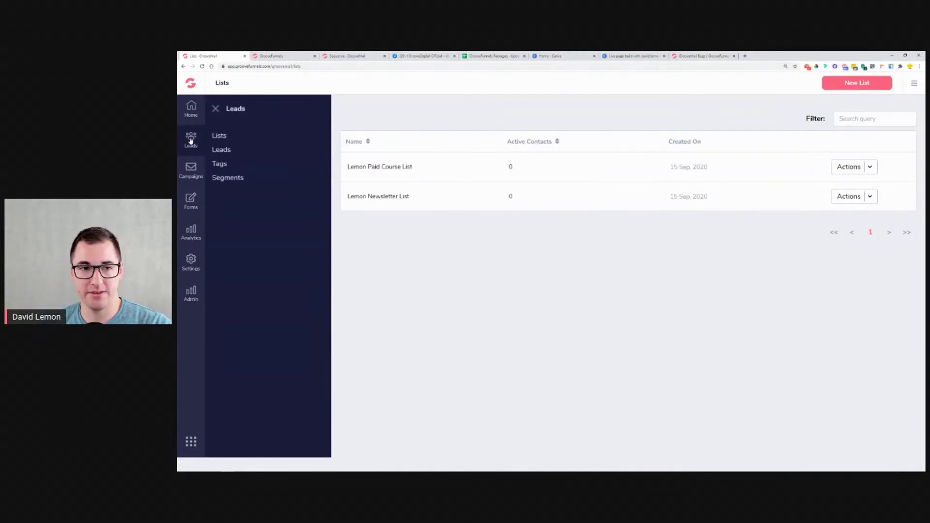
click(226, 151)
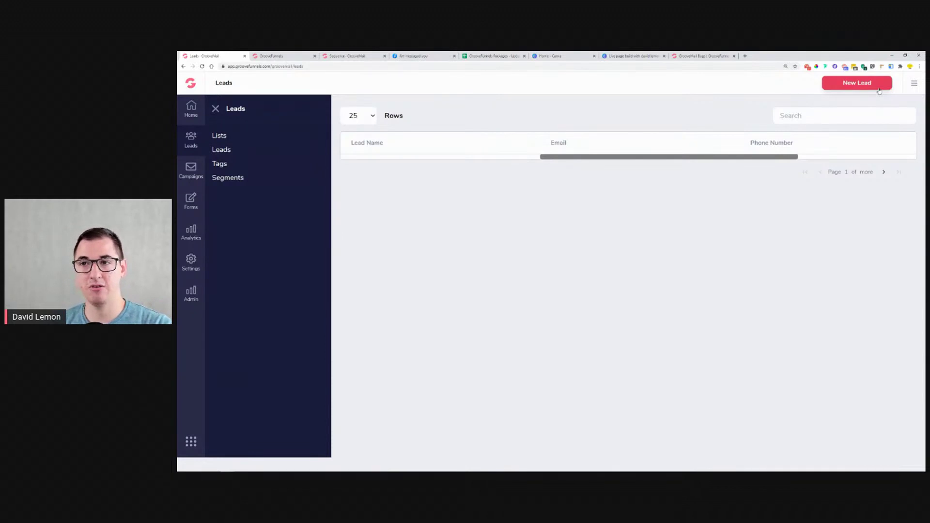
click(877, 89)
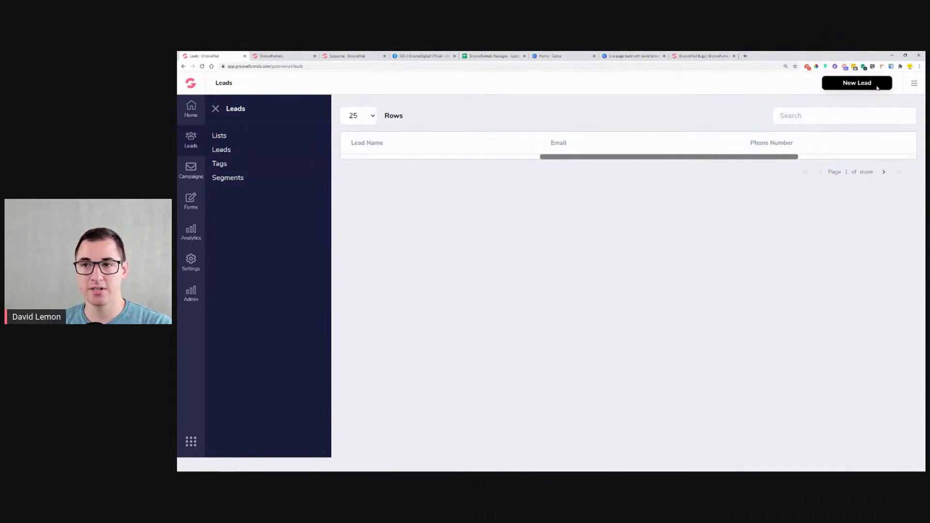
Step: Look through the Create New Lead form, then close it without saving a lead
click(500, 190)
click(590, 157)
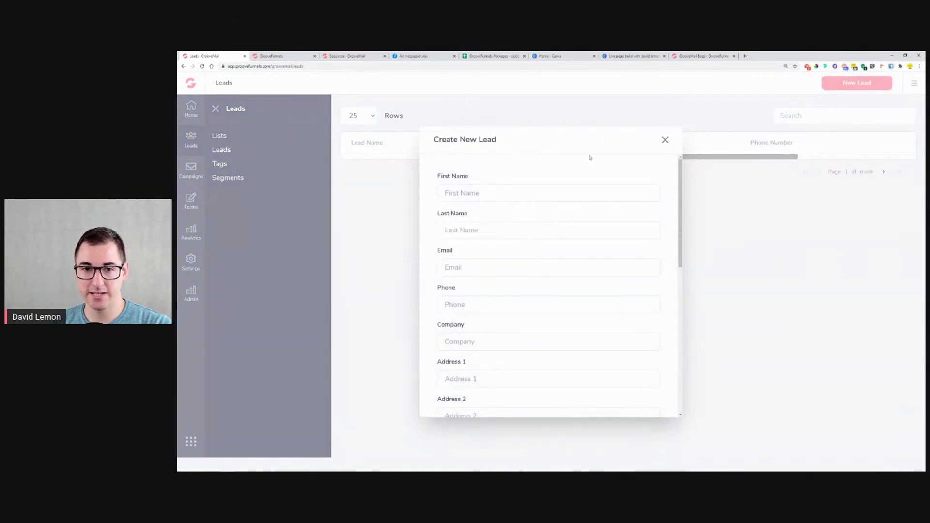
scroll(478, 262, down, 8)
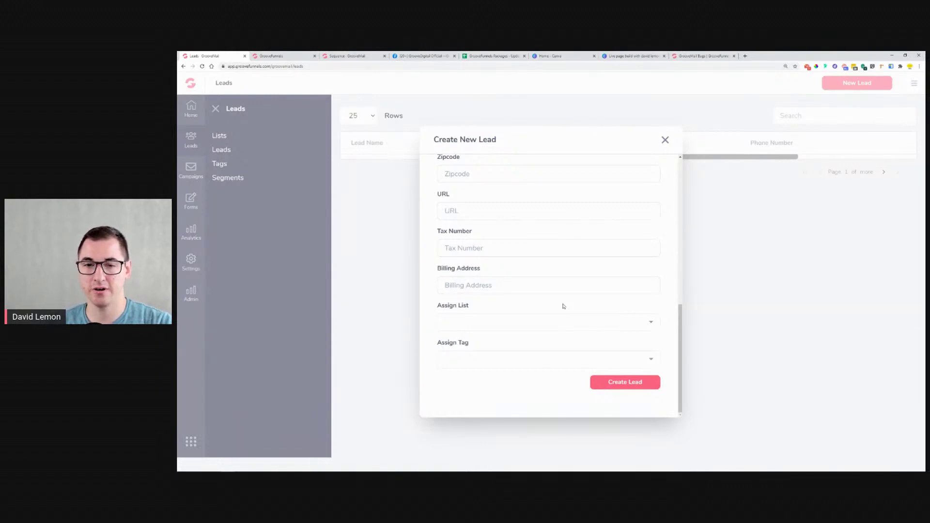
scroll(560, 276, up, 4)
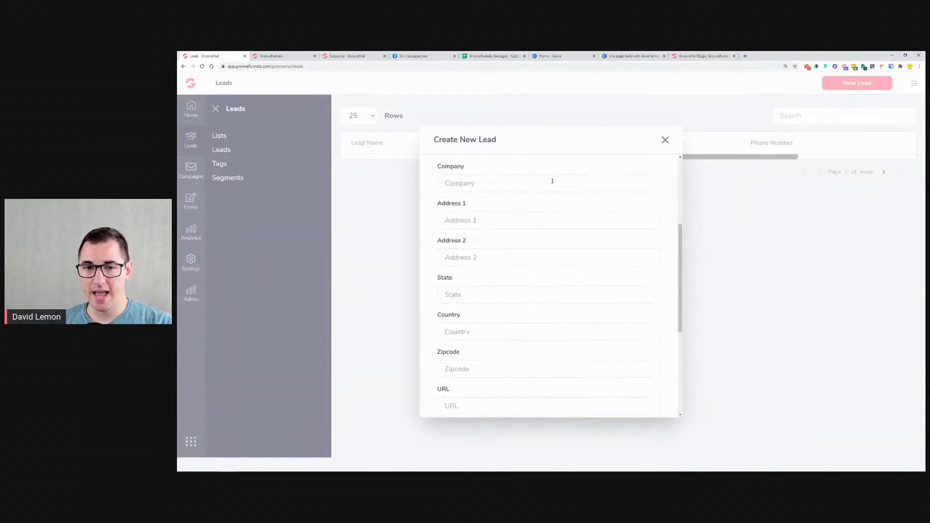
scroll(466, 172, up, 3)
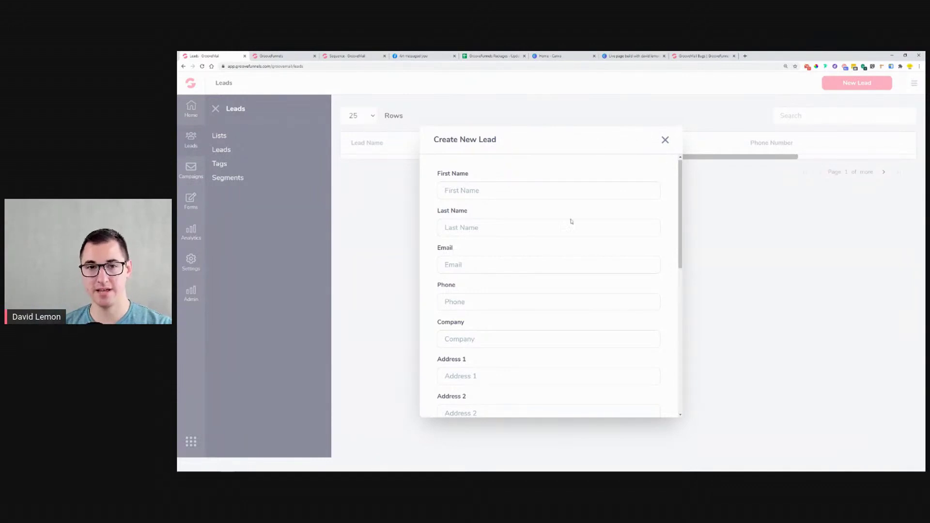
click(665, 140)
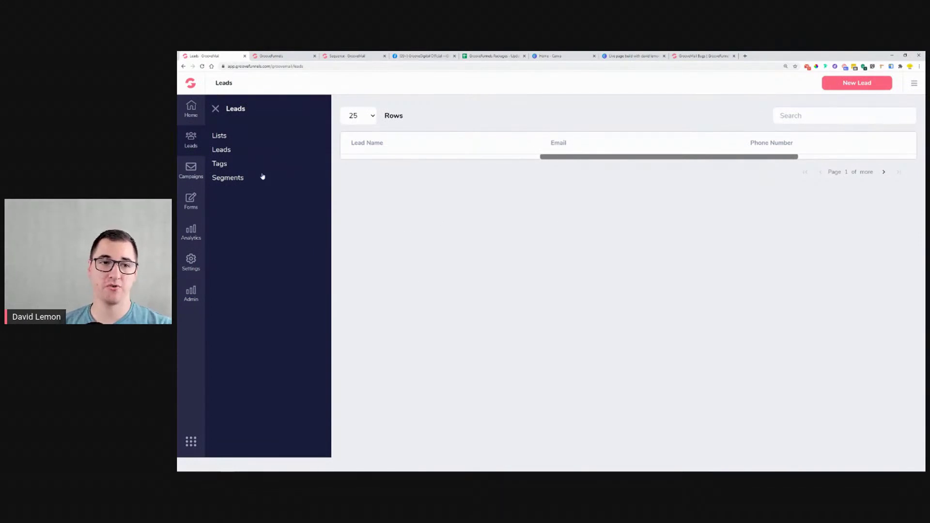
Step: Start a tag 'Paid course member' described as 'this is the person that purchased the paid version of the course'
click(219, 167)
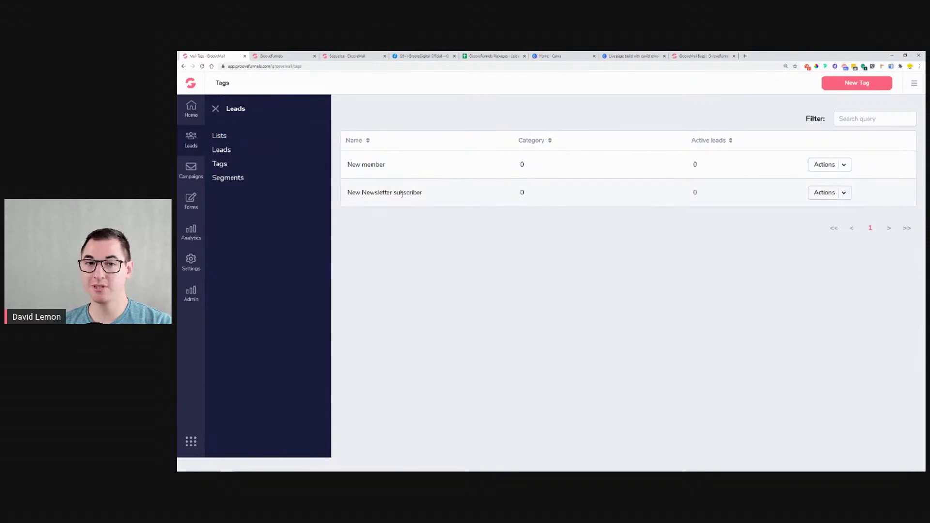
click(860, 84)
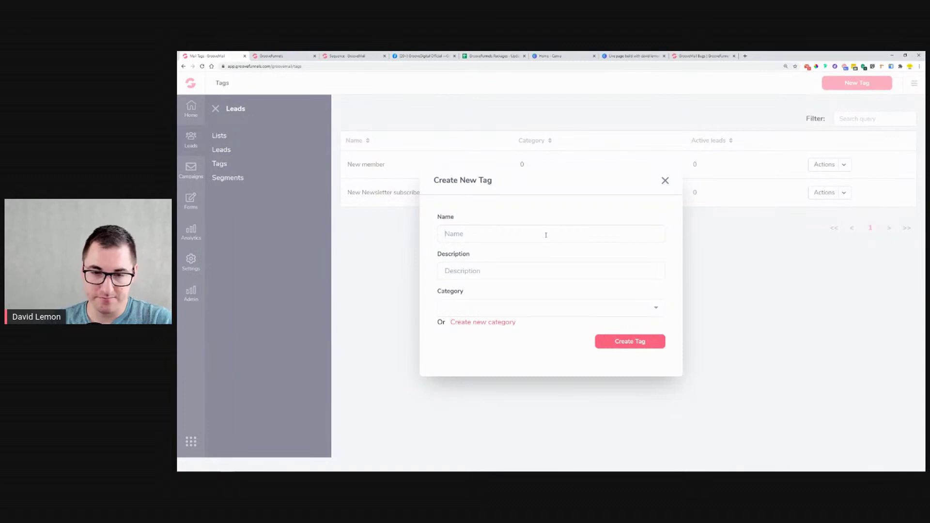
text(Cli)
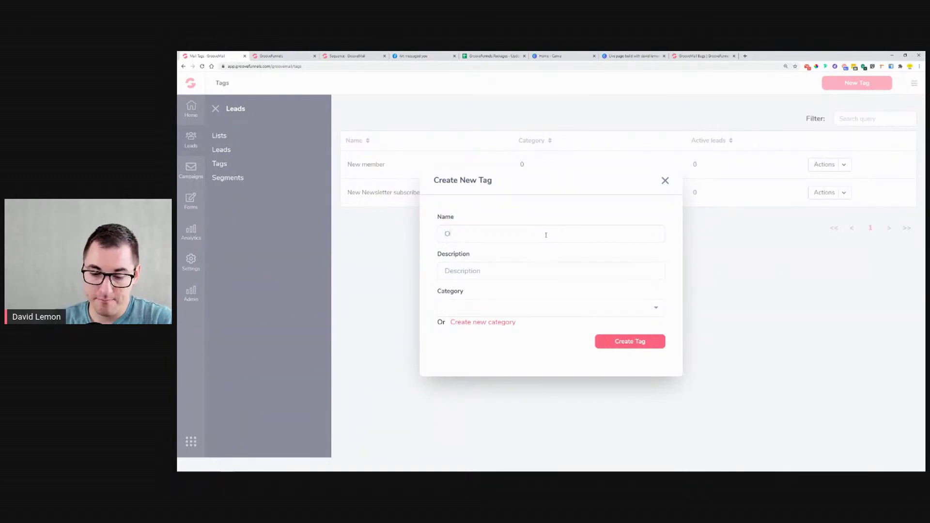
key(BackSpace)
key(BackSpace)
key(BackSpace)
text(Paid course )
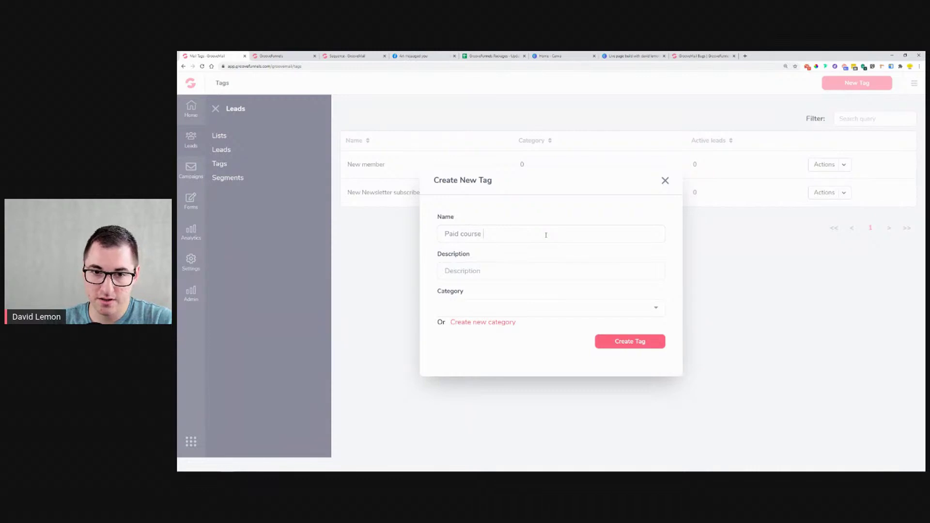
text(member)
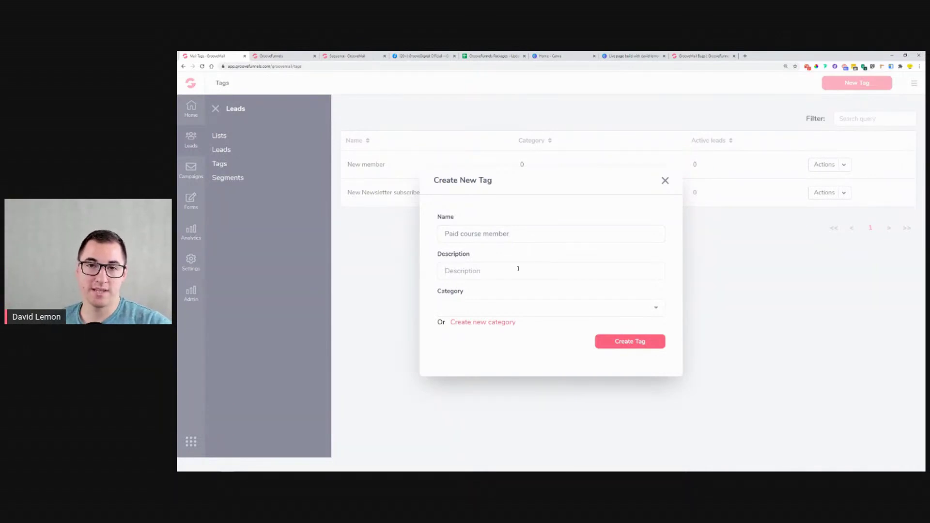
text(this is the person that purchased the pain)
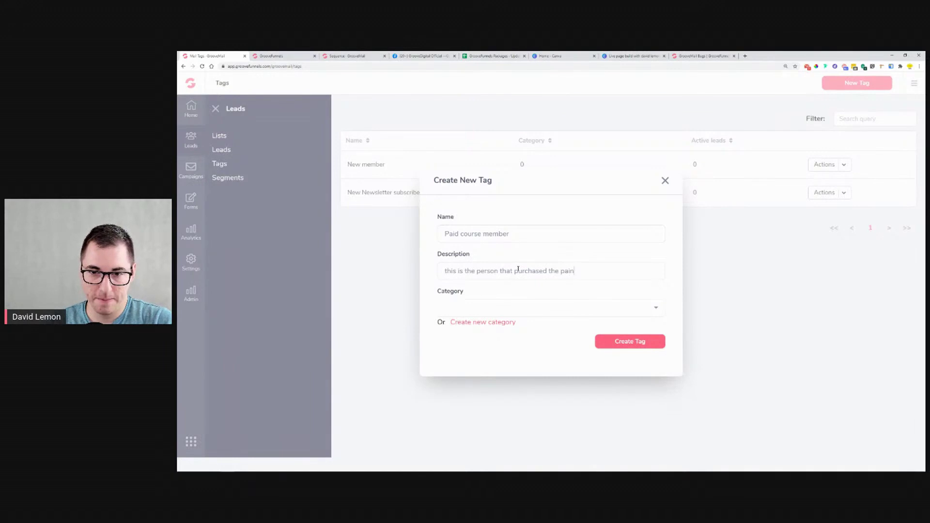
key(BackSpace)
text(d version of the course)
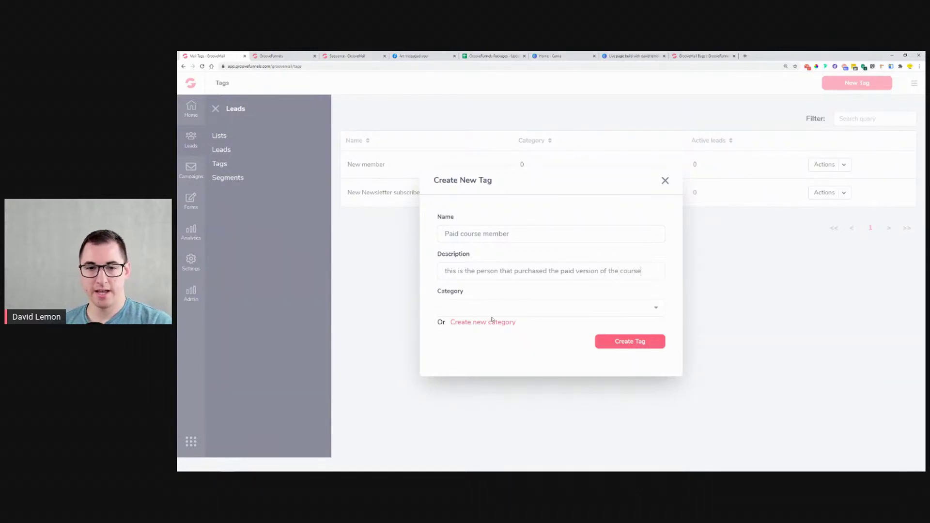
click(486, 309)
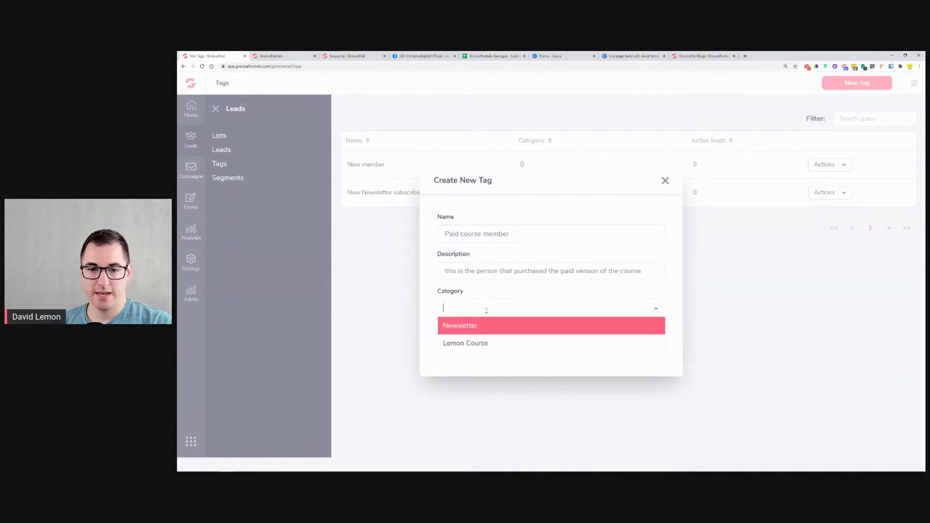
Step: Add a new tag category named 'Lemon Templatas'
click(441, 311)
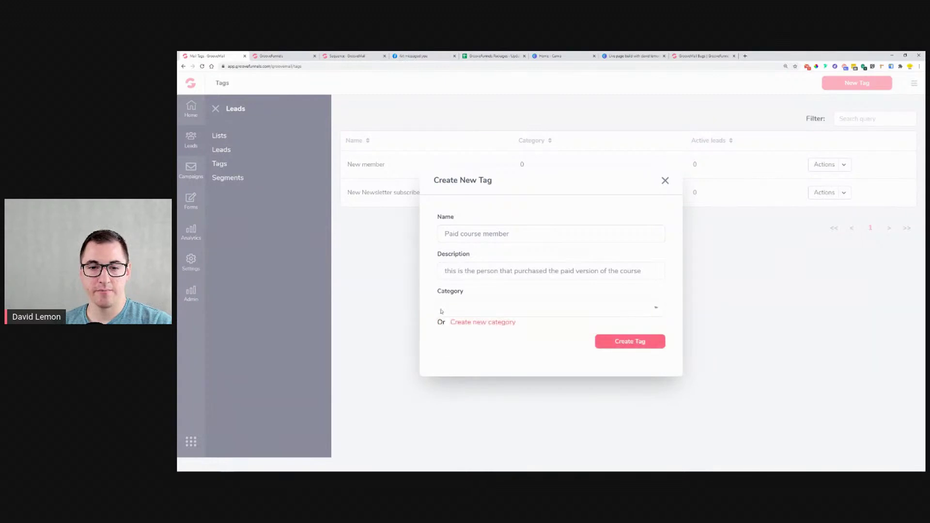
click(477, 324)
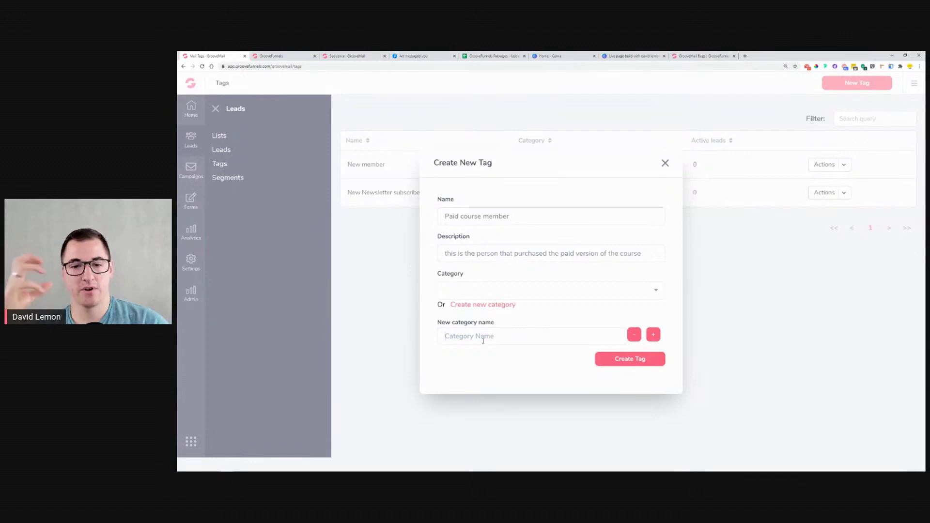
click(519, 291)
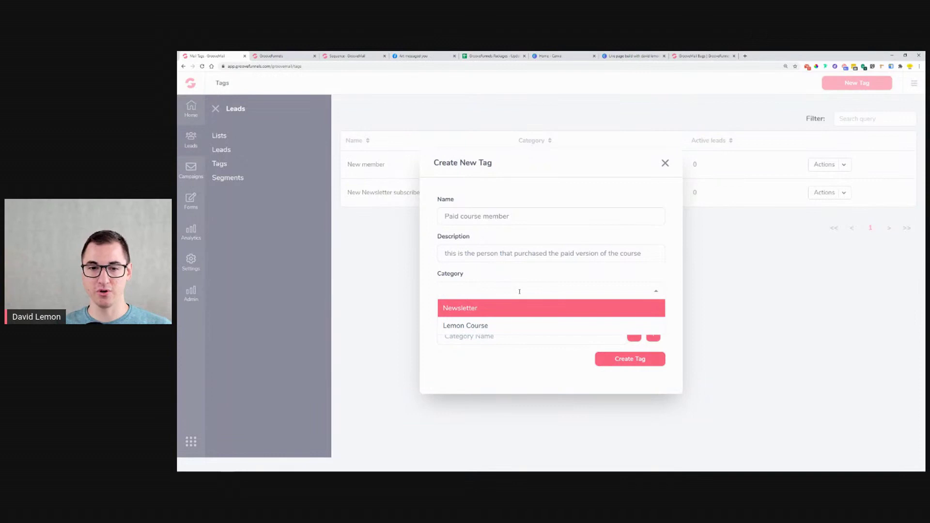
click(504, 282)
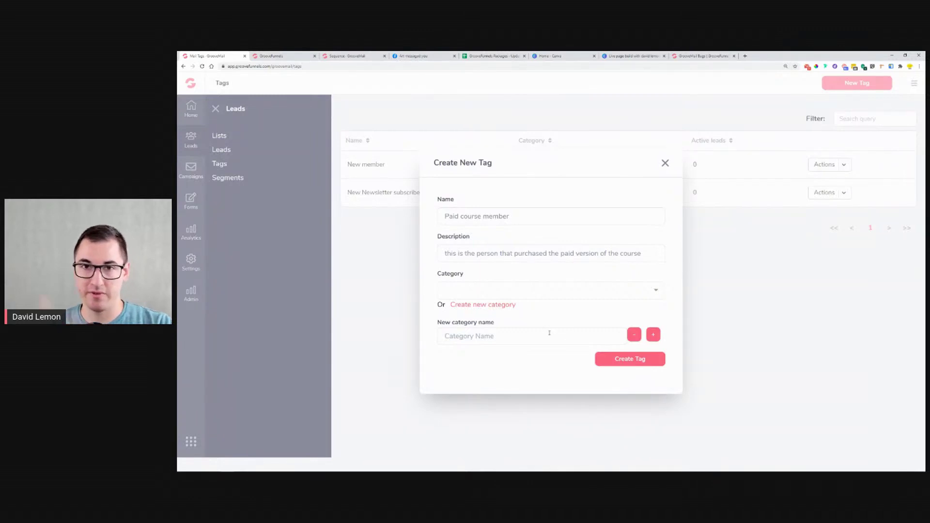
text(Lemon Templata)
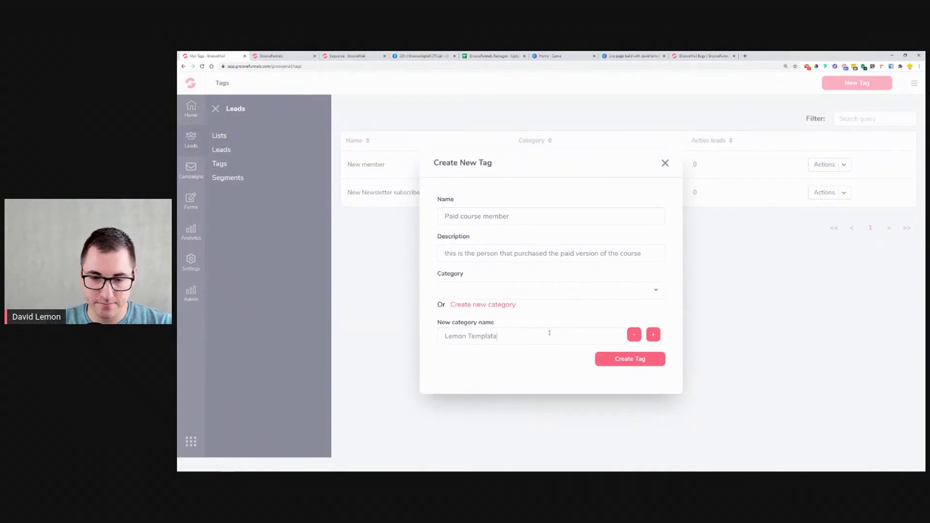
key(BackSpace)
text(es)
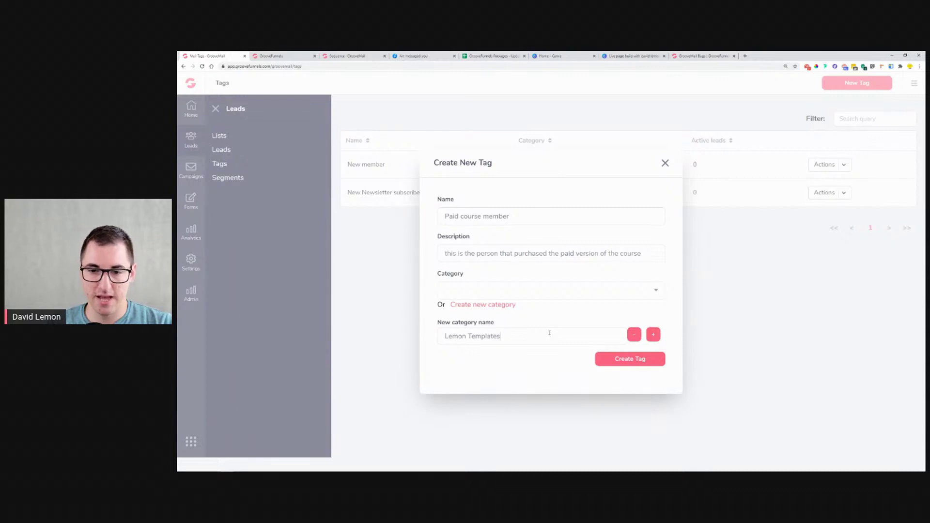
click(650, 335)
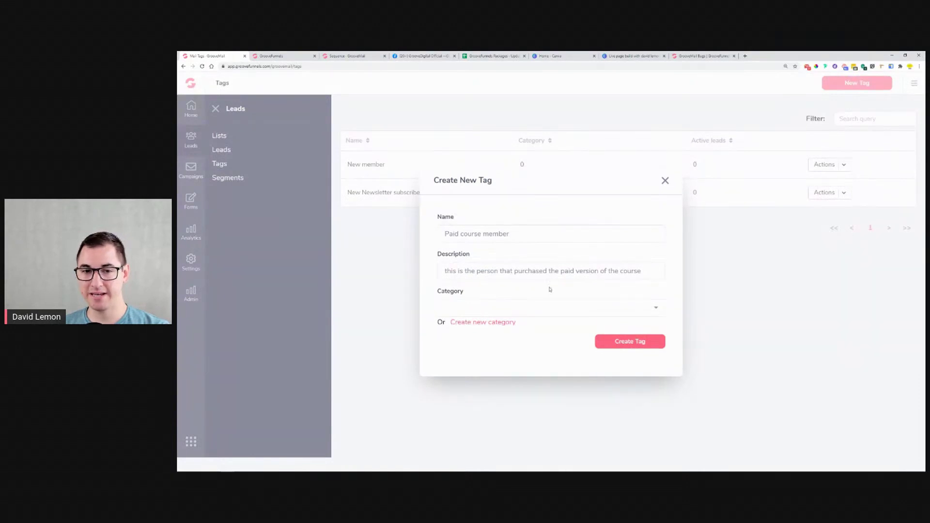
Step: Put the Paid course member tag in the Lemon Course category and create it
click(531, 306)
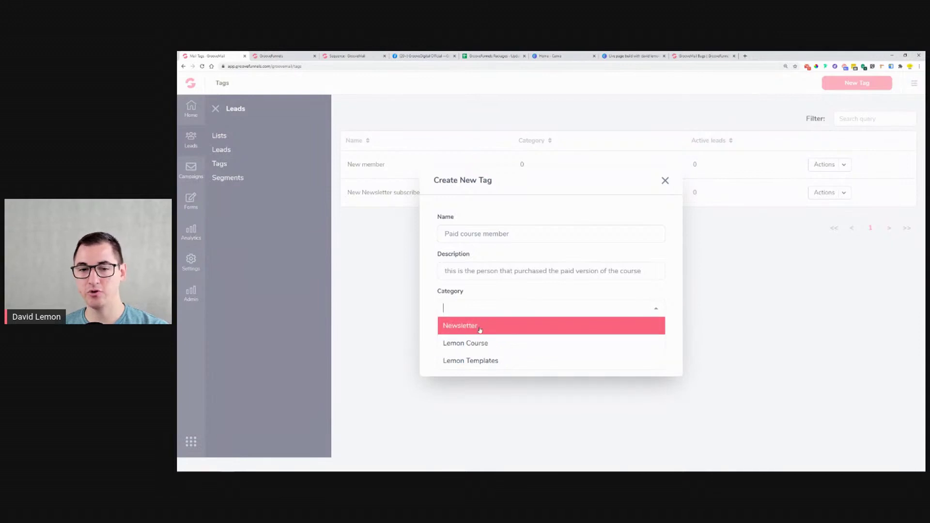
click(477, 343)
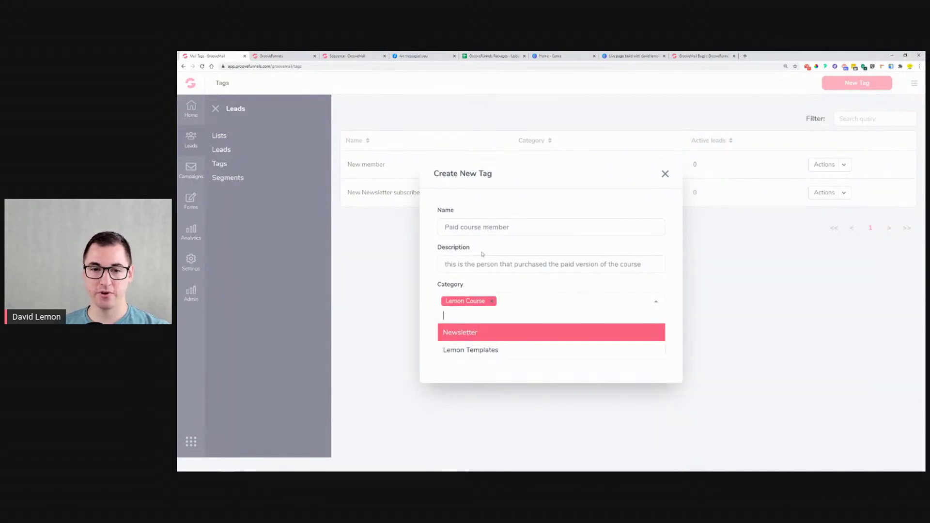
click(426, 311)
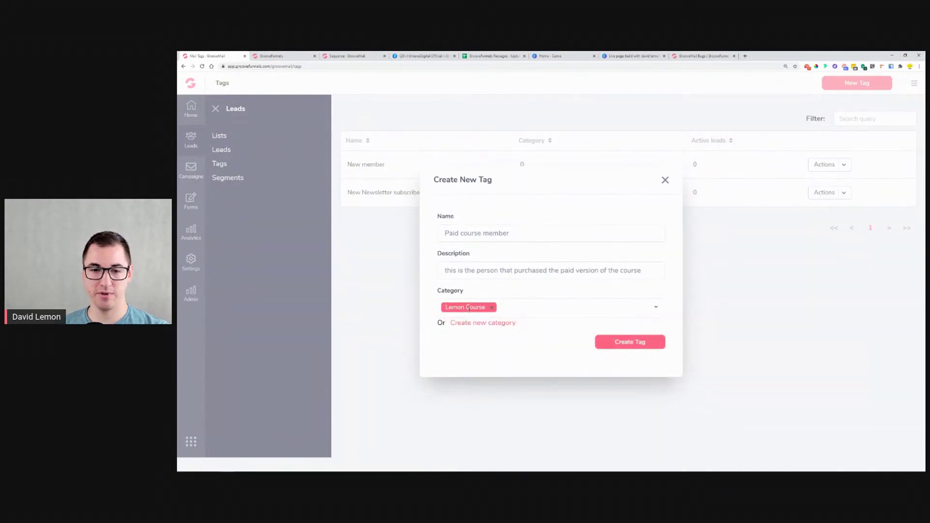
click(629, 346)
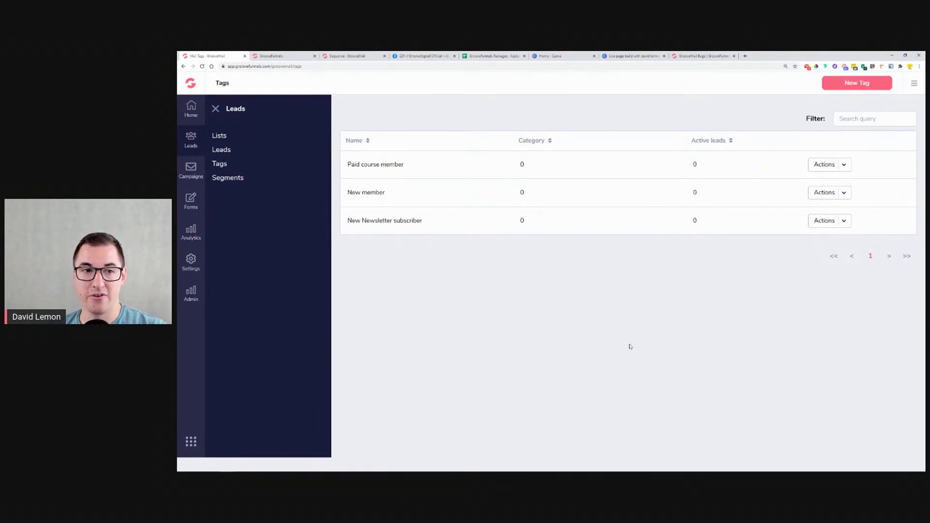
Step: From Leads > Segments, create a new segment named 'Segmenting Paid members'
click(232, 178)
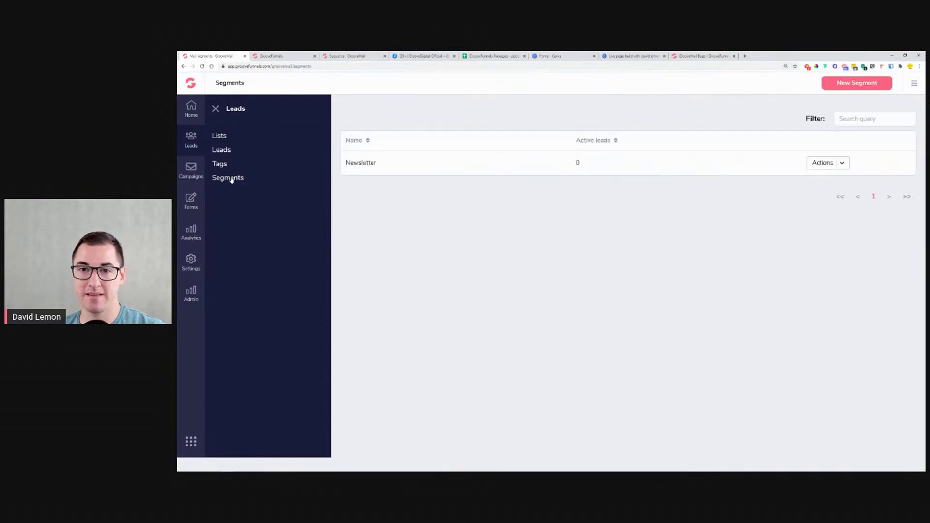
click(854, 87)
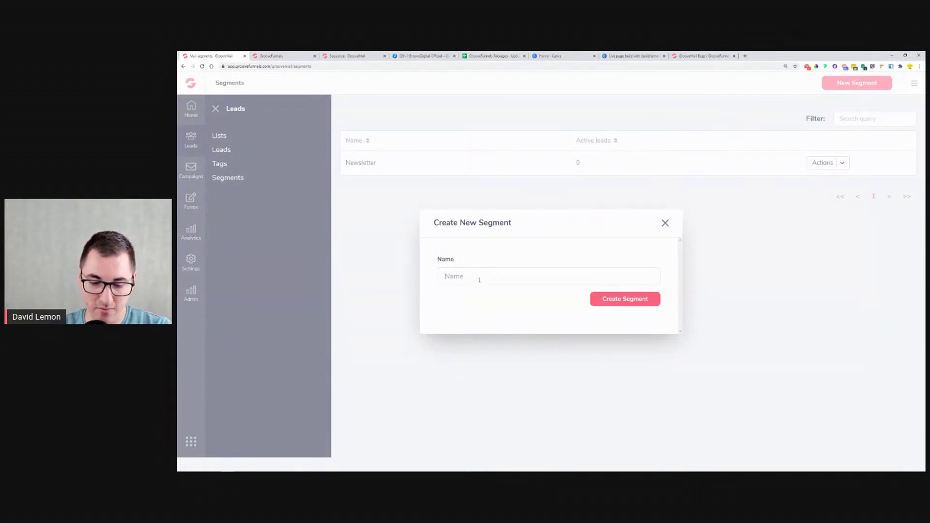
text(S)
key(BackSpace)
text(S)
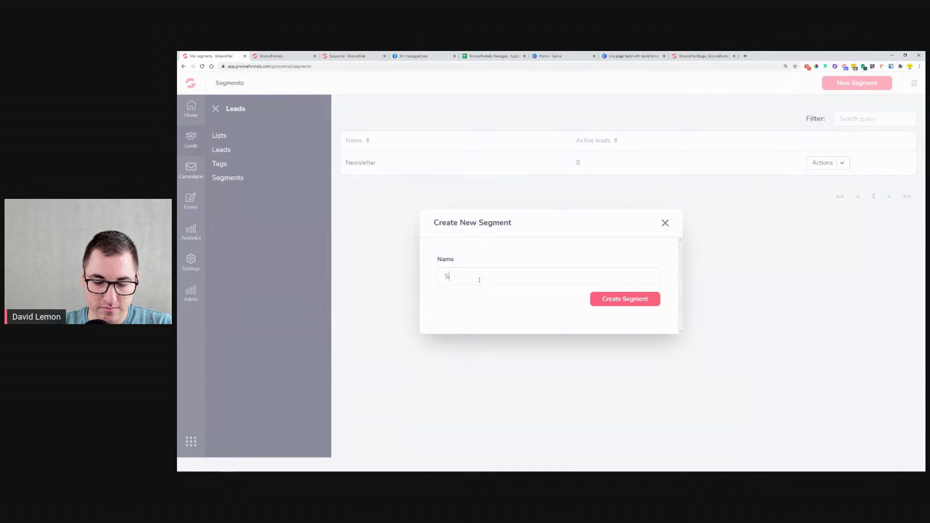
text(egmen)
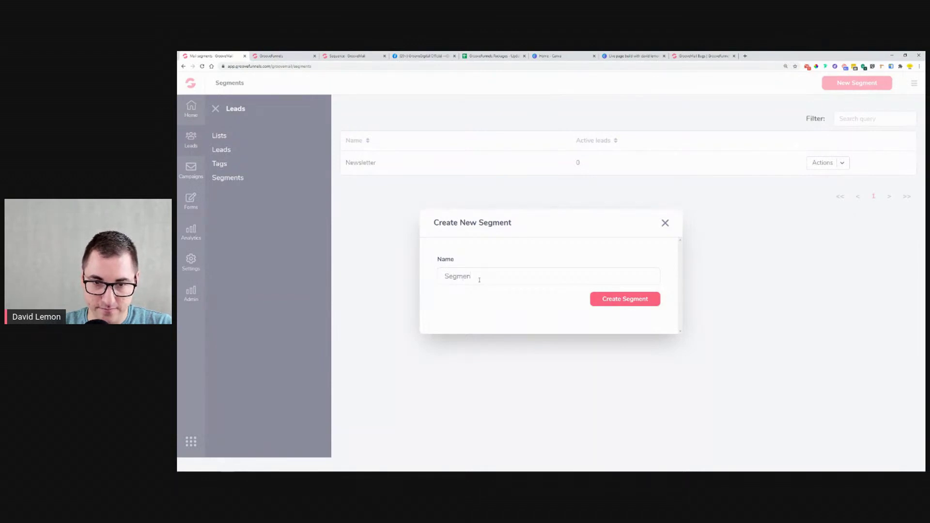
text(ting )
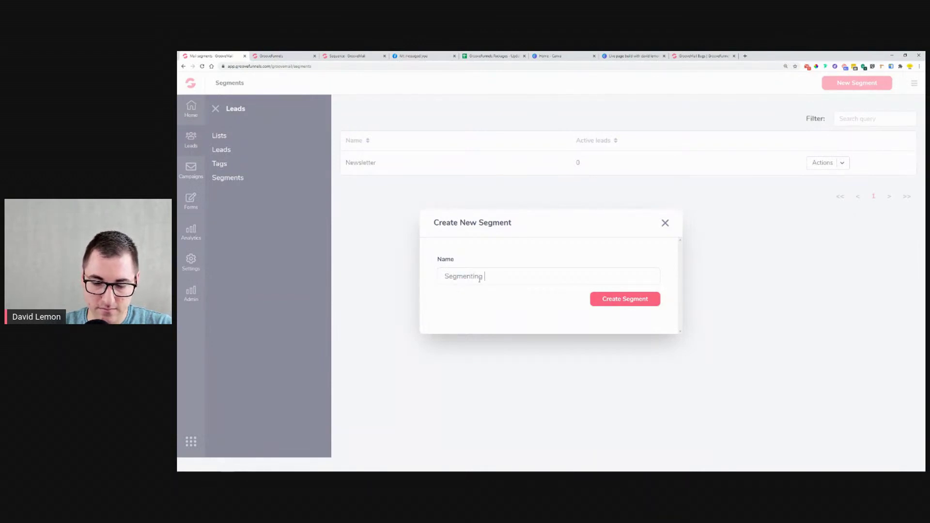
text(Paid members)
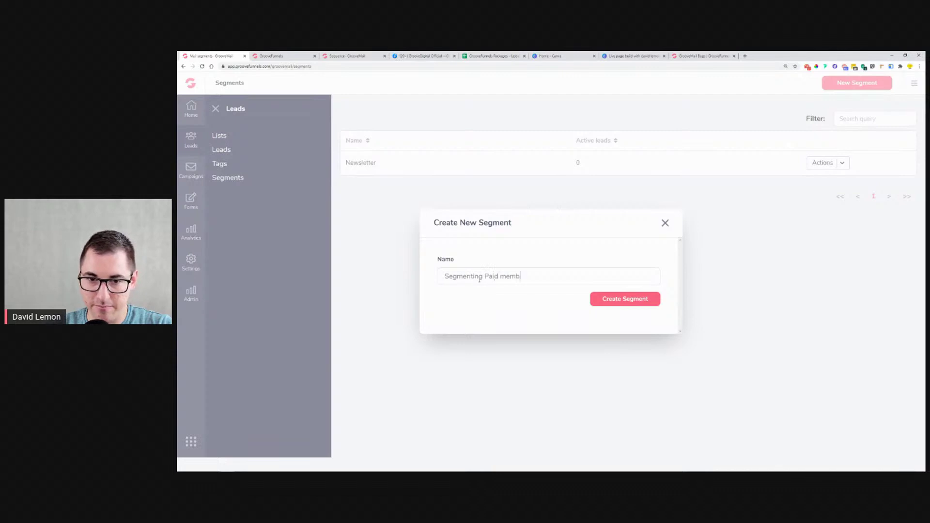
click(601, 300)
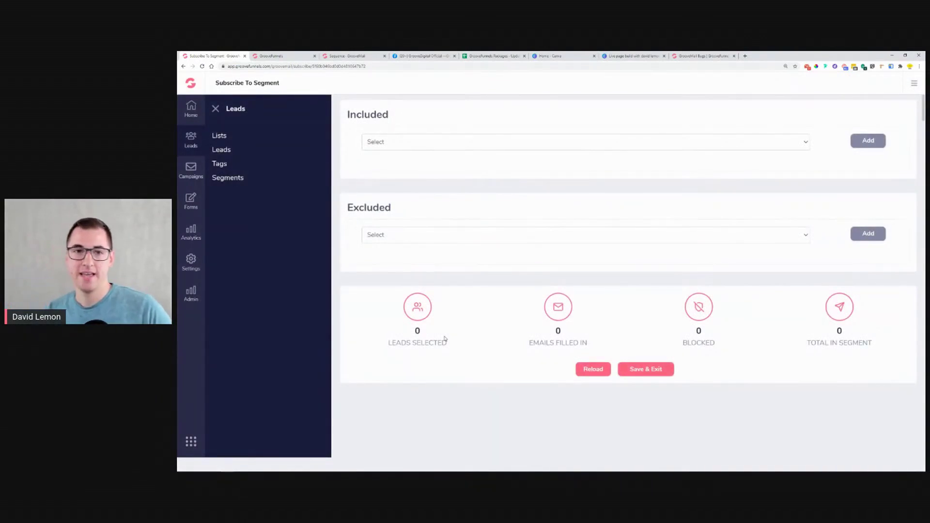
Step: Add 'Everybody in my database' as the segment's included leads
click(420, 141)
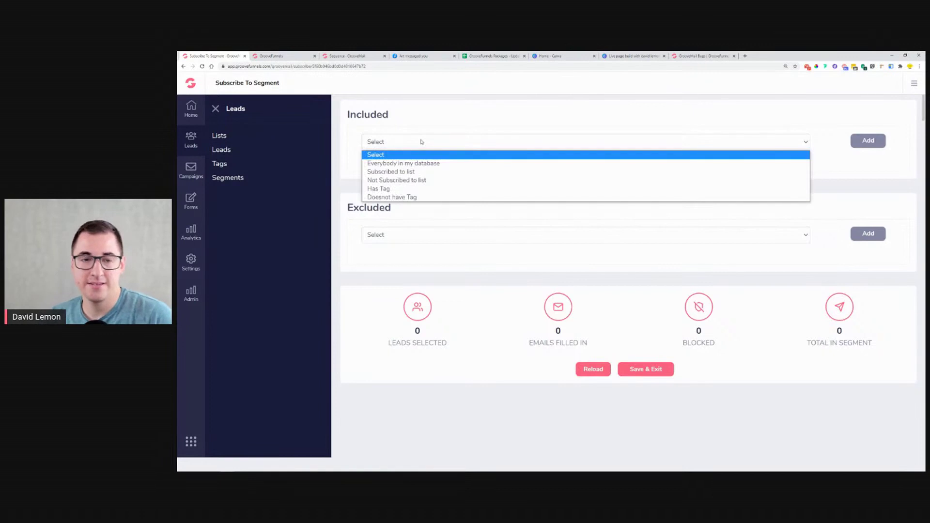
click(436, 171)
click(449, 141)
click(474, 144)
click(670, 141)
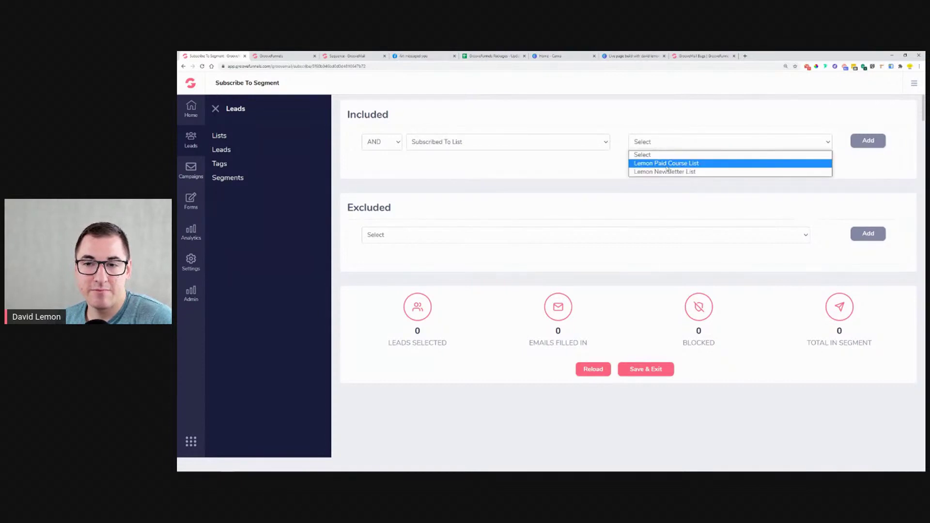
click(667, 165)
click(556, 141)
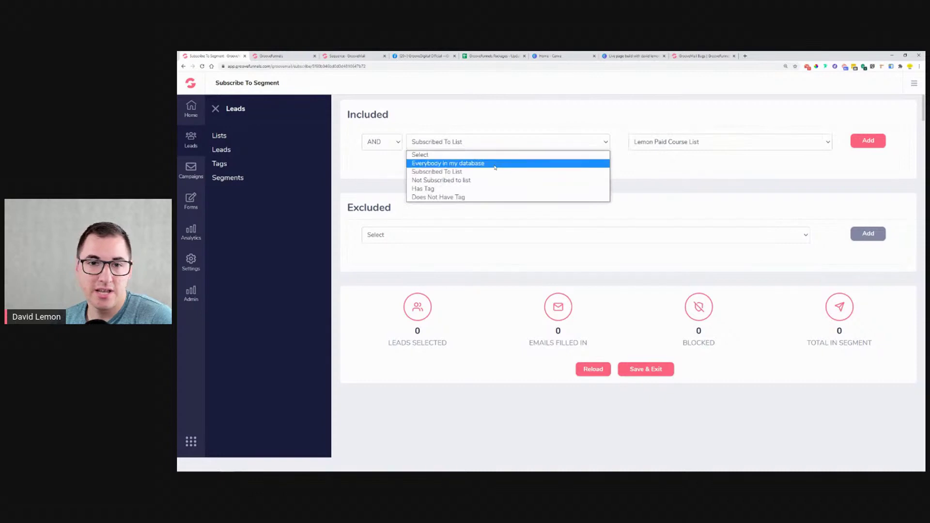
click(495, 165)
click(851, 139)
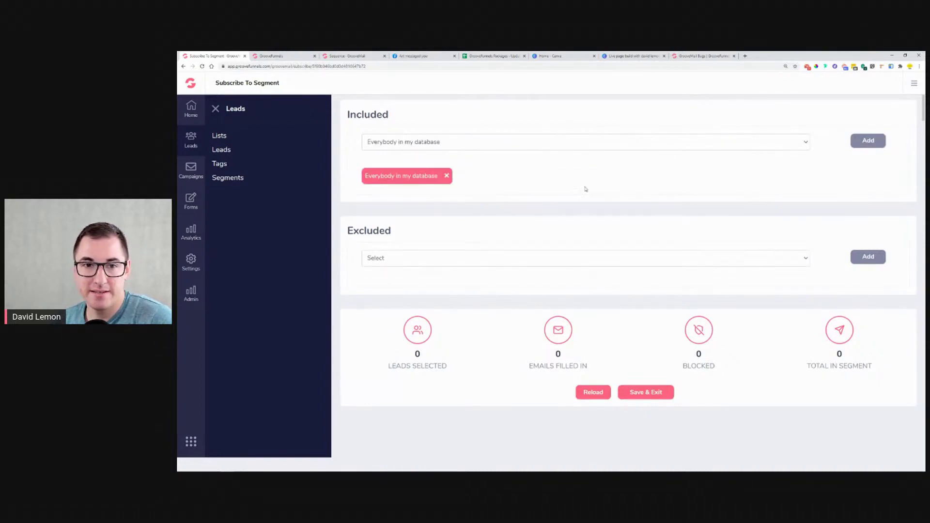
Step: Set up a 'does not have tag' condition for the Lemon Course 'Paid course member' tag
click(436, 148)
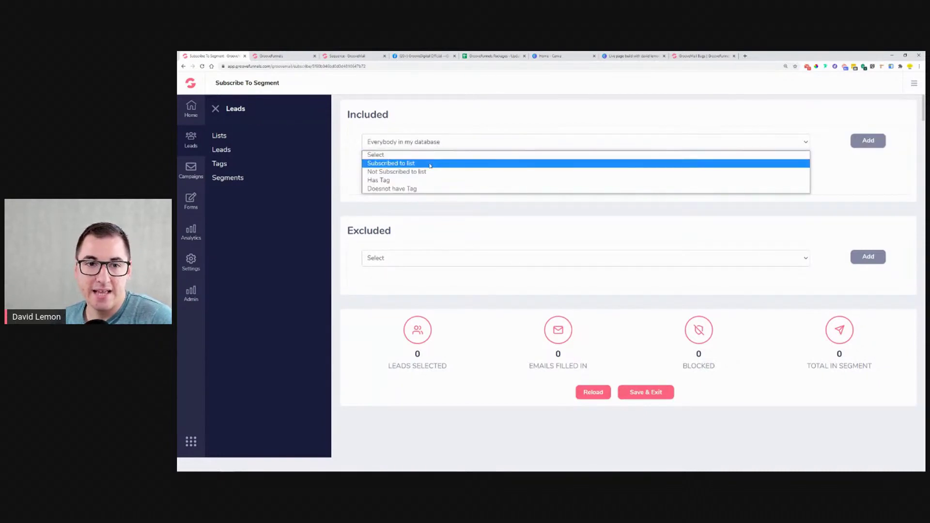
click(412, 188)
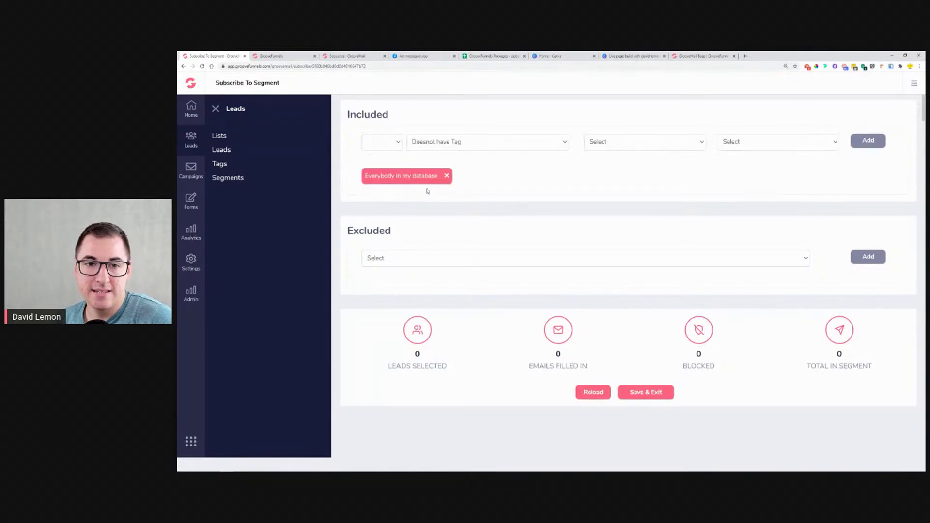
click(625, 142)
click(625, 172)
click(586, 142)
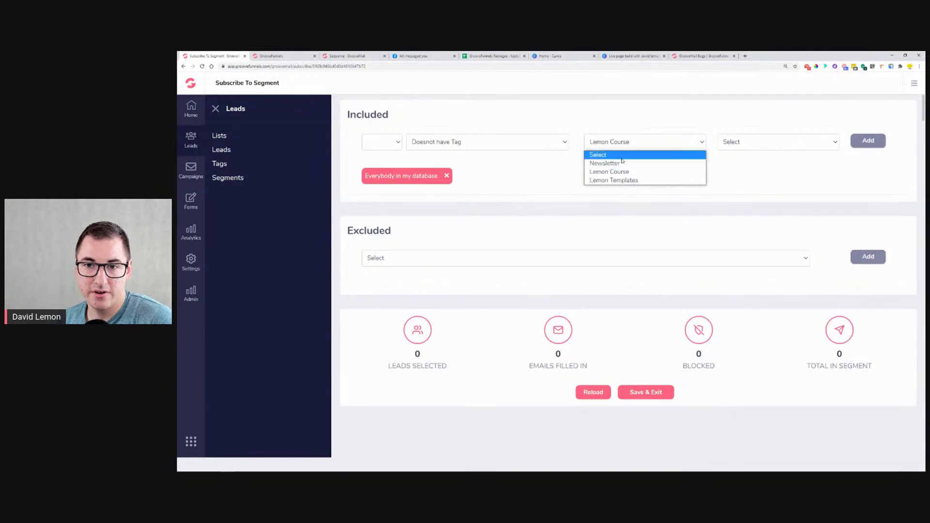
click(719, 143)
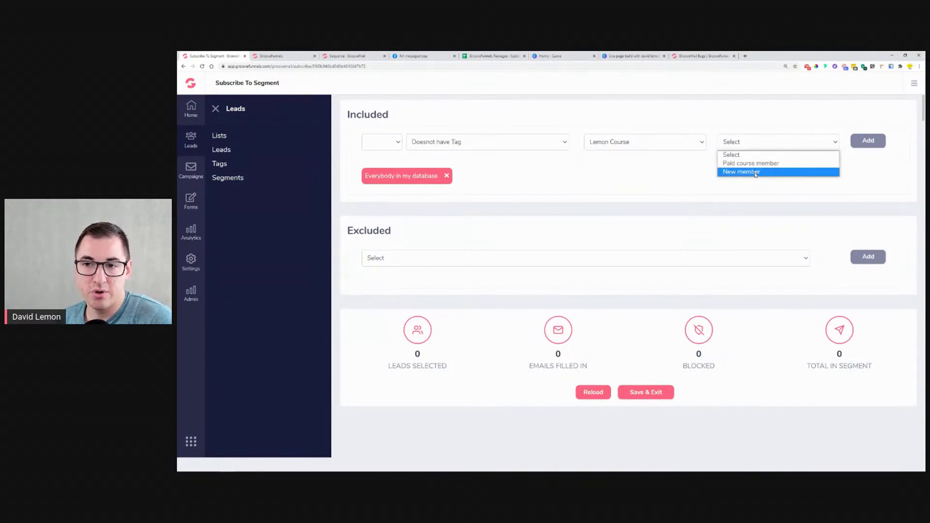
click(753, 163)
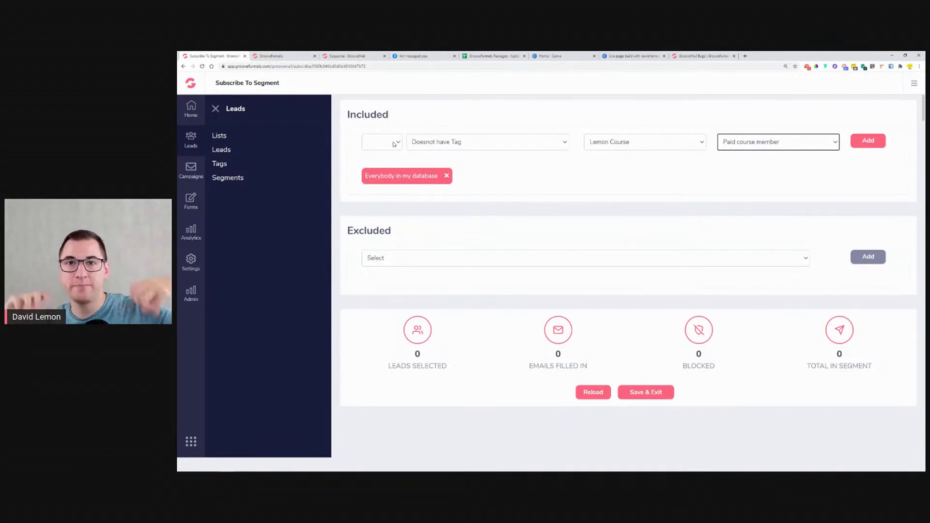
Step: Exclude leads subscribed to the Lemon Newsletter List and save the segment
click(450, 257)
click(438, 290)
click(454, 259)
click(454, 259)
click(688, 264)
click(755, 280)
click(875, 257)
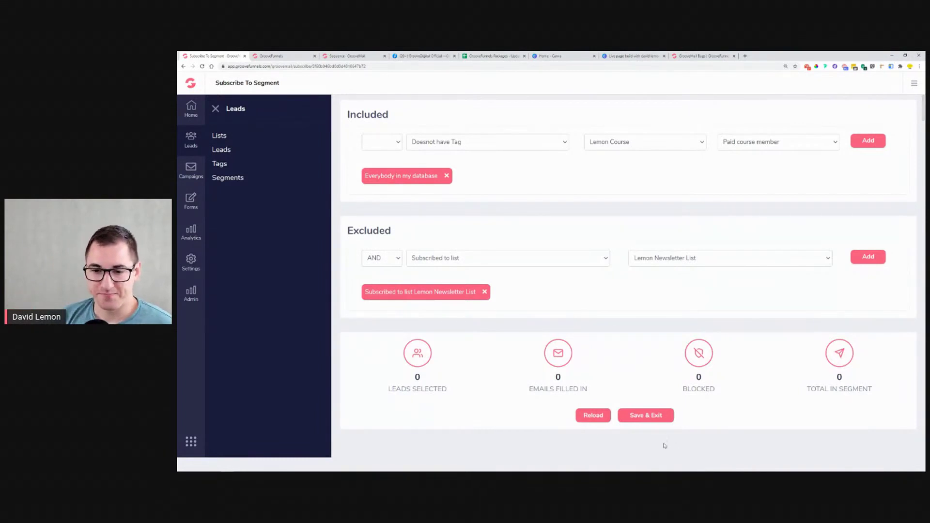
click(661, 417)
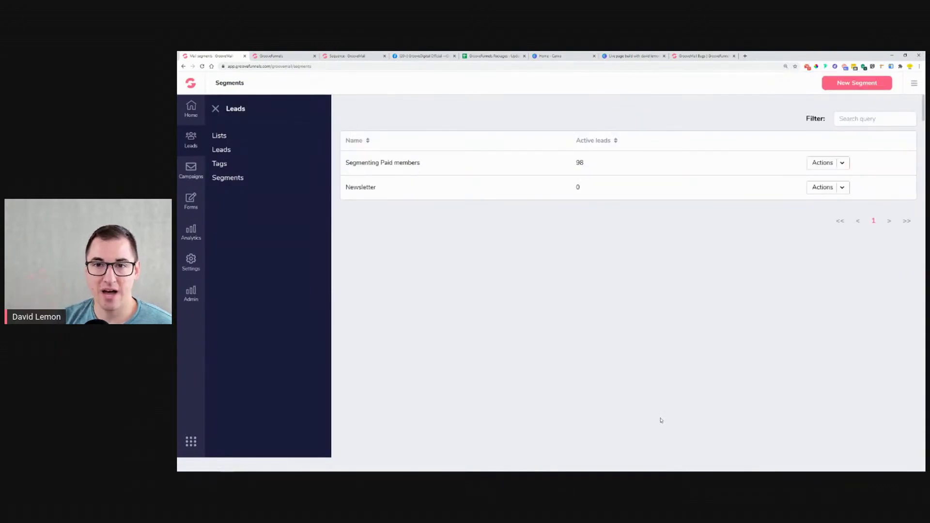
Step: Highlight the 98 active leads count for Segmenting Paid members in the Segments list
drag(575, 163, 597, 166)
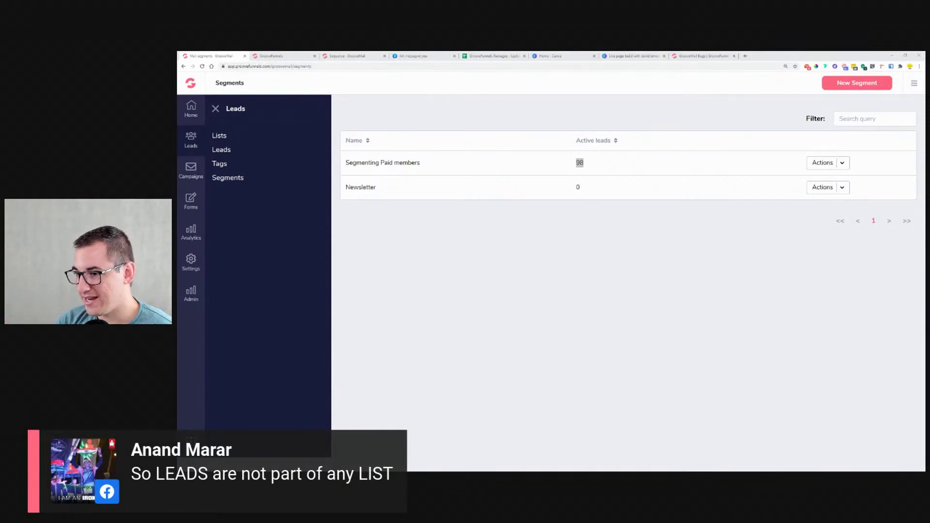
Step: Open a new lead form from Leads, review its list and tag options, then close it unsaved
click(226, 150)
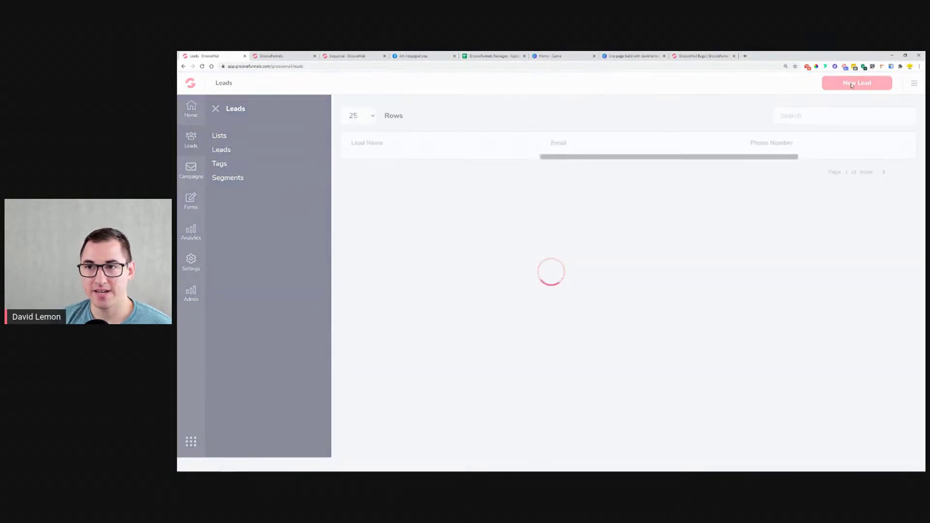
click(851, 83)
scroll(542, 215, down, 7)
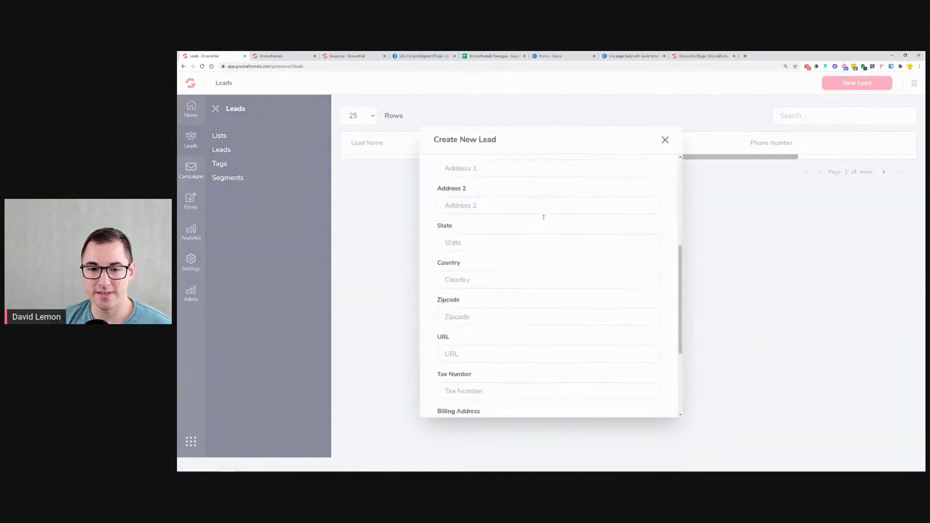
click(460, 321)
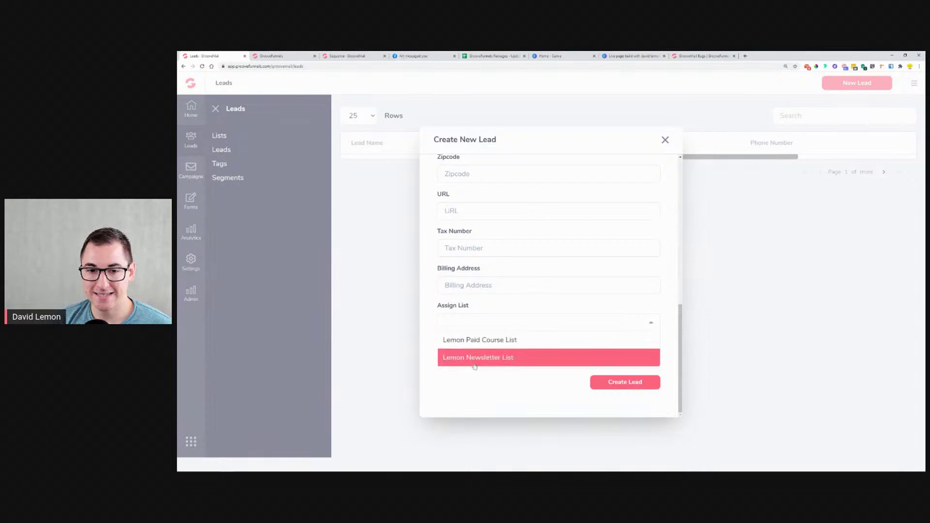
click(603, 309)
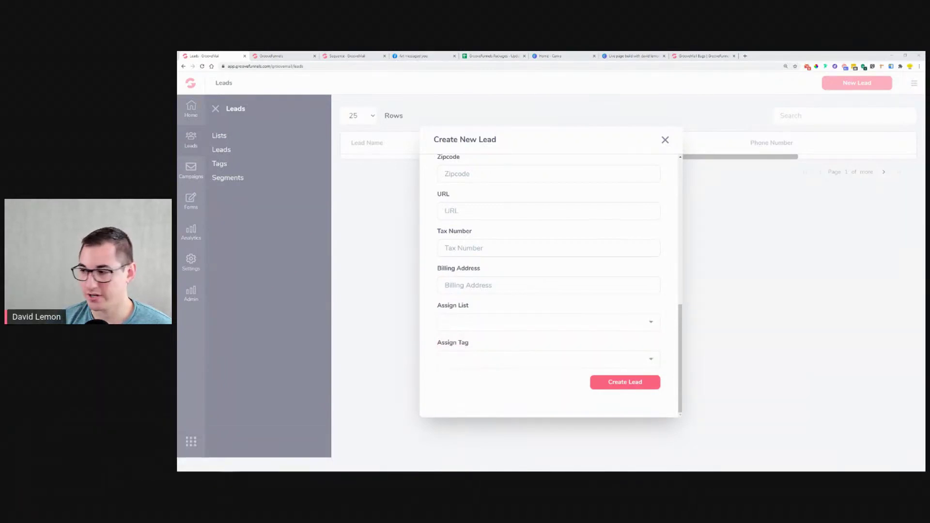
click(445, 361)
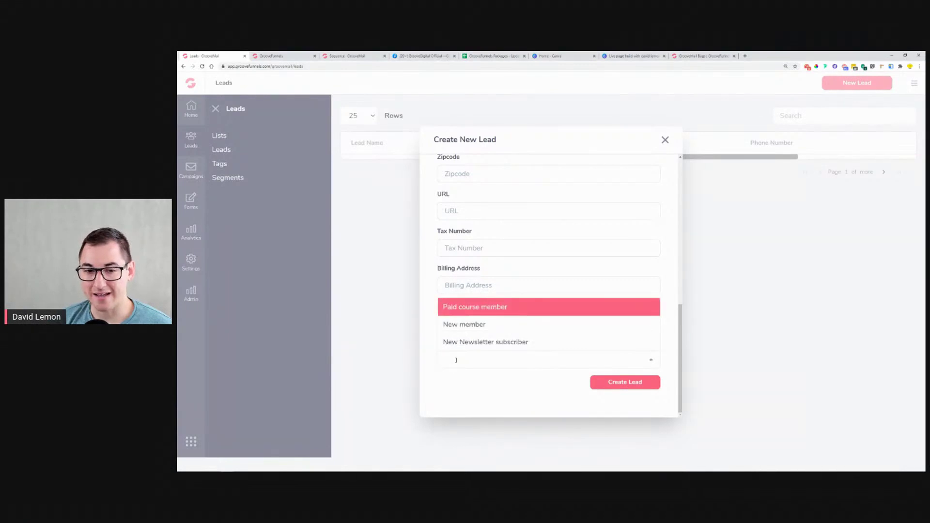
click(462, 386)
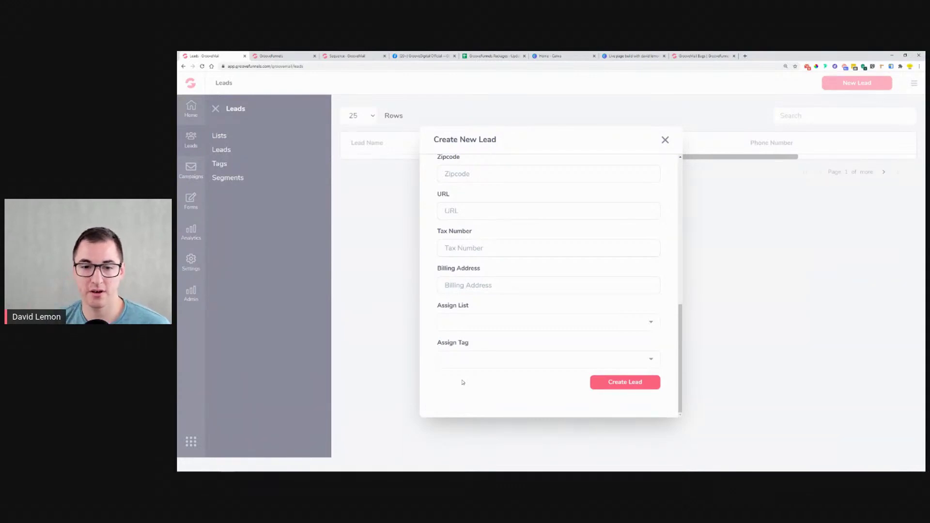
click(473, 321)
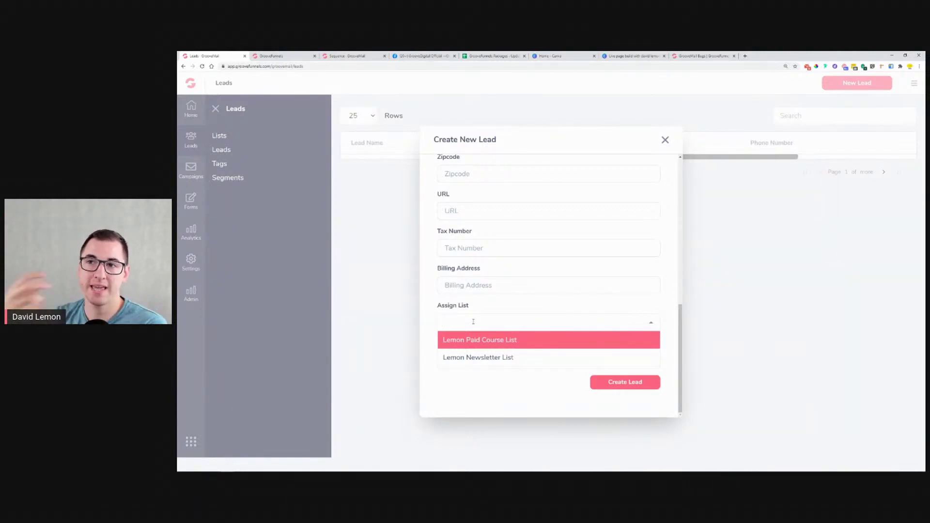
click(482, 307)
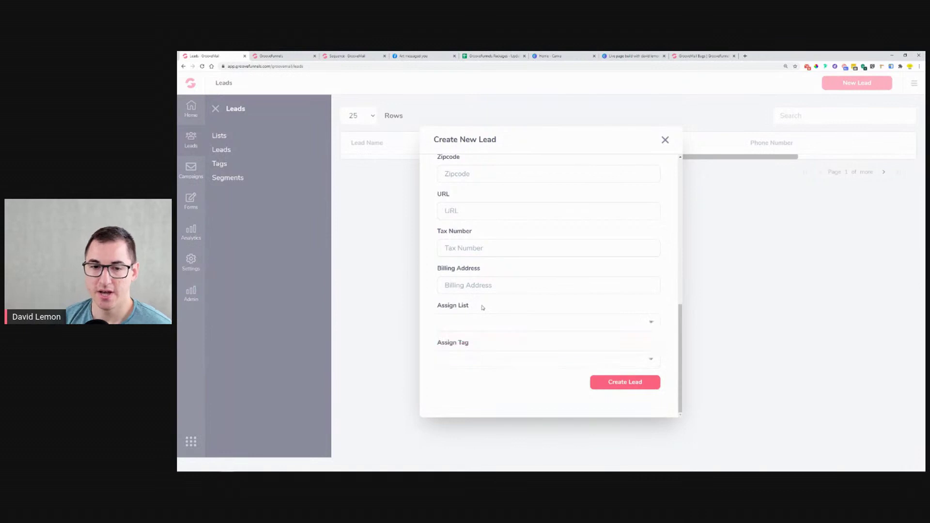
click(483, 359)
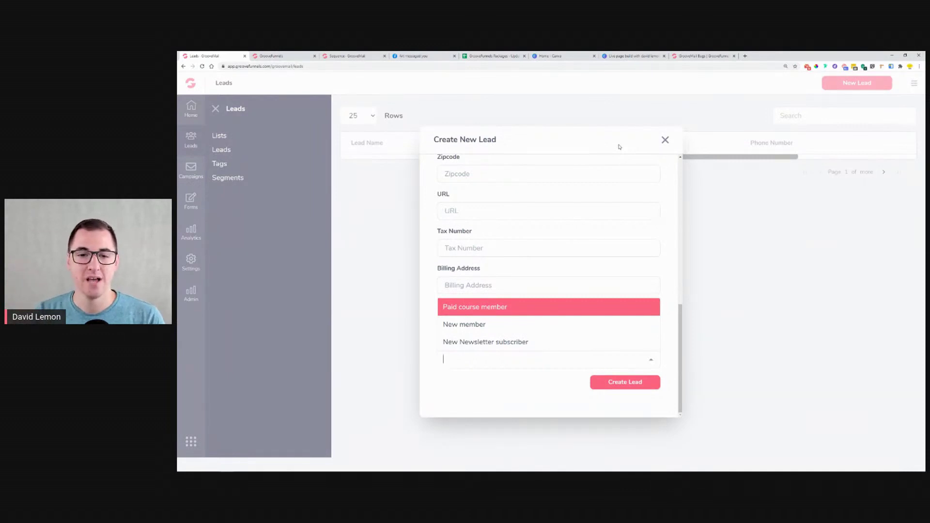
click(665, 140)
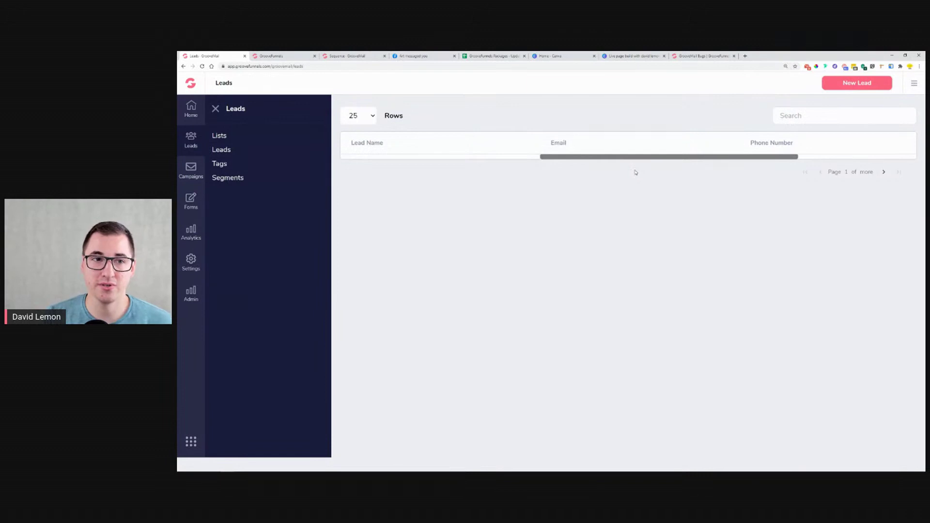
Step: Go to Campaigns > Broadcasts to view the Webinar replay draft
click(190, 177)
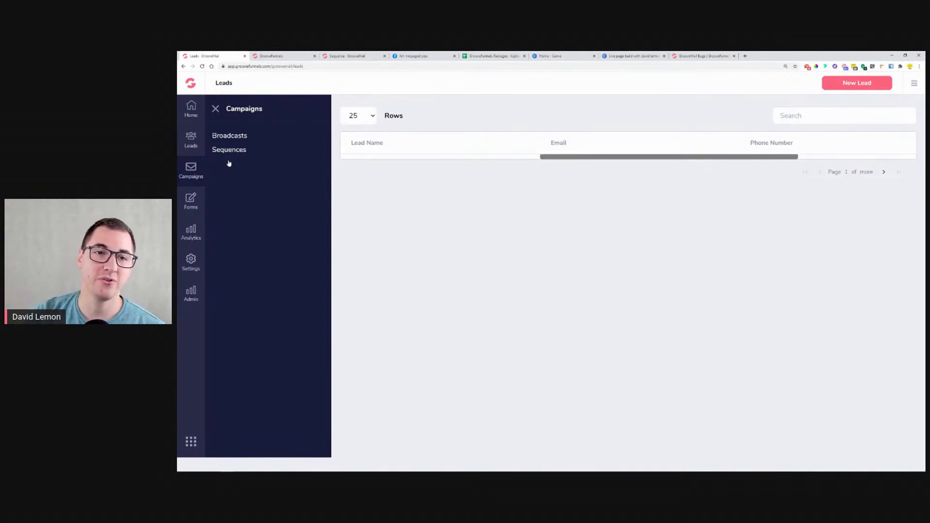
click(233, 137)
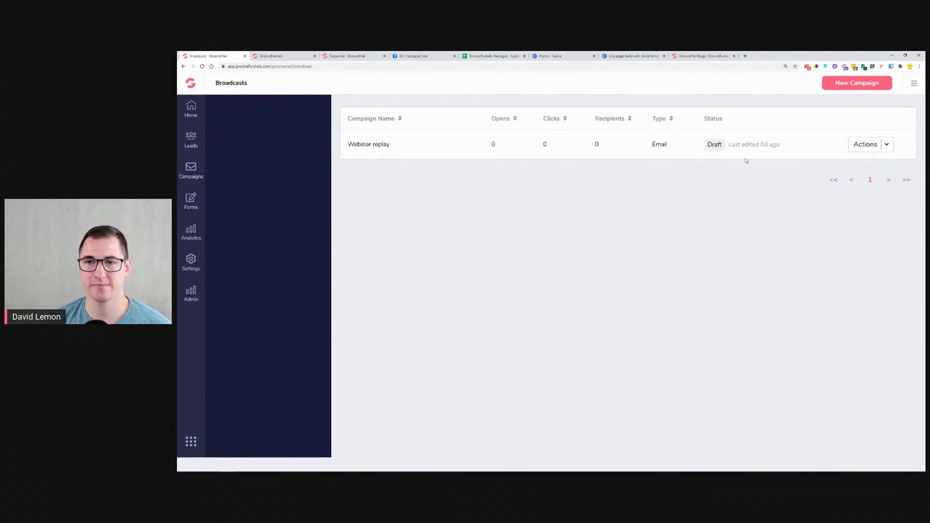
Step: Start a new broadcast with the New Campaign button
click(843, 85)
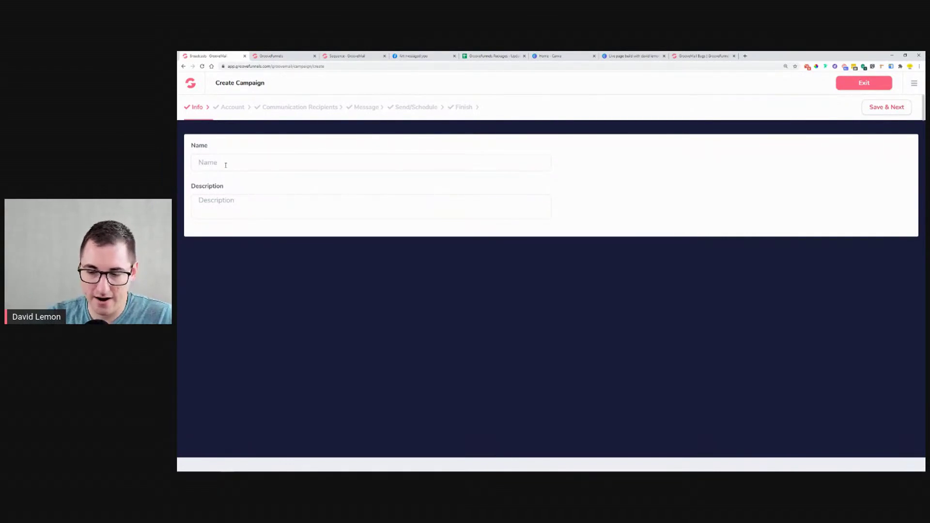
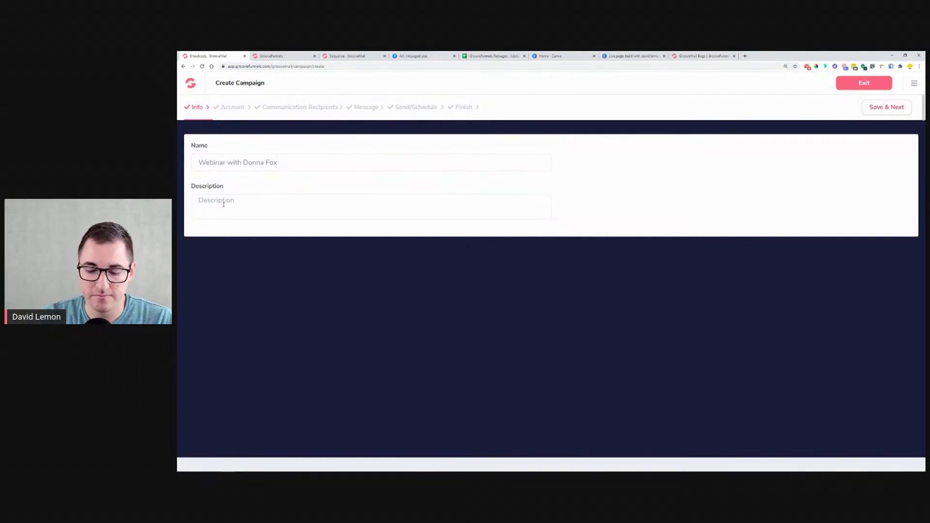
Step: Enter a 'Webinar with' guest title and a last-minute webinar invitation description, then save
text(a last)
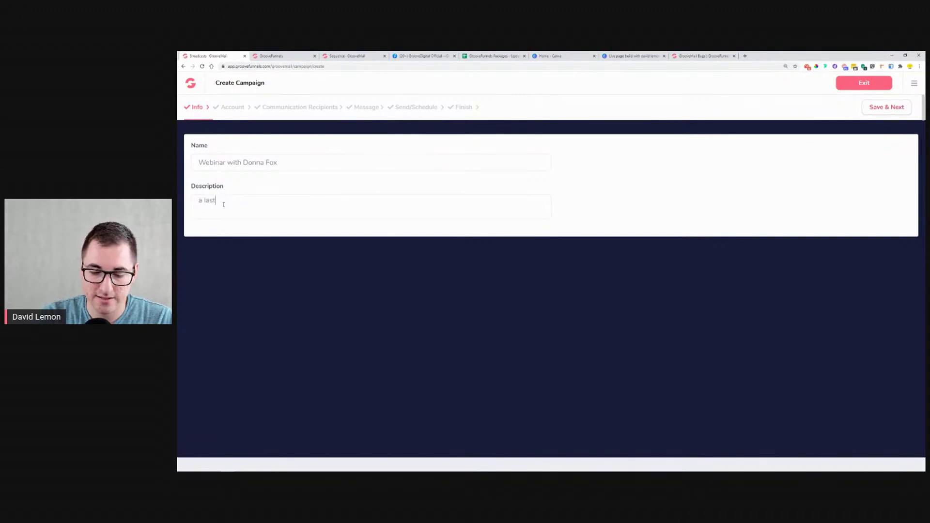
text( minute broadast)
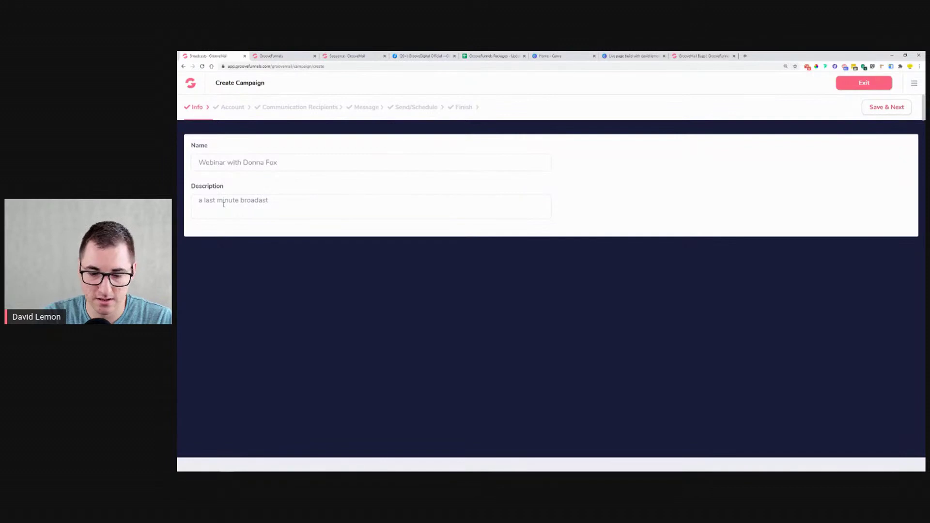
text(for invi)
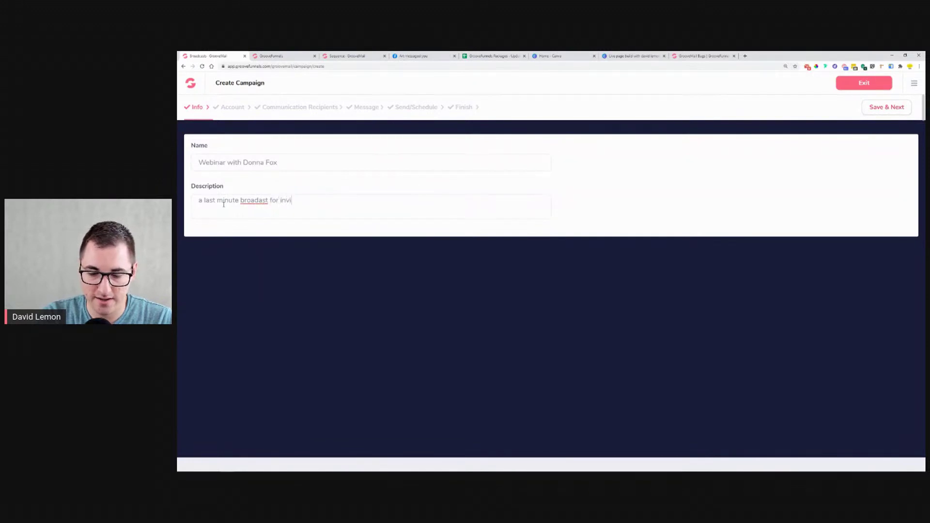
text(ting people to the webinar)
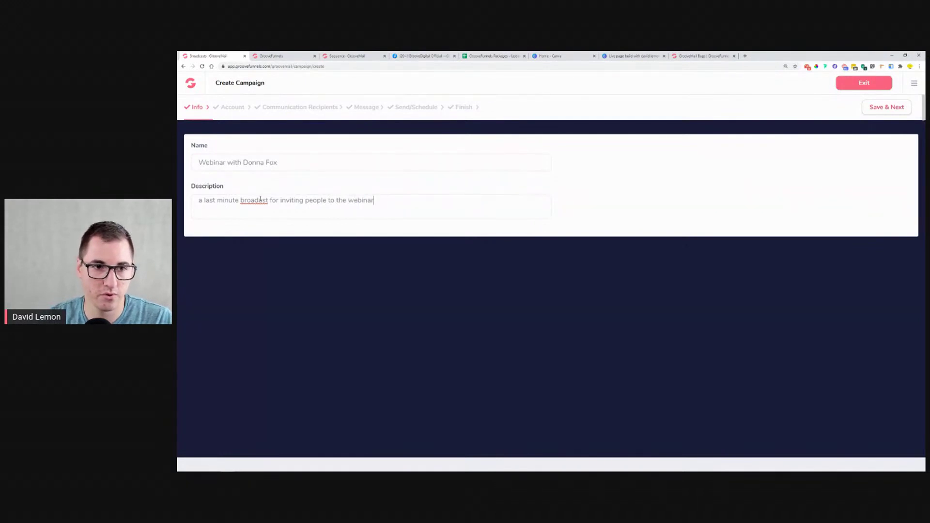
text(c)
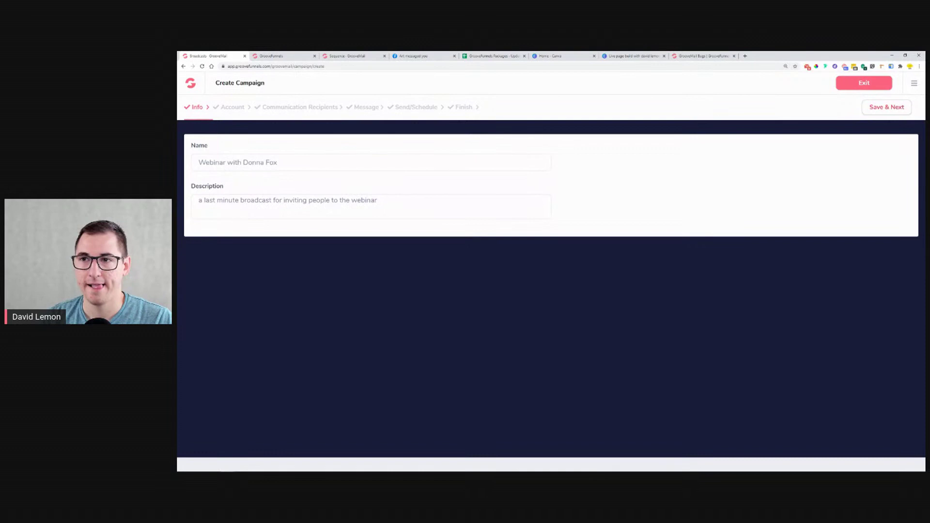
click(887, 107)
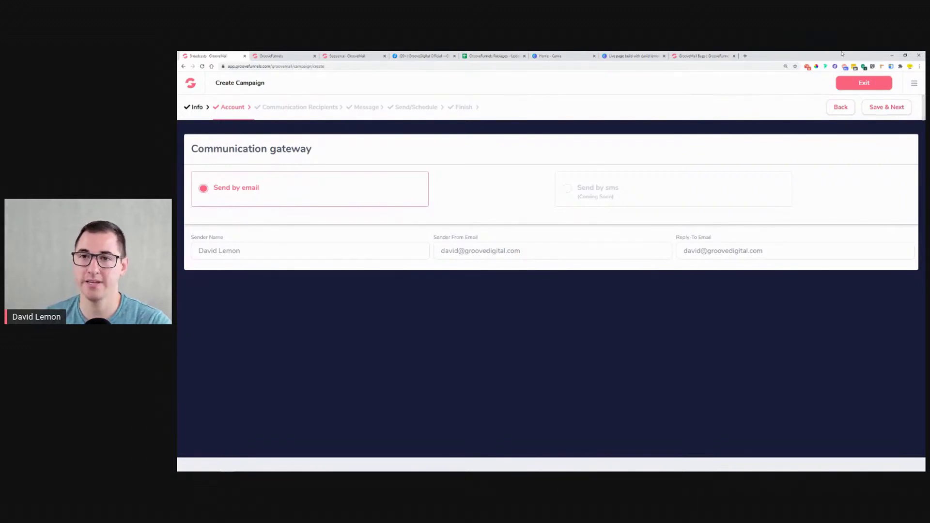
click(745, 56)
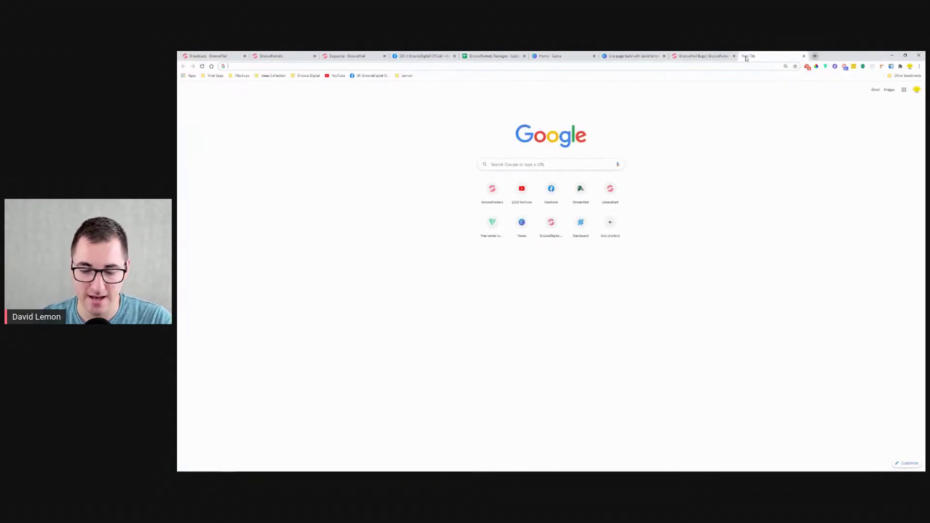
Step: Search Google for twilio, open twilio.com and accept its cookie preferences
text(twilio)
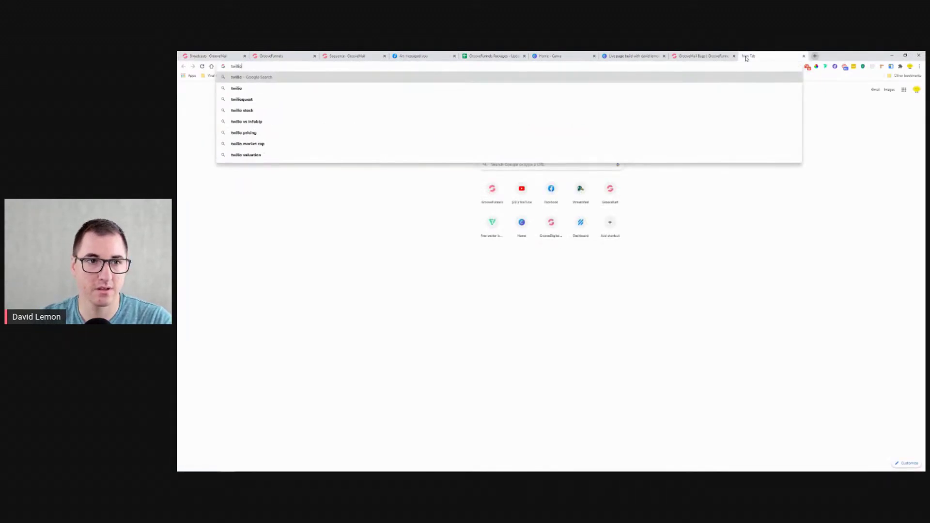
key(Return)
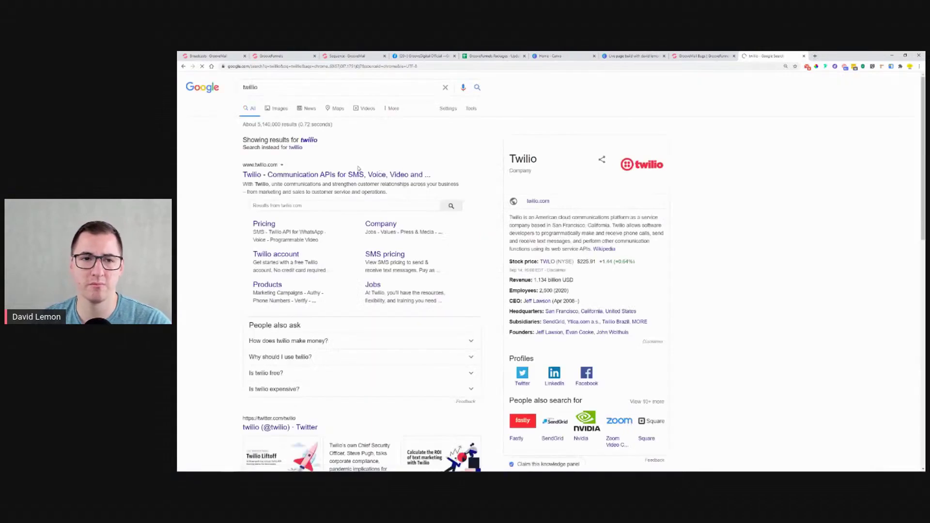
click(287, 175)
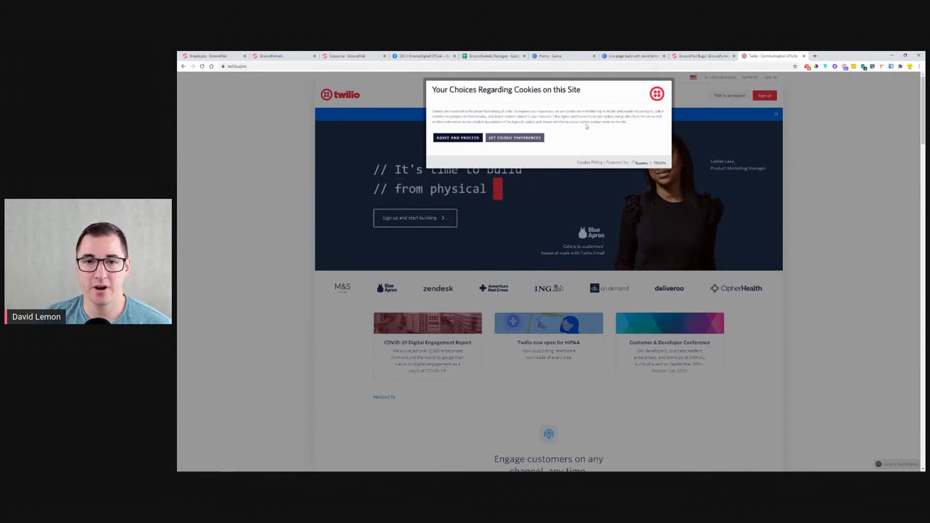
click(445, 138)
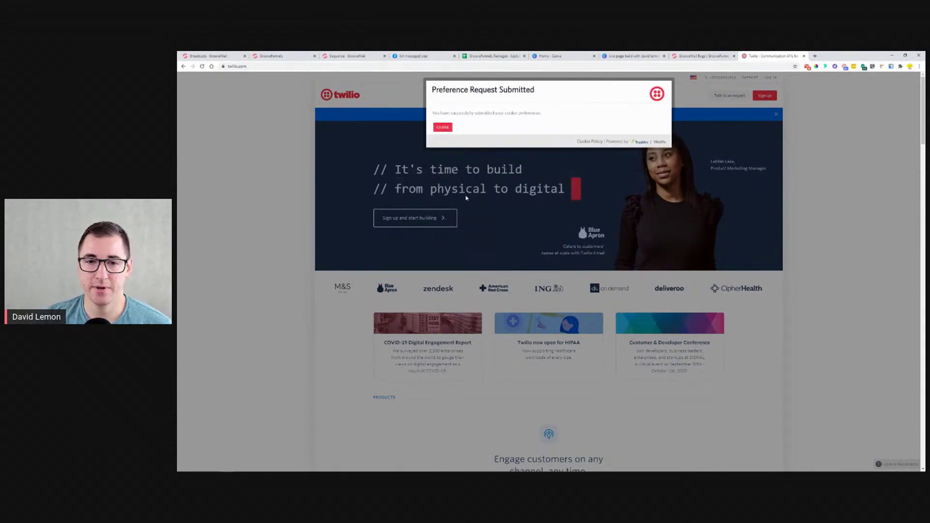
click(442, 127)
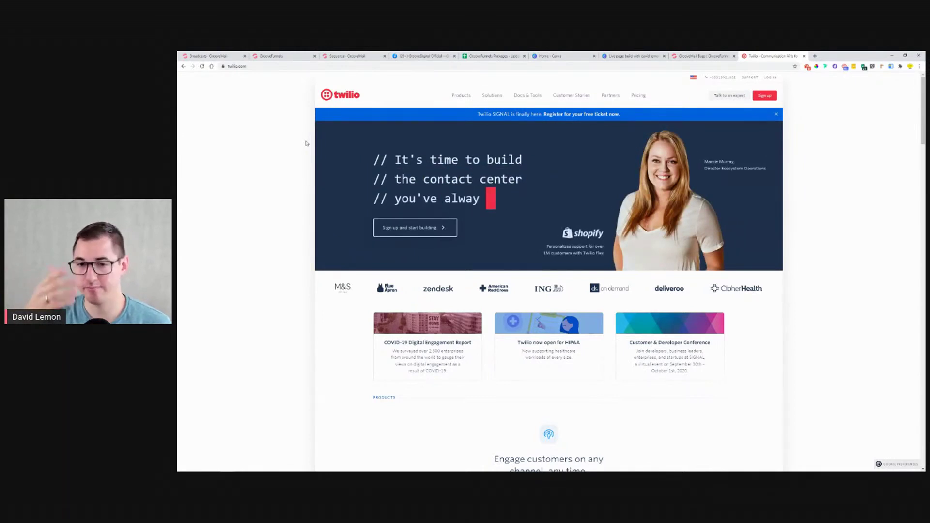
Step: Check the per-message SMS price on Twilio's Pricing page, then return to GrooveMail
click(639, 96)
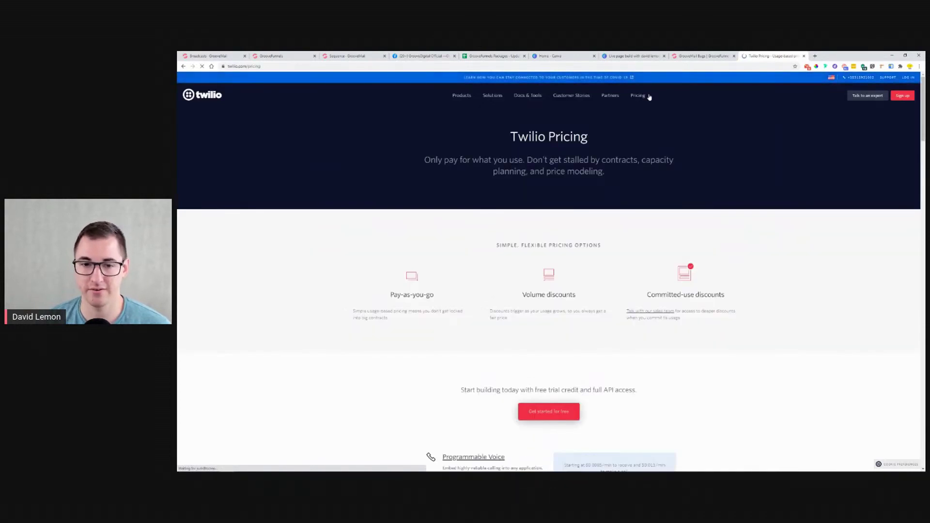
scroll(442, 192, down, 2)
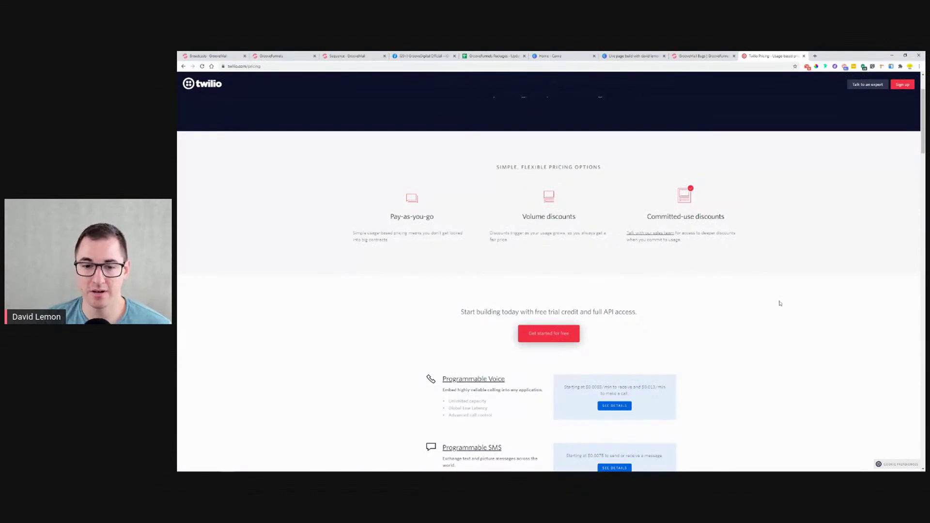
scroll(779, 303, down, 3)
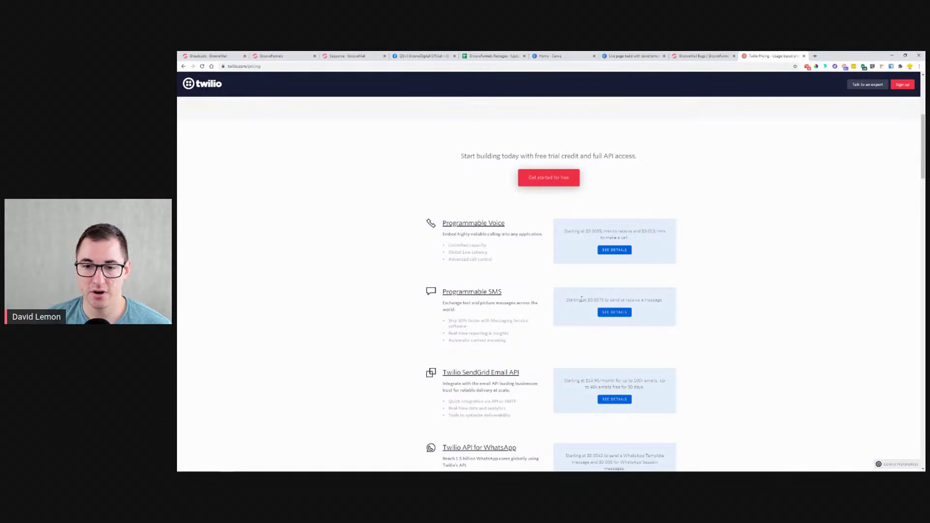
drag(588, 301, 664, 301)
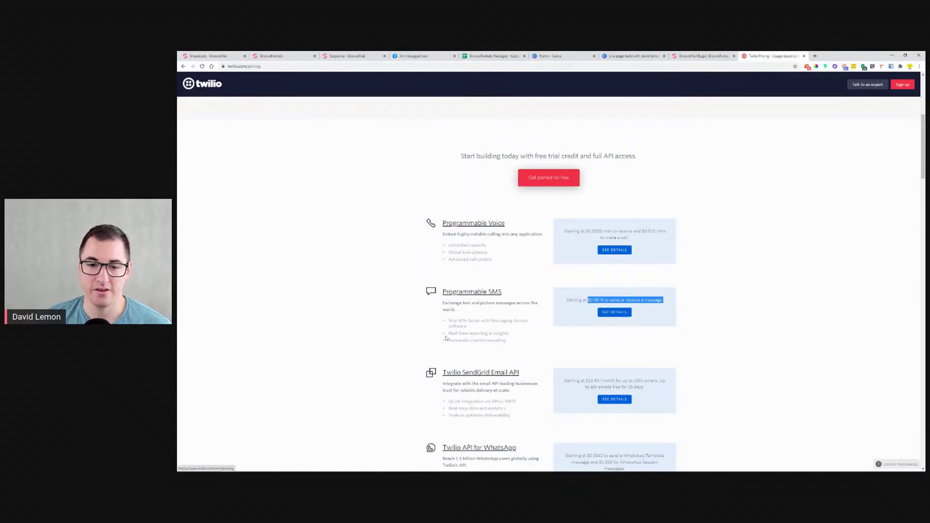
scroll(712, 287, down, 5)
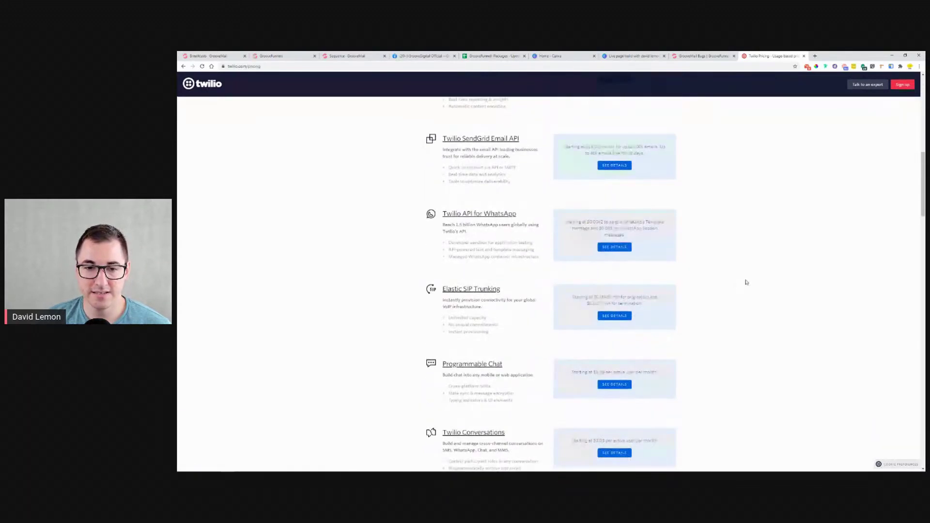
scroll(743, 285, up, 10)
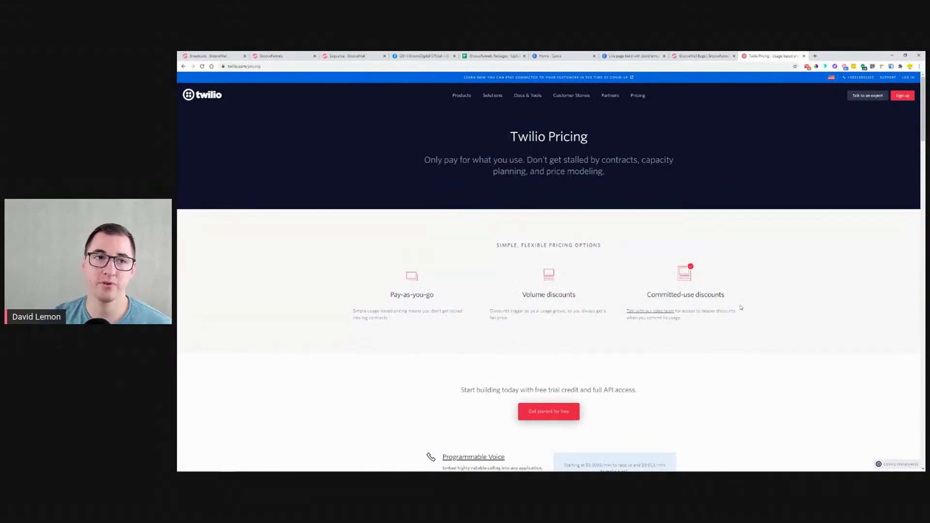
key(ctrl+1)
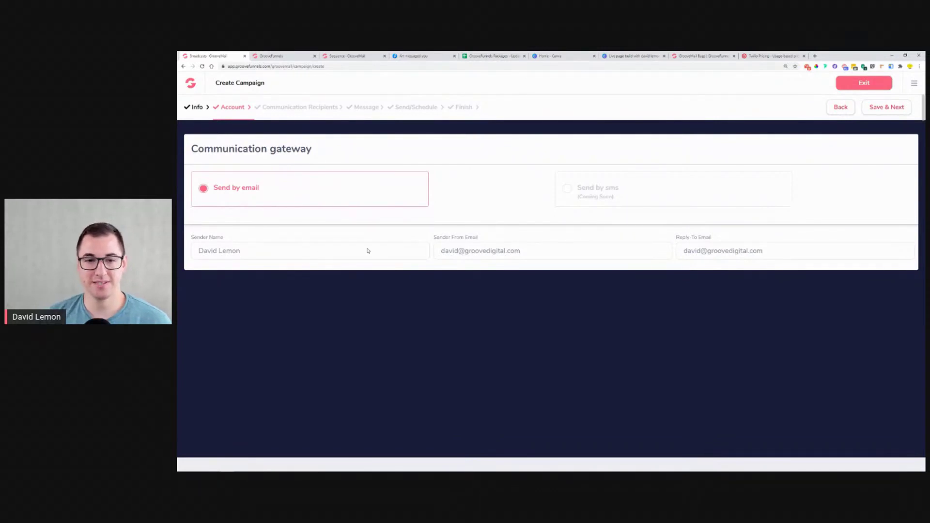
Step: Review the sender from and reply-to addresses, leaving them unchanged
double_click(199, 258)
triple_click(487, 251)
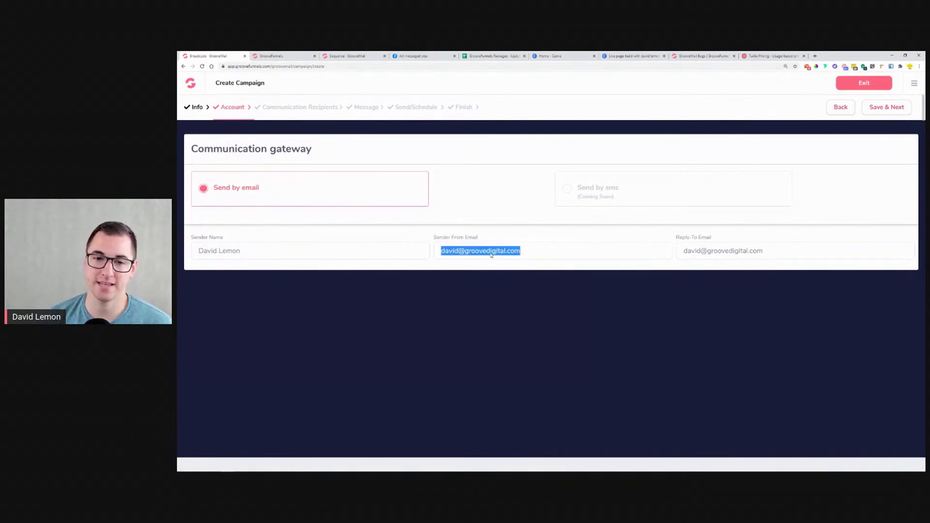
double_click(718, 252)
click(719, 252)
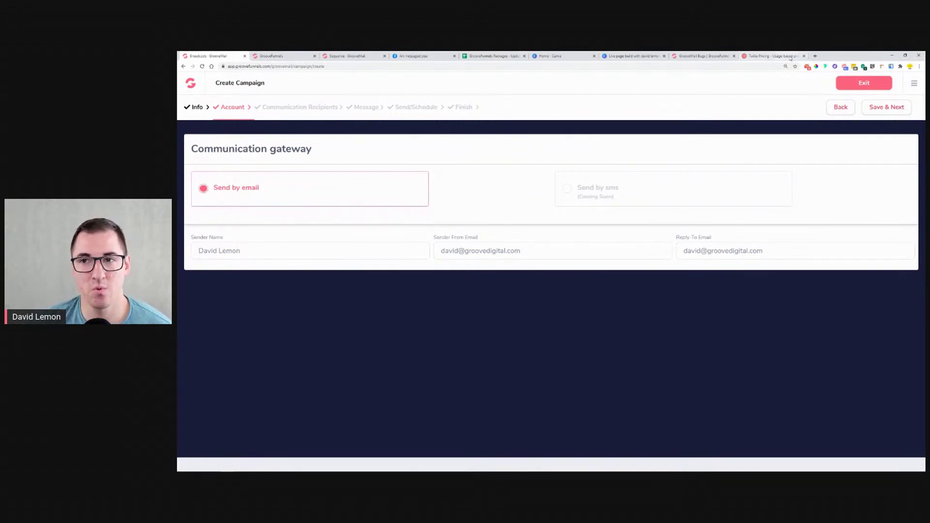
click(815, 56)
Step: Go to loom.com and play the Sneak Peek of Groovemail video full screen
text(loom)
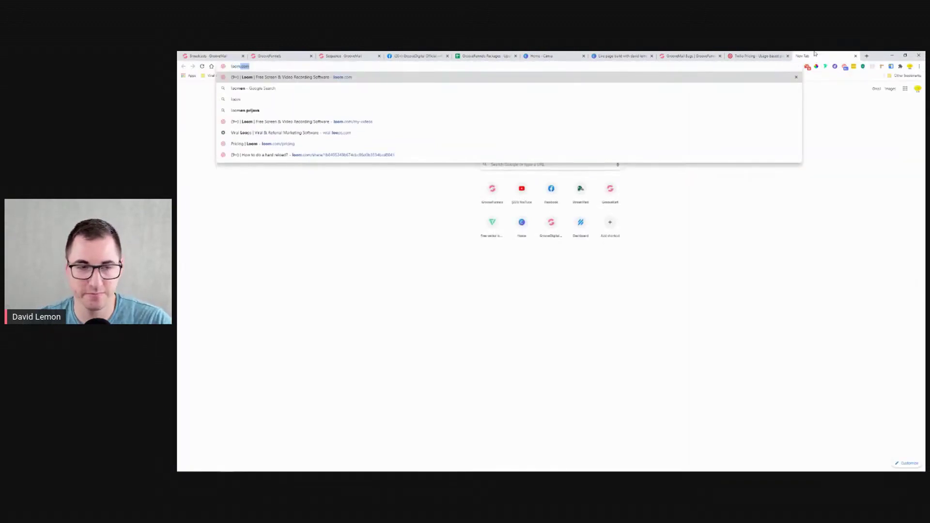
key(Return)
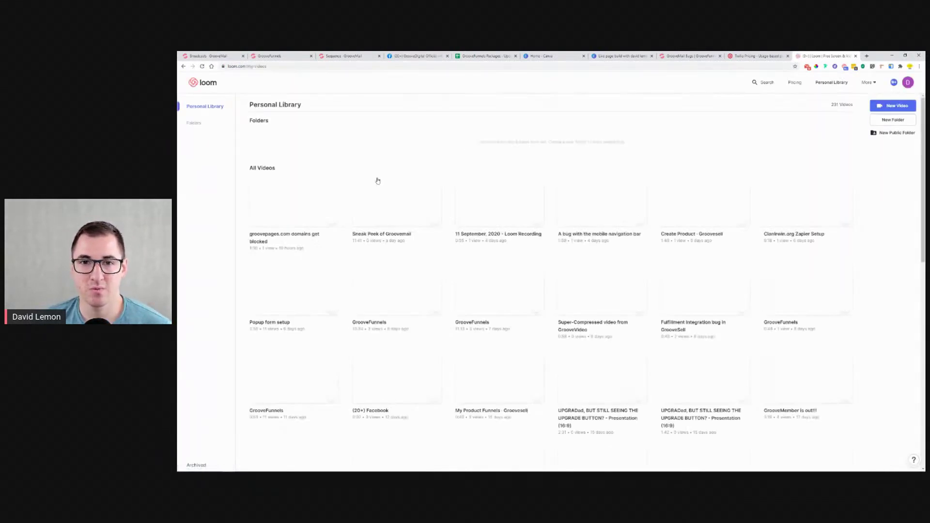
click(400, 190)
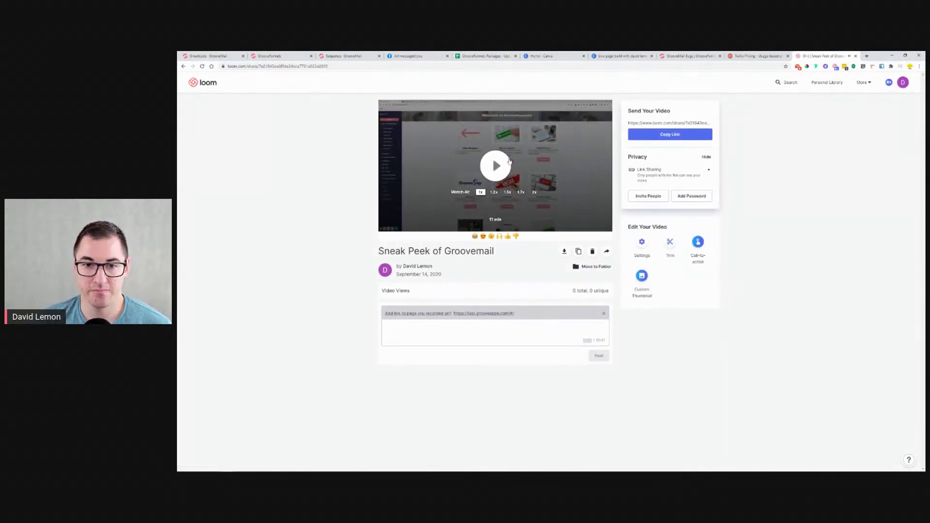
click(429, 217)
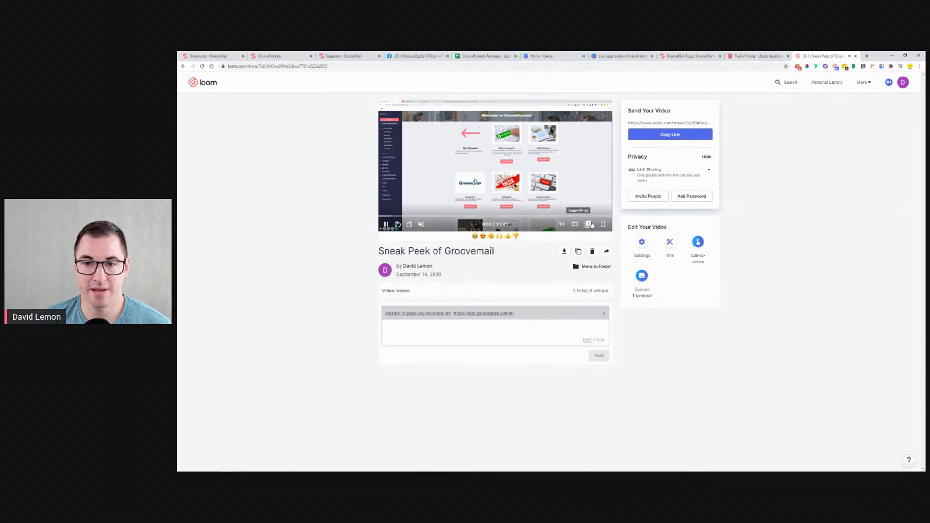
click(603, 224)
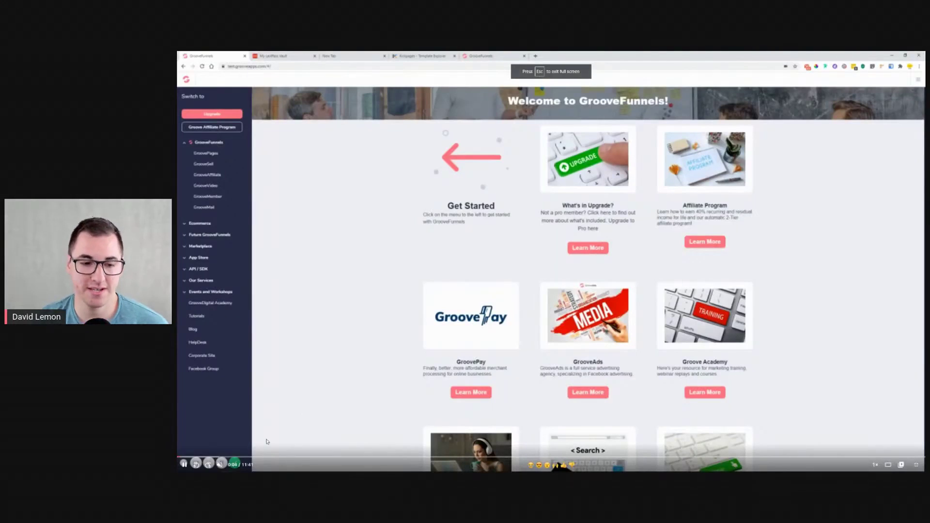
Step: Skim the video's leads, segments, new segment and sequence sections
click(268, 458)
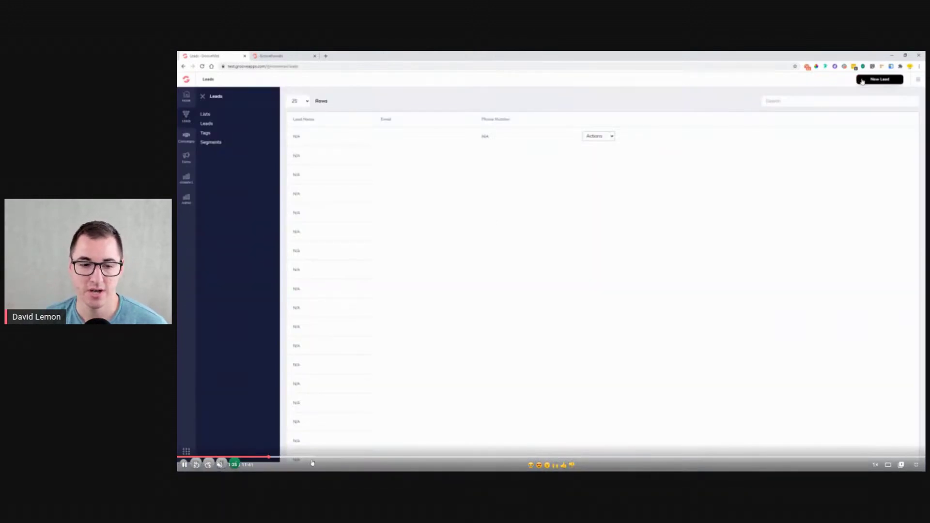
click(308, 458)
click(357, 457)
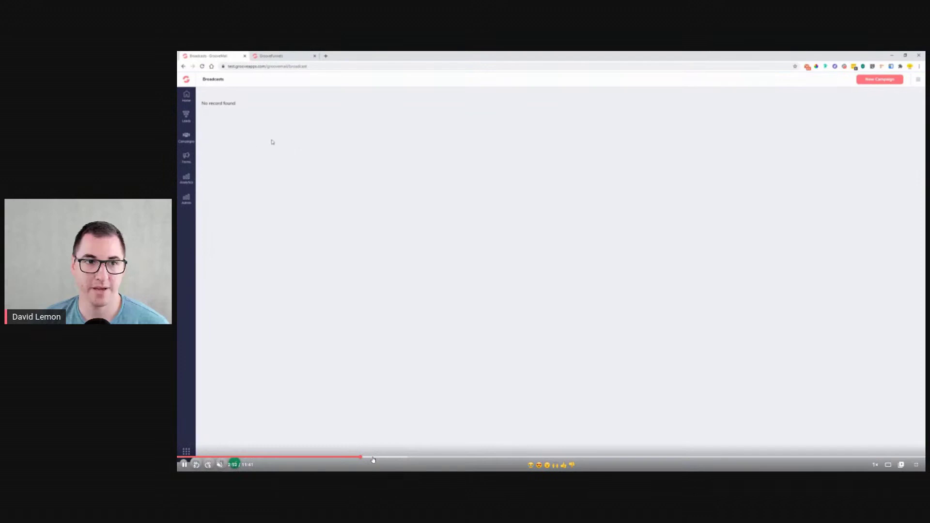
click(370, 457)
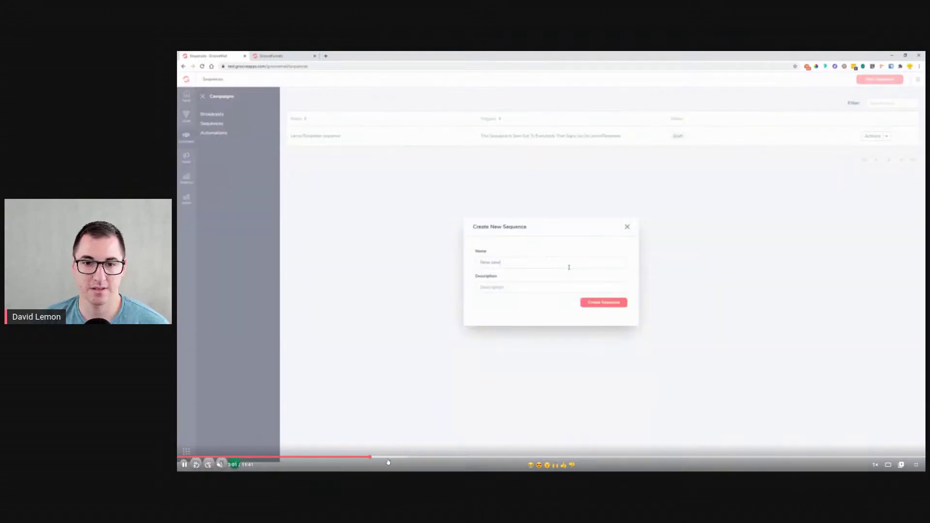
click(402, 458)
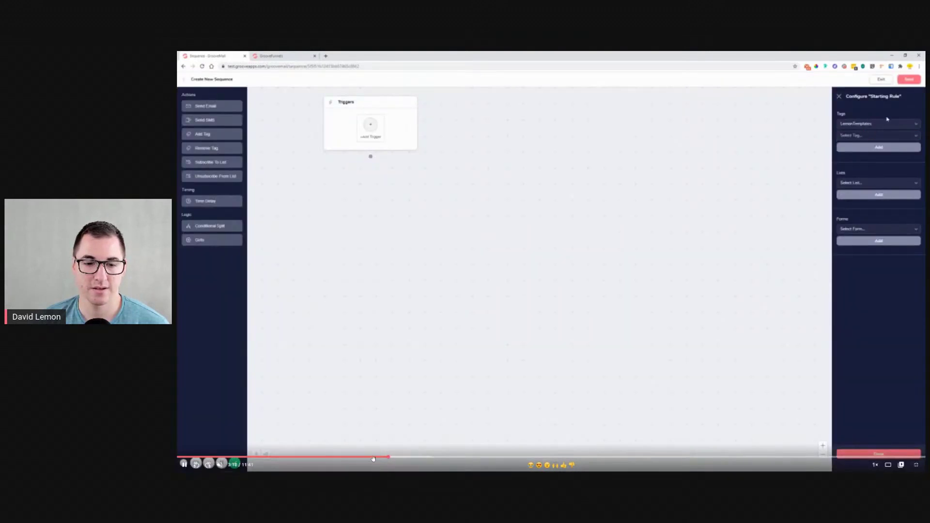
click(373, 458)
drag(352, 459, 339, 456)
click(329, 460)
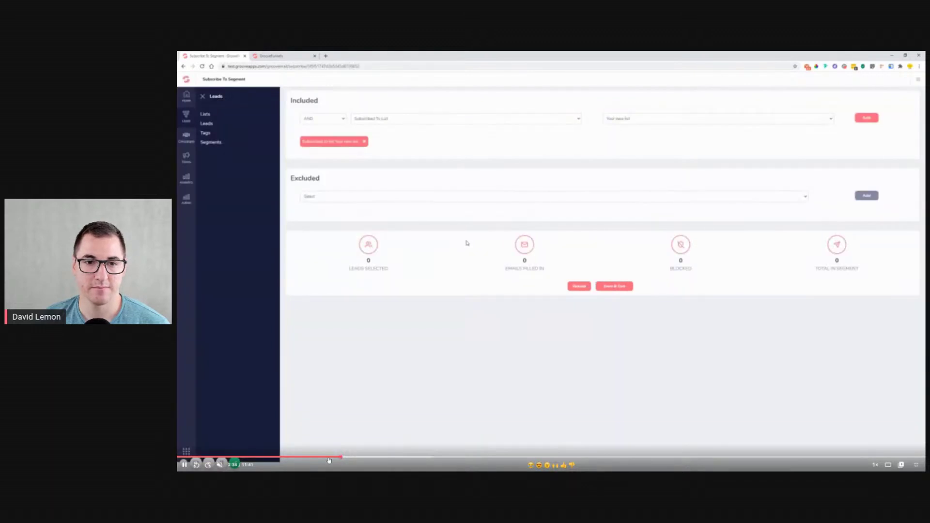
Step: Preview the send email settings part, exit full screen and return to GrooveMail
click(443, 457)
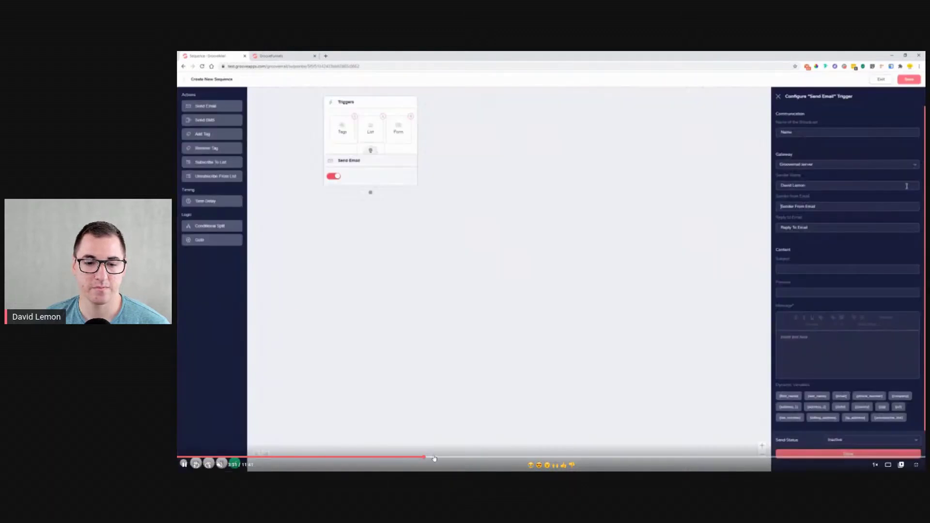
click(479, 458)
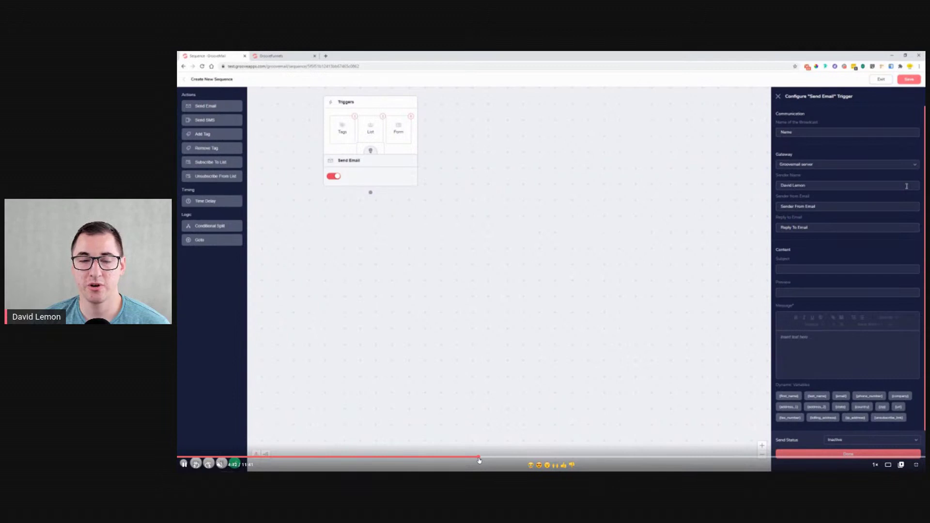
click(511, 459)
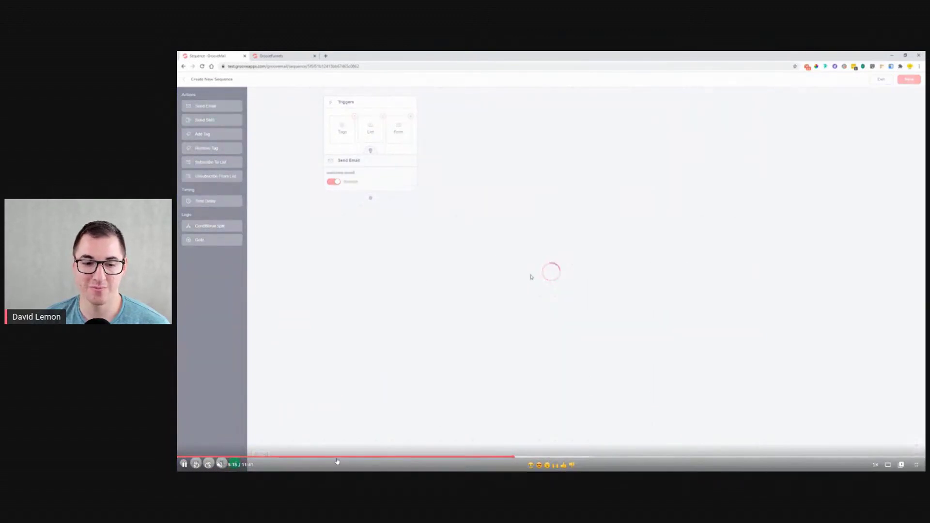
click(336, 458)
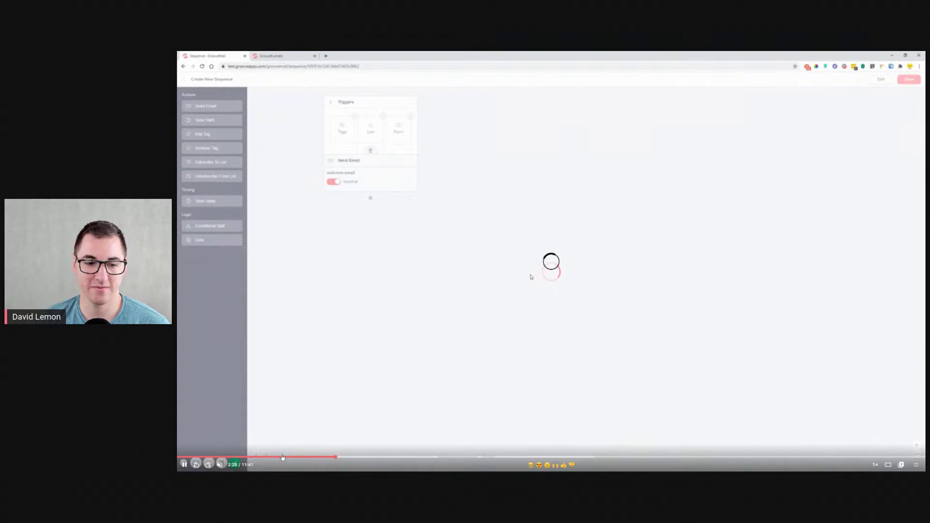
click(280, 458)
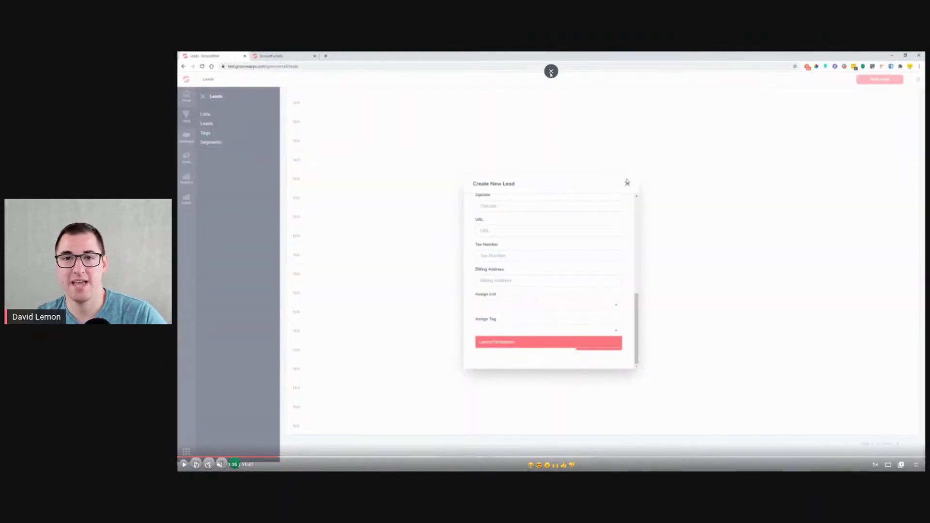
click(551, 71)
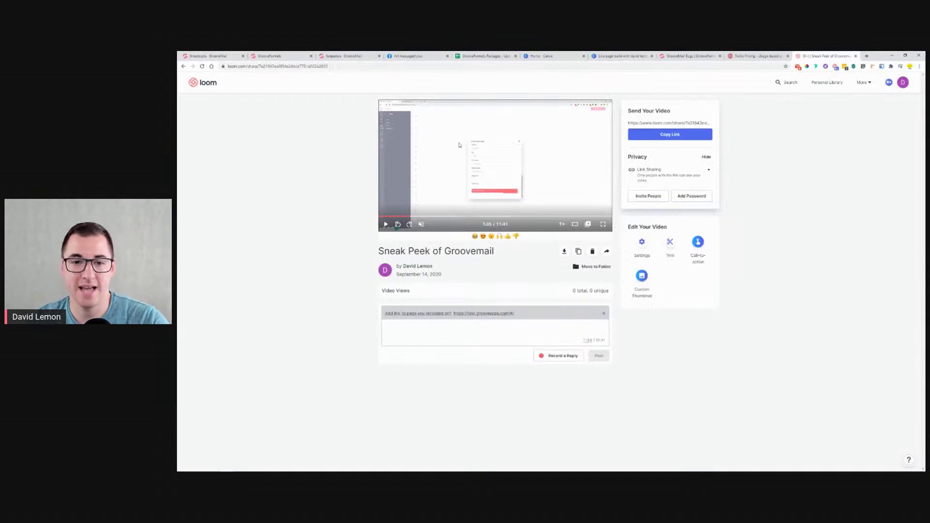
click(187, 55)
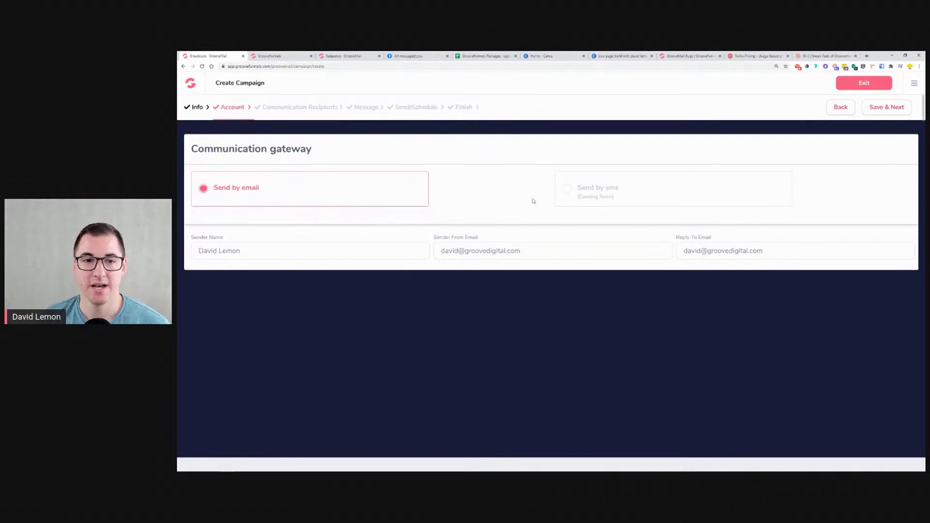
Step: Advance to recipients and try a tag condition using the Lemon Course tag
click(886, 107)
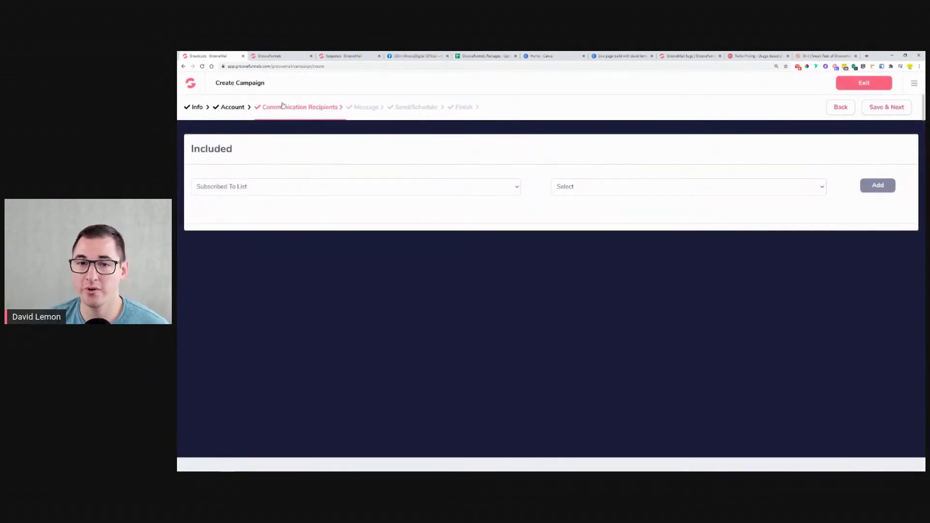
click(289, 185)
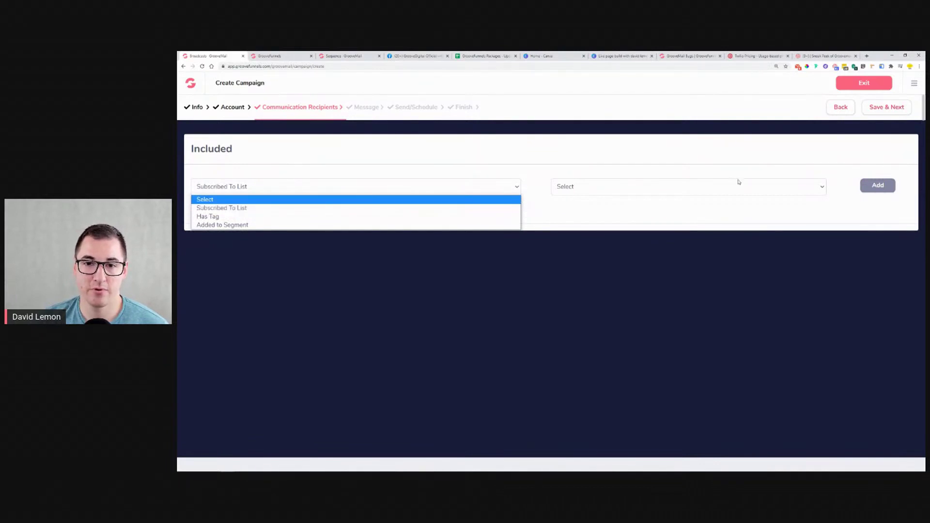
click(215, 217)
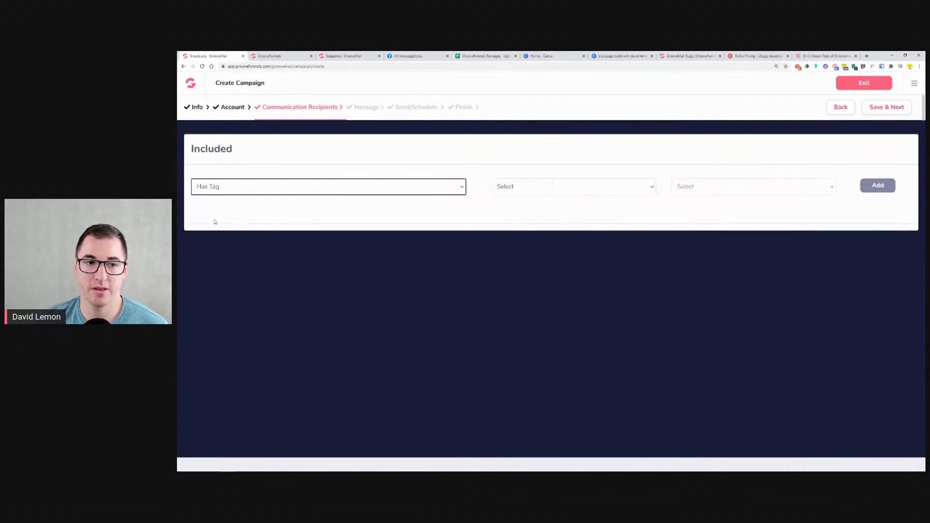
click(556, 188)
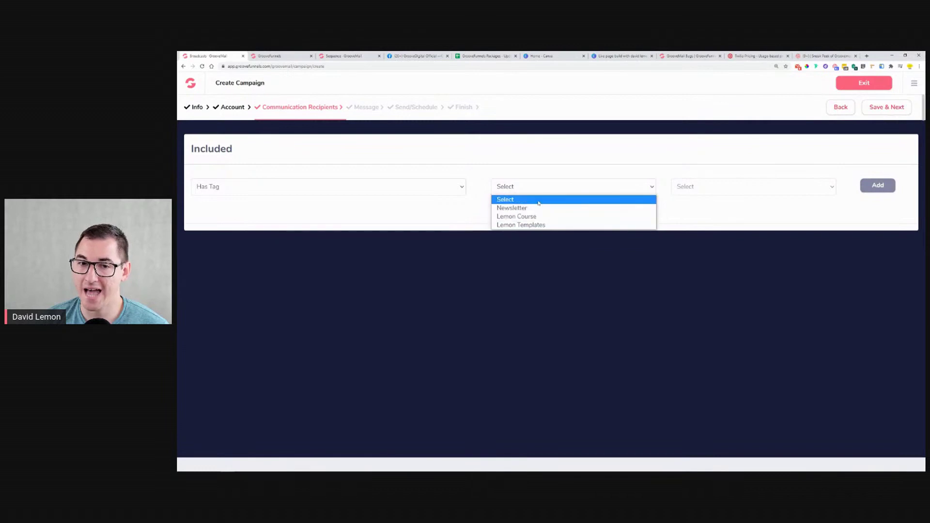
click(712, 190)
click(606, 191)
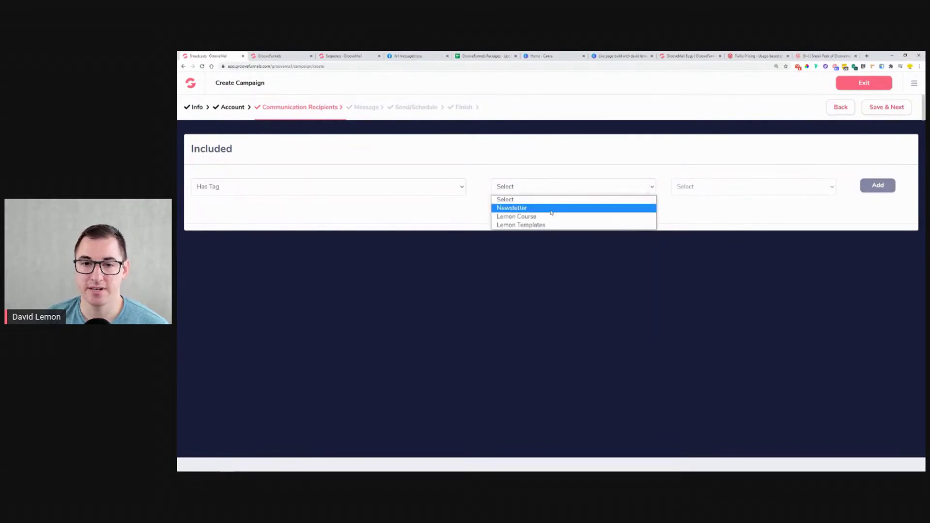
click(605, 216)
click(733, 189)
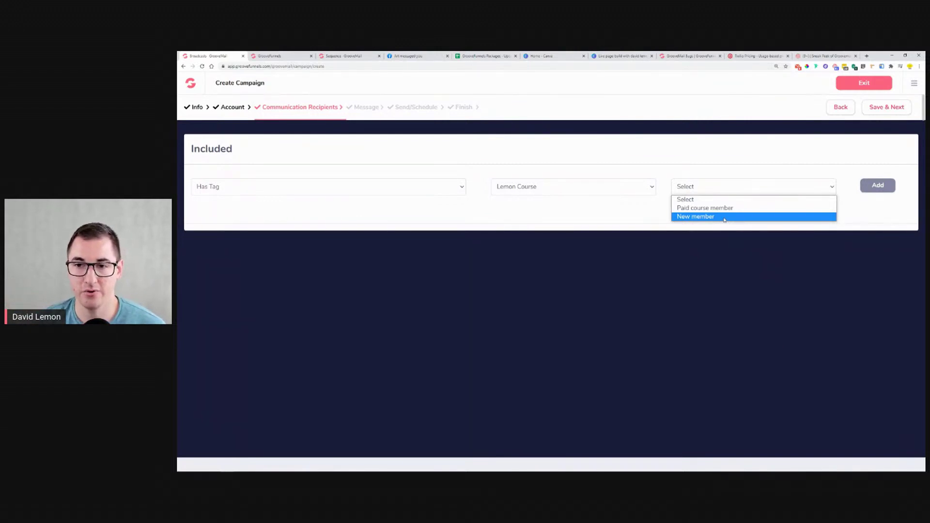
Step: Switch to Added to Segment and include the Segmenting Paid members segment
click(301, 186)
click(301, 186)
click(258, 216)
click(667, 191)
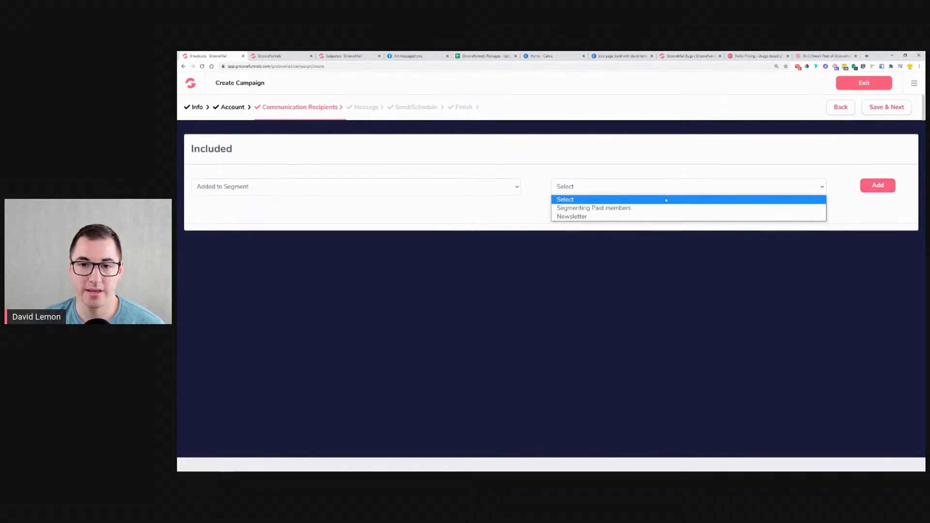
click(664, 209)
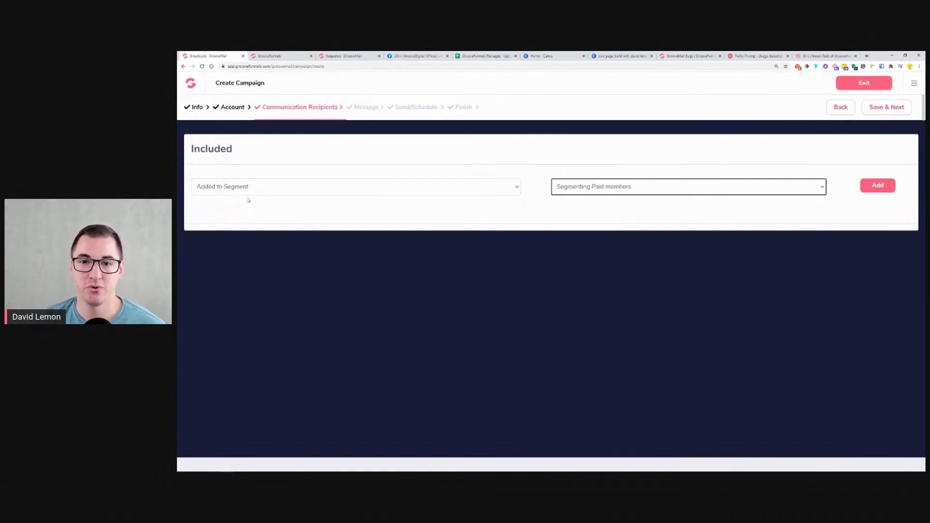
click(874, 188)
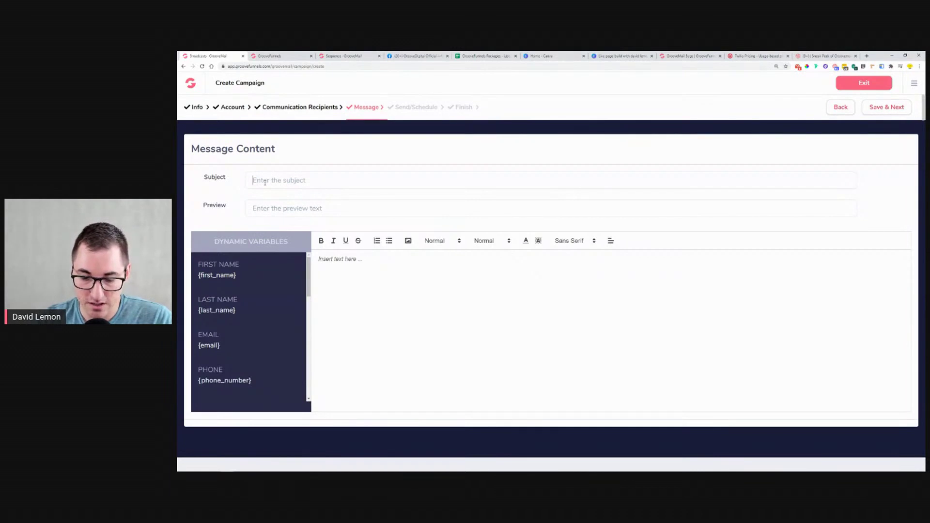
text(Awesome Webinar )
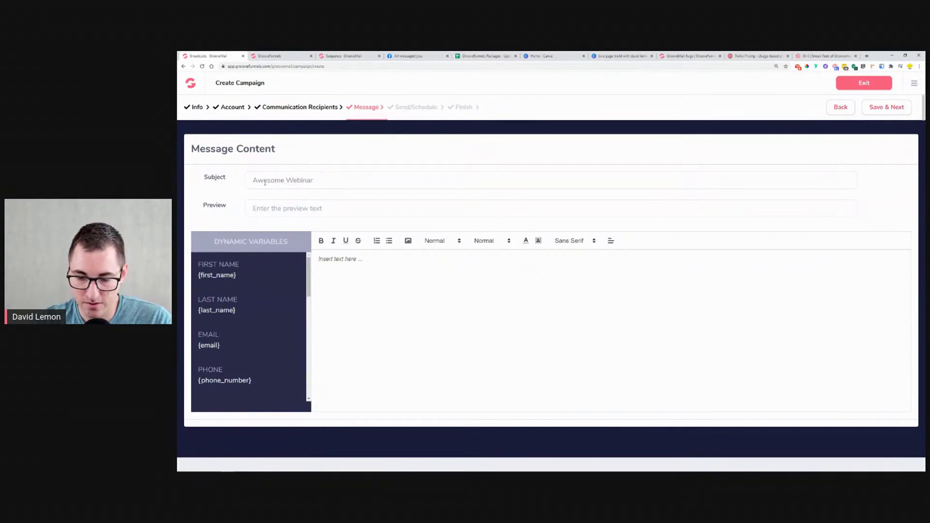
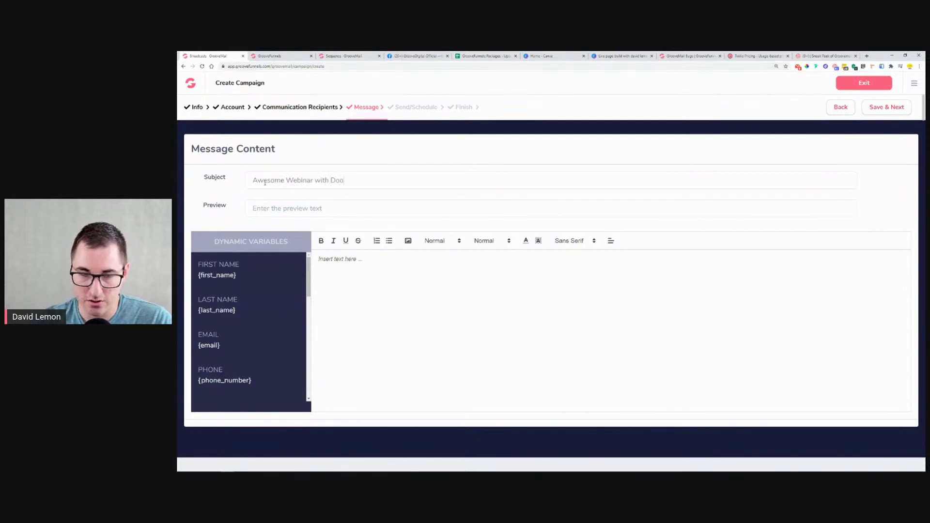
text(Tomorr)
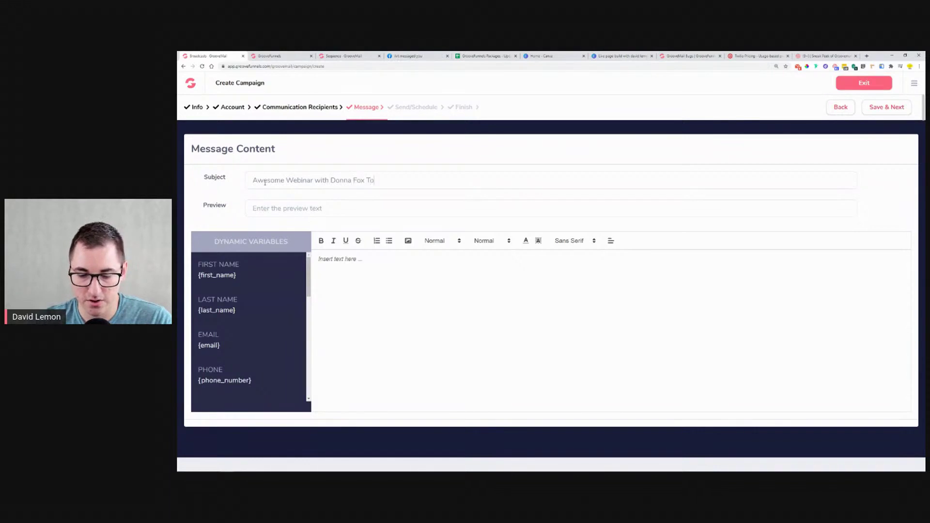
key(BackSpace)
key(BackSpace)
text(rrow)
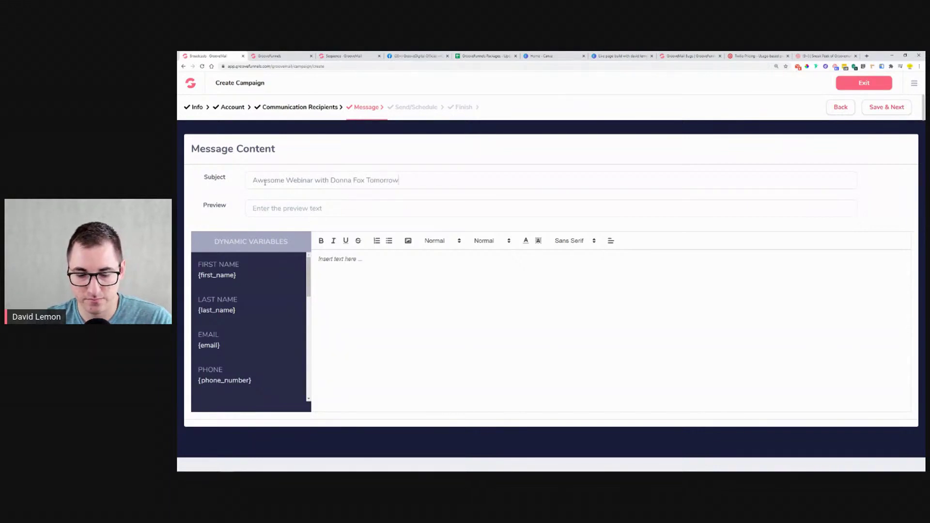
text( you don't )
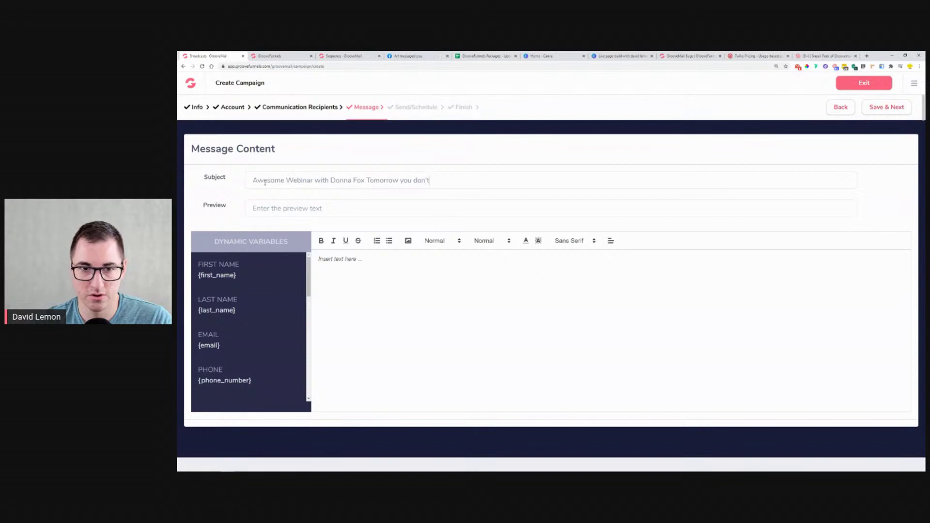
text(want to miss!)
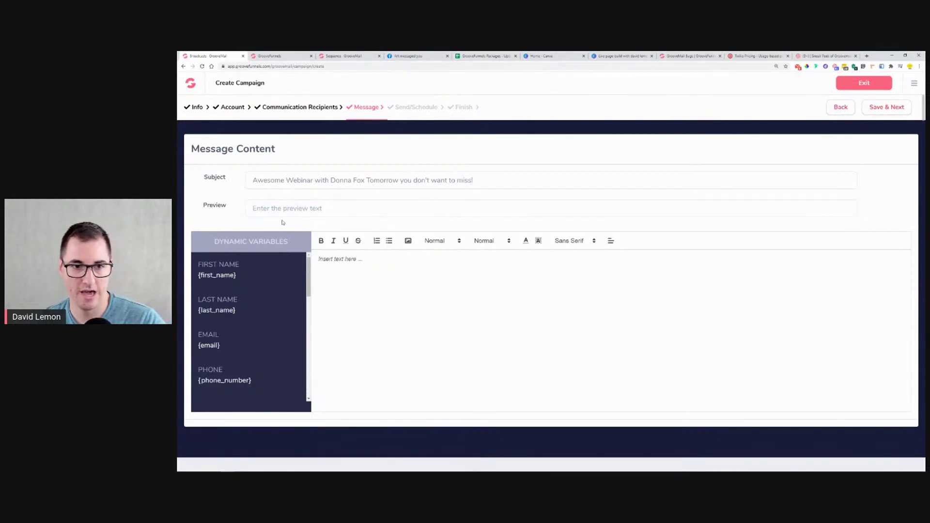
click(279, 201)
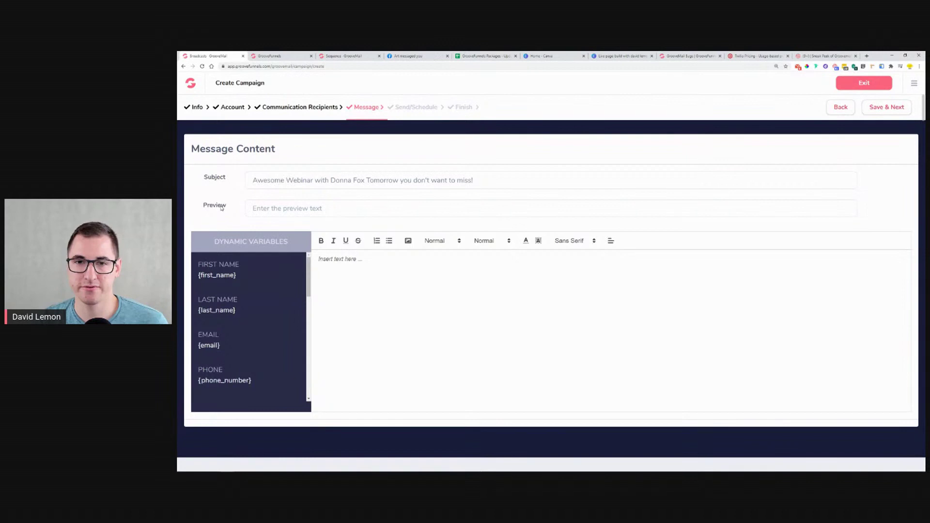
click(797, 68)
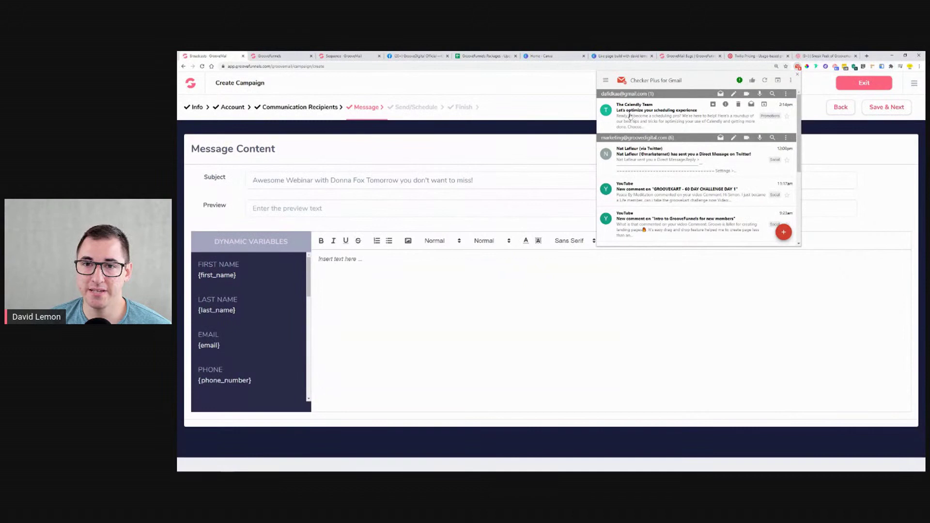
click(283, 208)
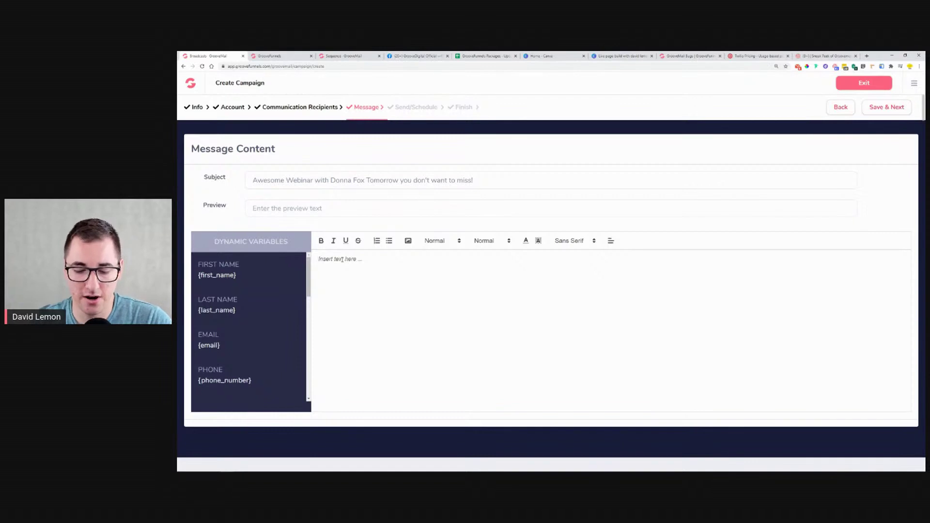
Step: Make the body read 'Hi {first_name},' then 'I really don't want you to miss this awesome webinar with Donna F…'
text(Hi)
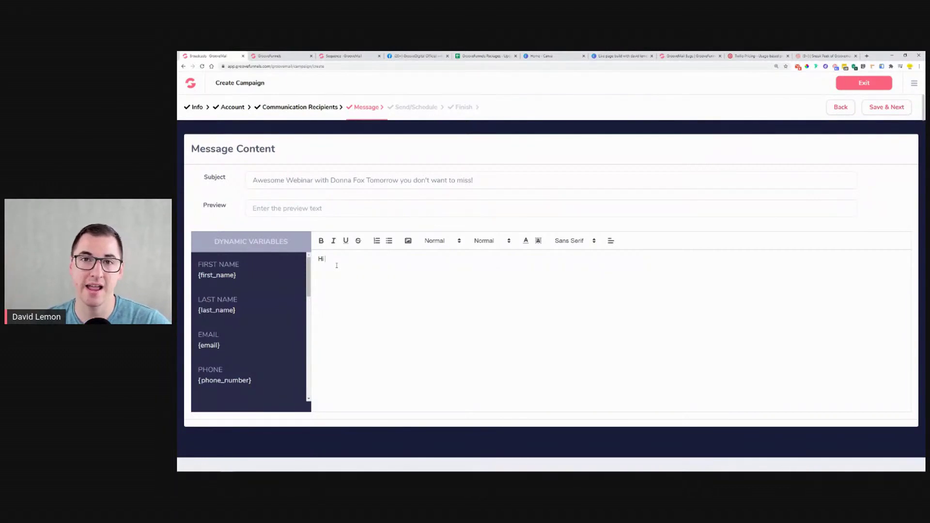
click(217, 276)
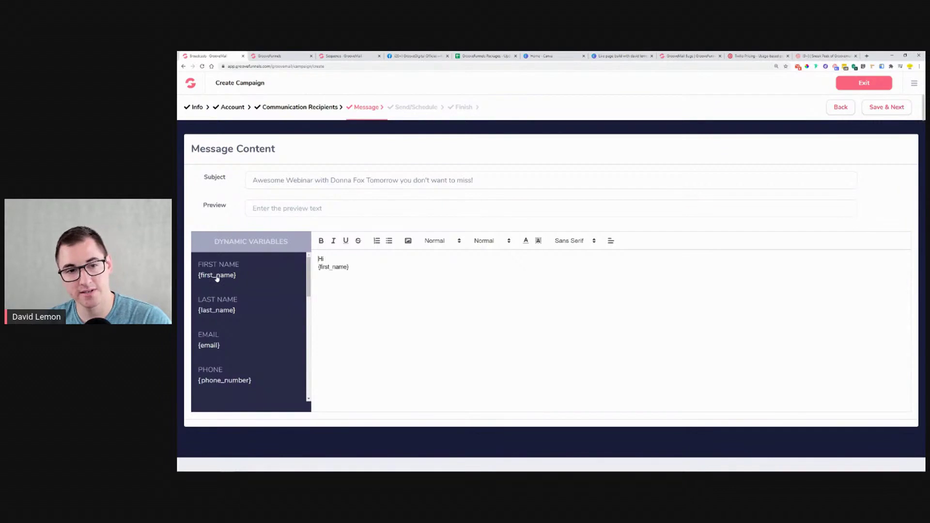
click(322, 260)
key(Delete)
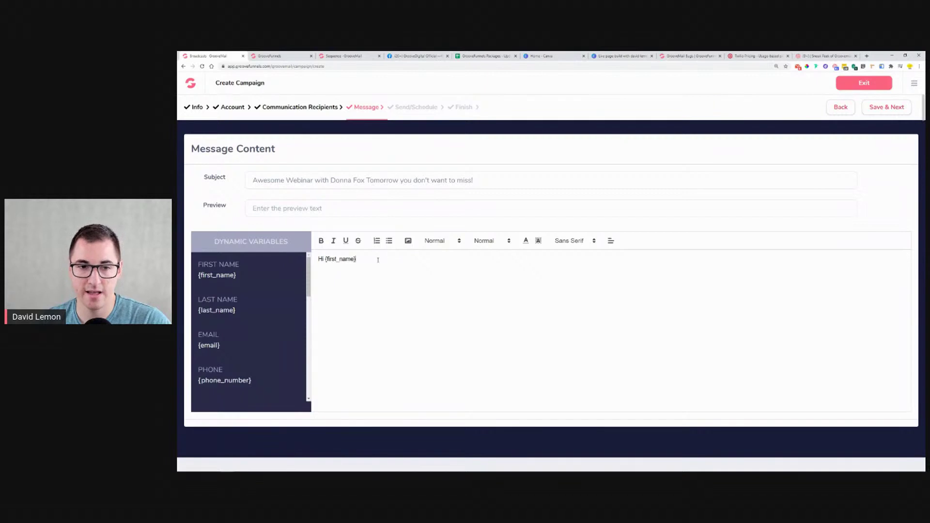
text(, )
text(I)
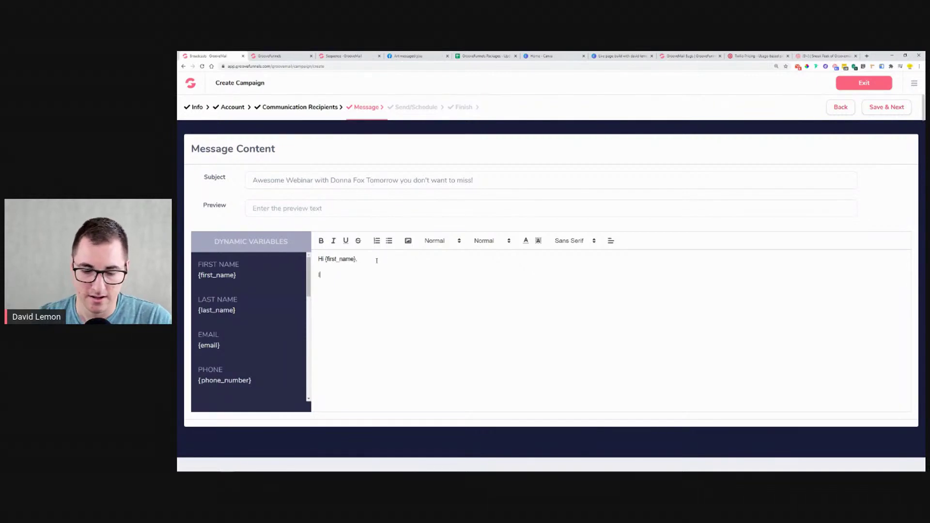
key(BackSpace)
text(I really don't want oyu)
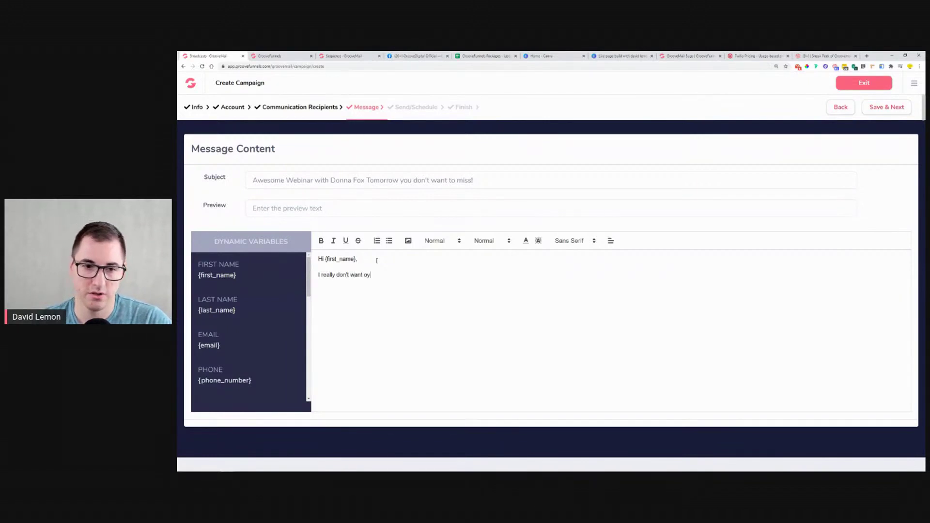
key(BackSpace)
key(BackSpace)
key(BackSpace)
text(you)
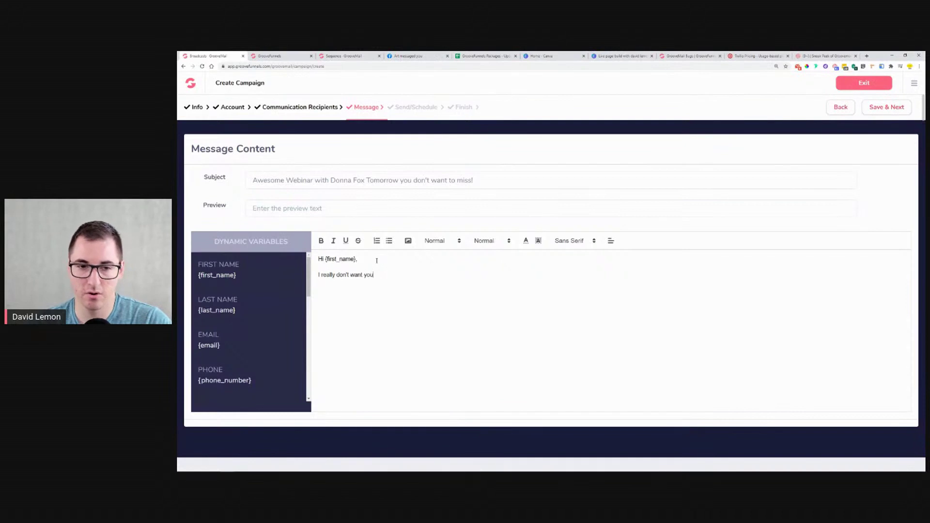
text( th)
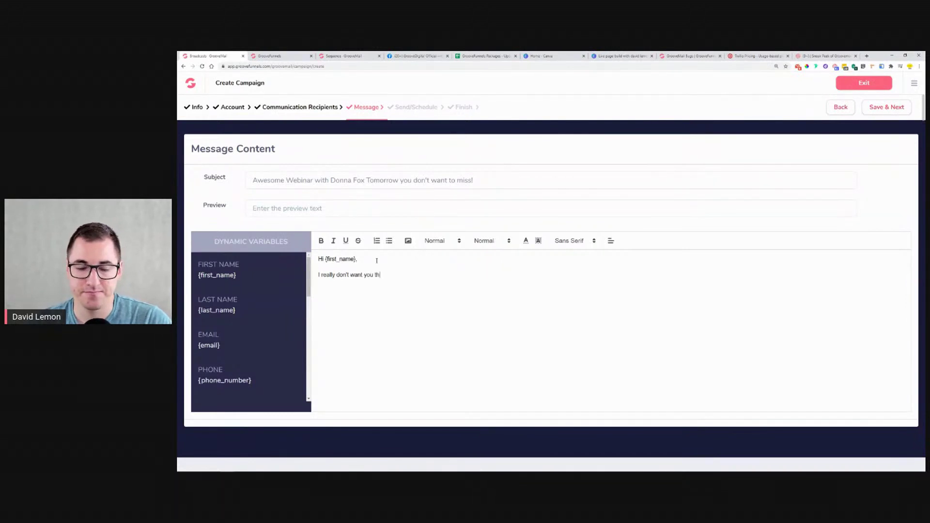
key(BackSpace)
key(BackSpace)
text(to miss th)
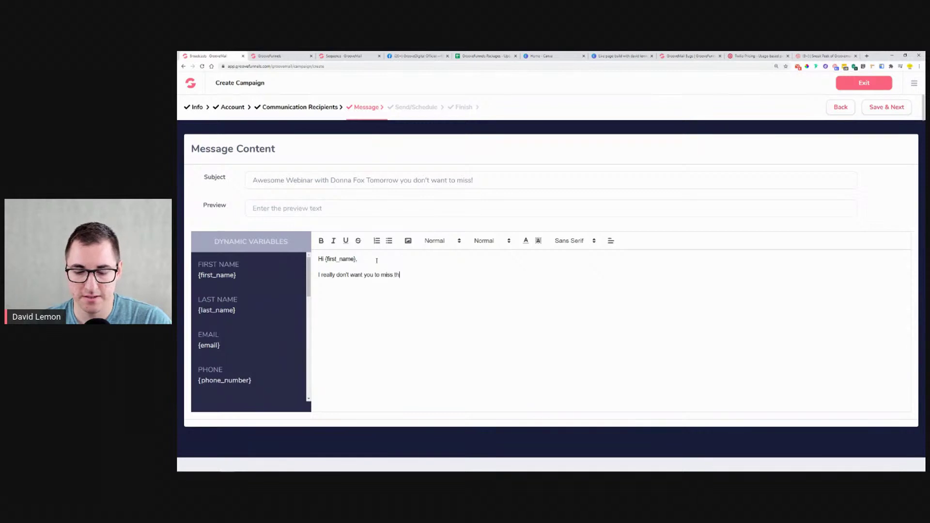
text(is awe)
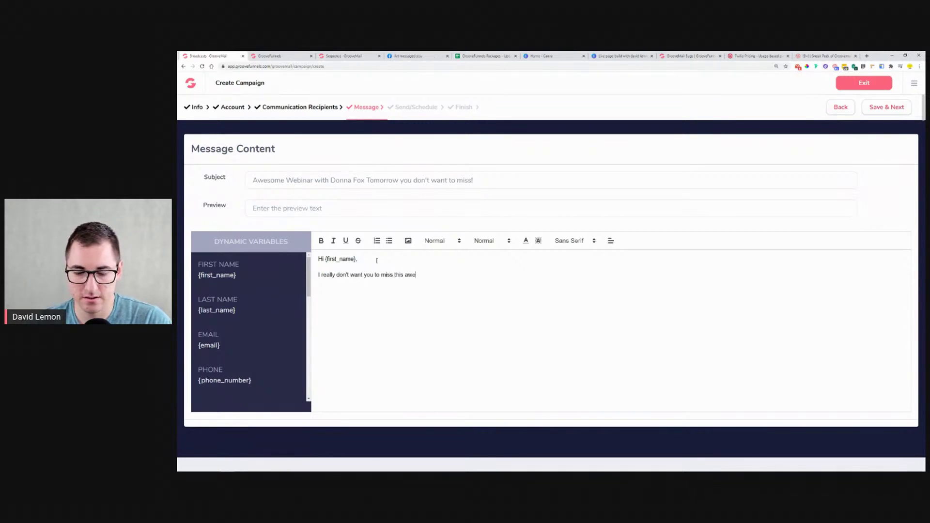
text(some webin)
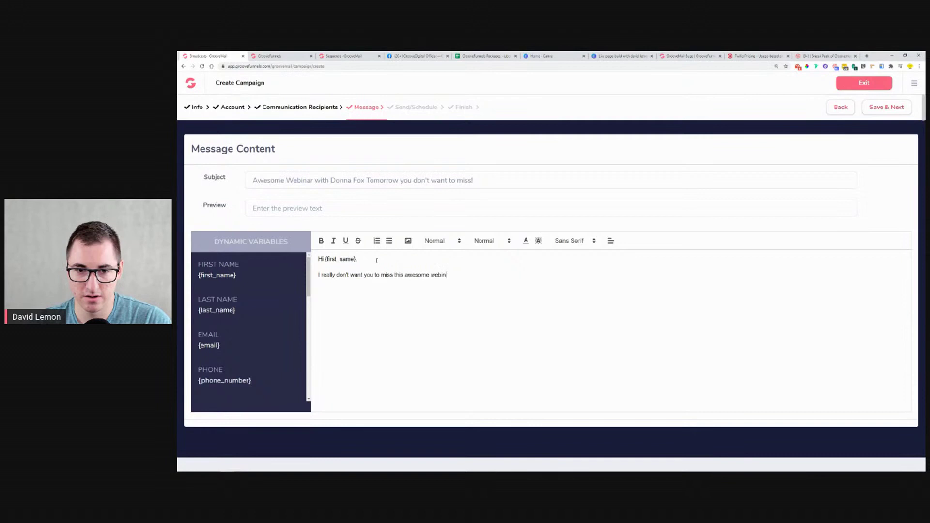
text(ar )
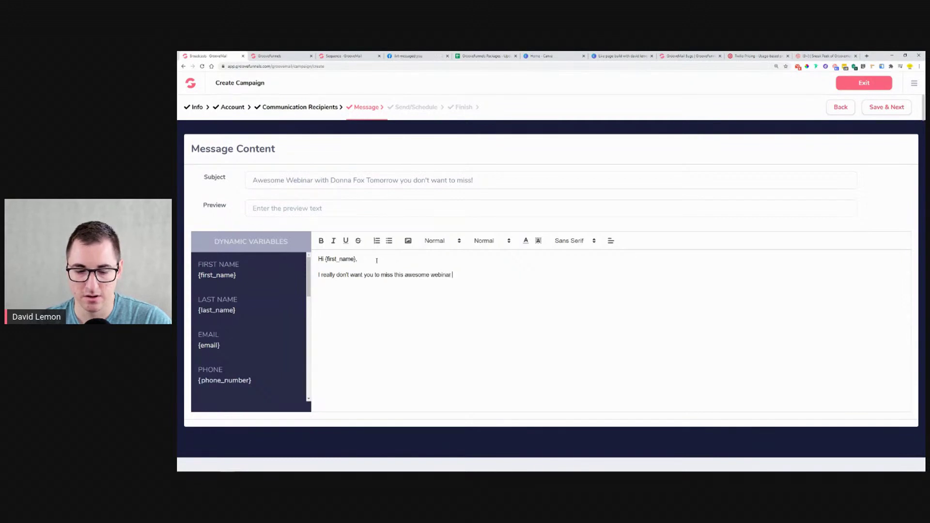
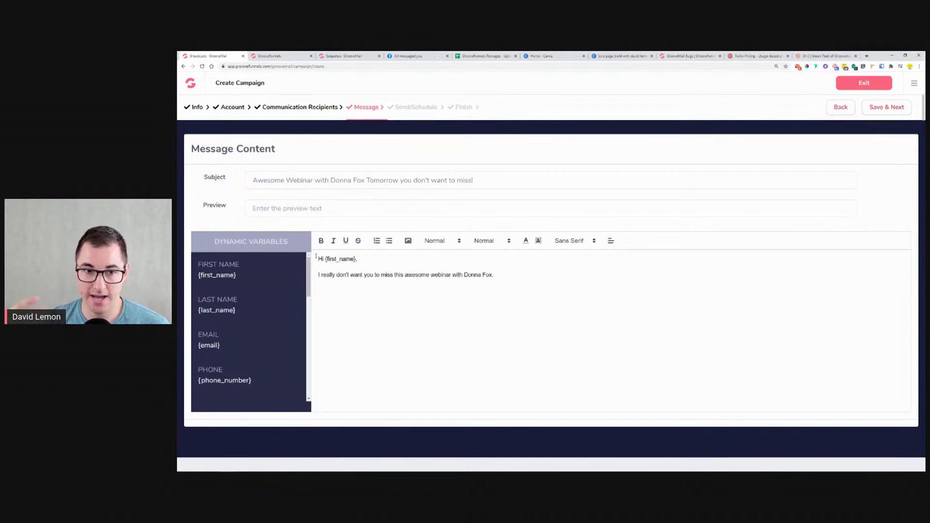
scroll(247, 287, down, 3)
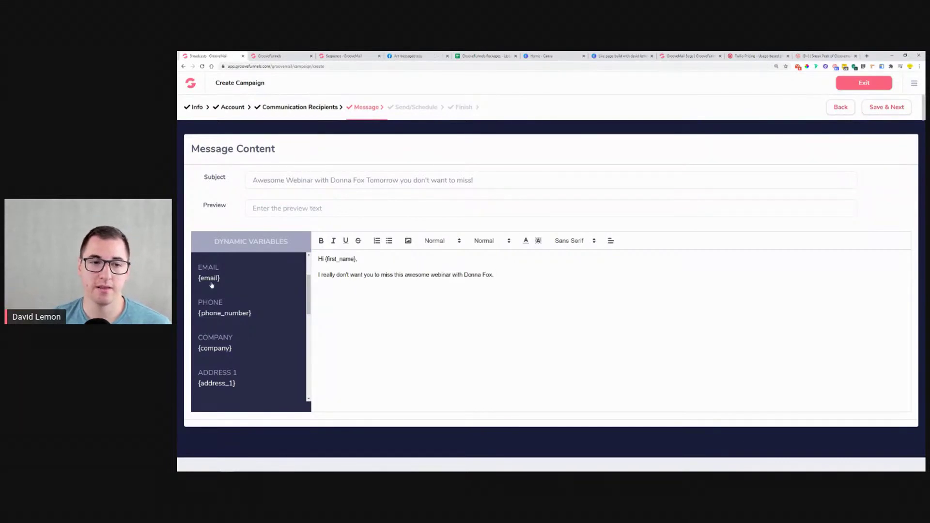
click(212, 284)
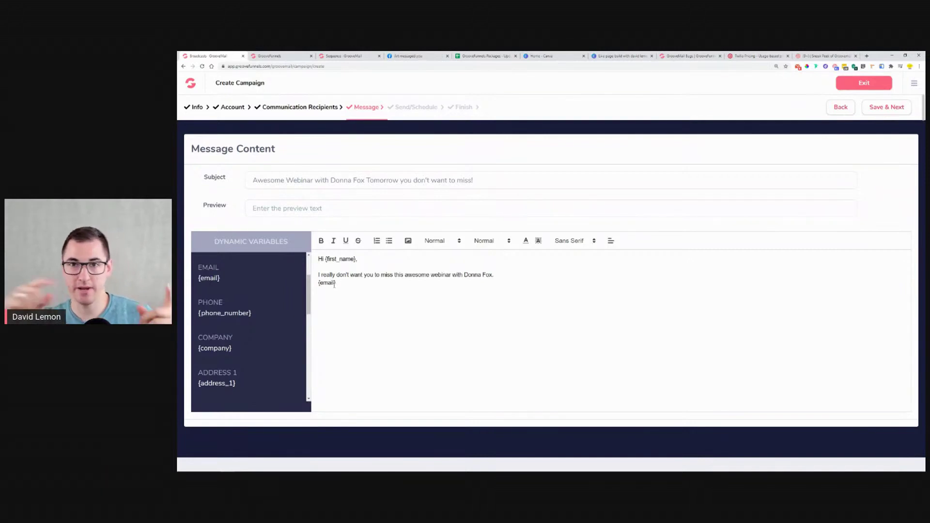
drag(354, 282, 315, 283)
key(BackSpace)
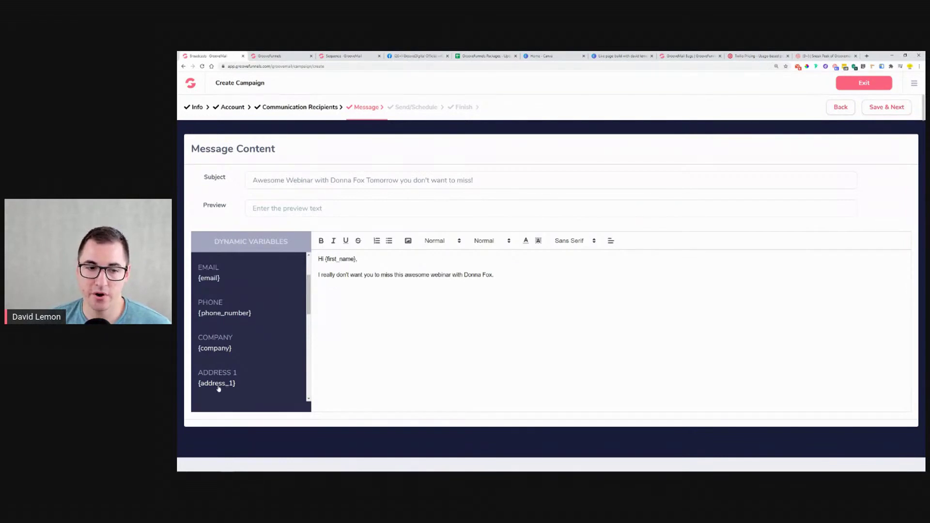
scroll(219, 388, down, 1)
drag(308, 268, 202, 353)
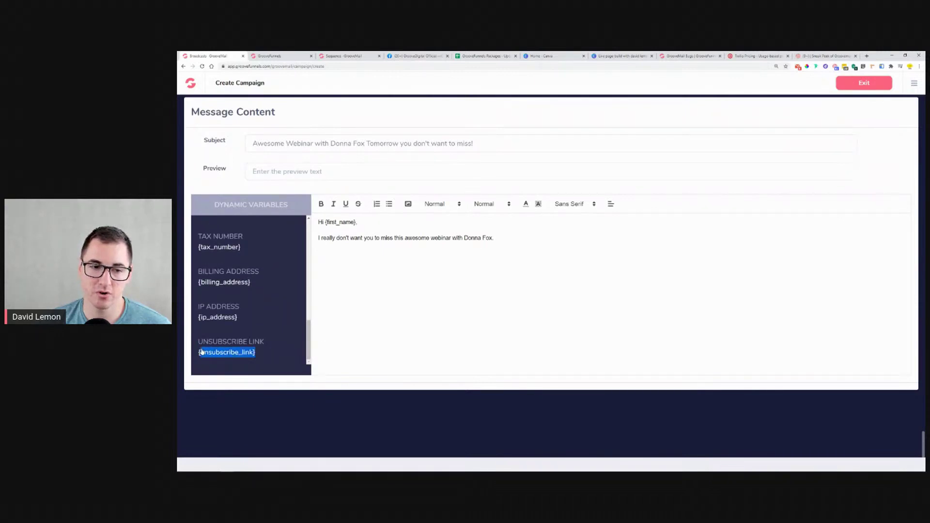
right_click(216, 351)
drag(257, 352, 194, 356)
click(324, 332)
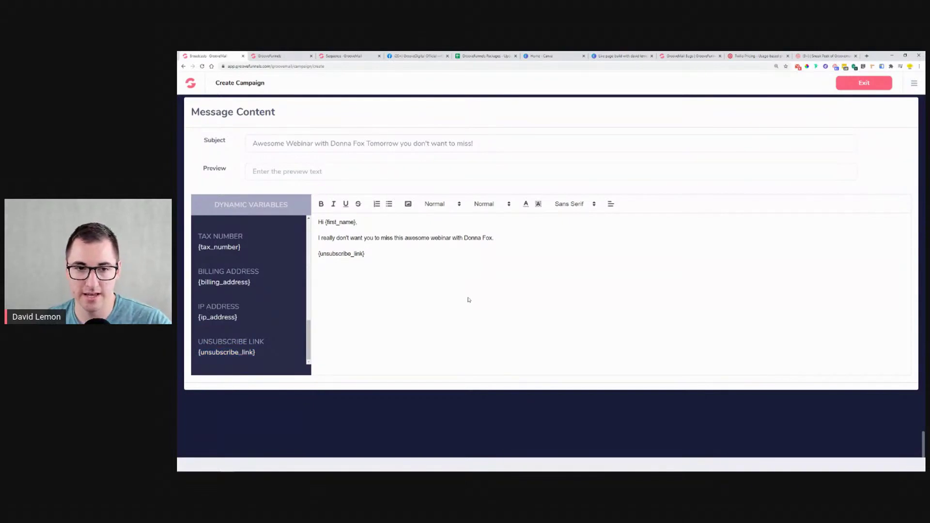
drag(352, 270, 317, 254)
key(BackSpace)
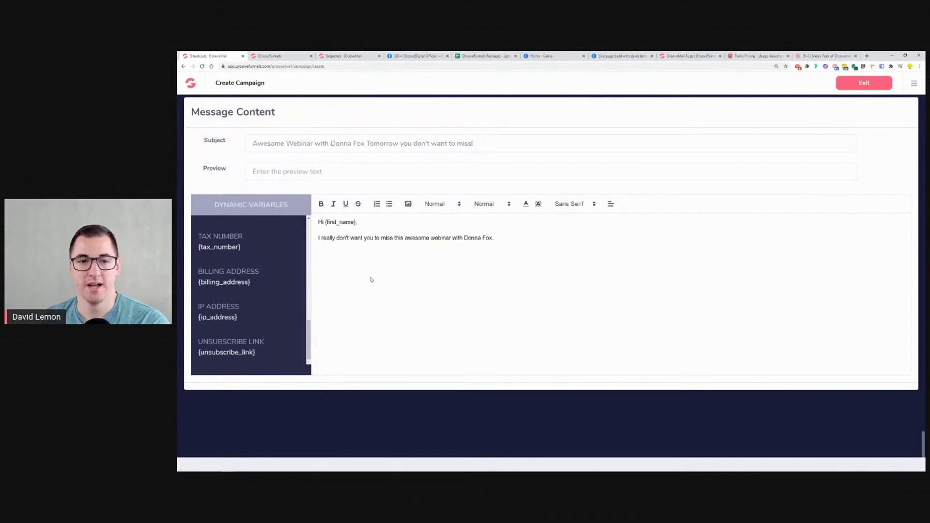
scroll(276, 305, up, 5)
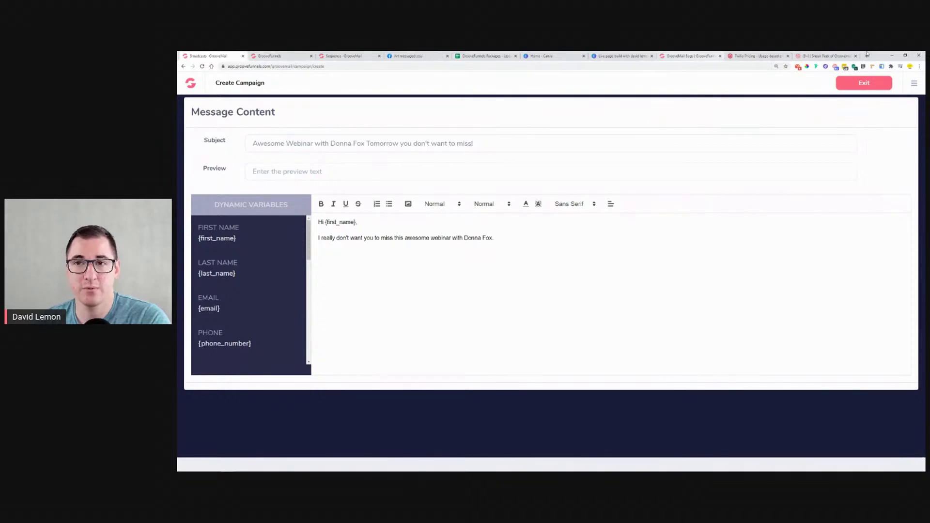
click(819, 56)
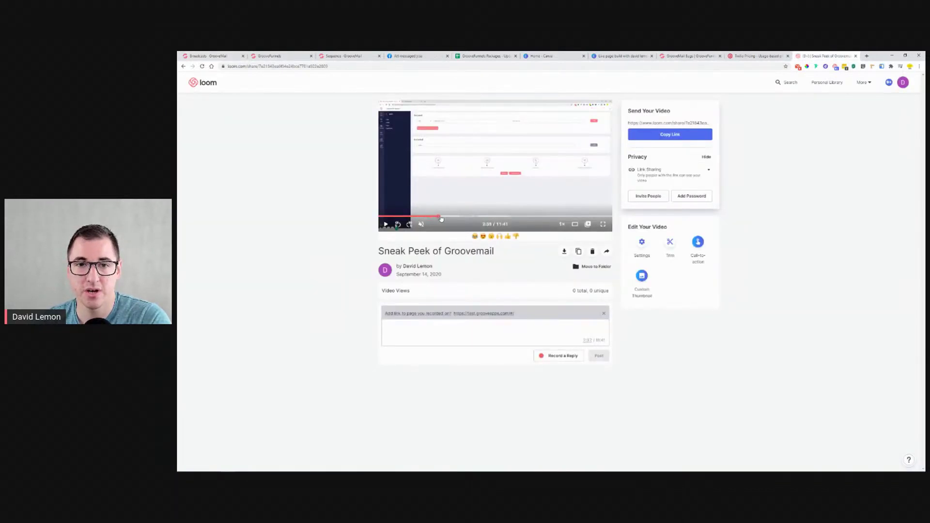
click(438, 216)
drag(444, 219, 574, 219)
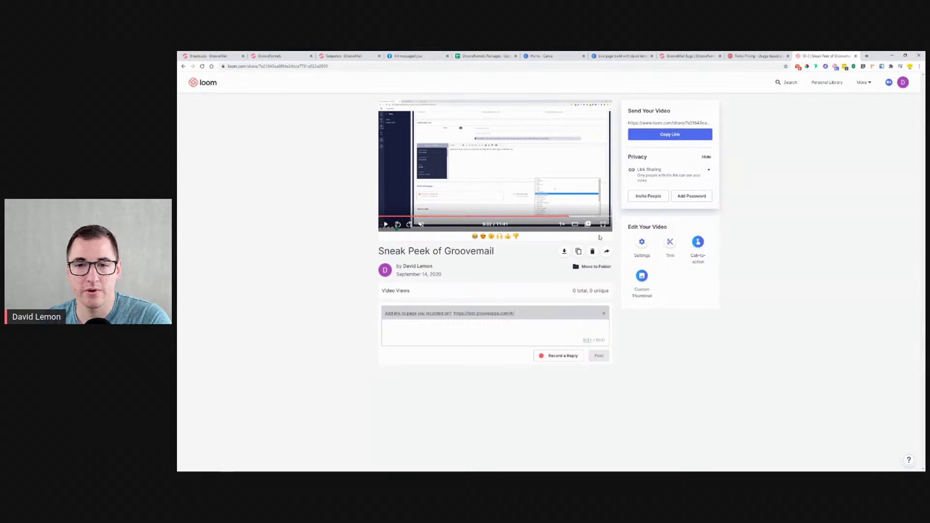
click(603, 224)
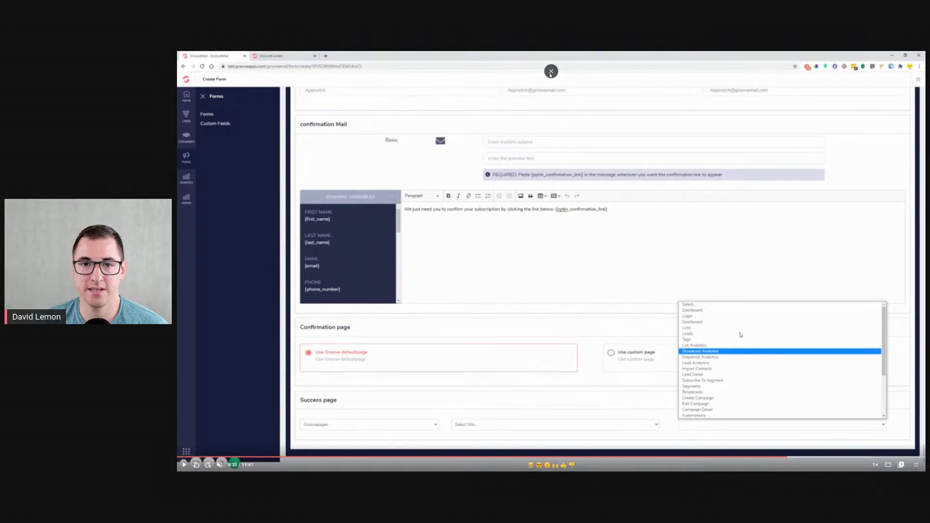
click(550, 71)
key(ctrl+1)
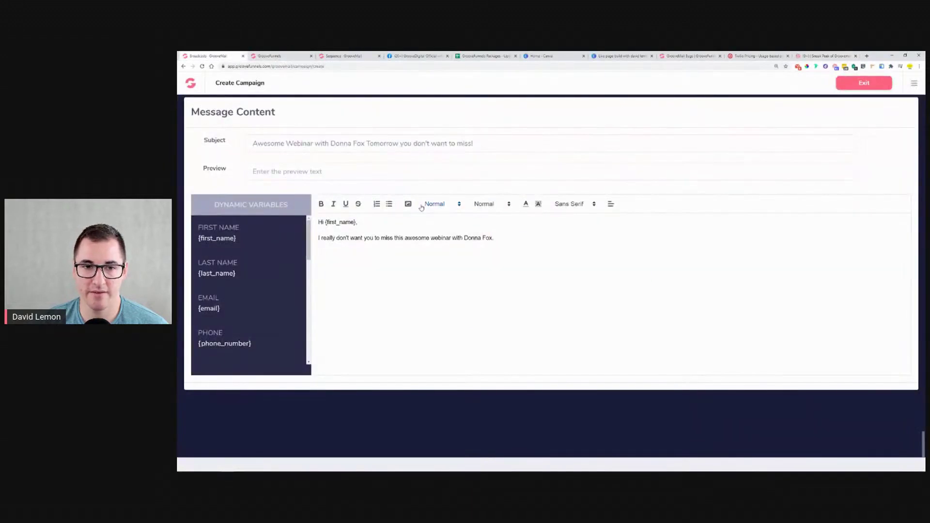
click(557, 235)
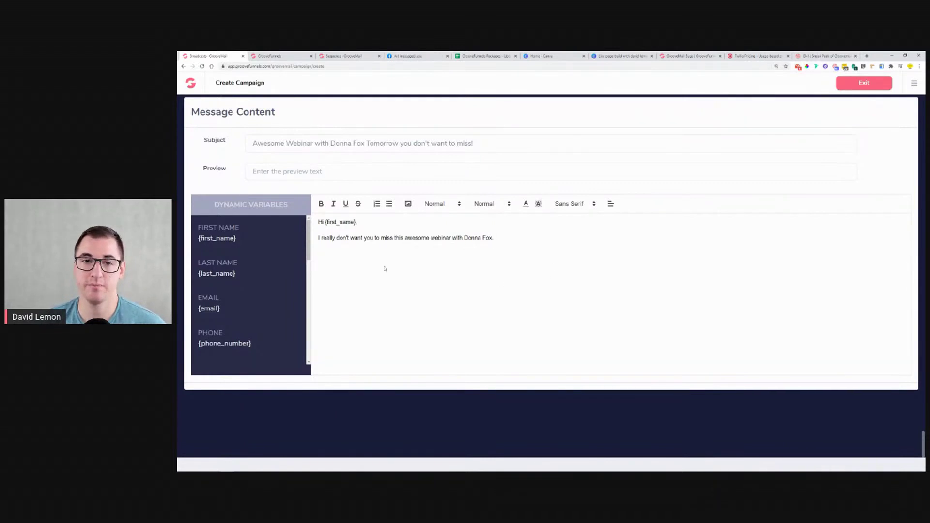
text(https)
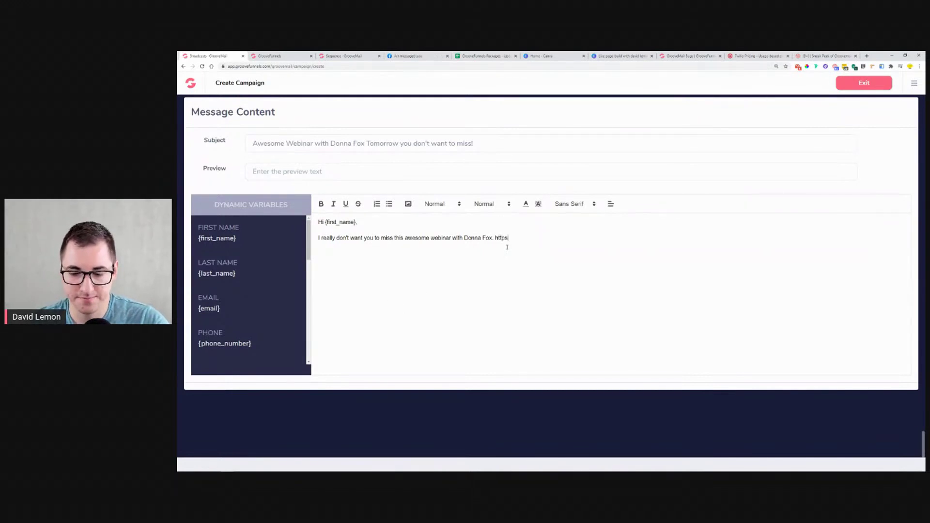
text(://)
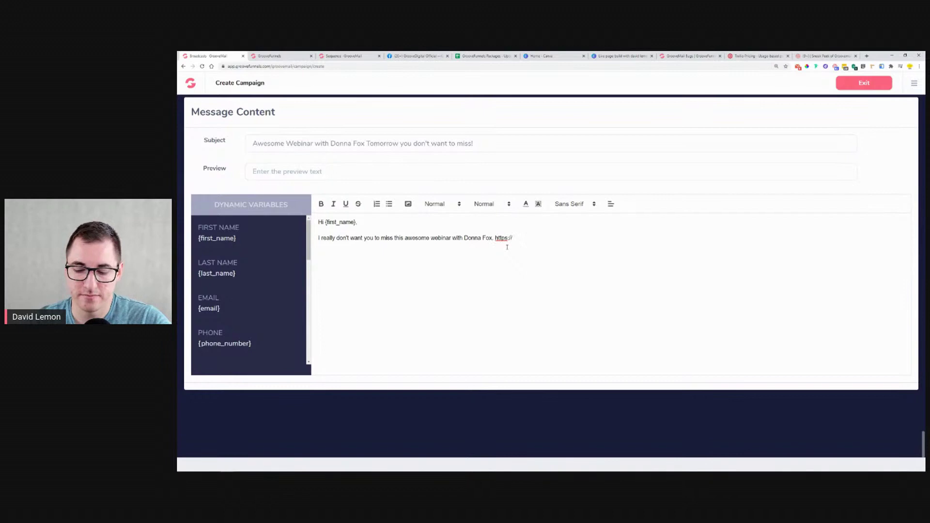
text(google.com)
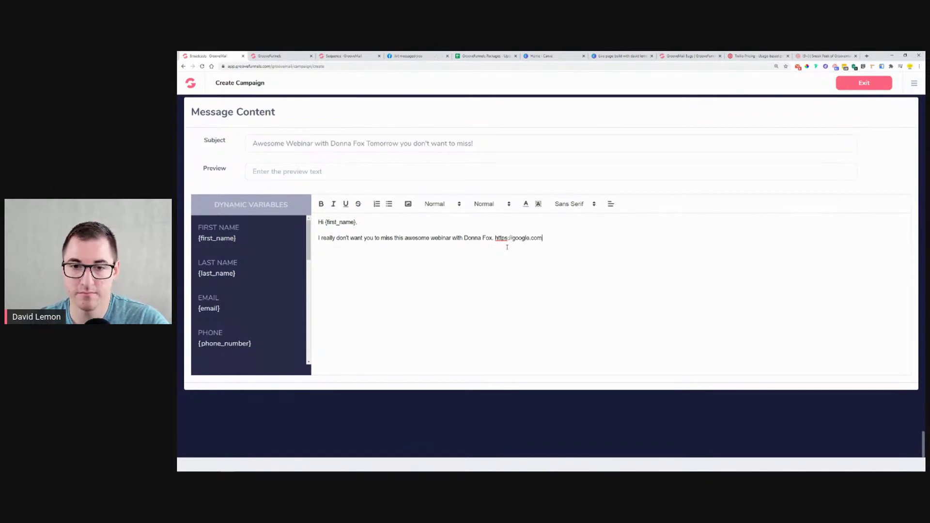
drag(556, 242, 496, 242)
key(BackSpace)
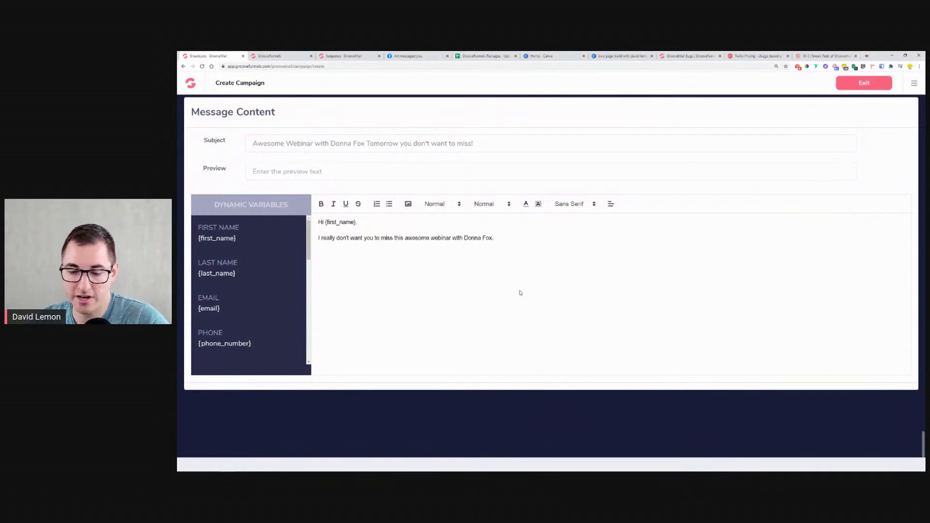
Step: Add a 'click here' line below the webinar sentence, then bring up the Loom sneak-peek video
key(Return)
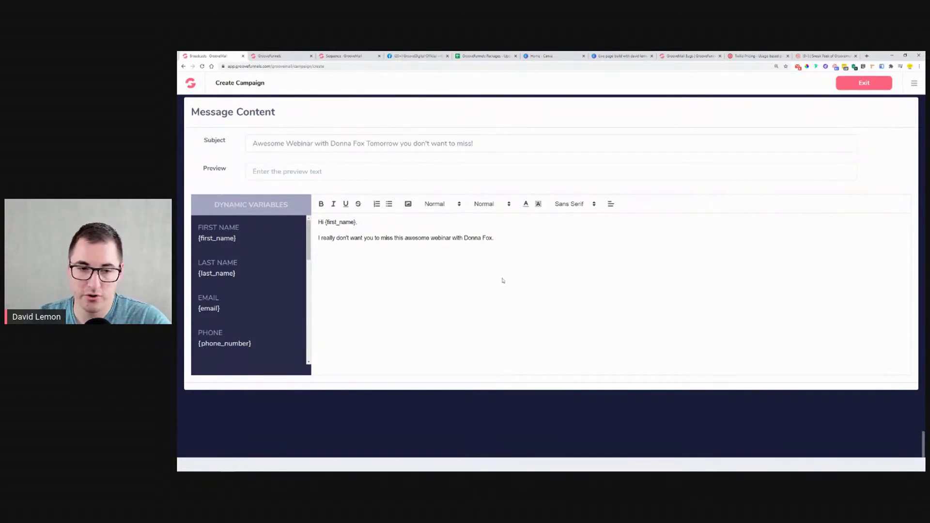
text(click)
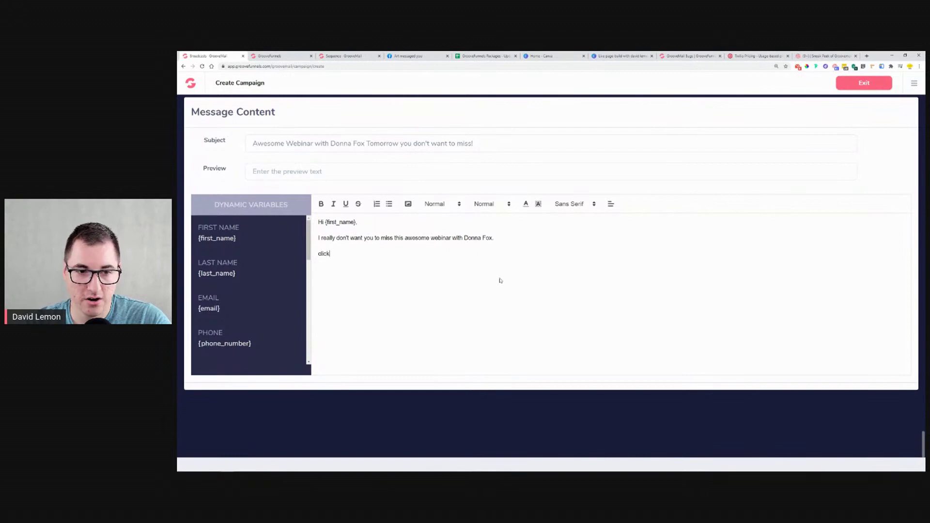
text( here)
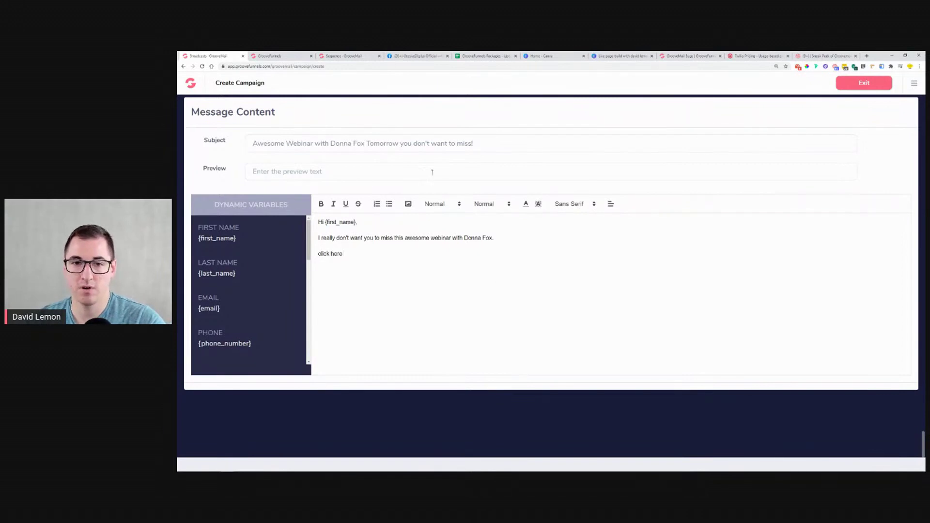
drag(344, 254, 317, 255)
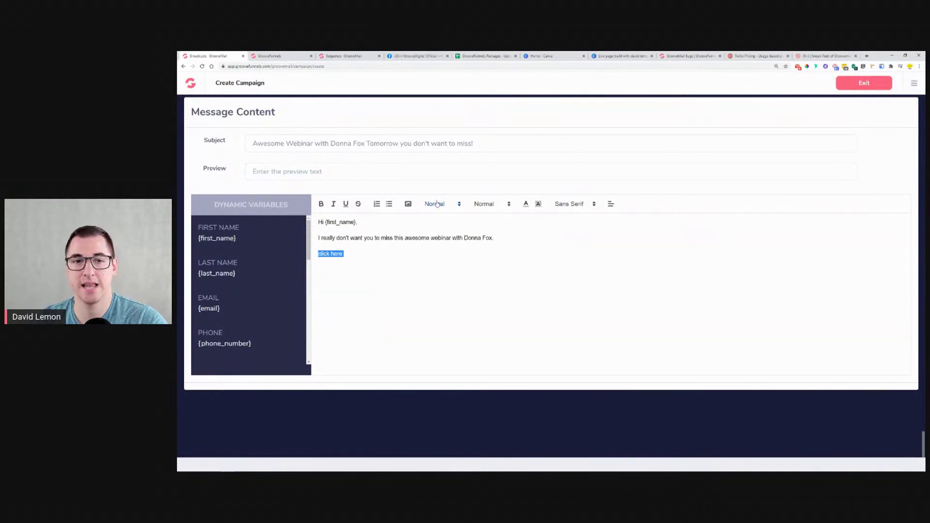
click(515, 283)
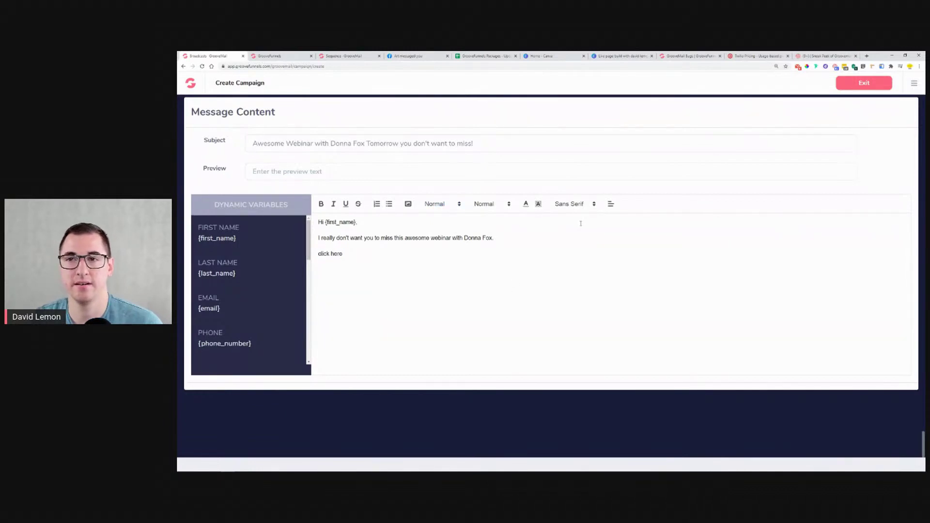
click(826, 56)
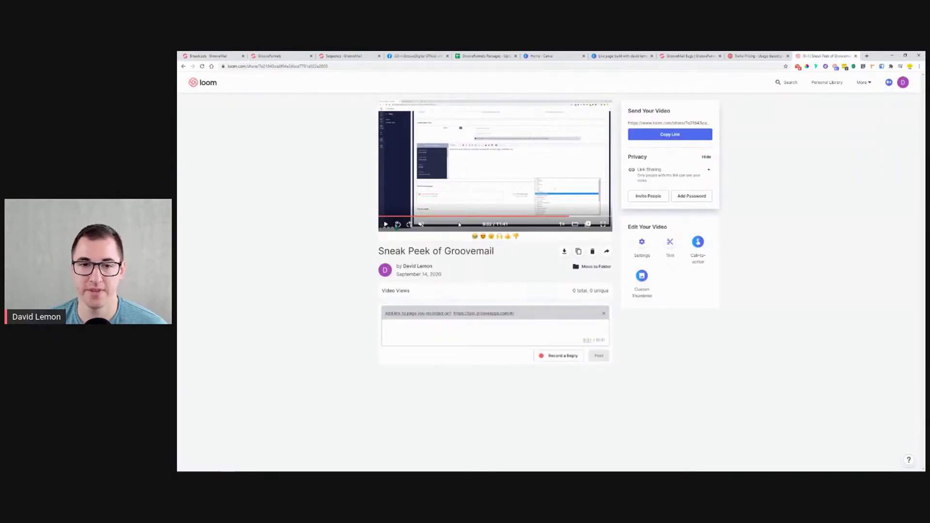
Step: Watch the Loom sneak-peek video full screen, then return to the Create Campaign tab
double_click(531, 177)
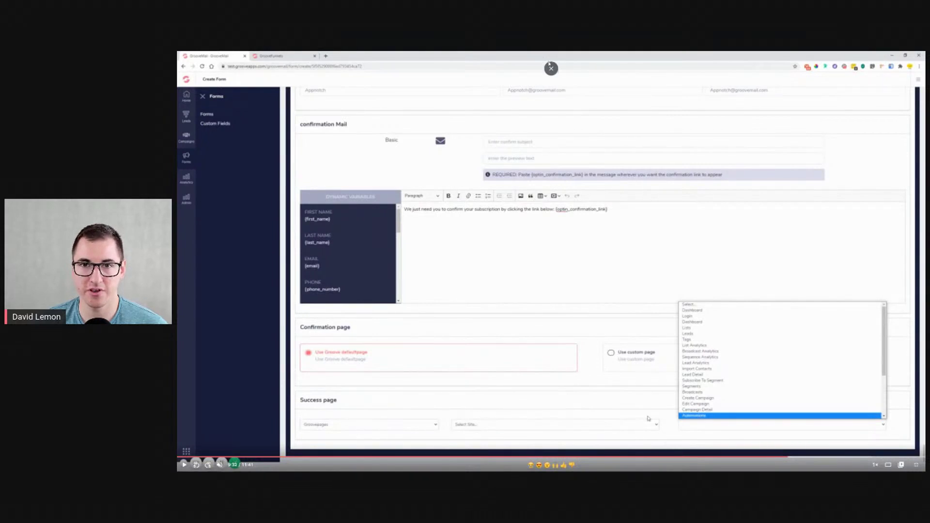
click(551, 68)
click(209, 56)
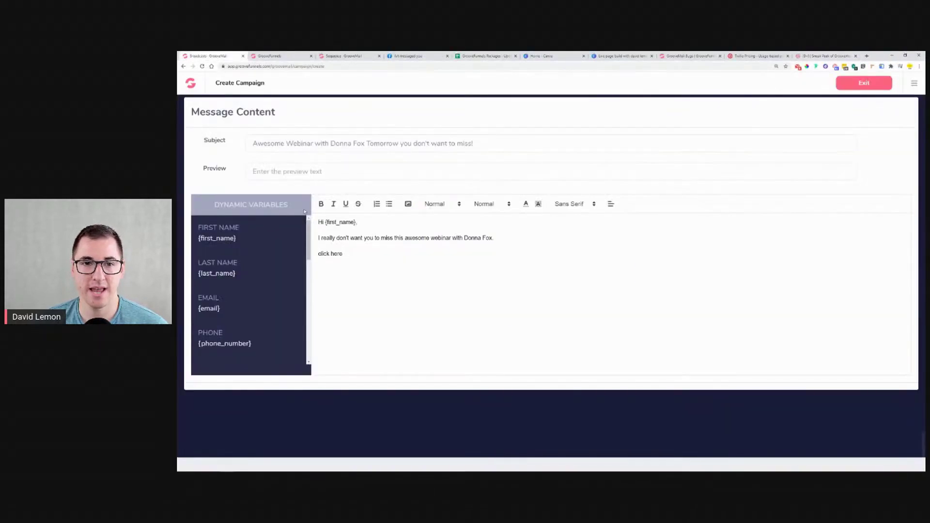
Step: Advance to the send step, choose Schedule for later (EST), and open the date picker
scroll(820, 233, up, 1)
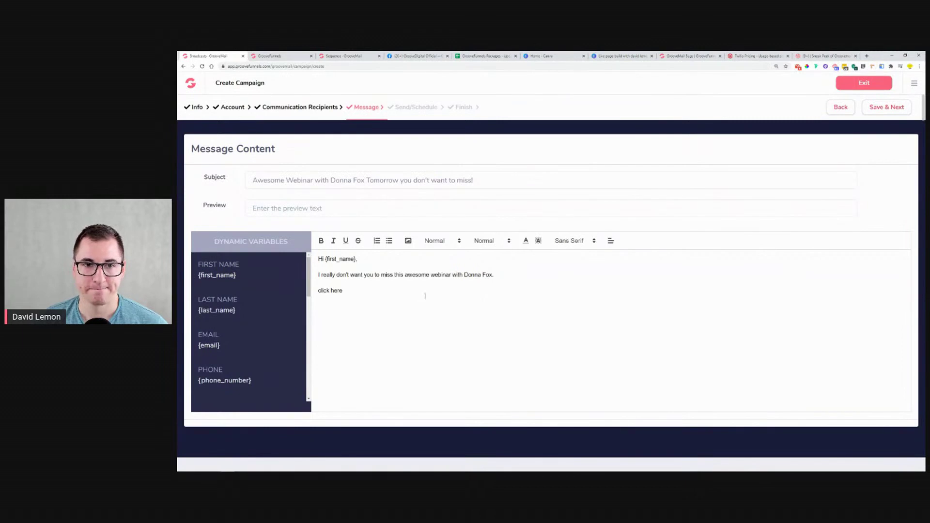
click(883, 109)
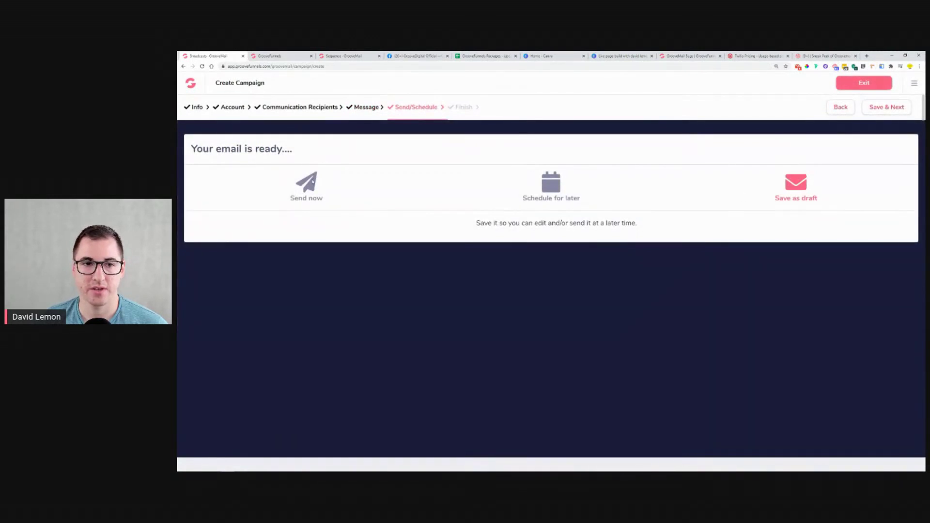
click(308, 185)
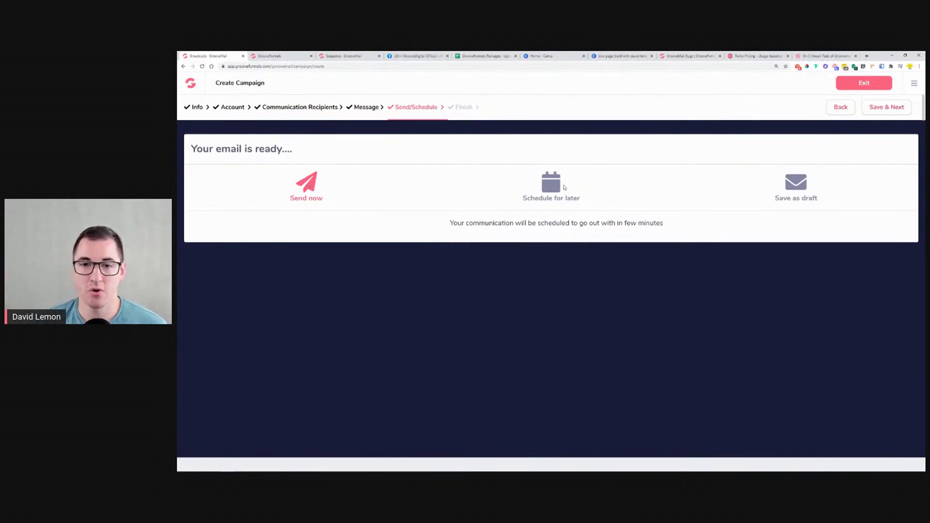
click(563, 187)
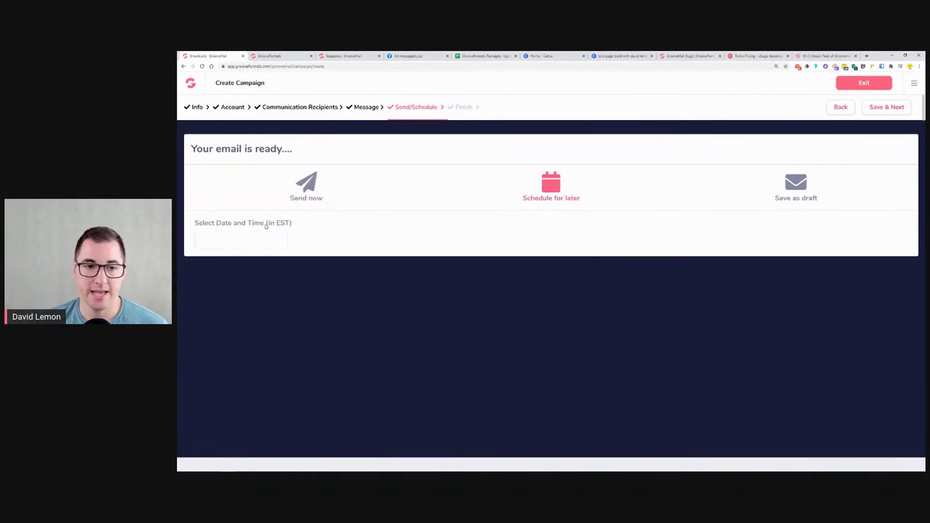
drag(276, 224, 290, 224)
click(257, 245)
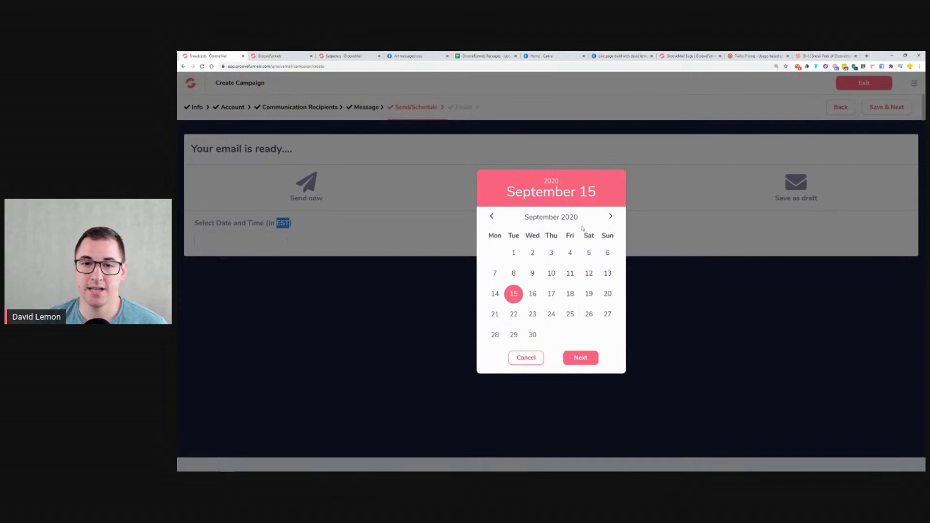
Step: Keep September 15, 2020 as the send date
click(335, 233)
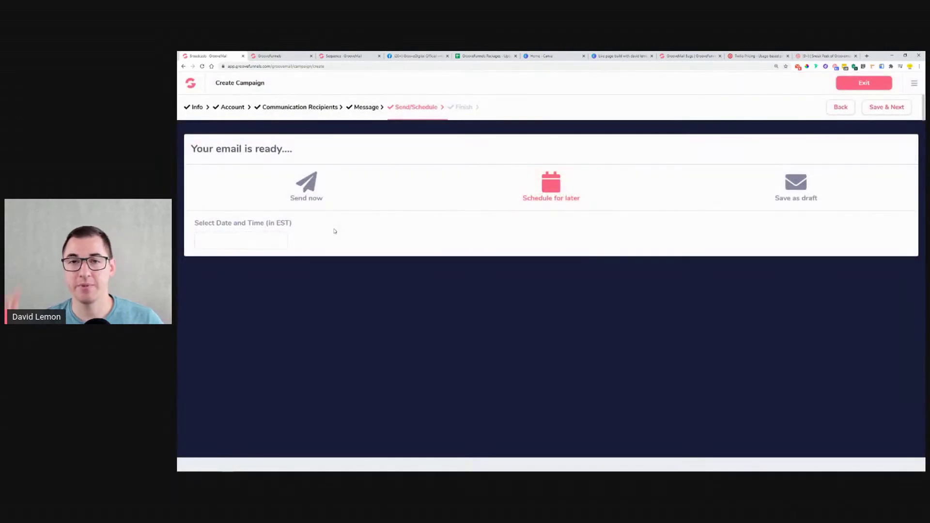
click(267, 243)
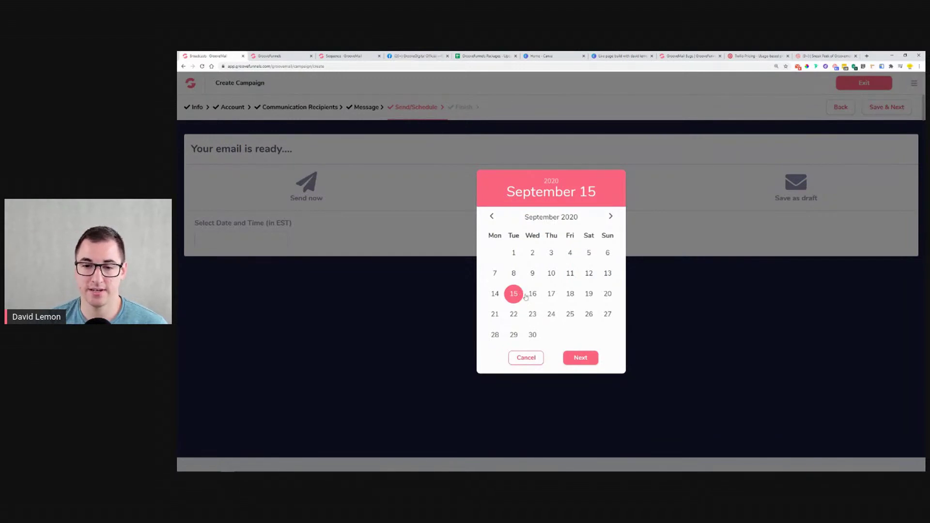
click(592, 359)
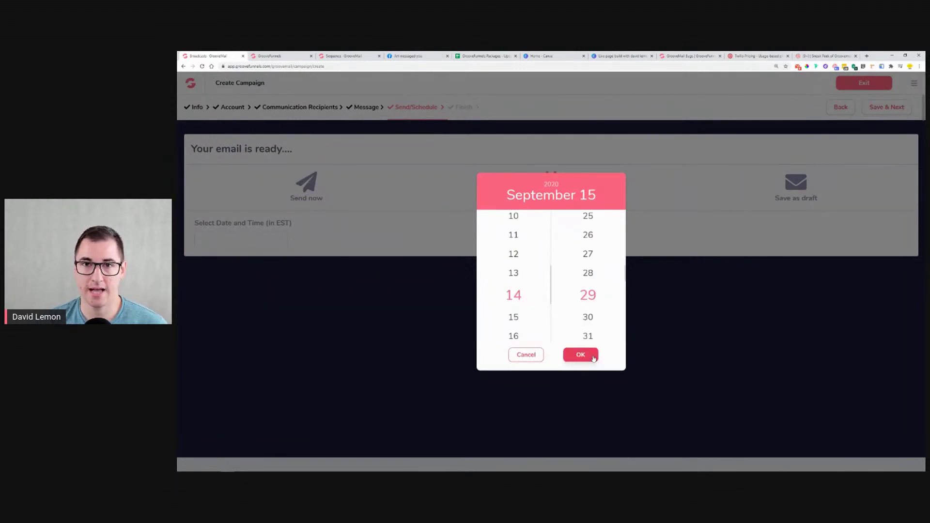
Step: Set the scheduled send time to 12:00 EST
scroll(514, 242, up, 2)
scroll(600, 264, up, 2)
scroll(598, 270, down, 1)
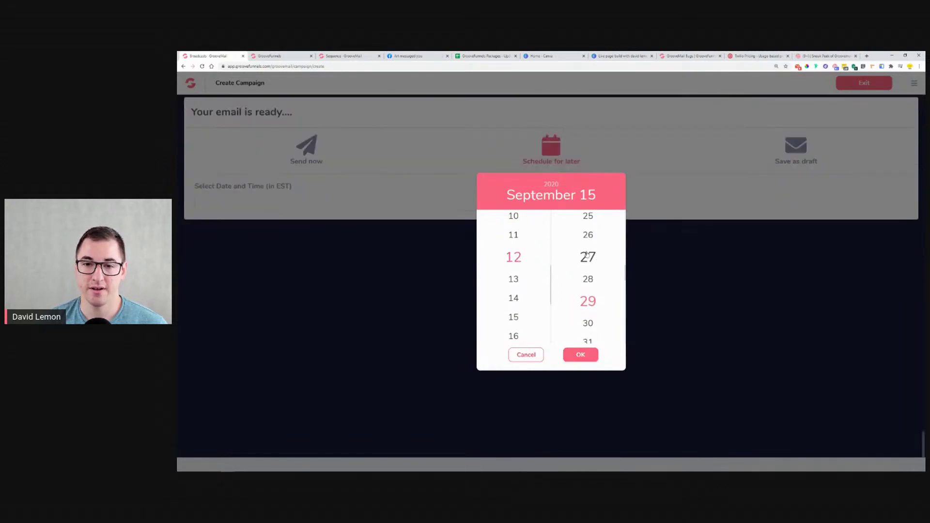
drag(587, 270, 603, 289)
scroll(602, 289, up, 1)
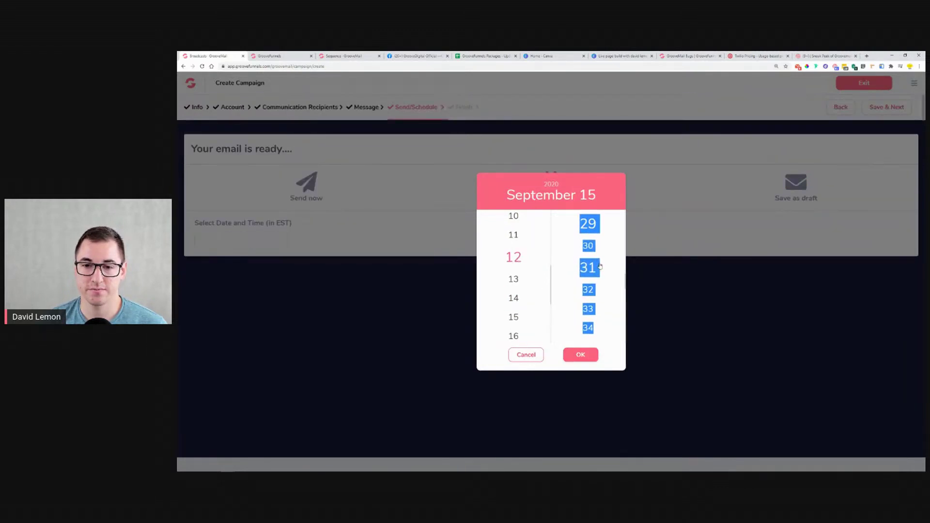
scroll(605, 266, down, 2)
drag(625, 286, 619, 216)
click(606, 221)
click(579, 355)
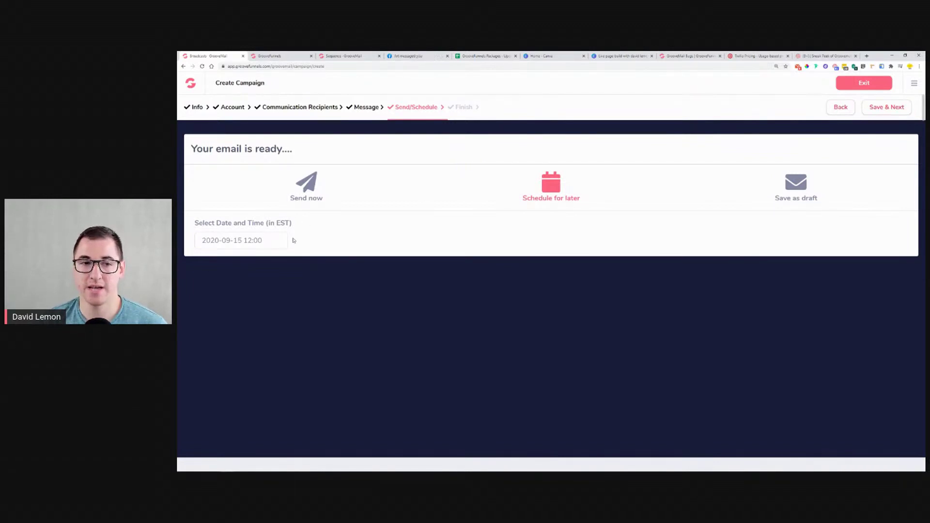
drag(276, 224, 292, 224)
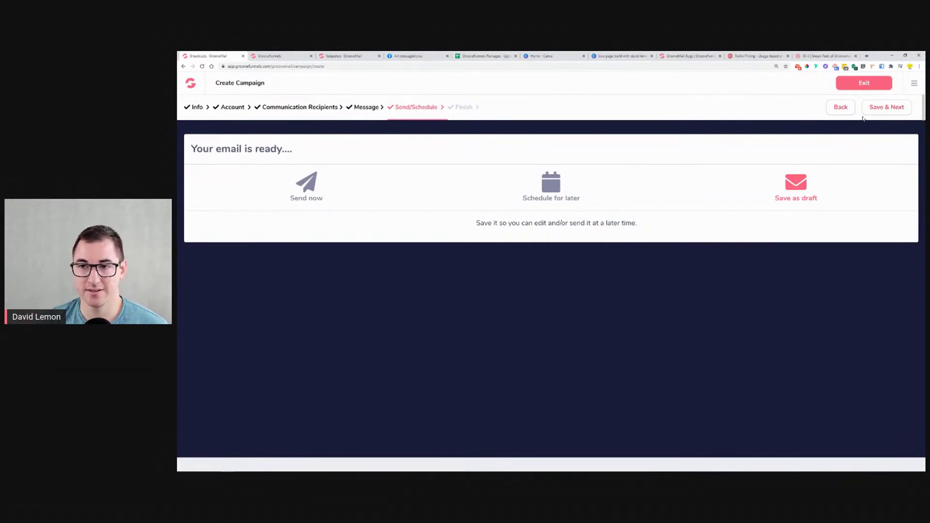
Step: Save the broadcast as a draft, review the confirmation's name and sender, then bring up Loom
click(894, 109)
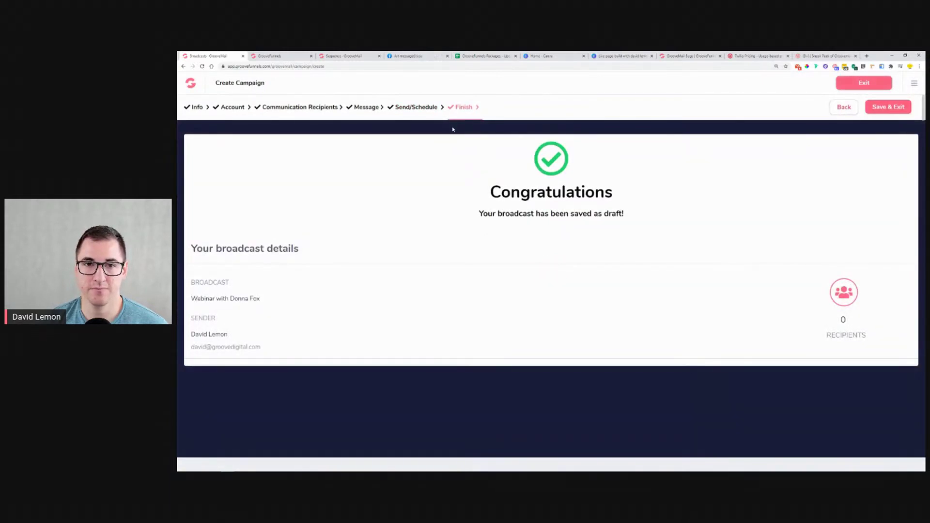
drag(481, 204, 654, 219)
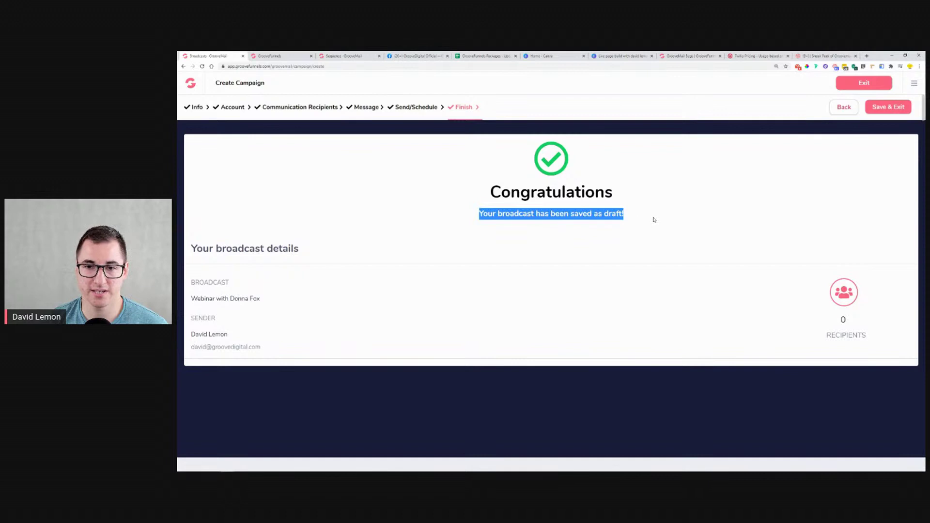
click(639, 224)
drag(193, 281, 200, 308)
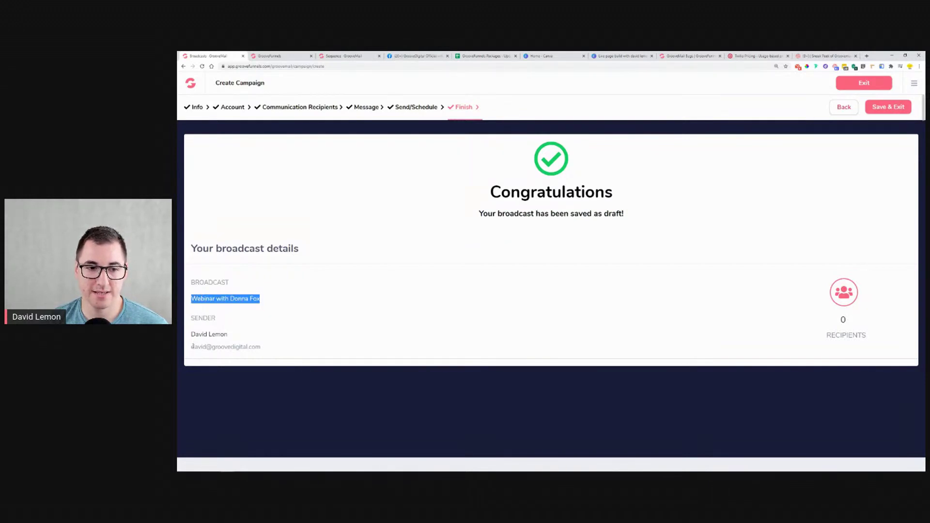
drag(193, 346, 301, 354)
click(415, 326)
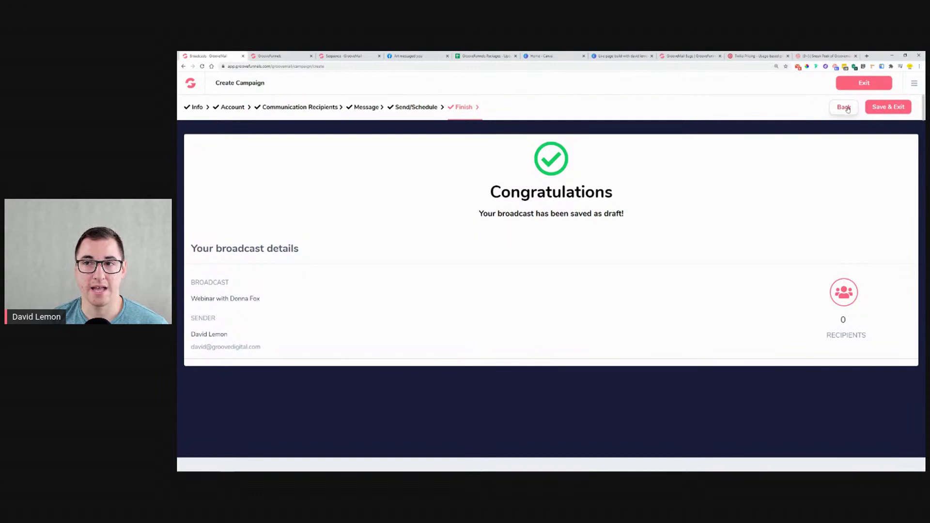
click(817, 57)
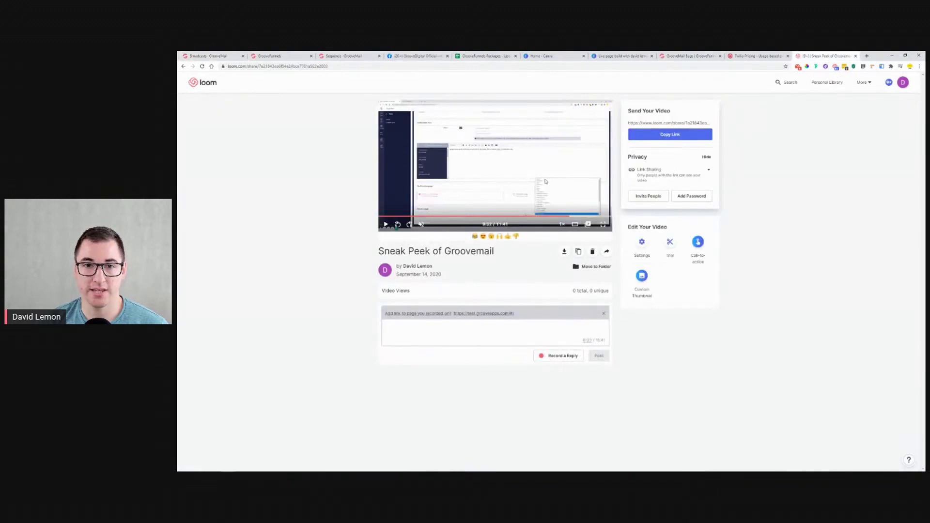
Step: Replay the Loom video full screen from 9:12, then return to the GrooveMail tab
click(603, 223)
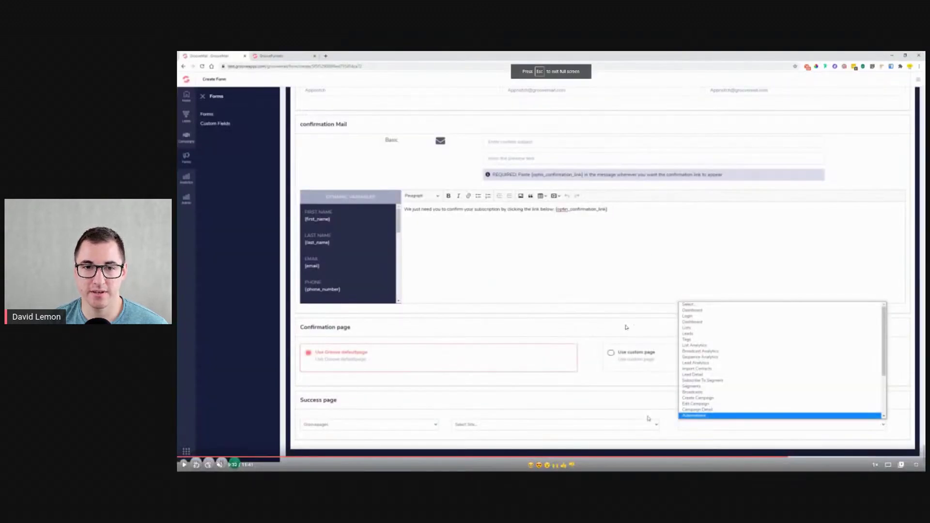
click(784, 458)
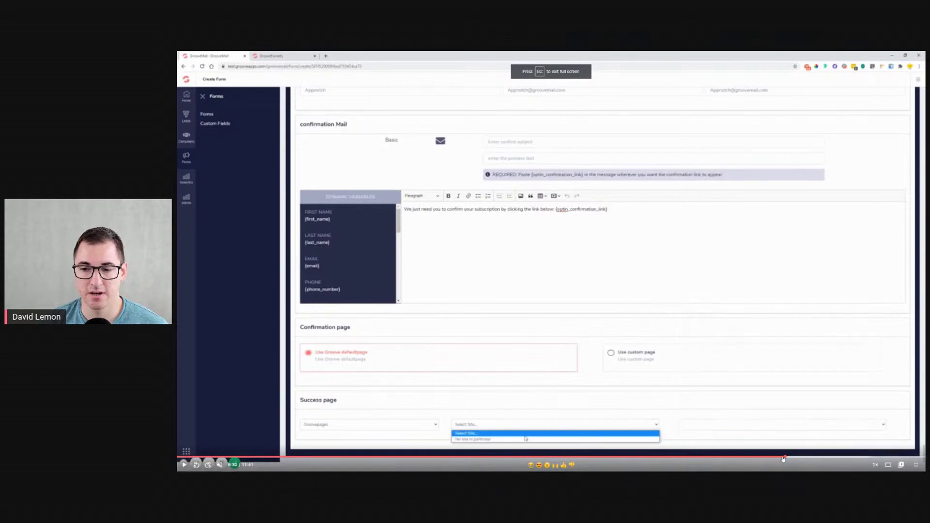
click(774, 458)
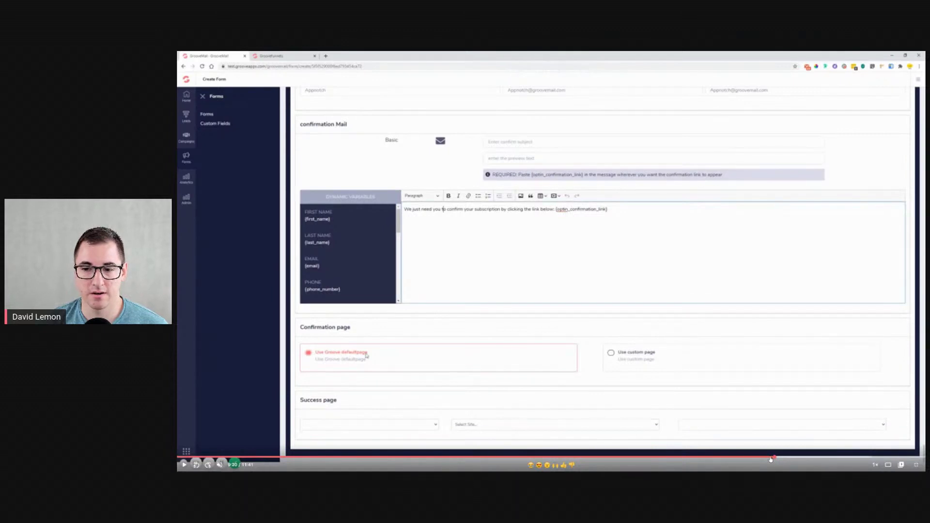
click(763, 458)
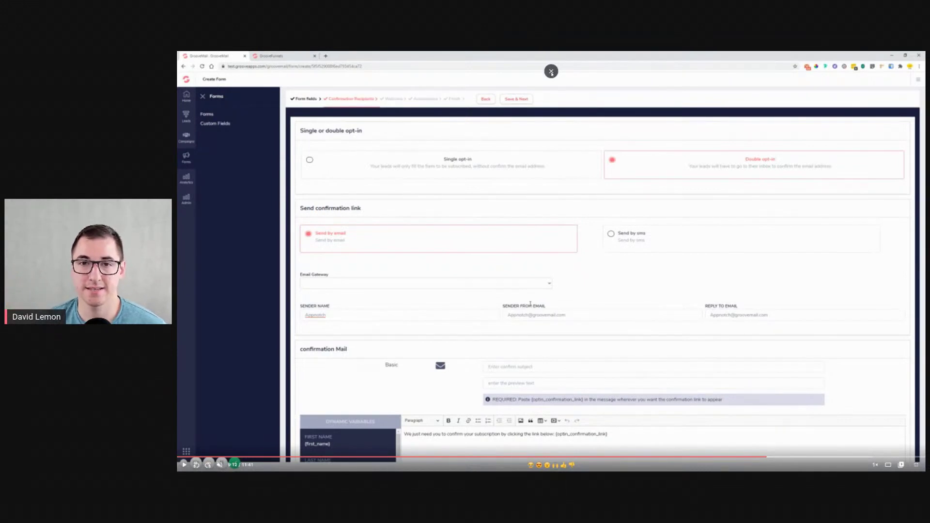
click(551, 71)
click(208, 56)
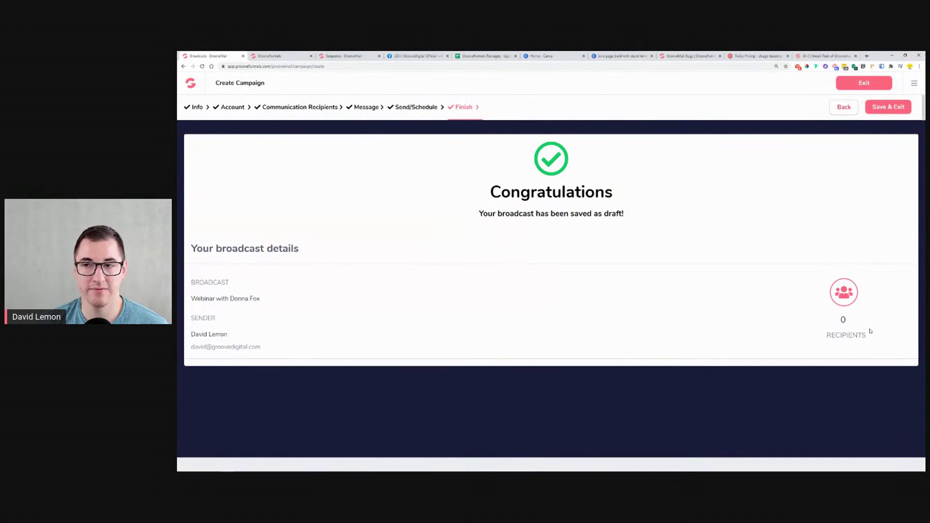
Step: Save and exit the wizard, then navigate via the GrooveMail dashboard back to the Broadcasts list
click(880, 112)
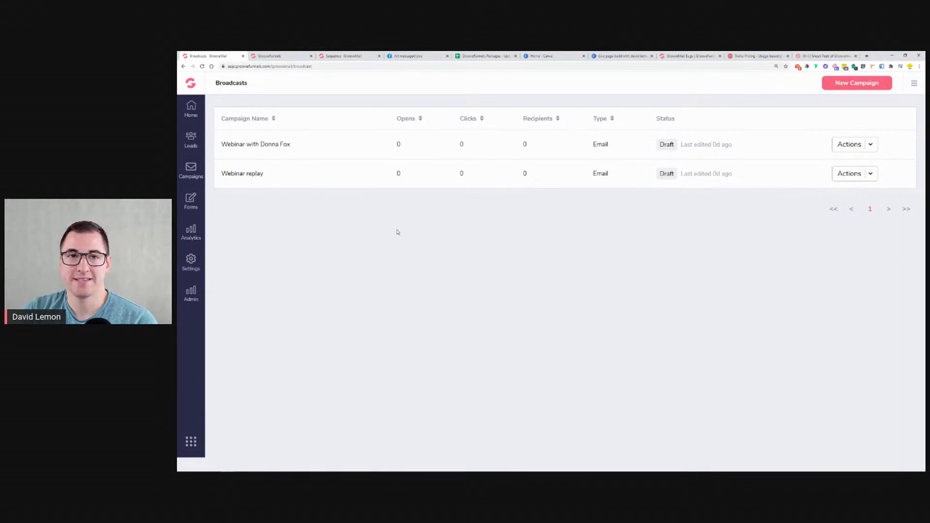
click(342, 56)
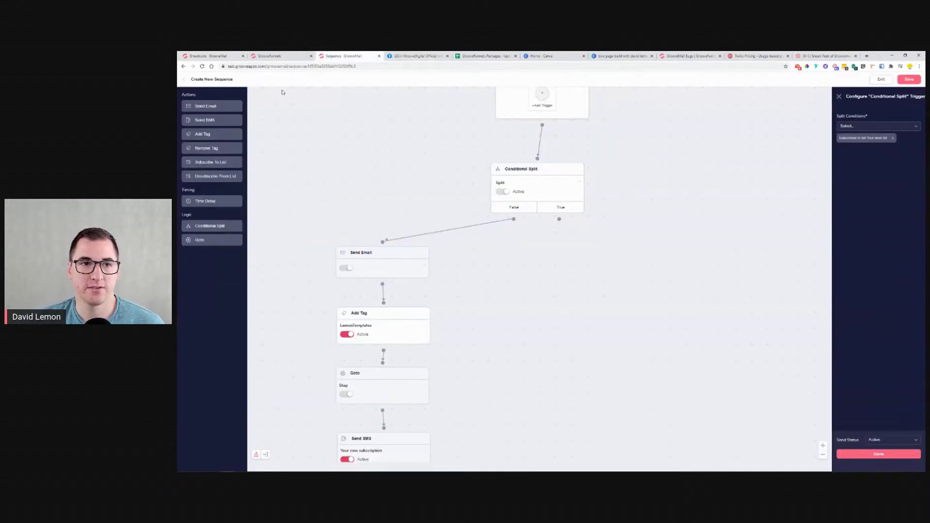
click(877, 80)
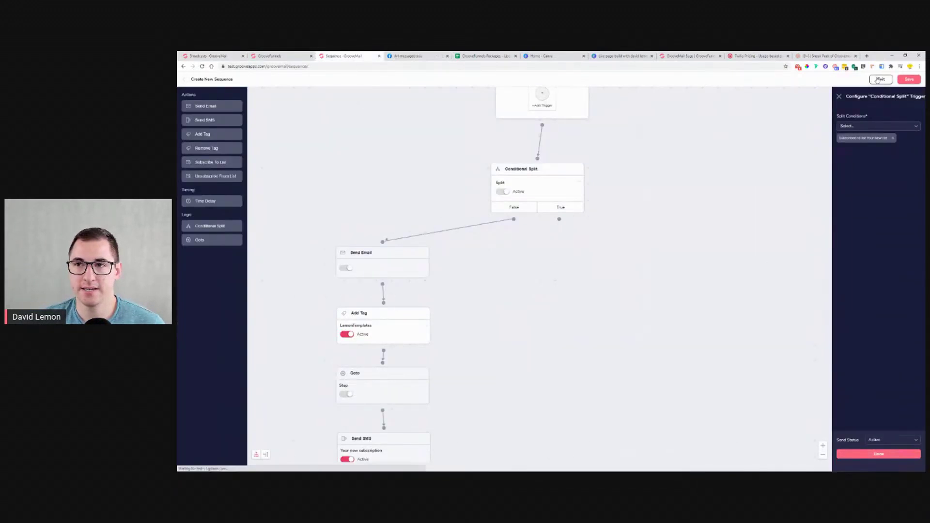
double_click(232, 67)
drag(237, 67, 288, 67)
click(186, 81)
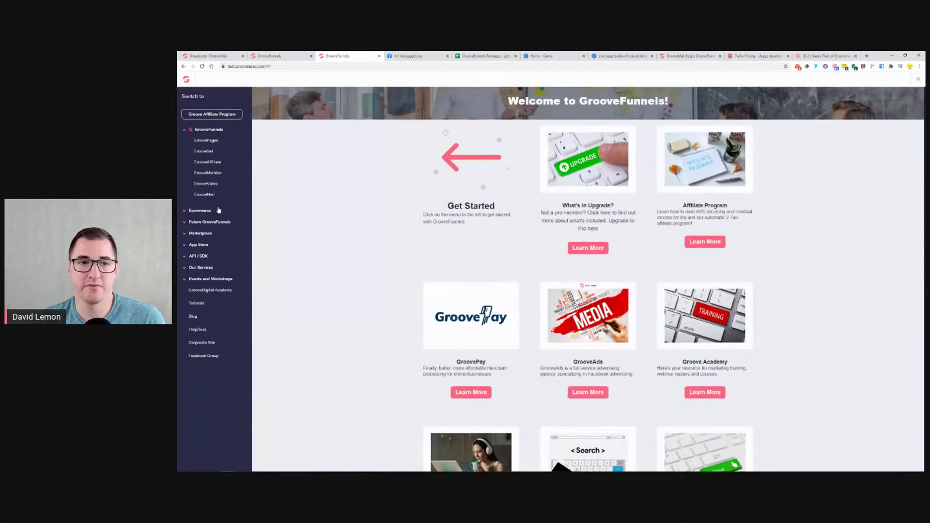
click(205, 195)
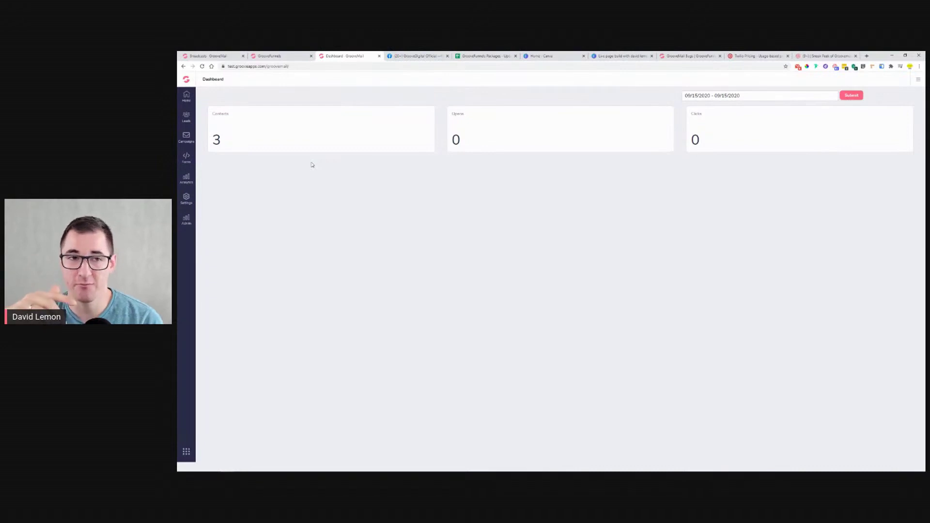
key(ctrl+1)
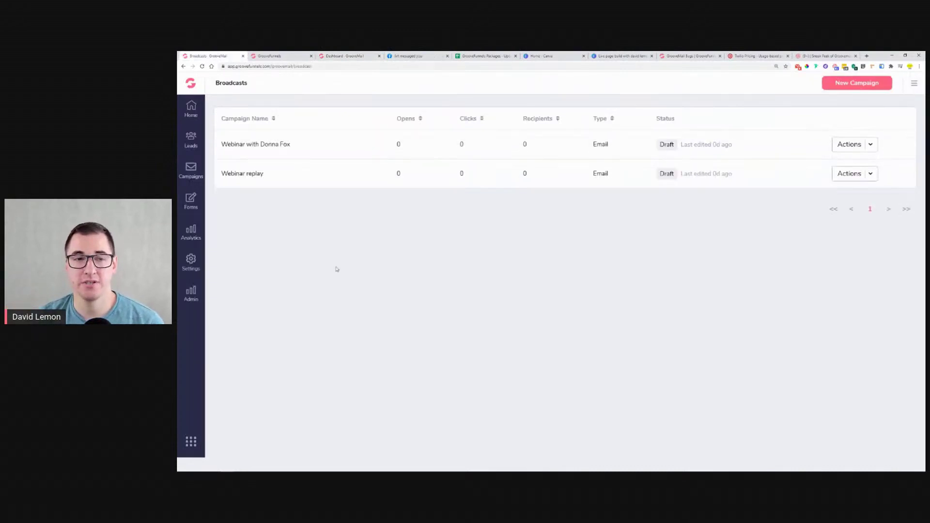
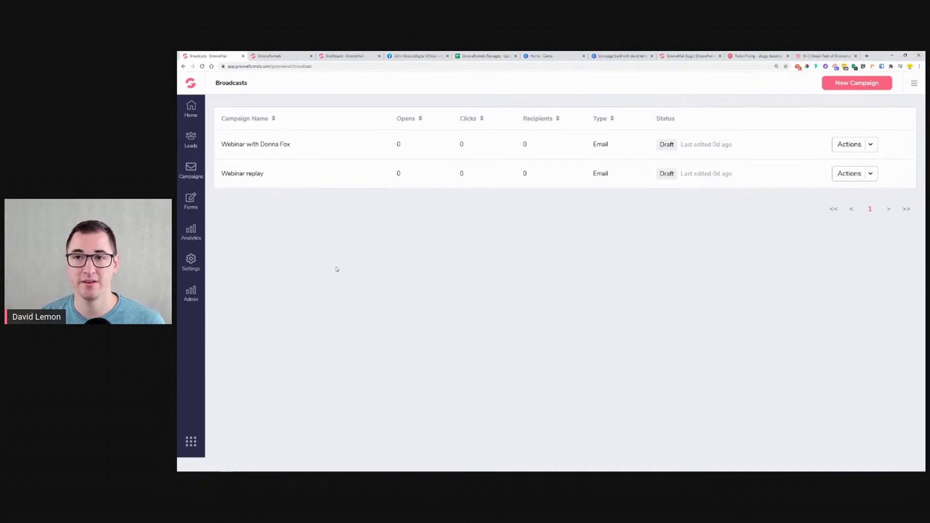
Step: Browse the GrooveMail Bugs and GrooveMember Bugs boards from the feedback overview
click(670, 56)
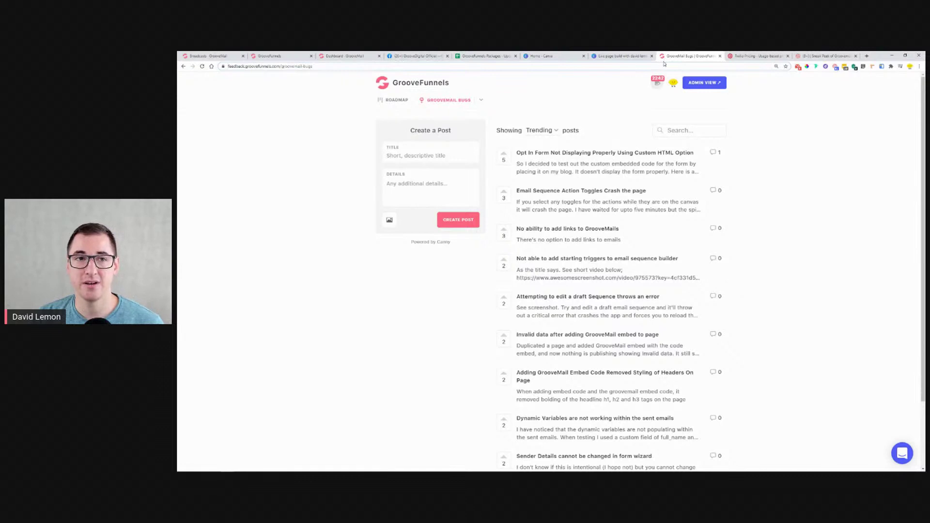
click(183, 66)
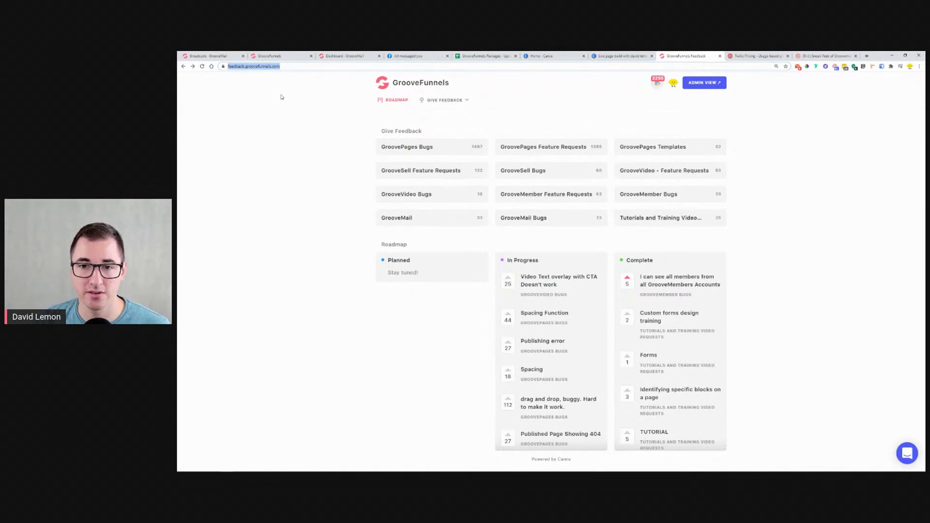
click(527, 219)
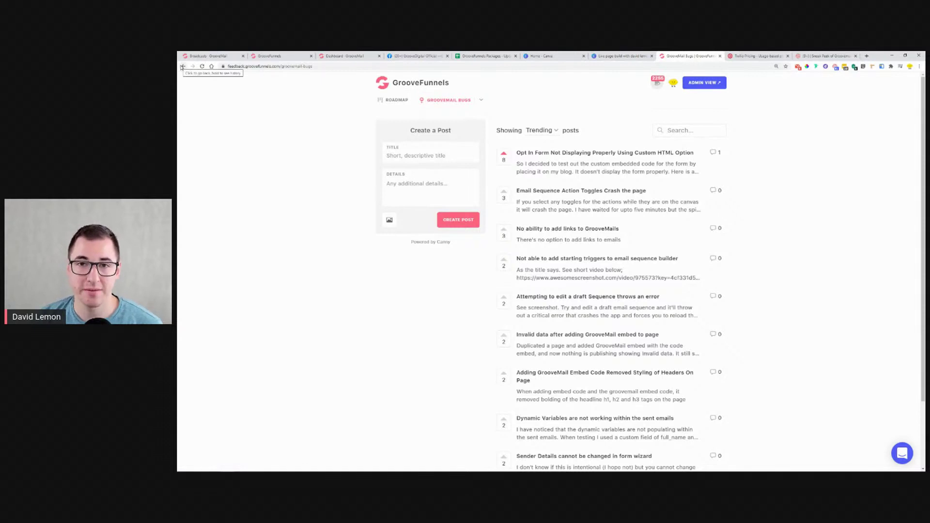
click(182, 66)
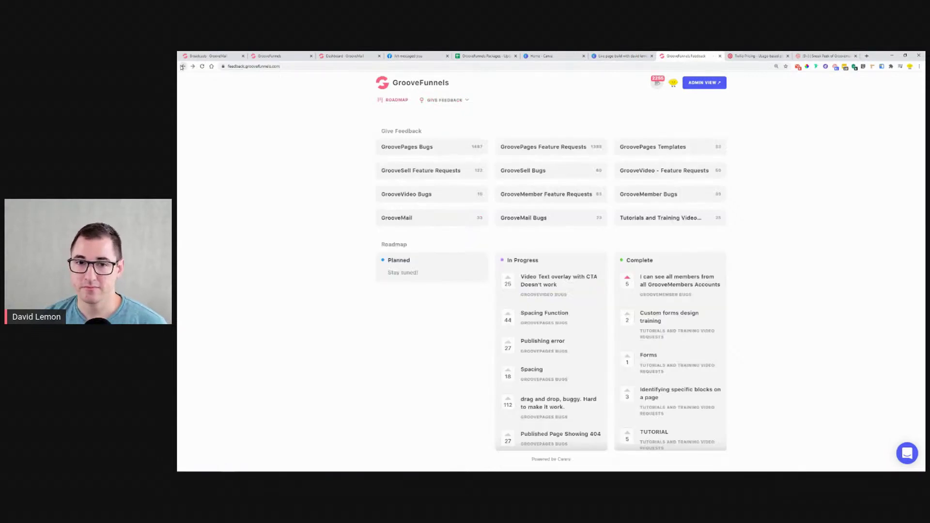
click(664, 202)
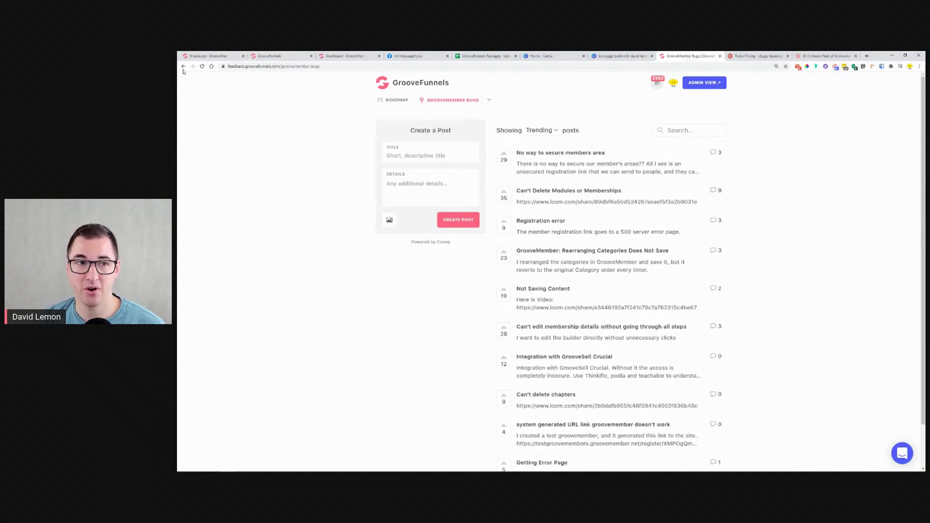
click(183, 66)
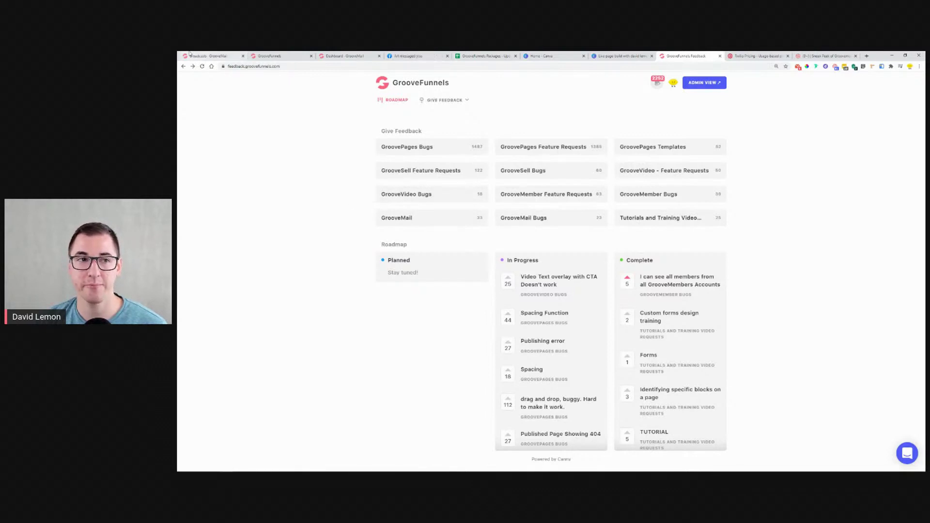
Step: Return to GrooveMail, go to Campaigns > Sequences, and start a New Sequence at its Name field
key(ctrl+1)
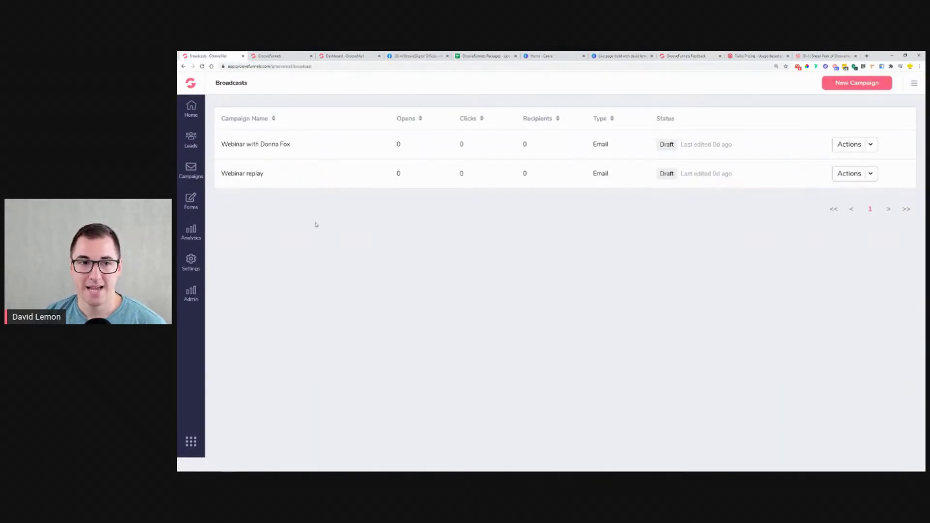
click(191, 169)
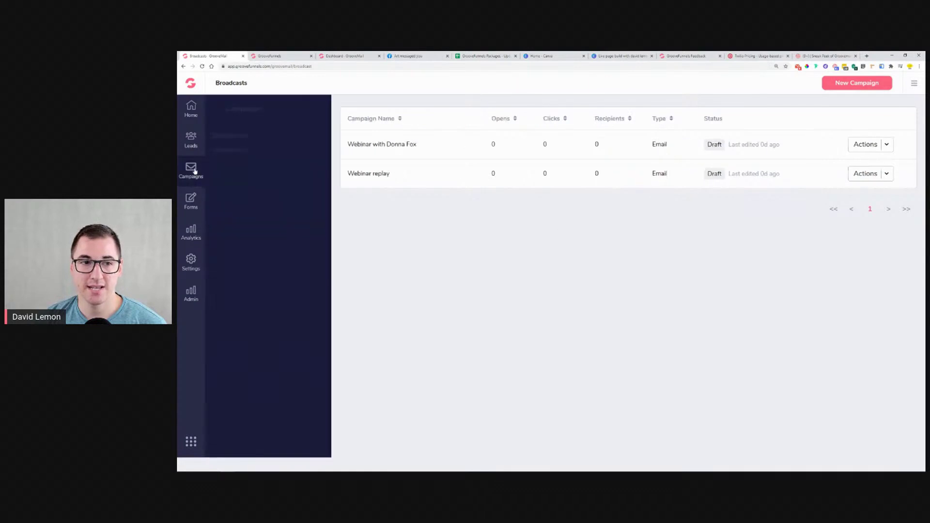
click(229, 150)
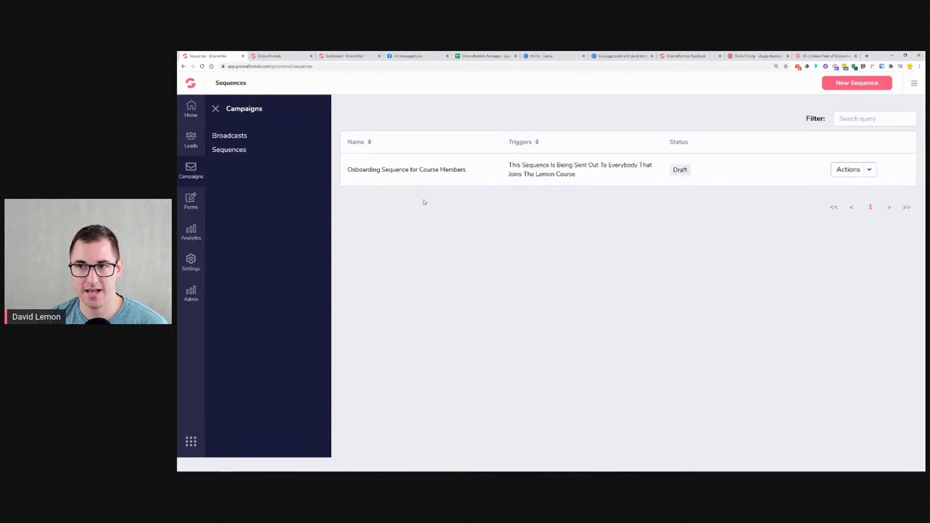
click(860, 90)
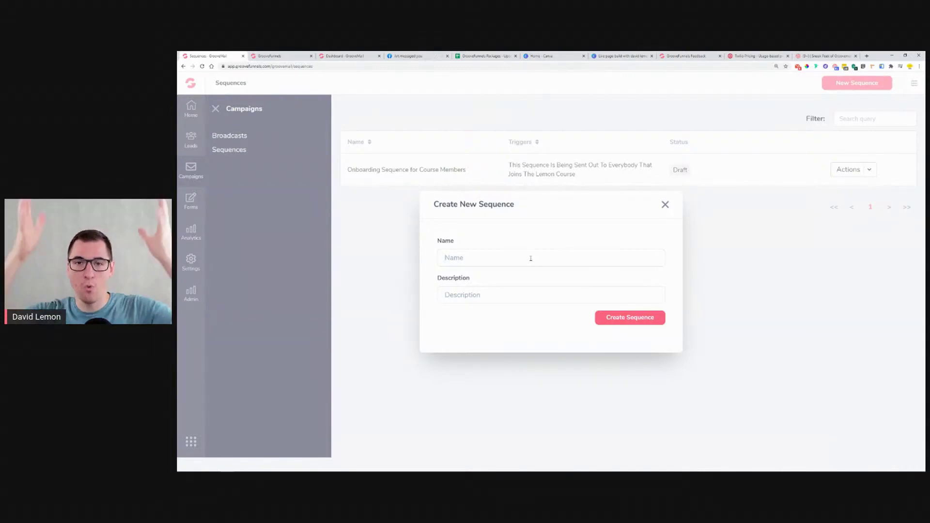
click(530, 258)
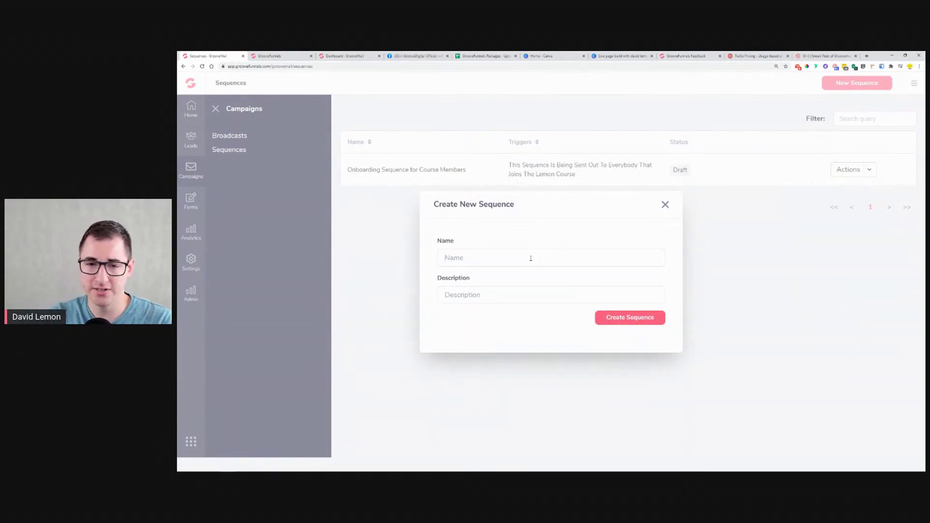
Step: Create 'Welcome sequence for the Lemon Course', described as for people who sign up for the course freebie
text(Welcome sequen)
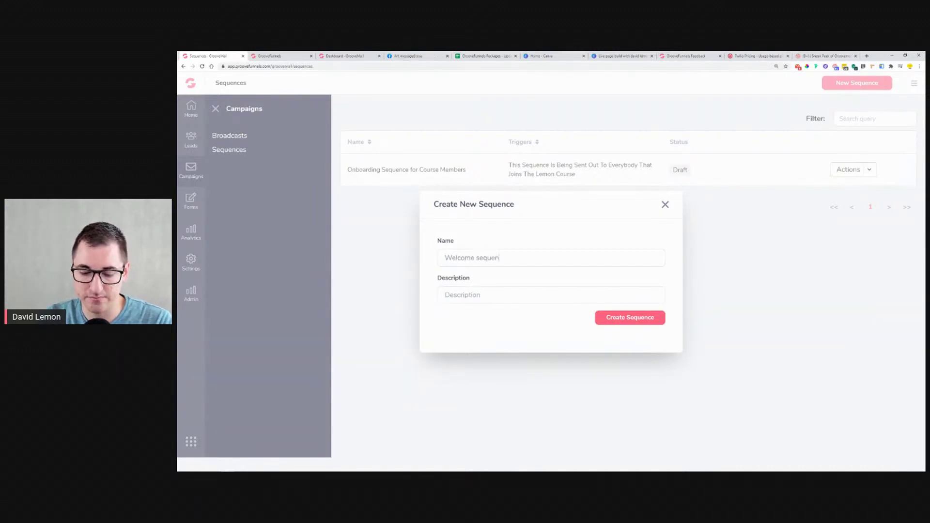
text(ce for the Lemon Course)
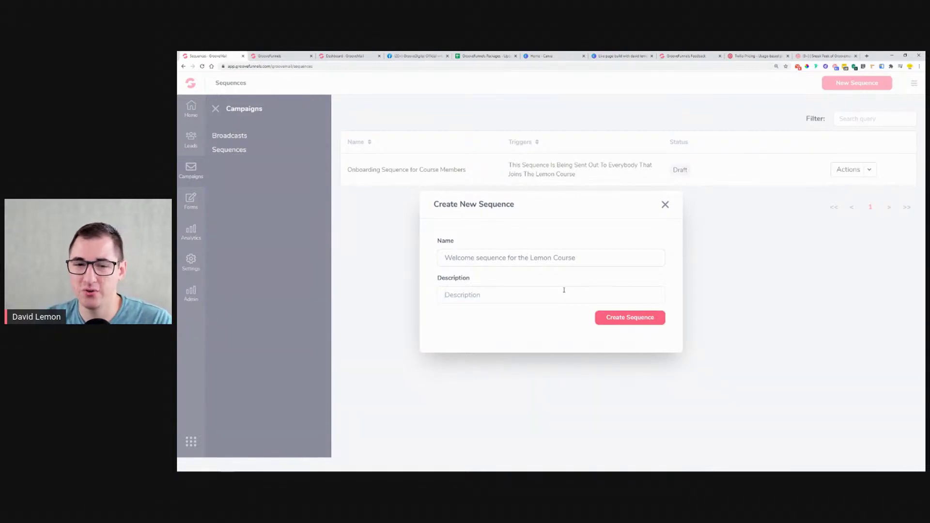
text(this is a sequence people)
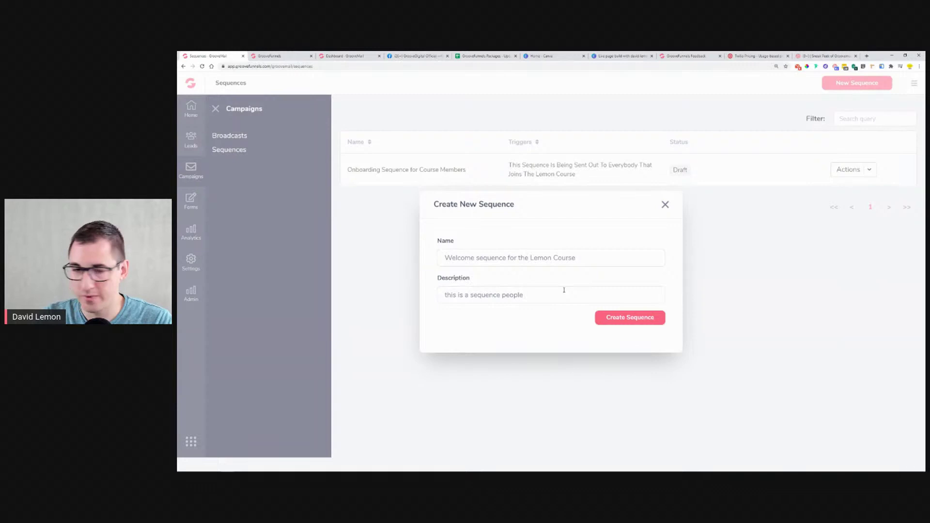
text( will ge)
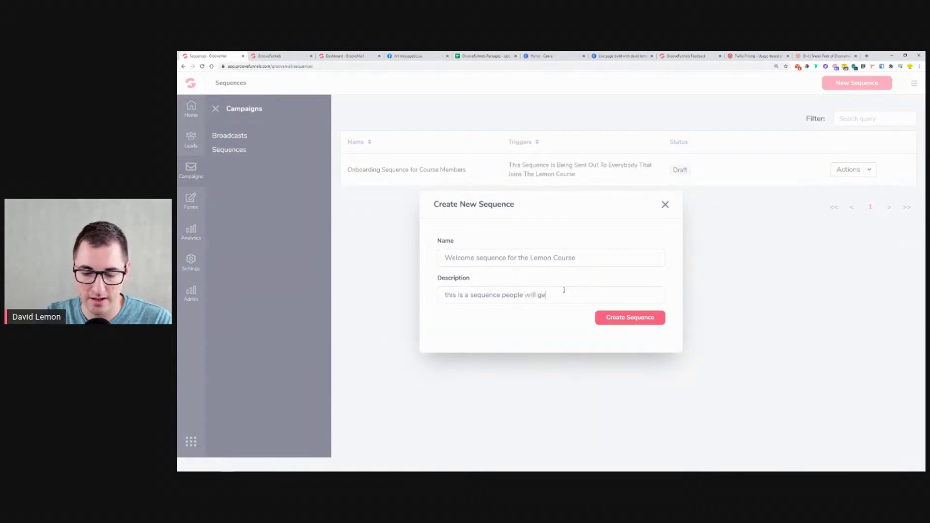
text(t once they sign)
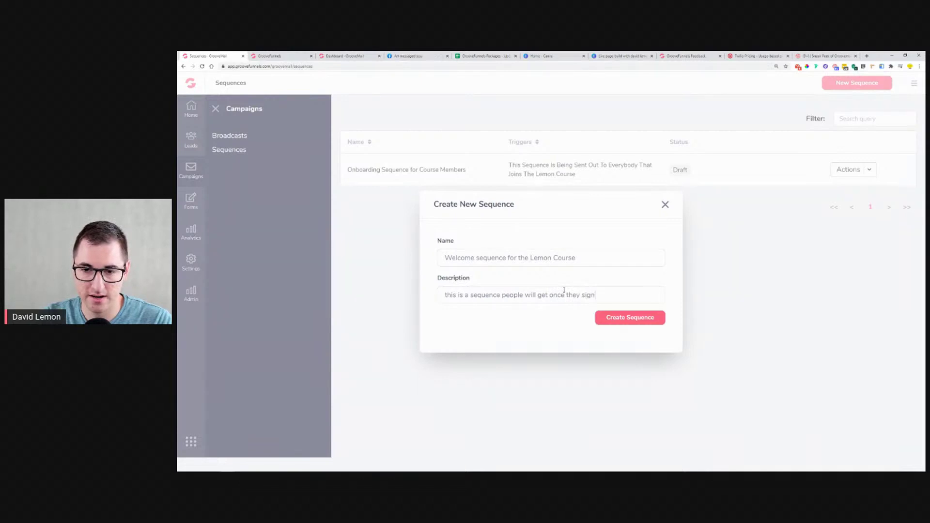
text( up t)
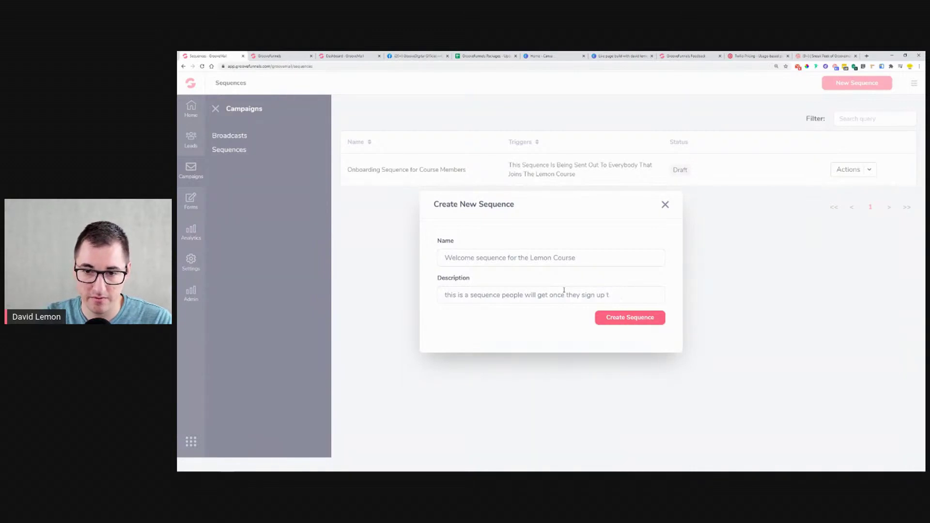
text(o thor th)
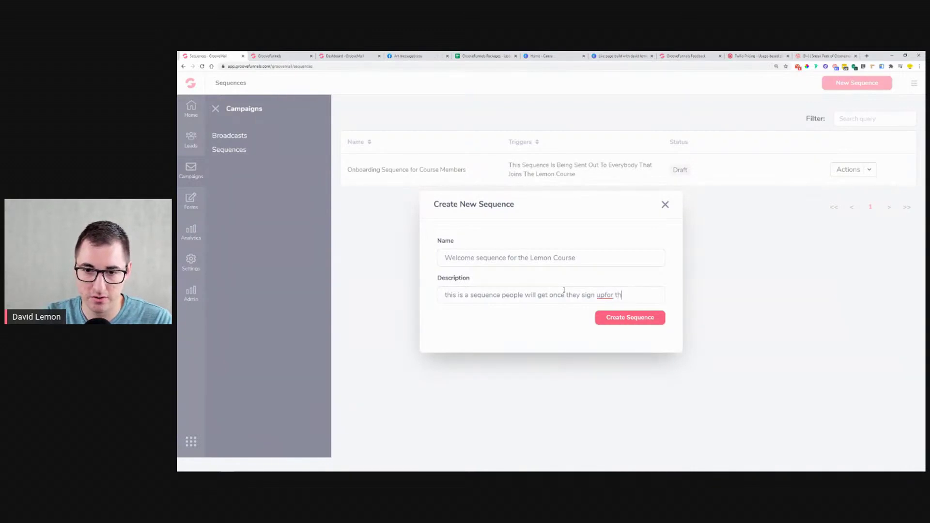
text(e)
key(Left)
key(Left)
key(Left)
key(Left)
key(Left)
key(Left)
key(Left)
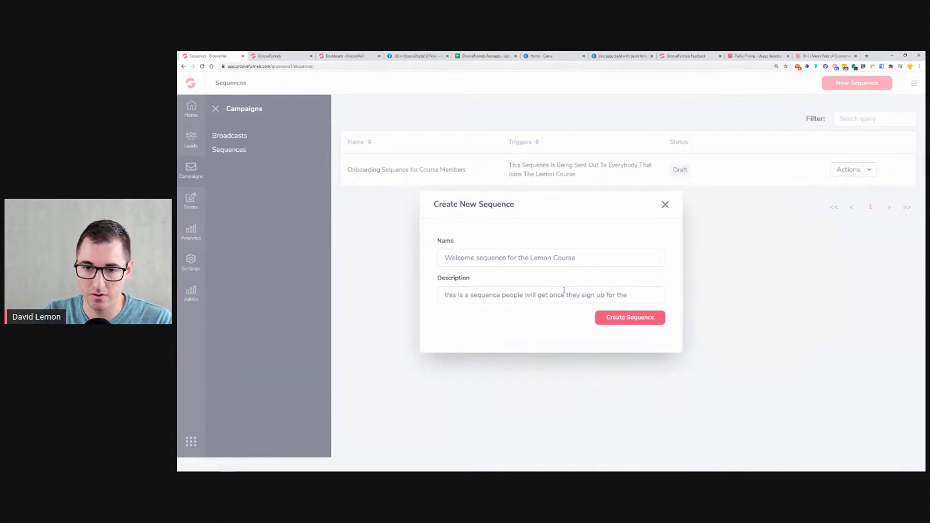
key(End)
text(course freebie)
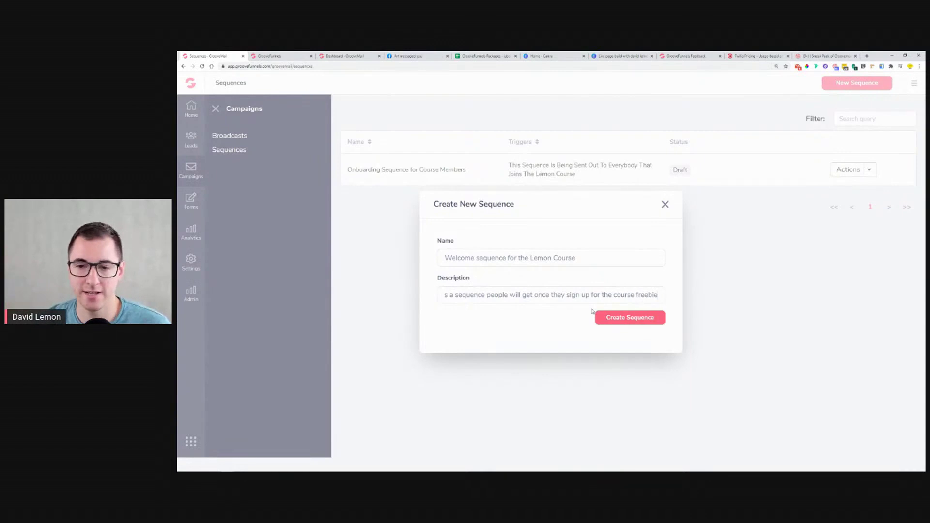
click(625, 317)
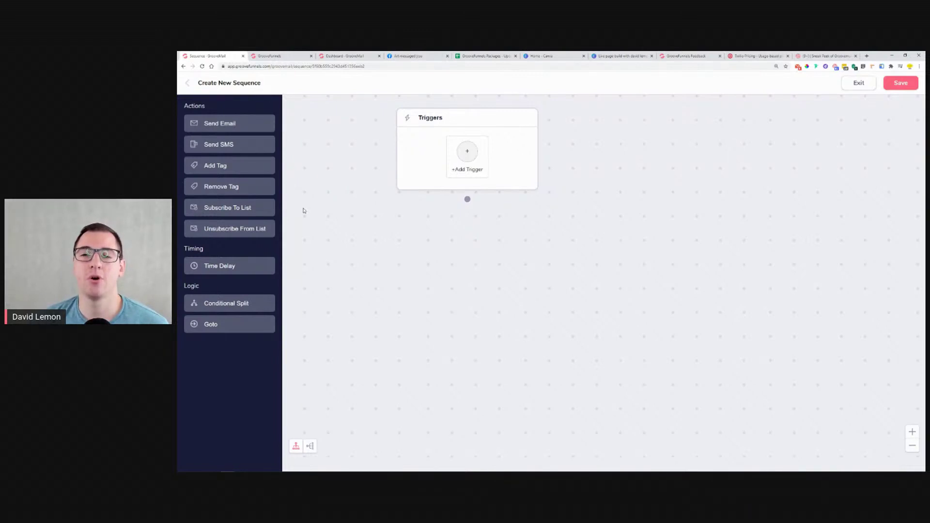
Step: Add a starting trigger for the Newsletter category tag 'New Newsletter subscriber'
drag(523, 322, 557, 329)
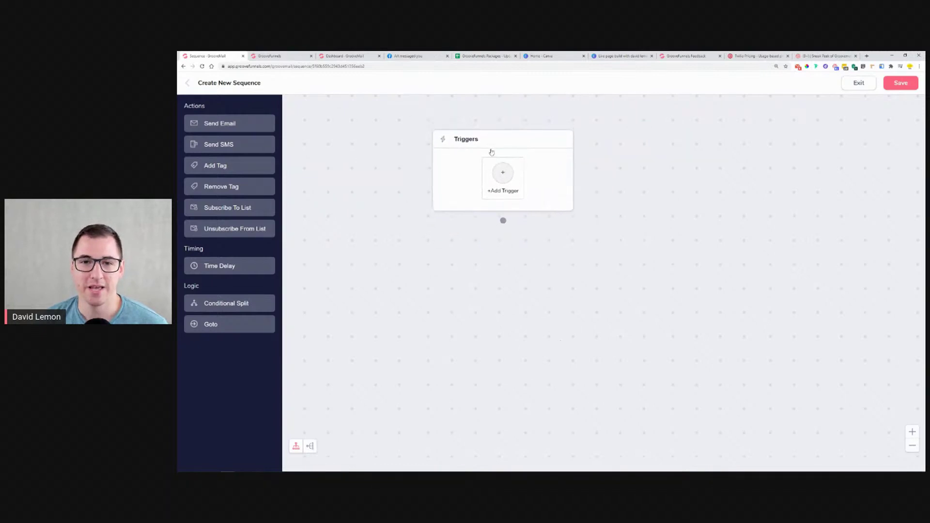
click(505, 170)
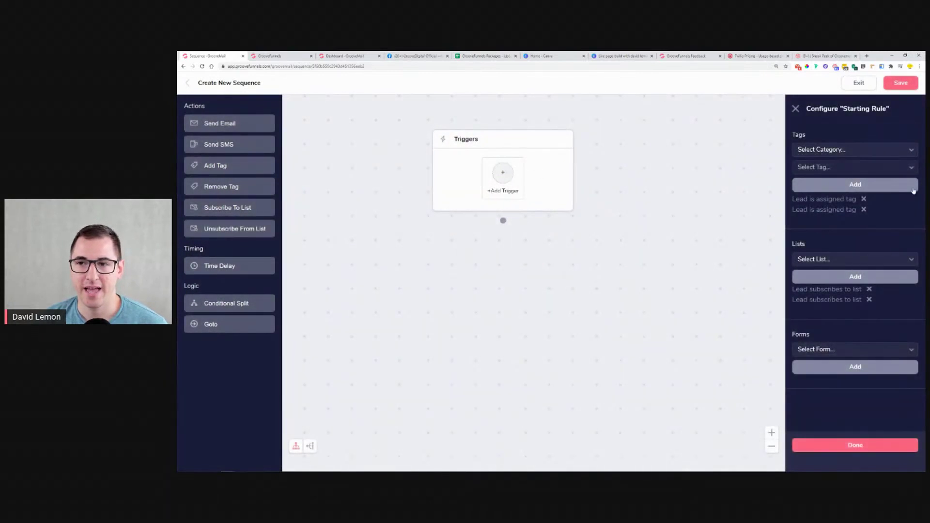
click(882, 151)
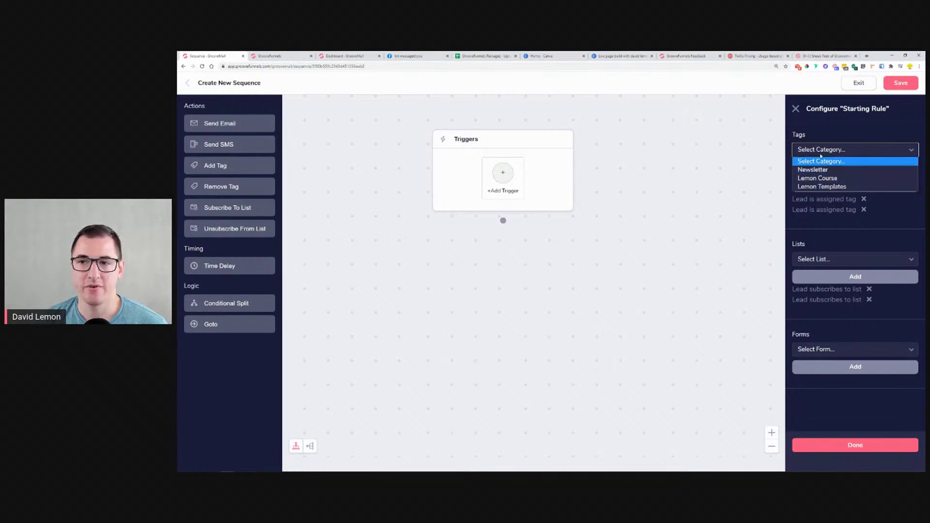
click(815, 170)
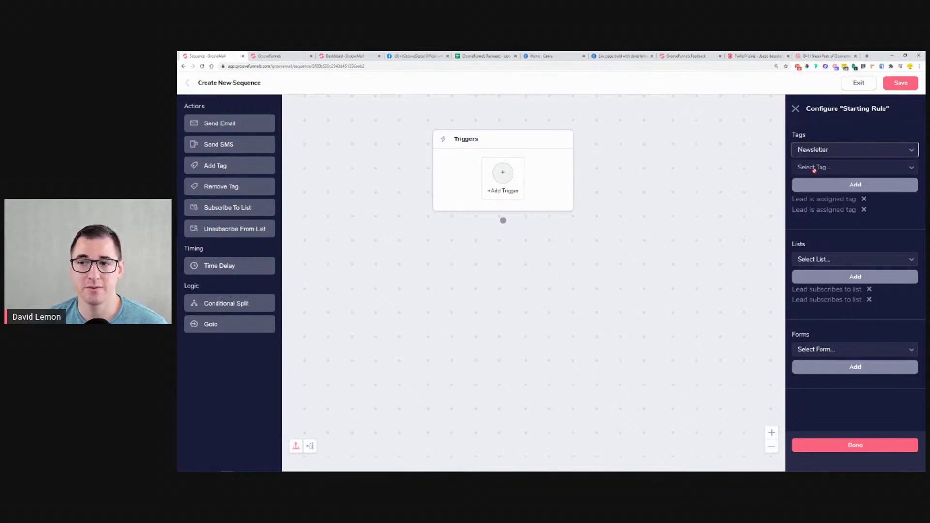
click(820, 168)
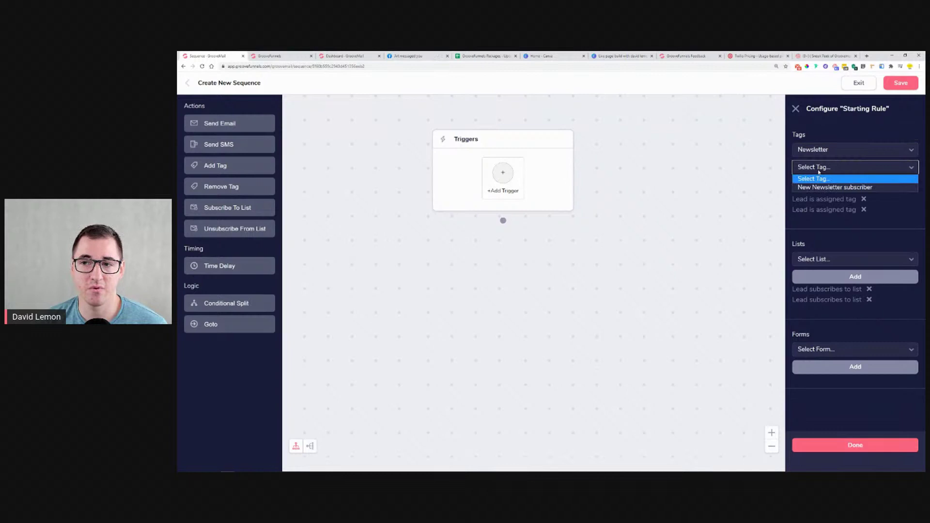
click(830, 186)
click(830, 185)
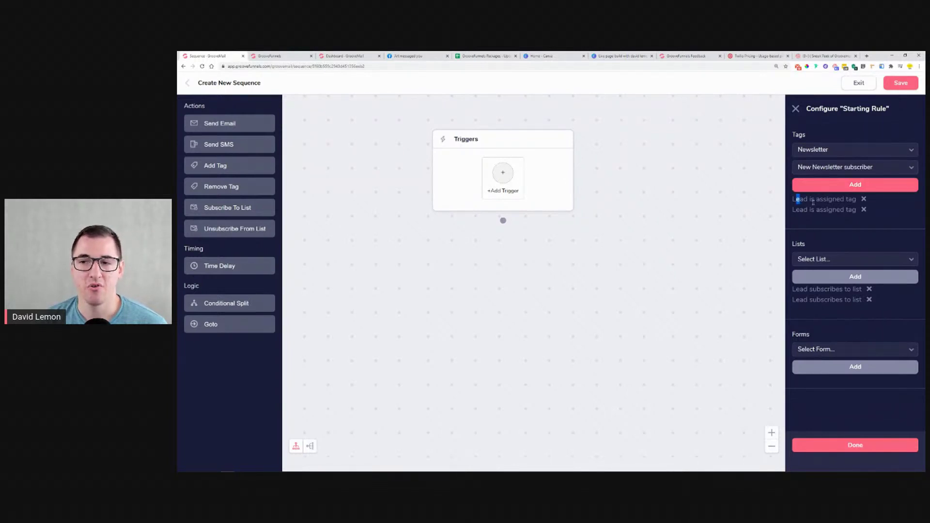
Step: Point out the existing tag and list trigger lines, then switch to the other GrooveMail dashboard
drag(799, 200, 862, 213)
drag(795, 289, 829, 364)
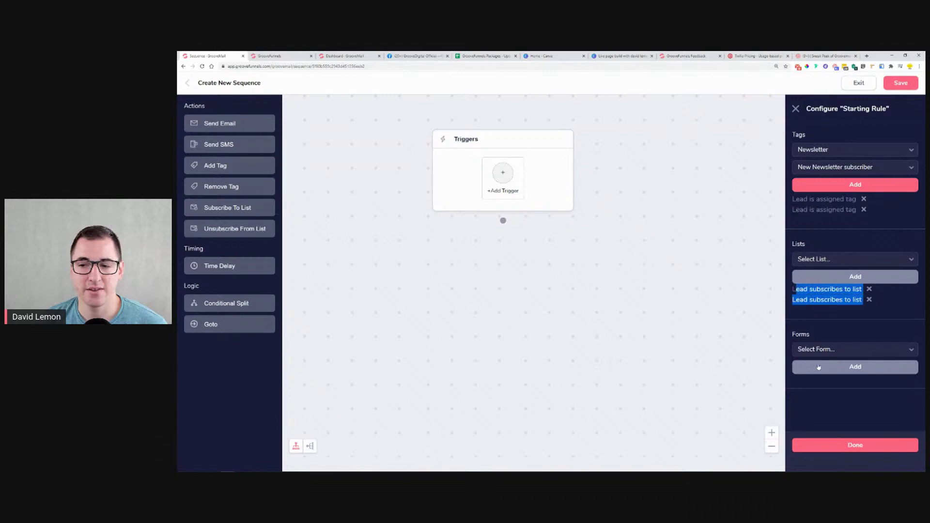
click(346, 54)
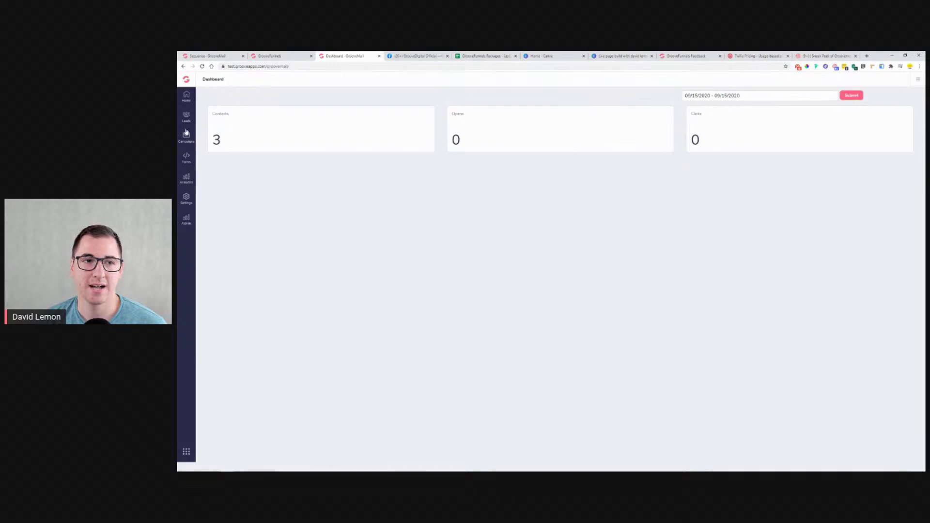
Step: Open 'New sequence' from Campaigns > Sequences in the sequence builder
click(187, 138)
click(211, 124)
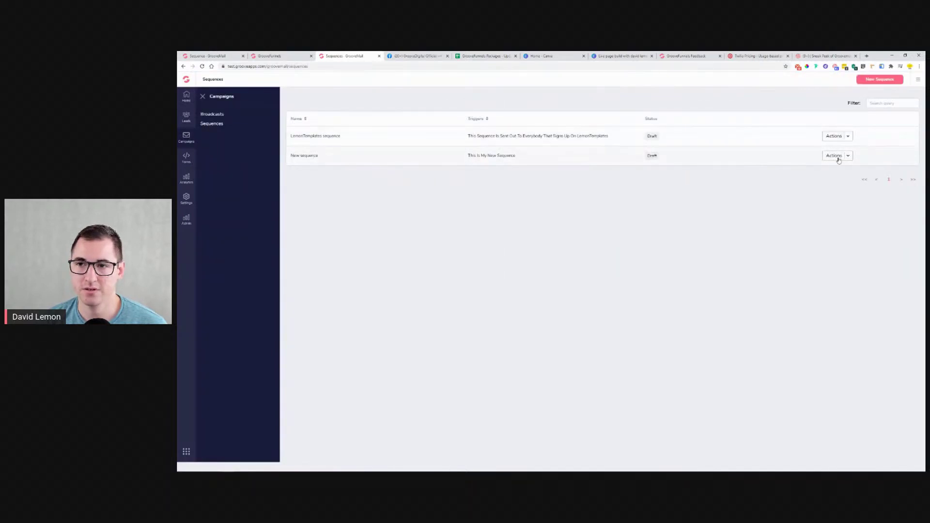
click(835, 155)
click(833, 176)
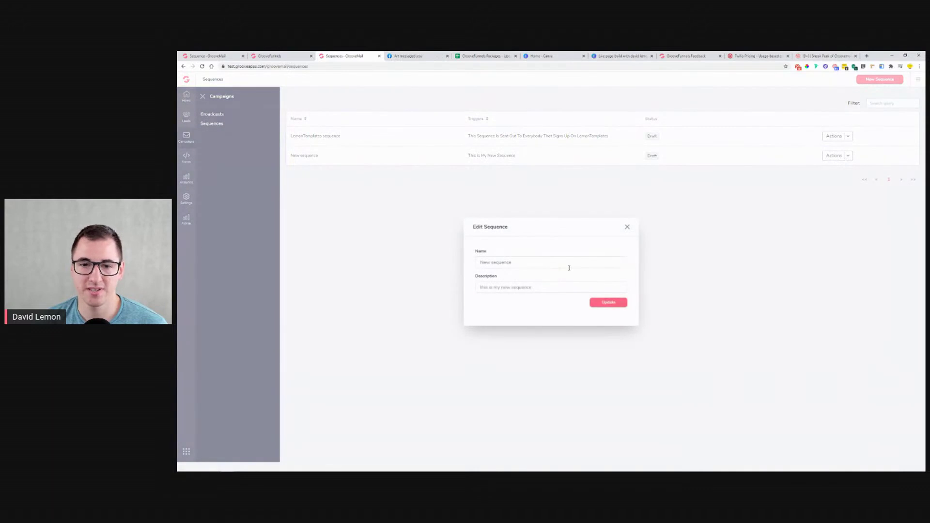
click(609, 302)
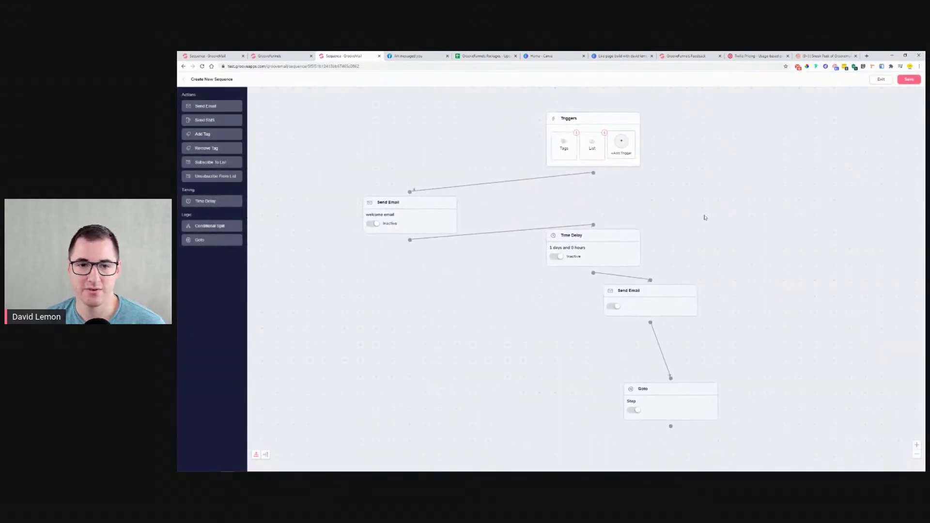
Step: Delete the welcome email, Time Delay, Send Email and Goto steps from the flow
drag(451, 209, 593, 211)
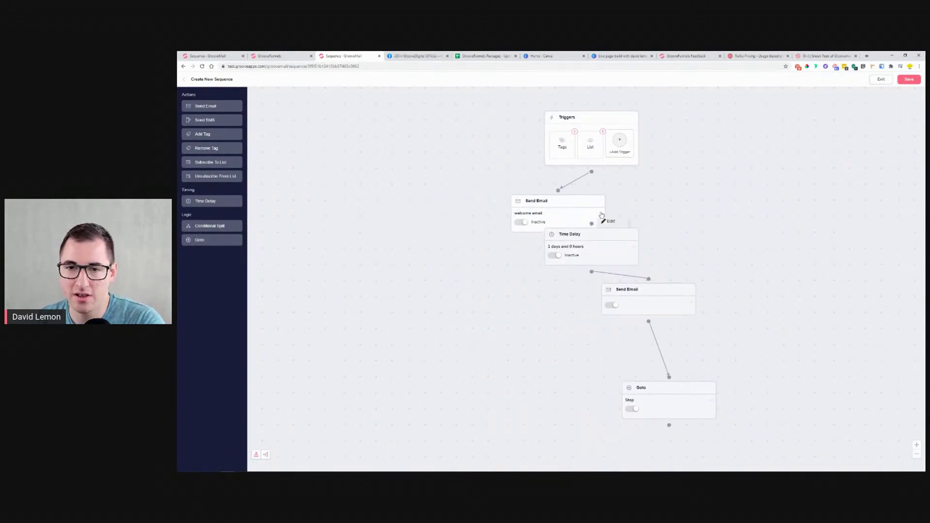
mouse_move(601, 213)
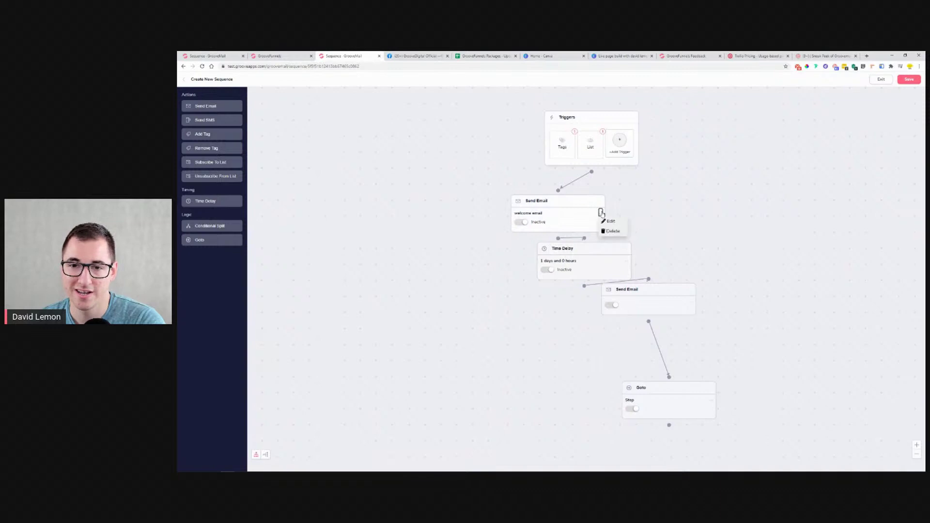
drag(601, 213, 605, 224)
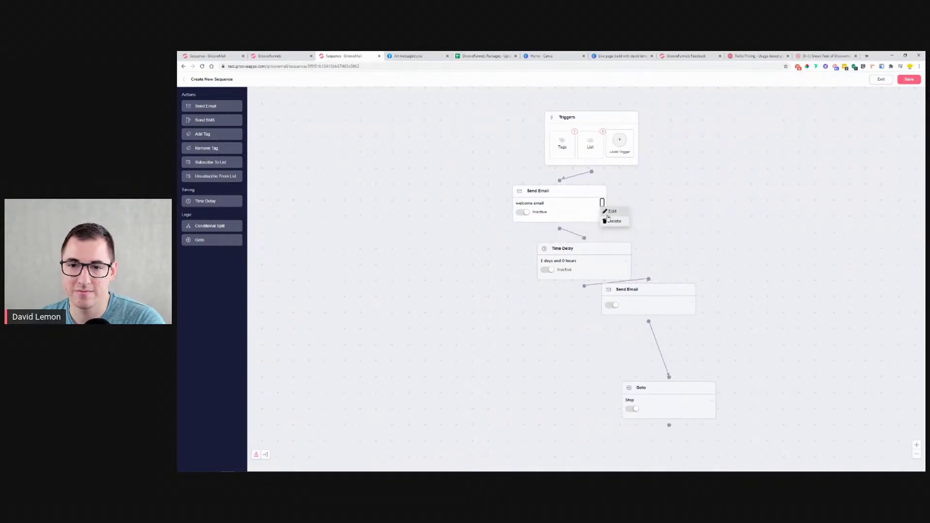
click(617, 241)
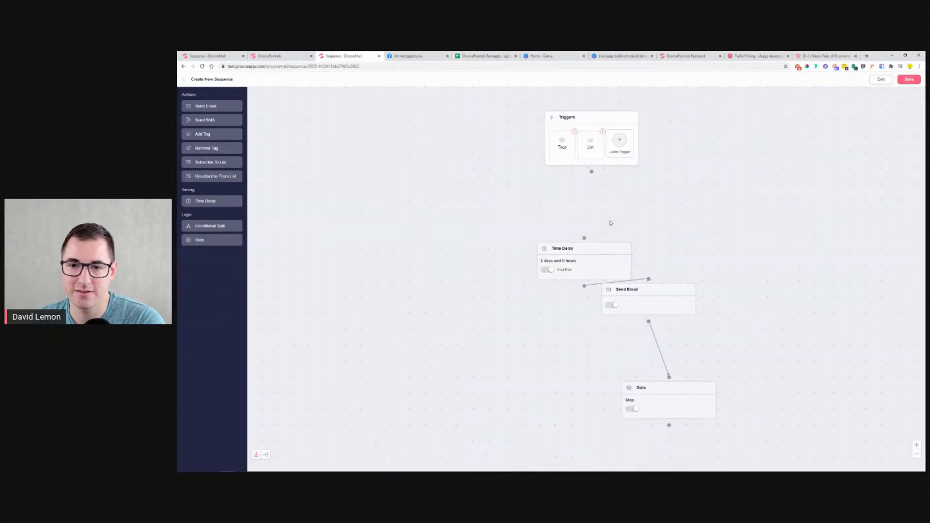
click(628, 260)
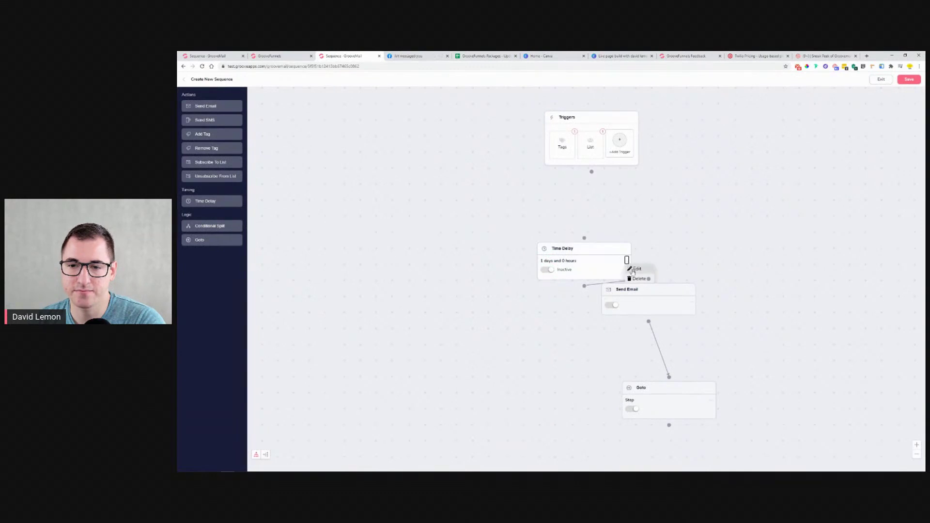
click(638, 276)
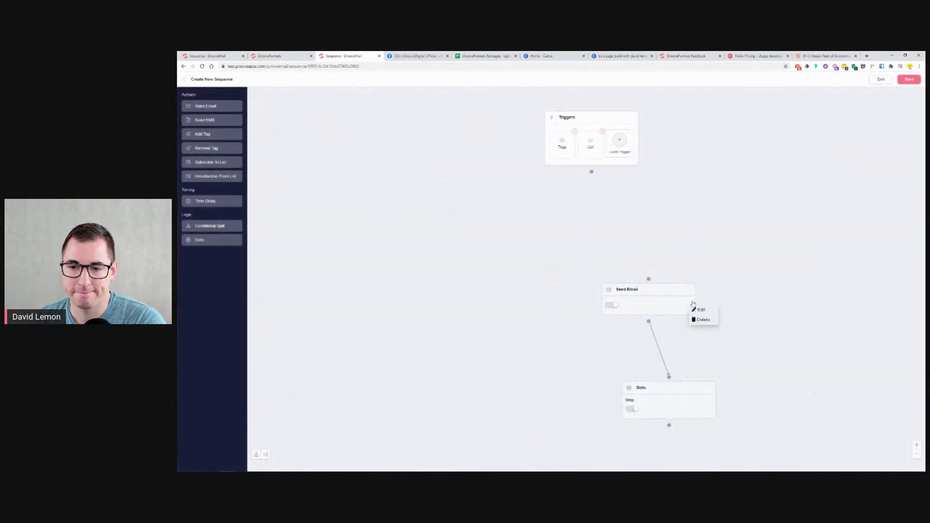
click(698, 319)
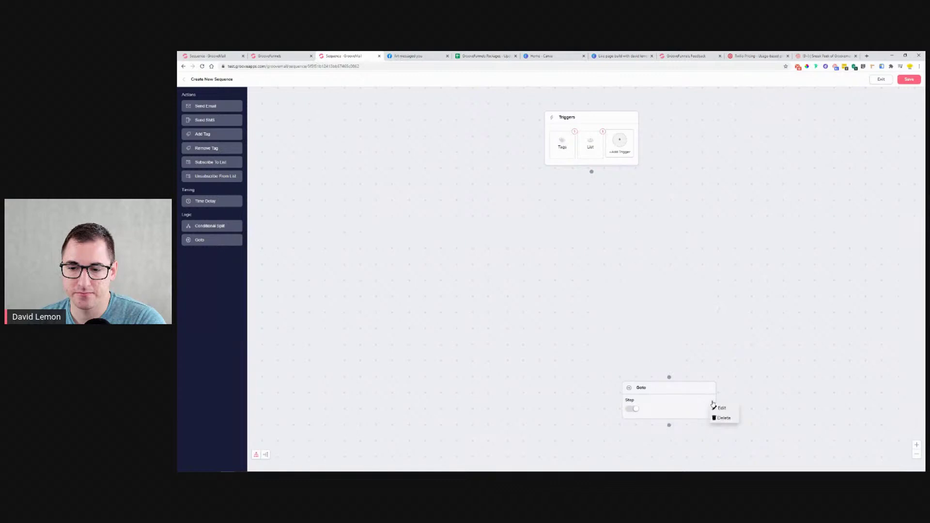
click(721, 417)
Step: Remove the Tags, Form and List triggers
mouse_move(568, 142)
click(561, 164)
mouse_move(590, 145)
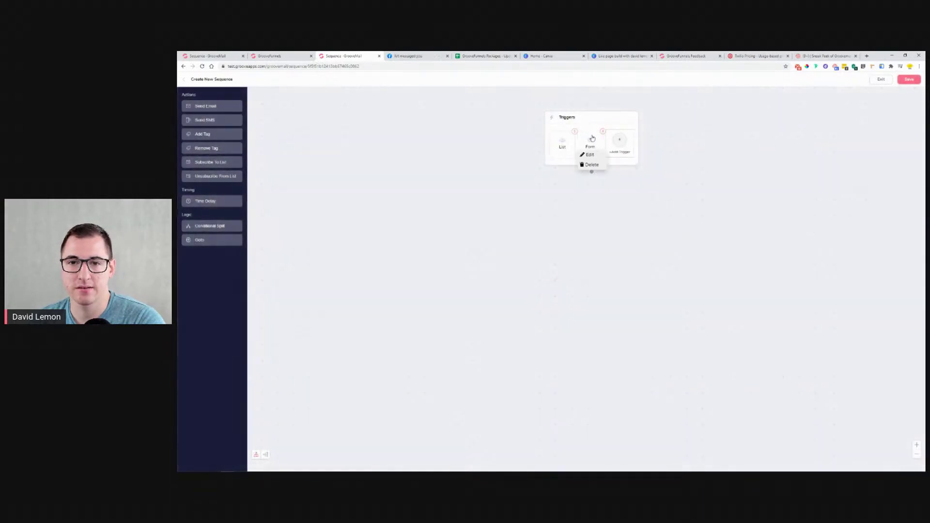
click(590, 165)
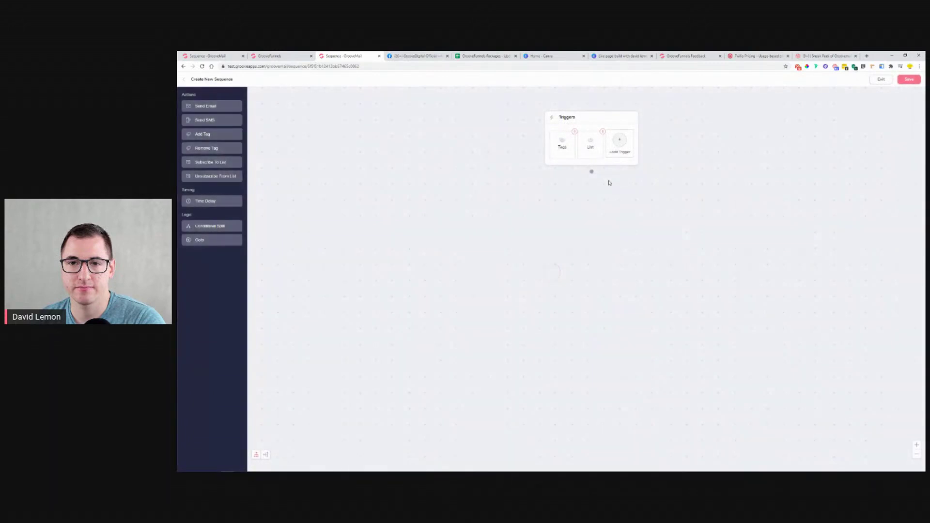
mouse_move(594, 145)
click(597, 165)
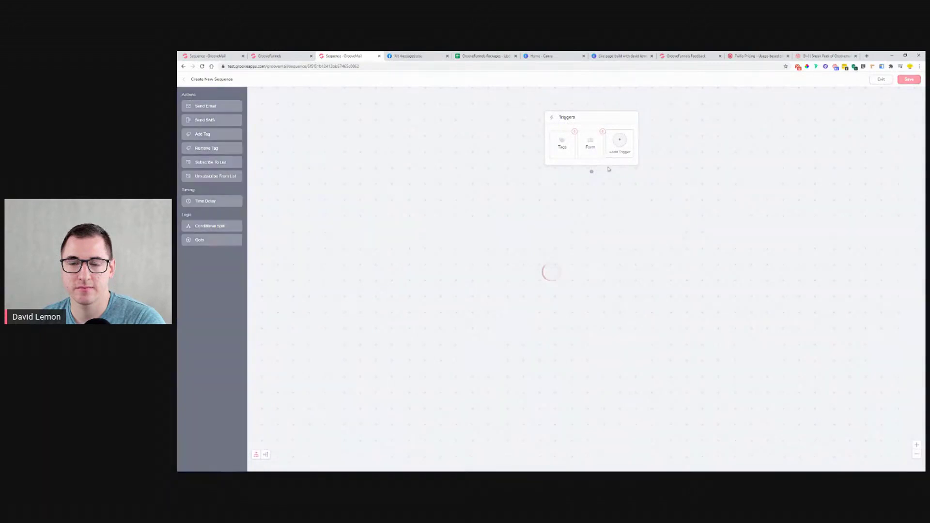
Step: Save the emptied sequence and reopen 'New sequence' in the builder
click(905, 83)
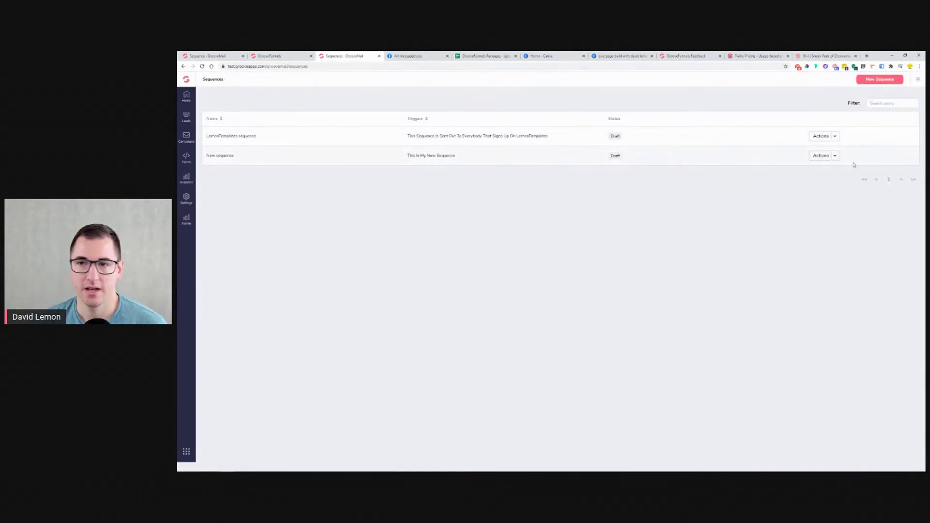
click(836, 156)
click(828, 172)
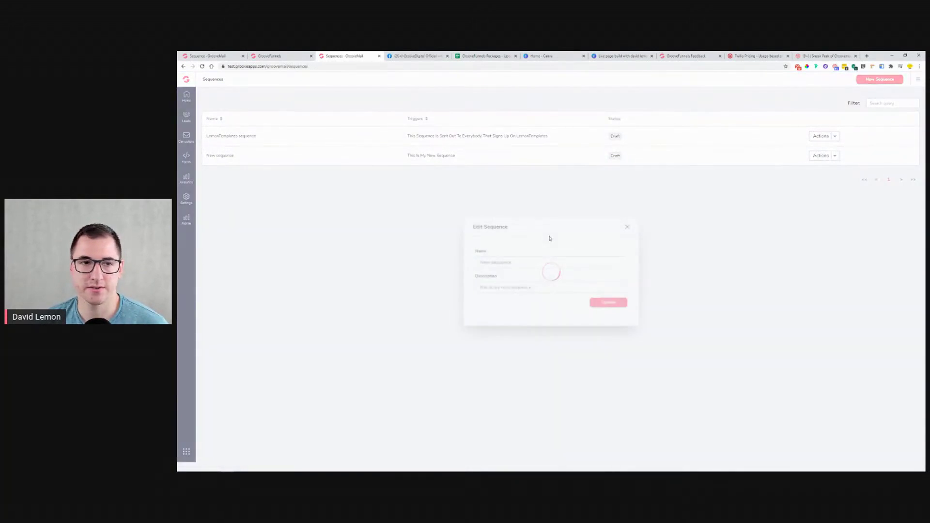
click(609, 302)
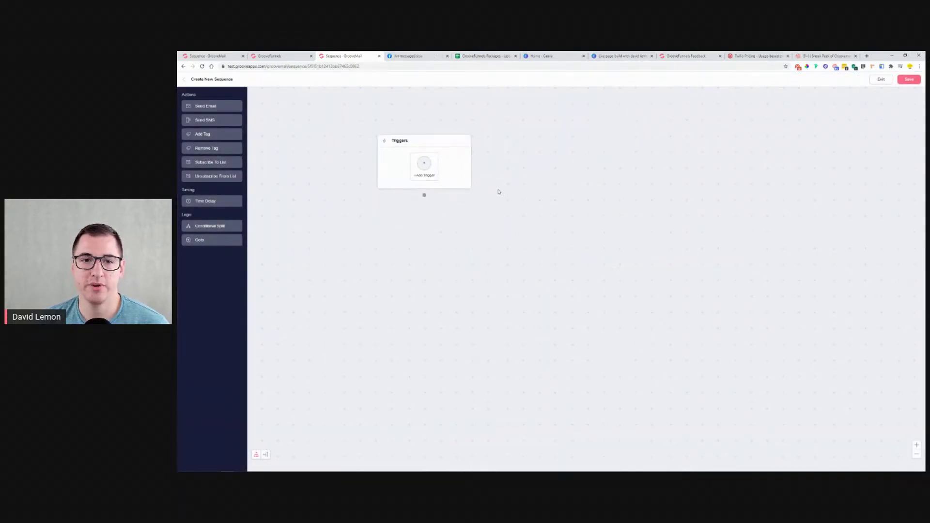
scroll(458, 180, up, 3)
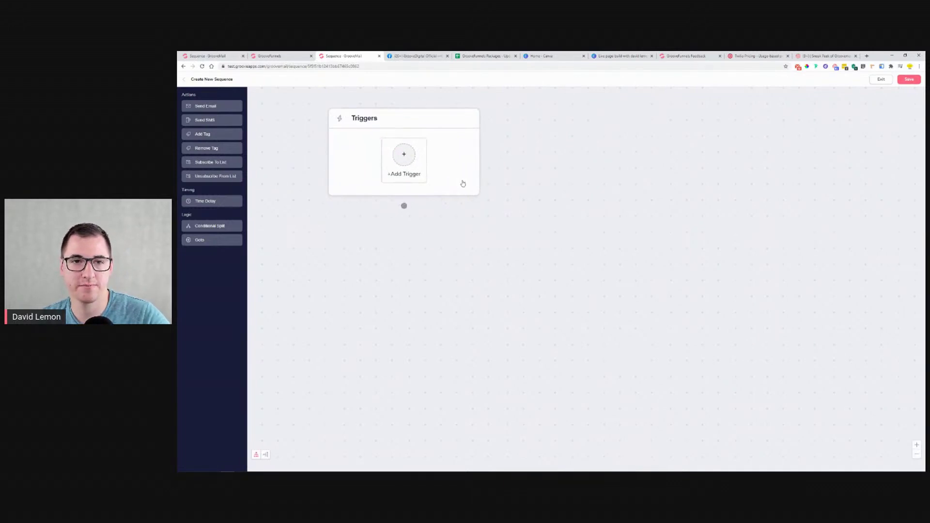
scroll(463, 183, down, 1)
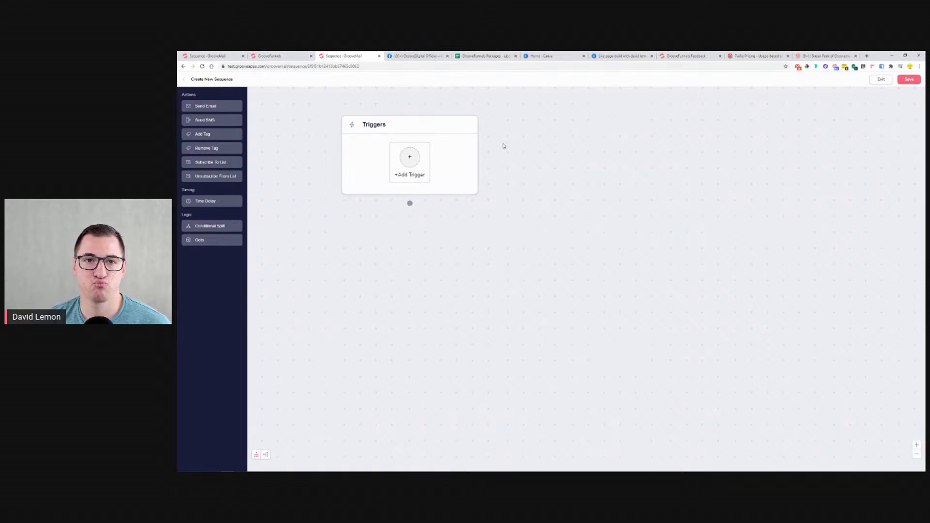
Step: Start a new trigger, briefly picking the LemonTemplates tag before resetting the tag to none
click(410, 155)
click(854, 124)
click(854, 129)
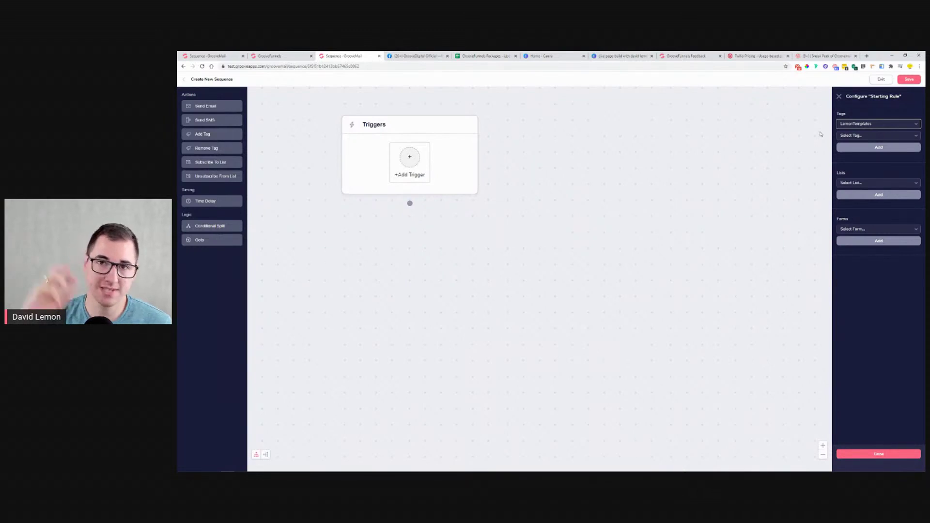
click(857, 137)
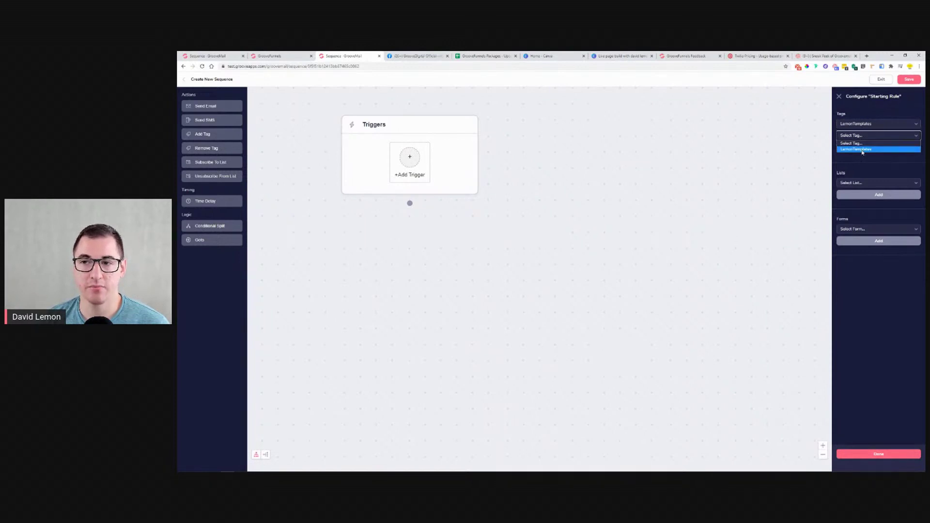
click(862, 150)
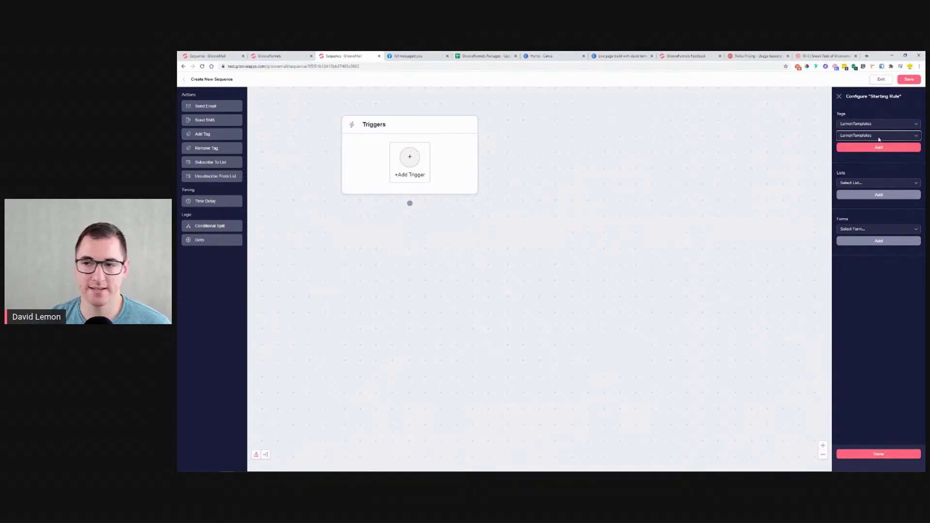
click(867, 137)
click(868, 144)
Step: Add 'Your new list' and 'Lemon Form' as starting triggers and finish
click(872, 182)
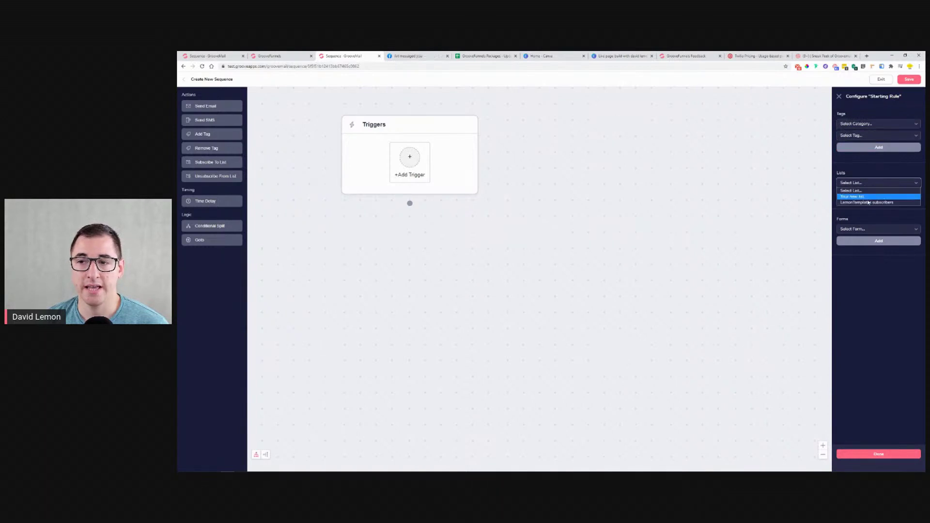
click(868, 196)
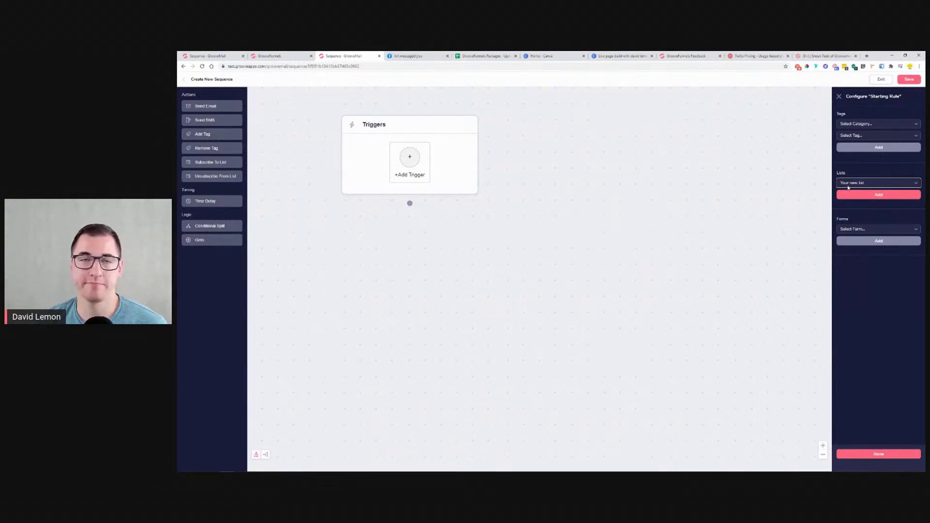
click(855, 195)
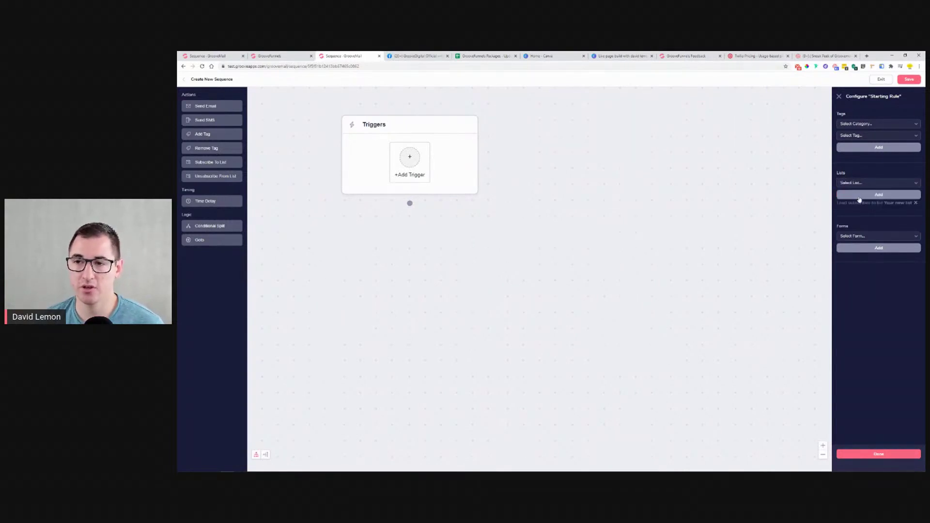
click(851, 236)
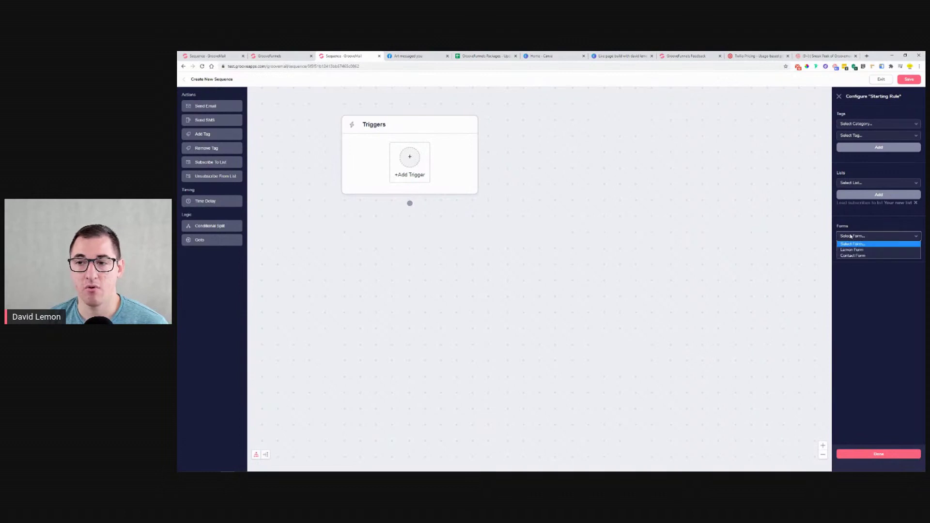
click(881, 250)
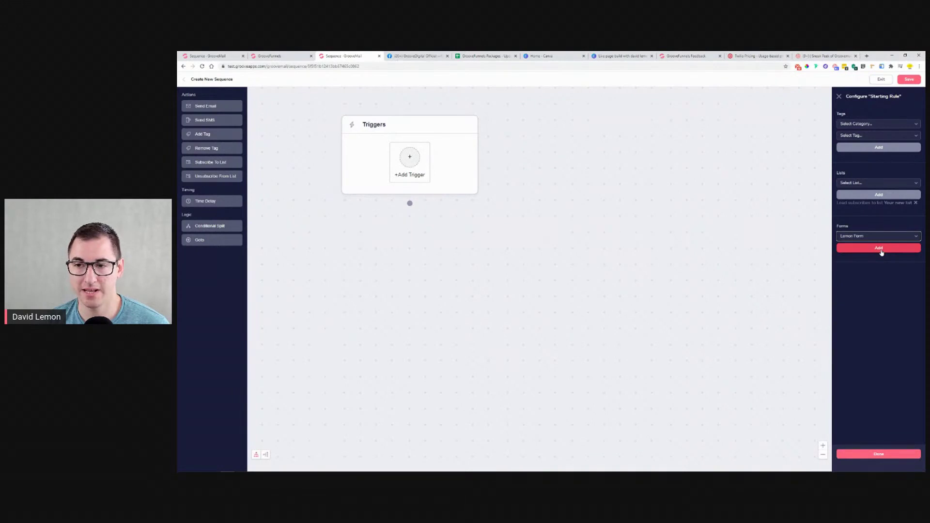
click(882, 252)
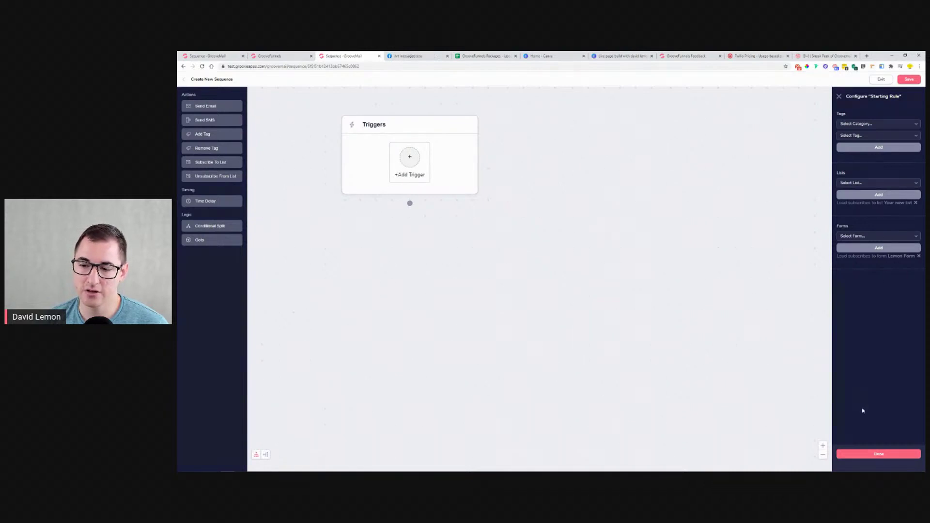
click(879, 454)
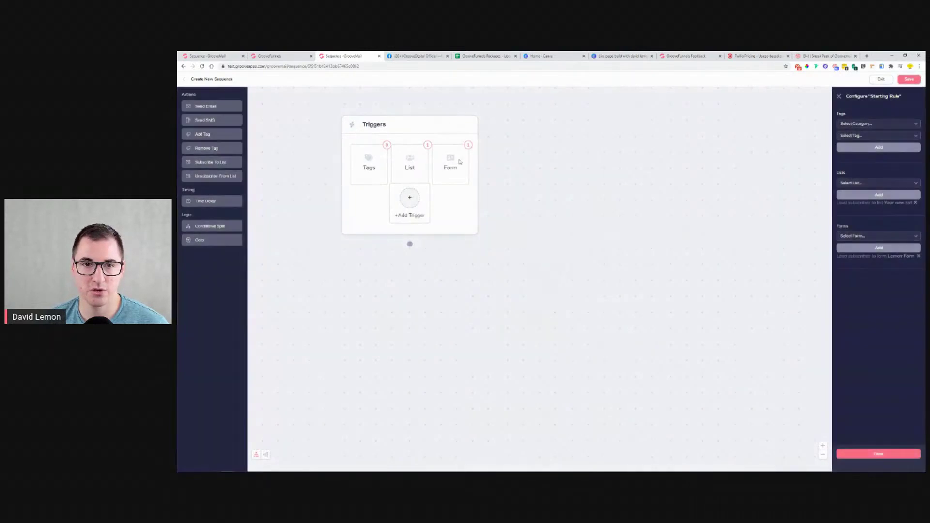
mouse_move(394, 161)
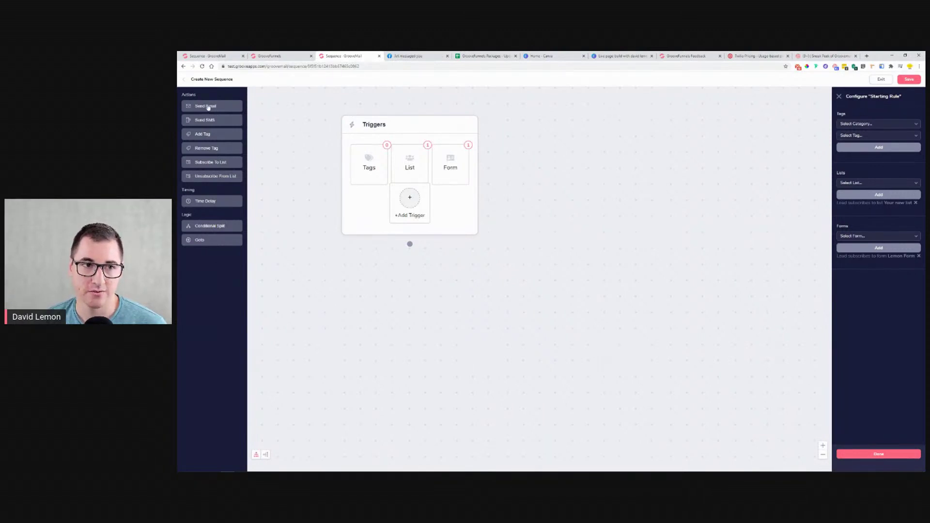
Step: Connect a Send Email step below Triggers and name it 'Welcome to the Course + freebie'
click(208, 112)
drag(394, 214, 349, 296)
drag(542, 322, 647, 334)
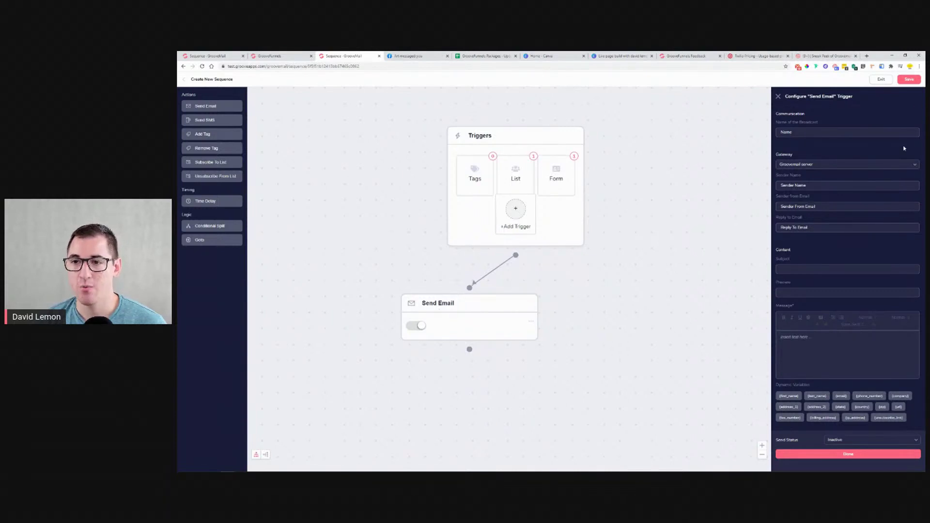
click(814, 134)
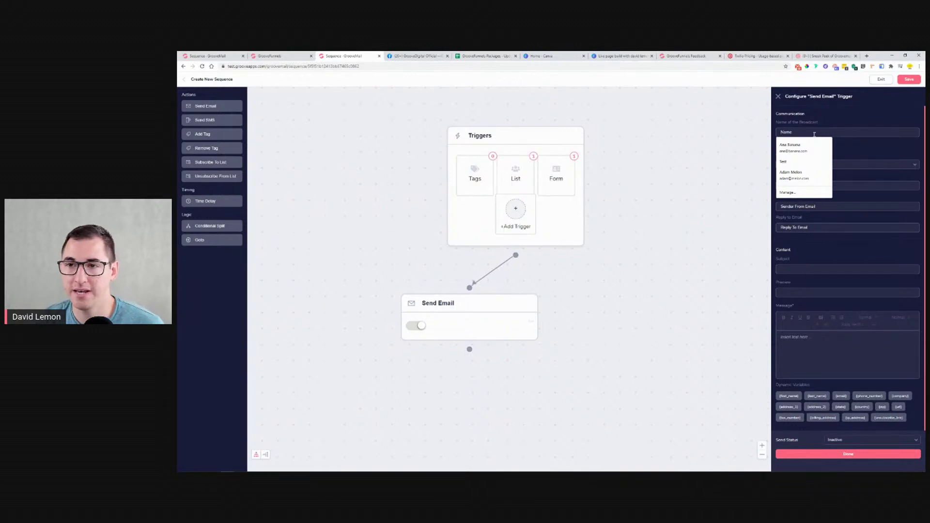
click(858, 111)
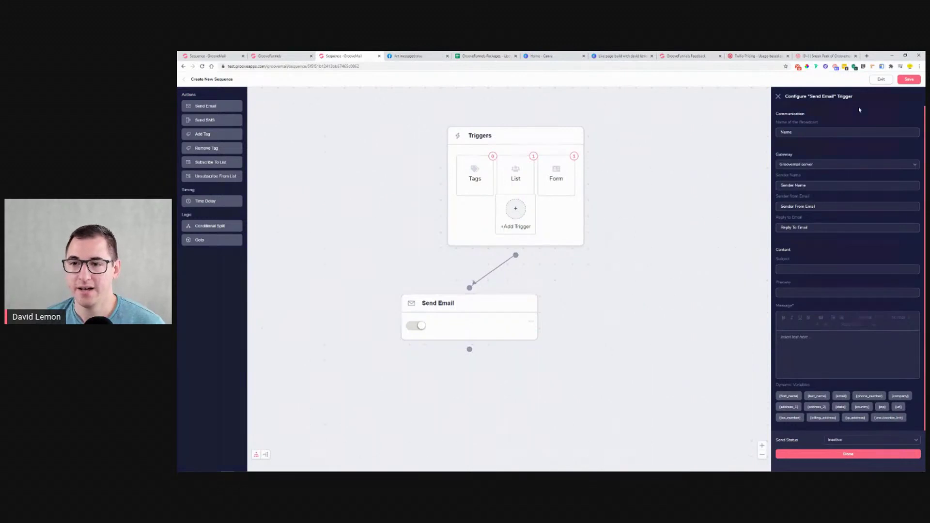
click(843, 134)
text(Welcome to the Course + freebie)
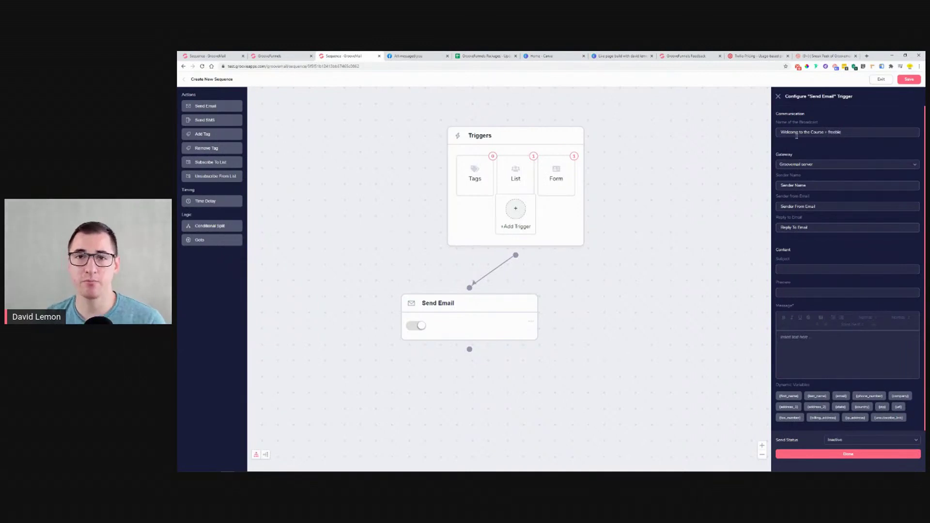
Step: Keep the Groovemail server gateway and append '+ freebie' to the Welcome subject
click(817, 164)
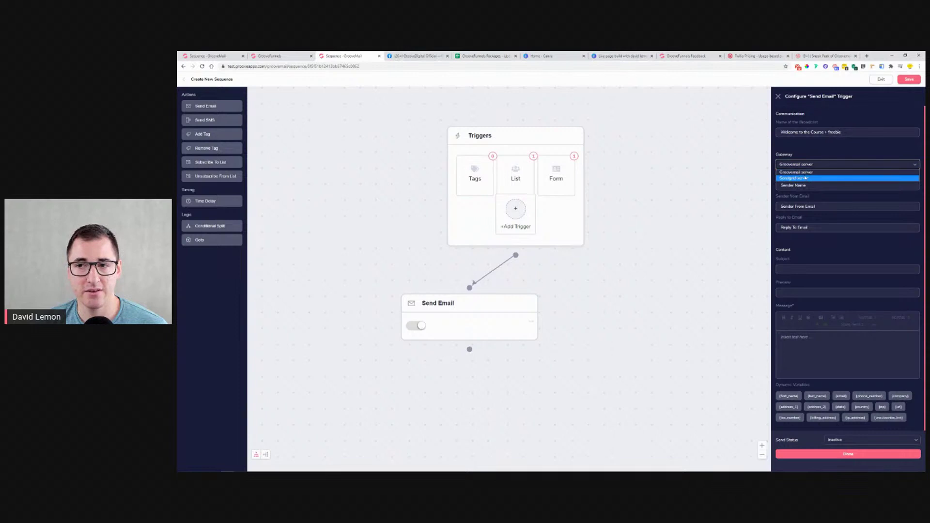
click(793, 173)
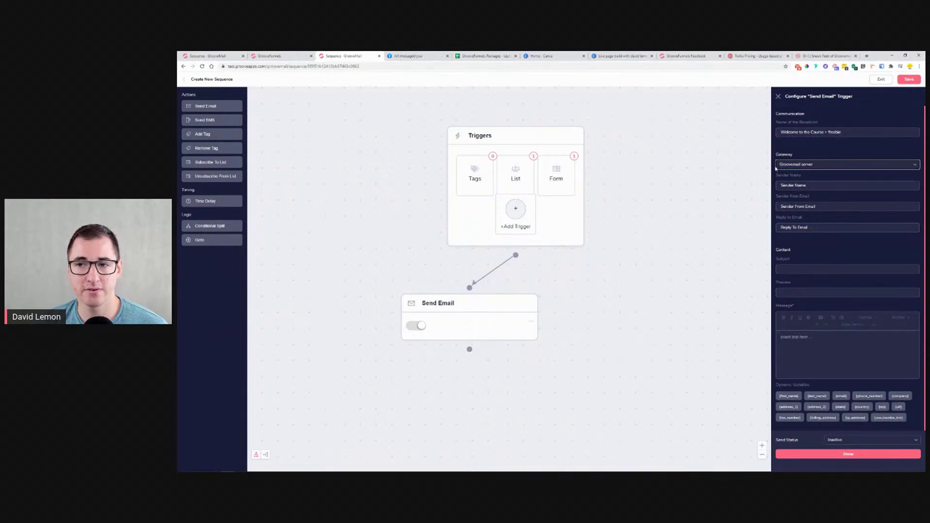
click(814, 193)
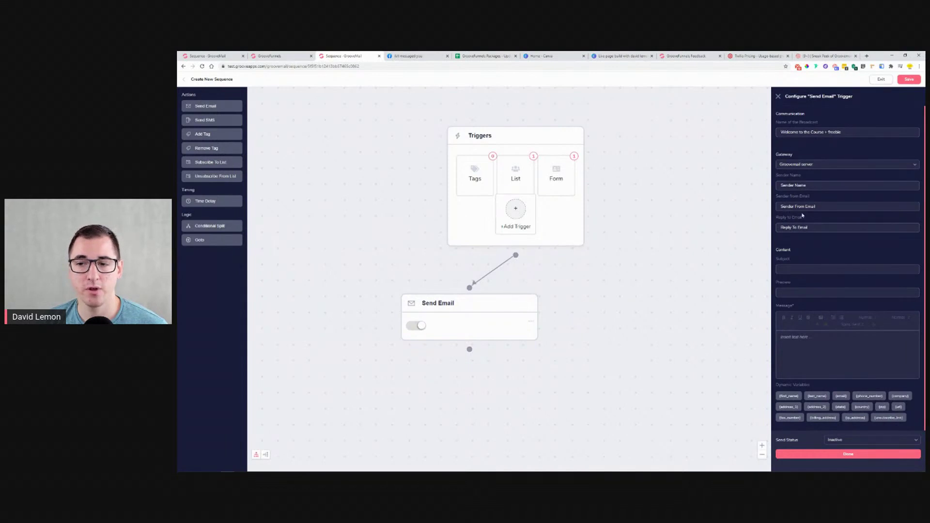
click(811, 271)
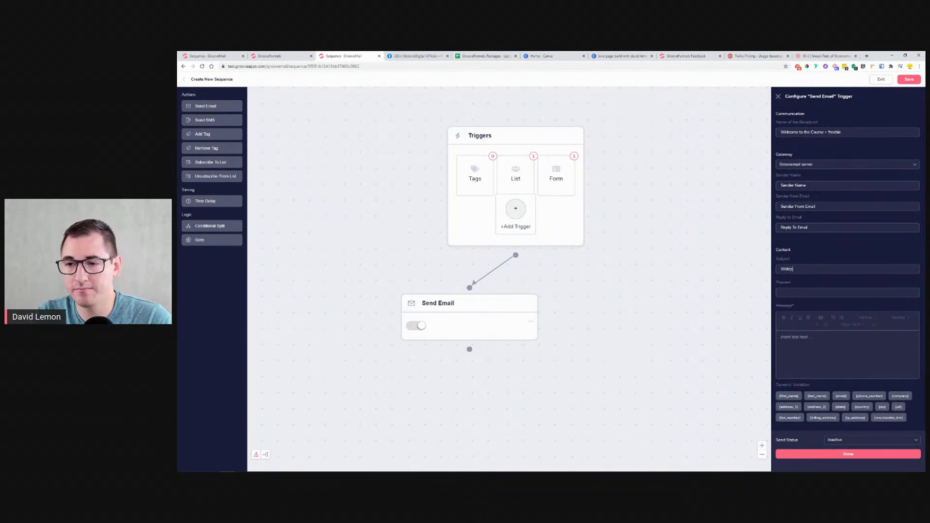
text(+ freebie)
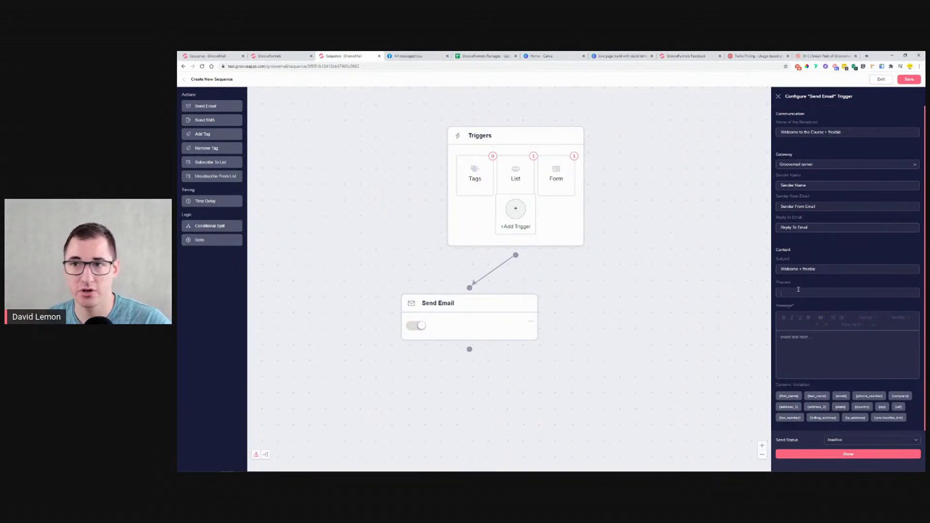
click(798, 67)
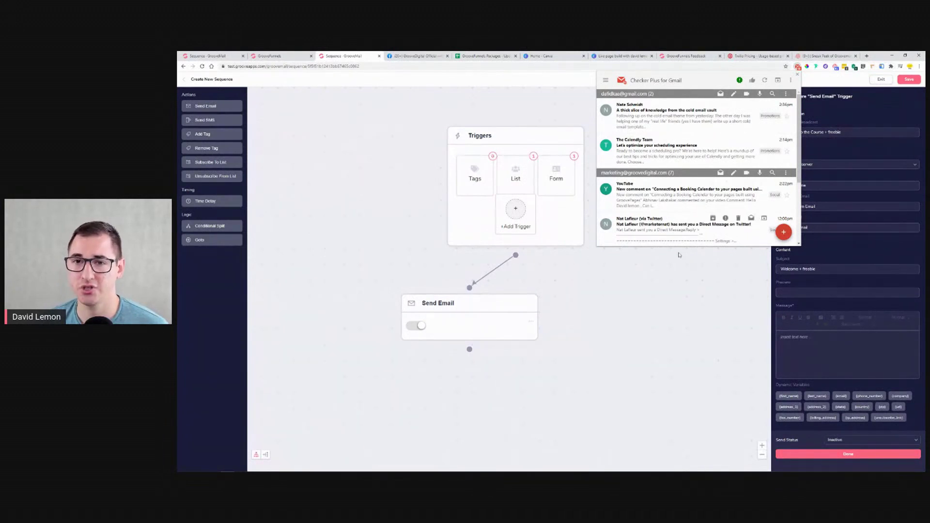
Step: Open the message with {first_name}, set send status Active, then reposition and toggle the email step
click(838, 307)
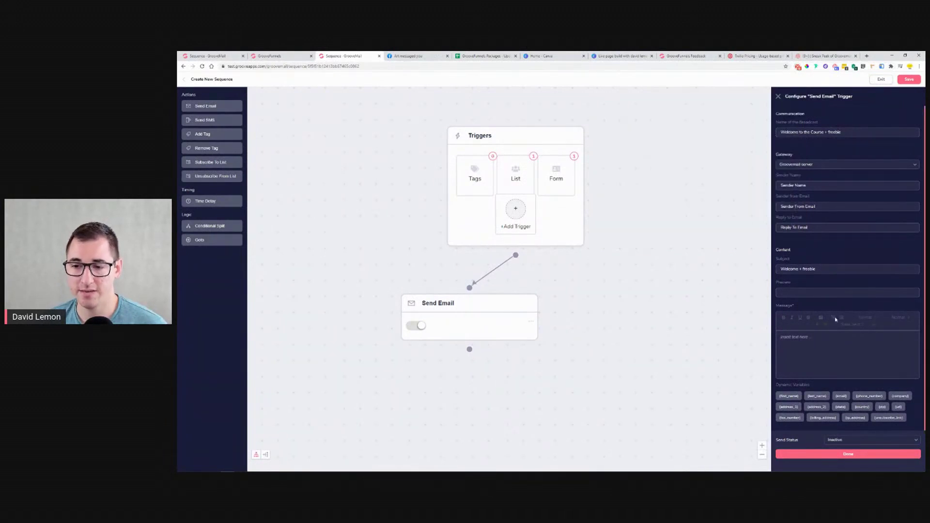
click(830, 358)
click(858, 347)
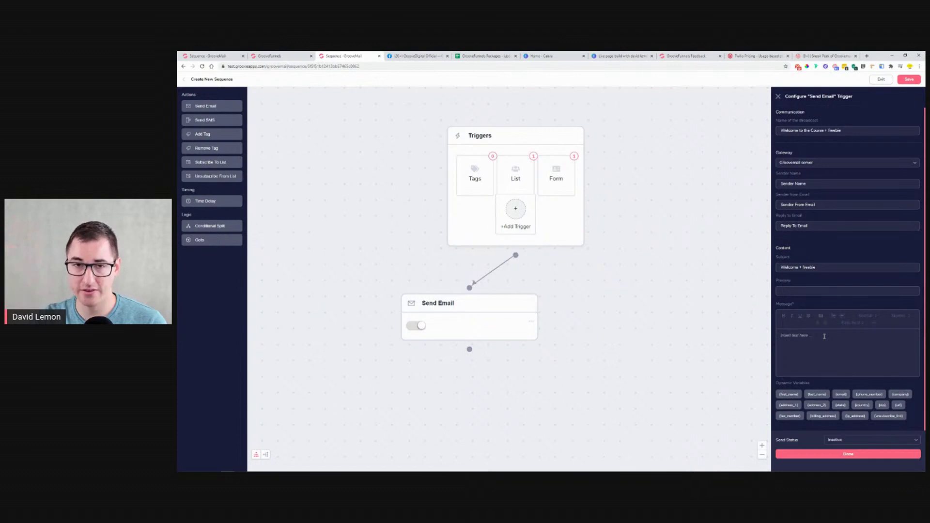
click(788, 395)
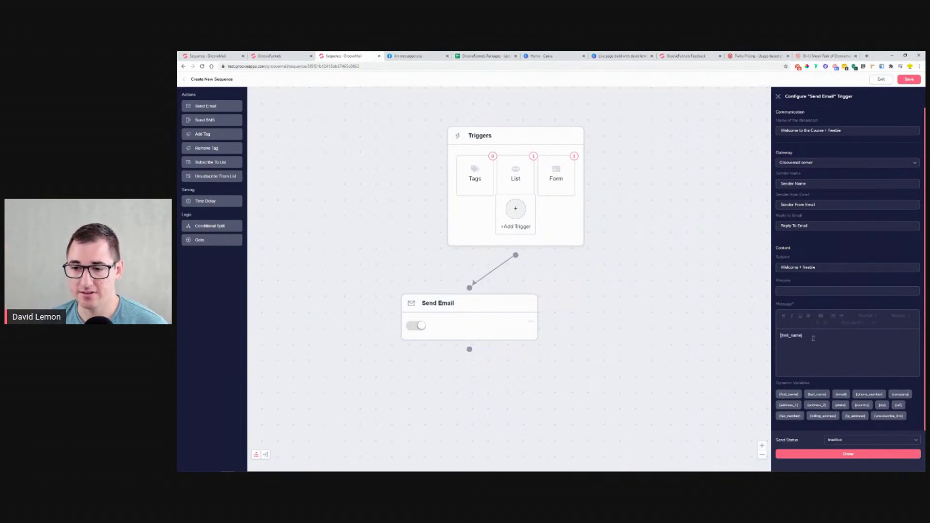
click(847, 441)
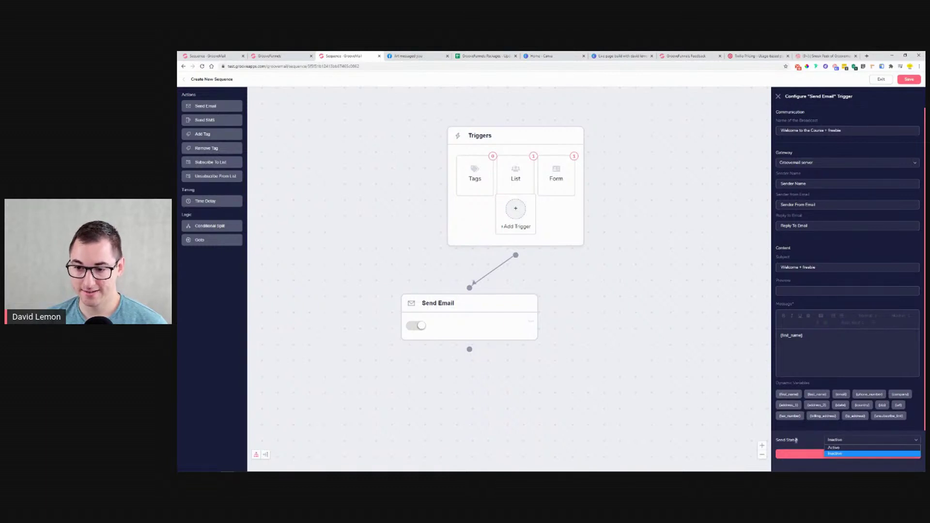
click(834, 447)
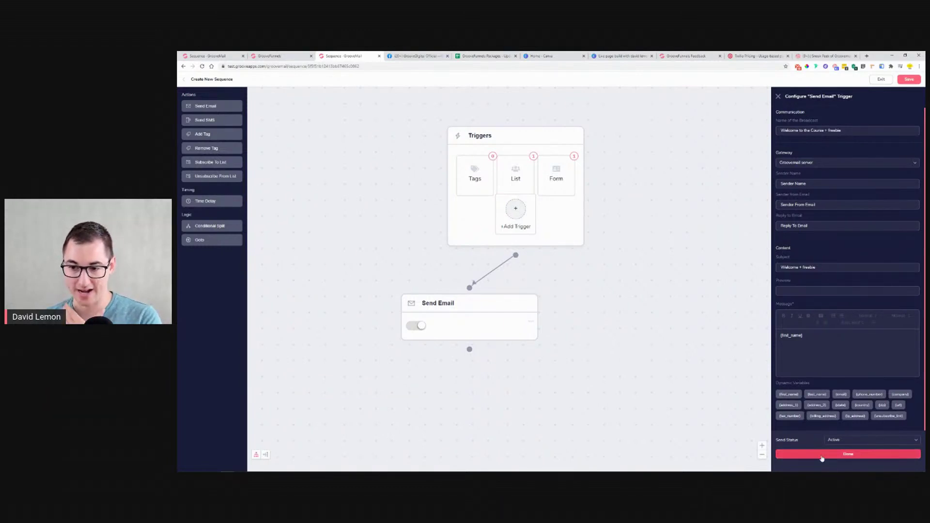
click(821, 458)
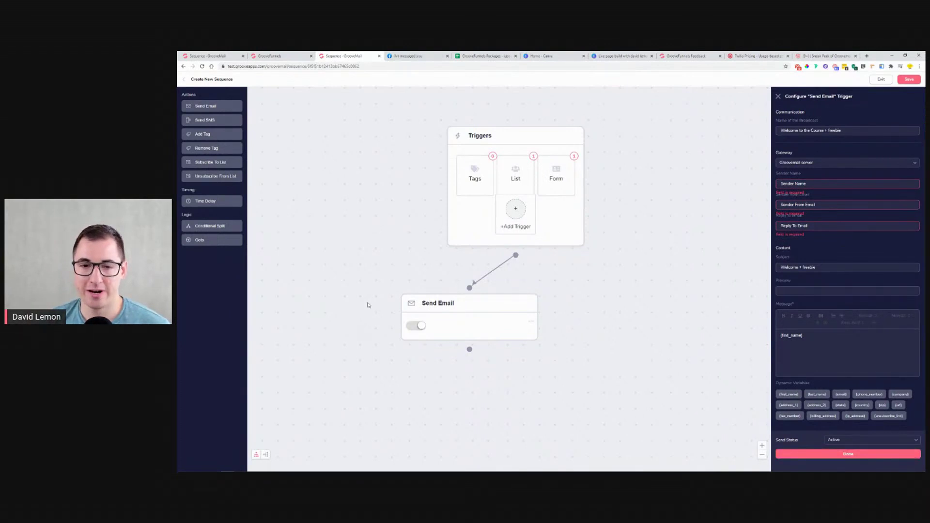
drag(503, 305, 454, 297)
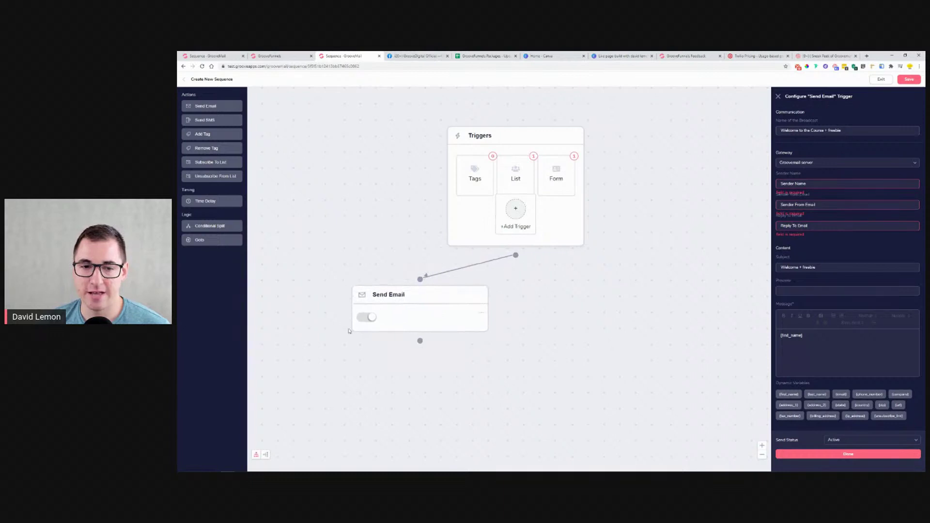
click(364, 319)
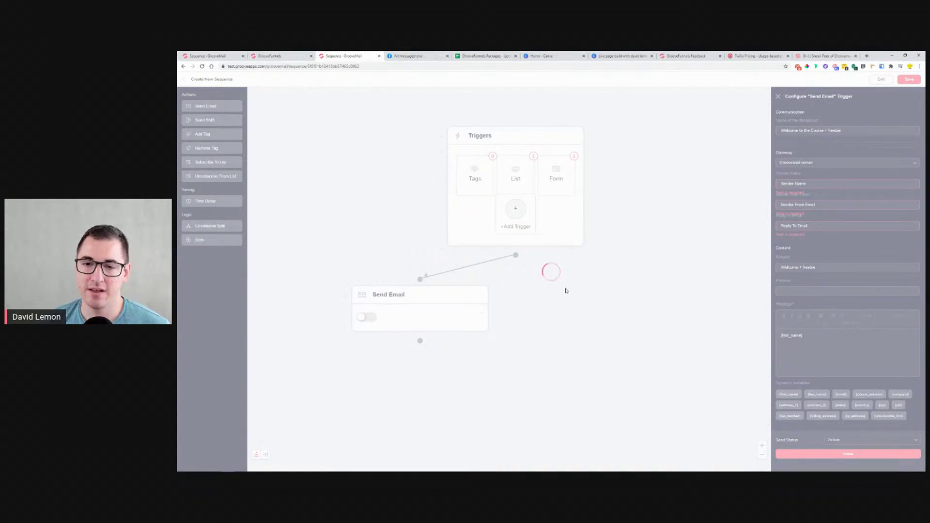
Step: Reload the page and drag the Send Email step directly under Triggers, zooming in on the flow
click(203, 66)
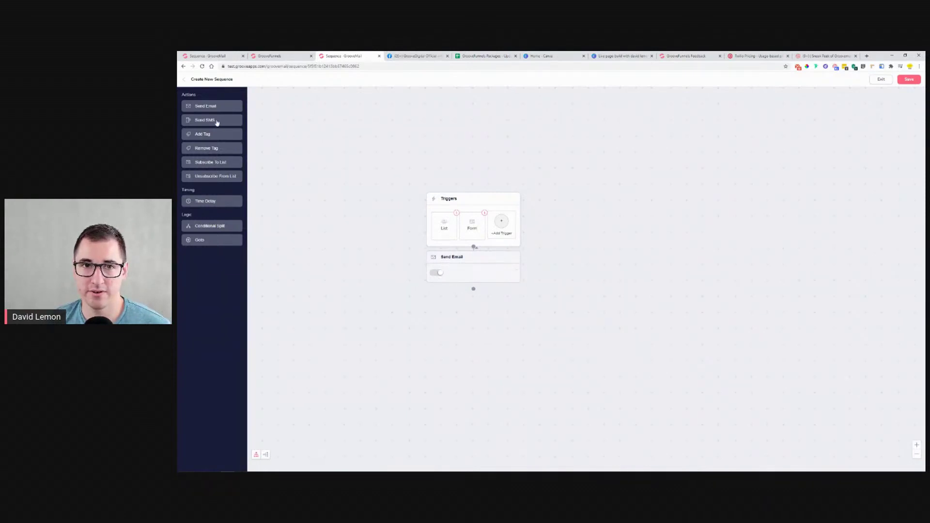
drag(483, 260, 484, 290)
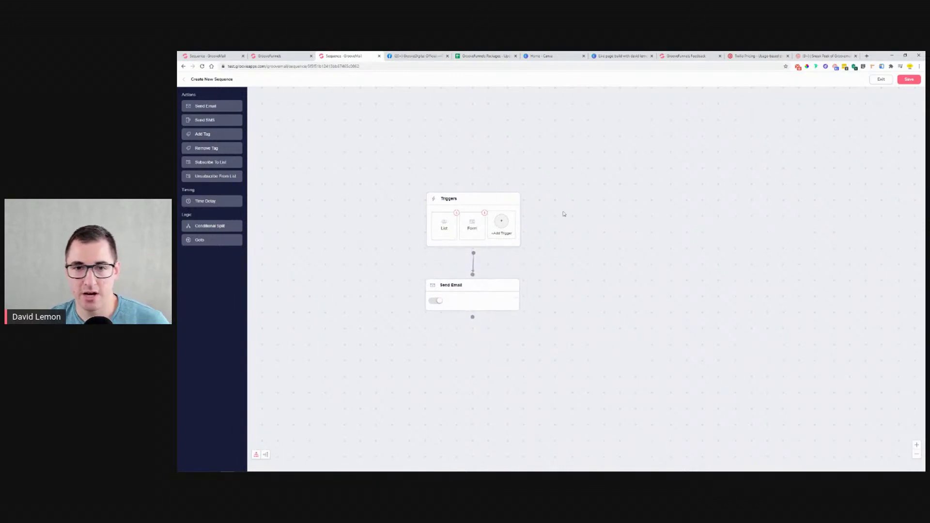
click(917, 444)
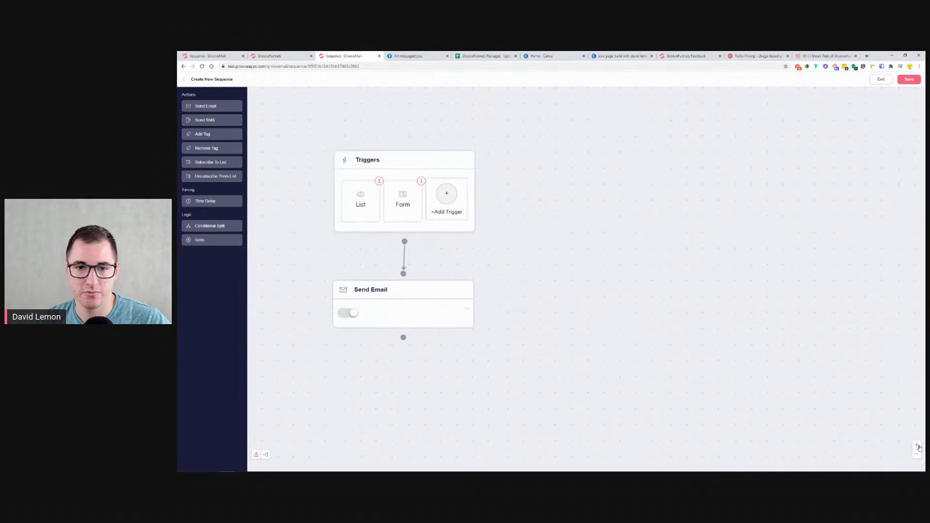
drag(611, 300, 664, 307)
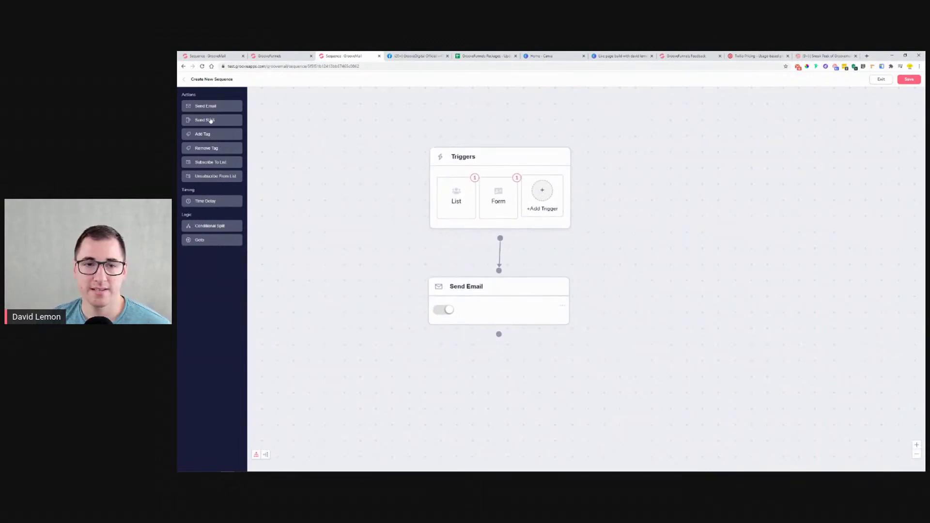
Step: Add a Send SMS step below Send Email using the Twilio SMS gateway
drag(205, 124, 531, 383)
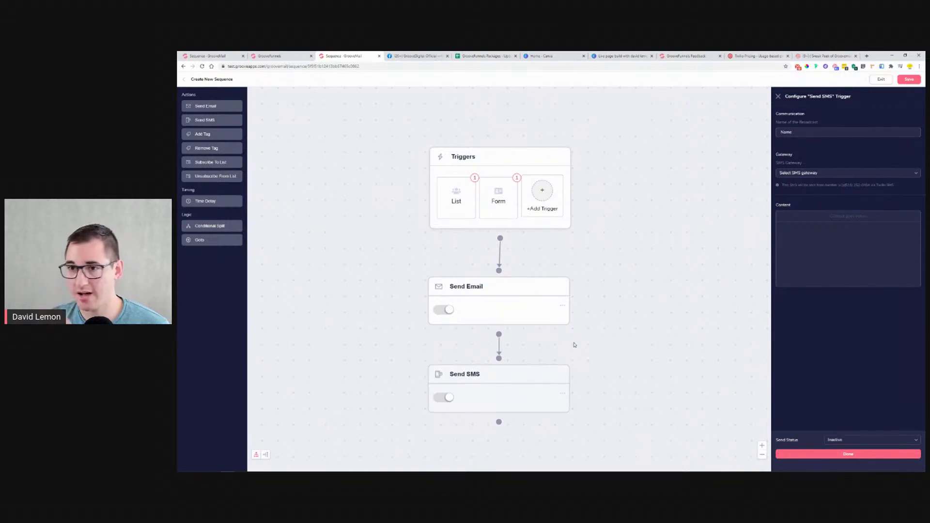
click(823, 173)
click(817, 185)
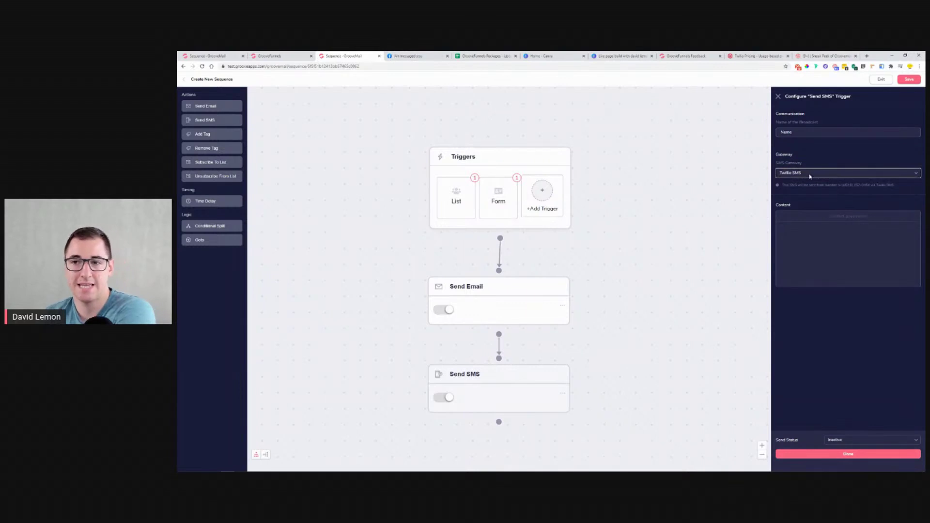
click(821, 237)
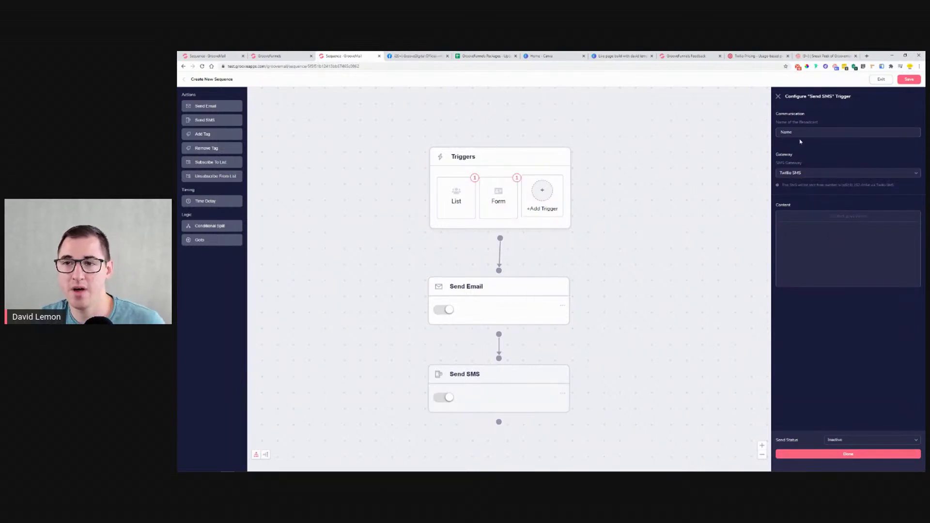
Step: Name it 'Welcome SMS', enter placeholder content, set it Active, save and switch it on
click(856, 131)
text(Welcome SMS)
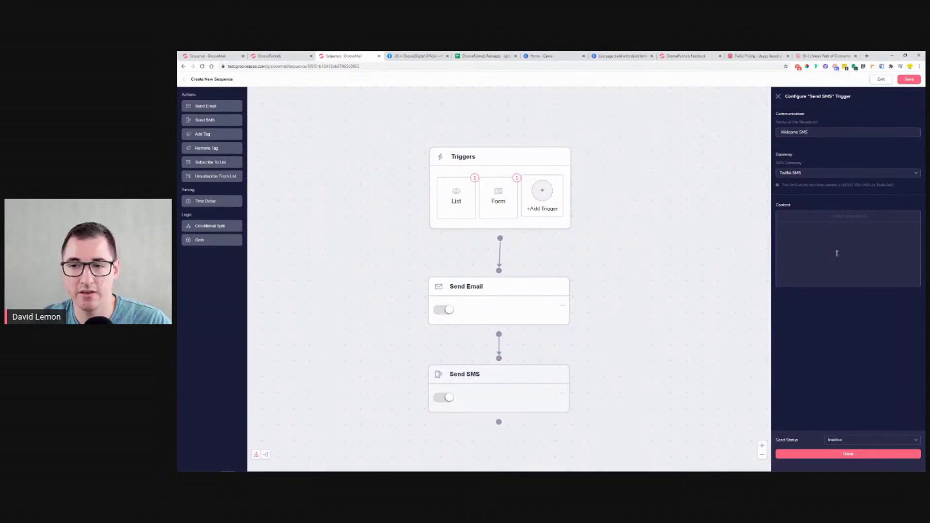
text(dsuhgosdughsdougsiouhs)
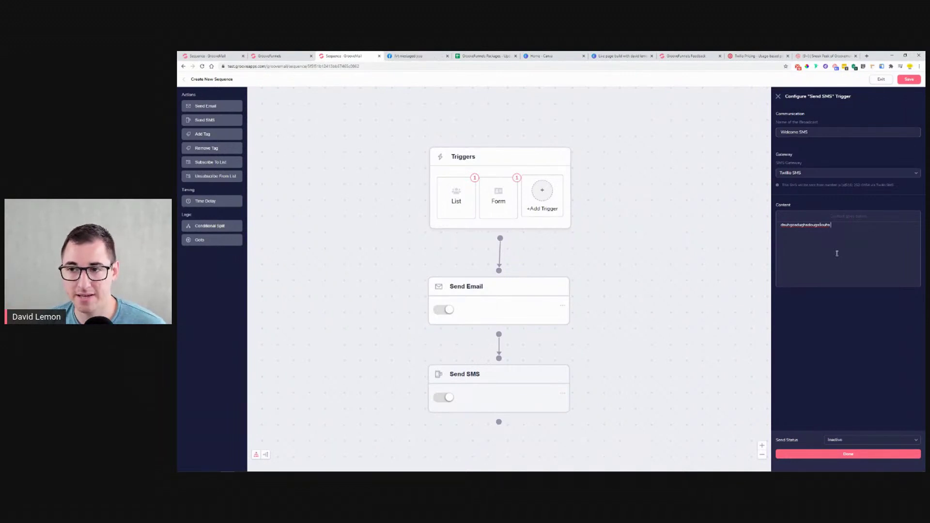
click(872, 440)
click(853, 447)
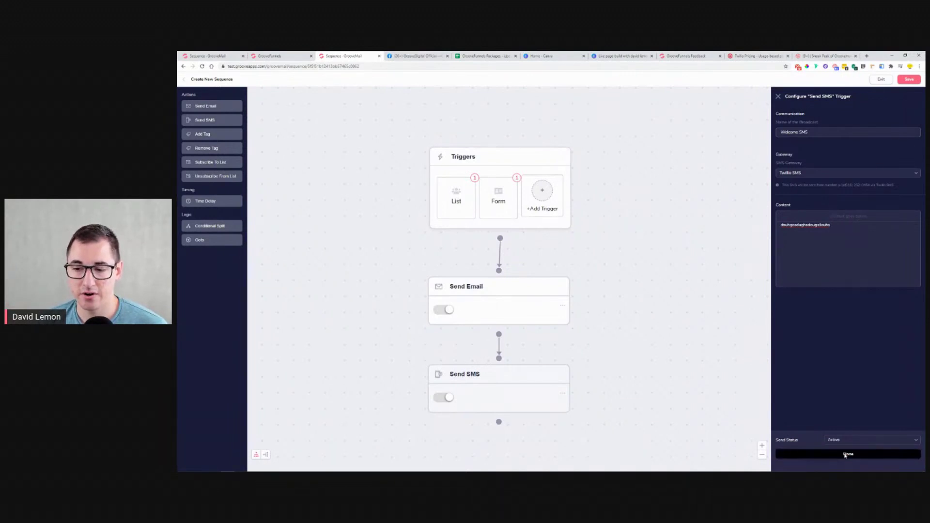
click(848, 454)
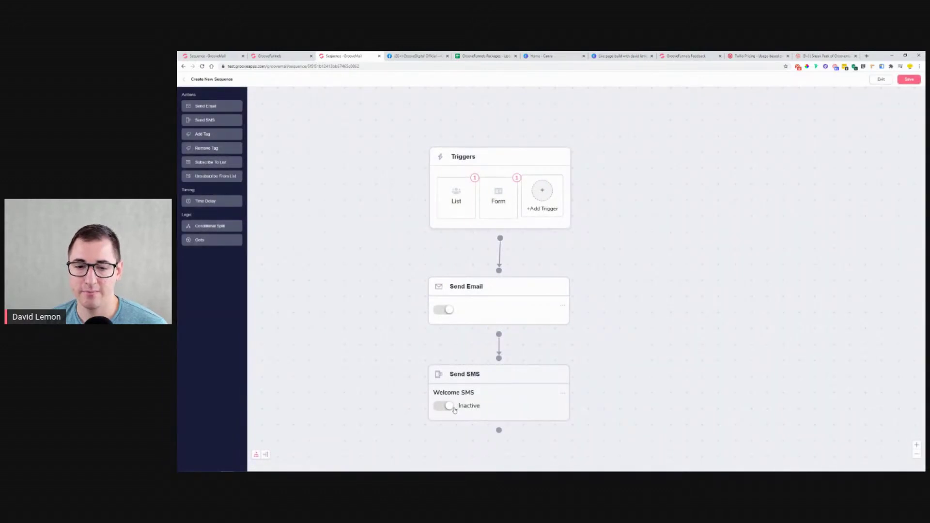
click(450, 408)
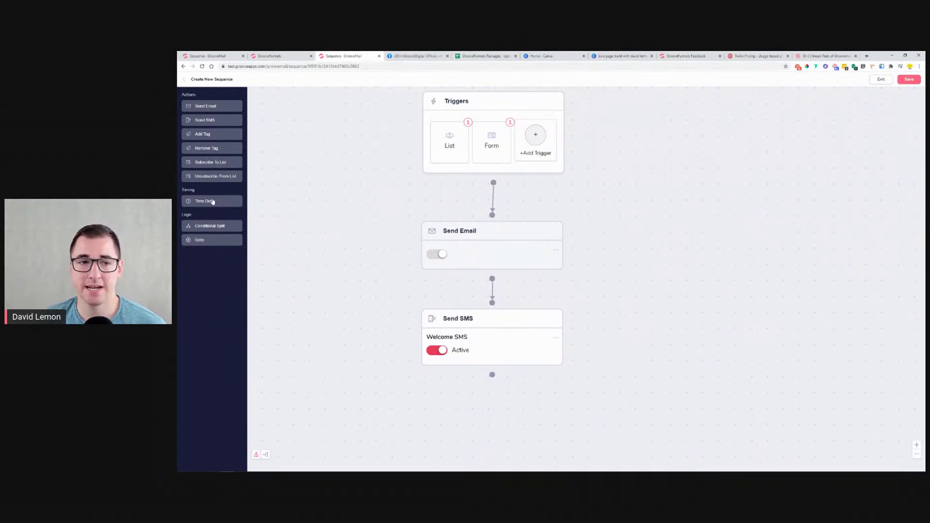
Step: Add a Time Delay step after Welcome SMS set to wait 1 day
drag(212, 201, 510, 411)
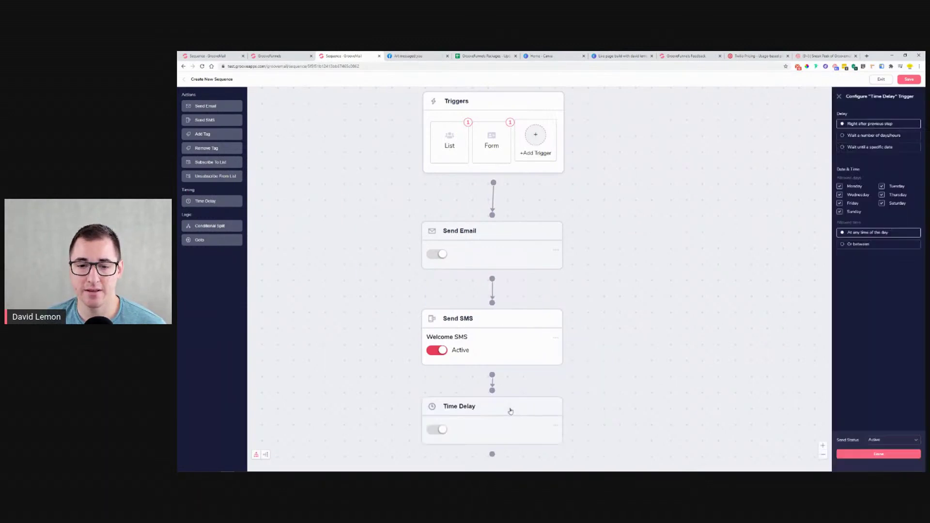
drag(677, 364, 673, 324)
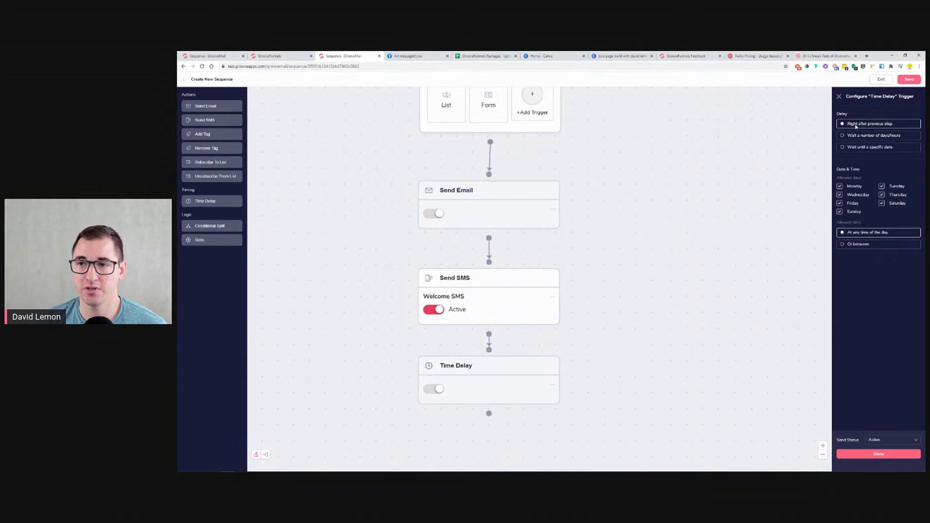
click(884, 136)
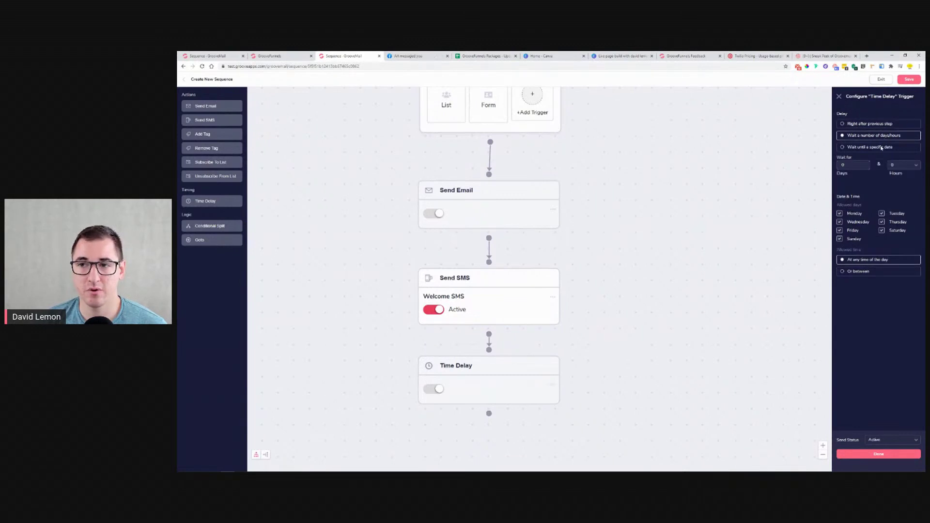
double_click(856, 166)
text(1)
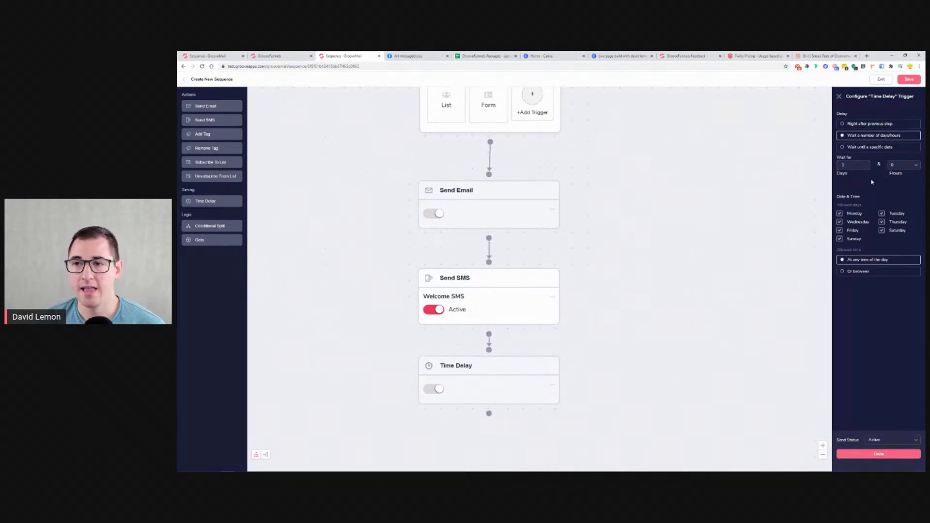
click(860, 149)
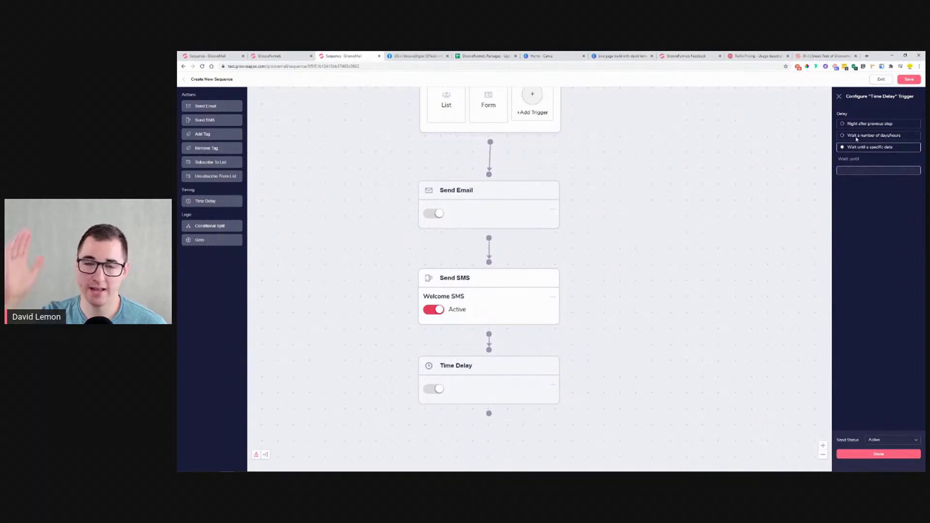
click(857, 137)
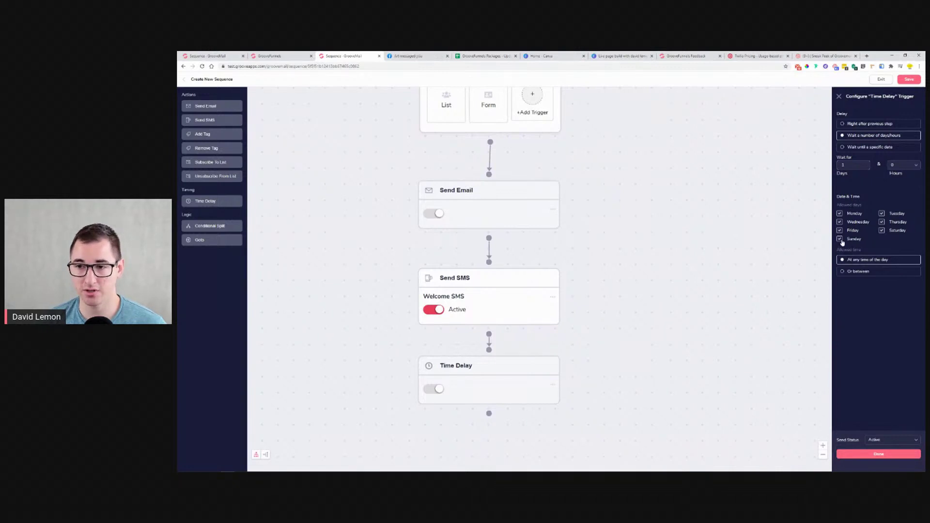
Step: Untick Saturday and Sunday, try a time window, then allow any time of day and save
click(840, 239)
click(882, 231)
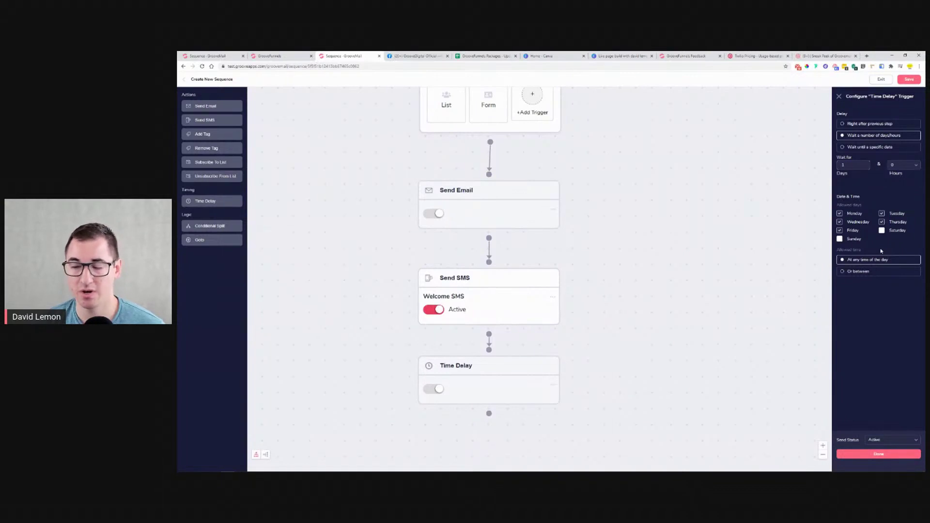
click(854, 273)
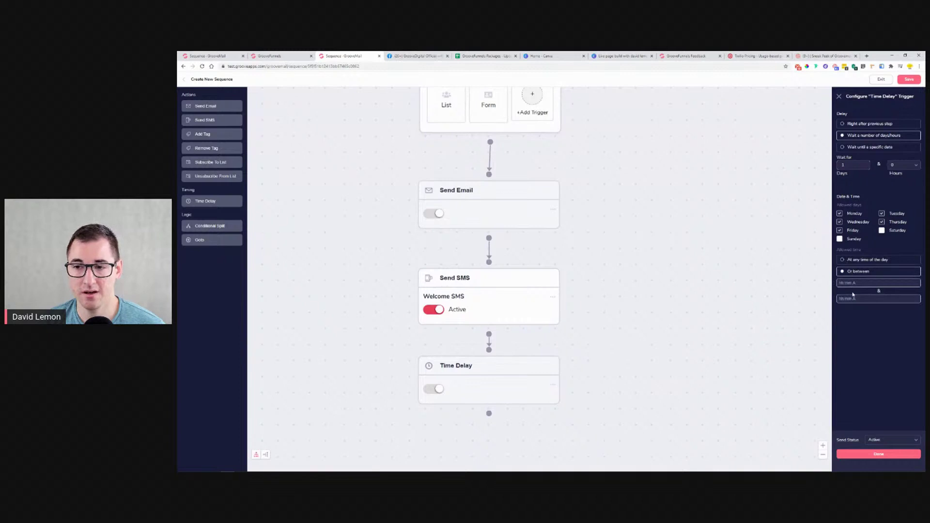
click(853, 285)
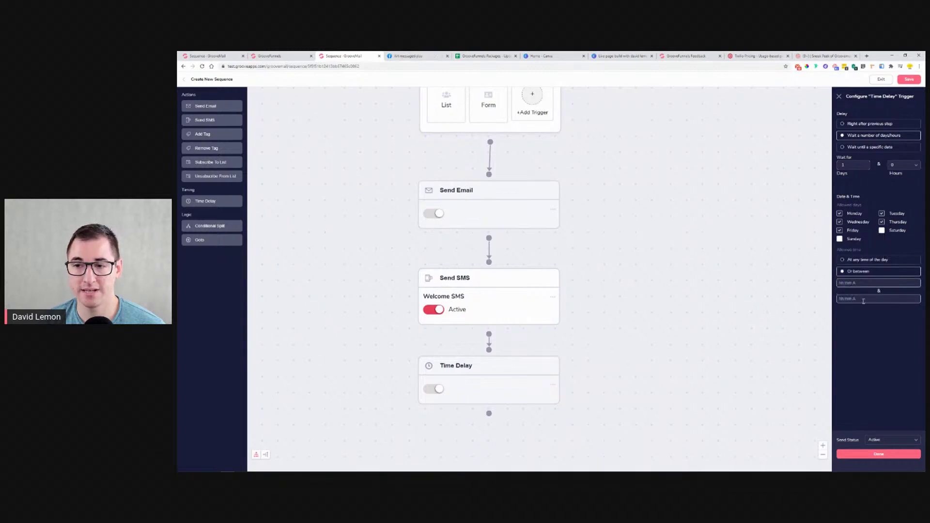
click(863, 299)
click(870, 331)
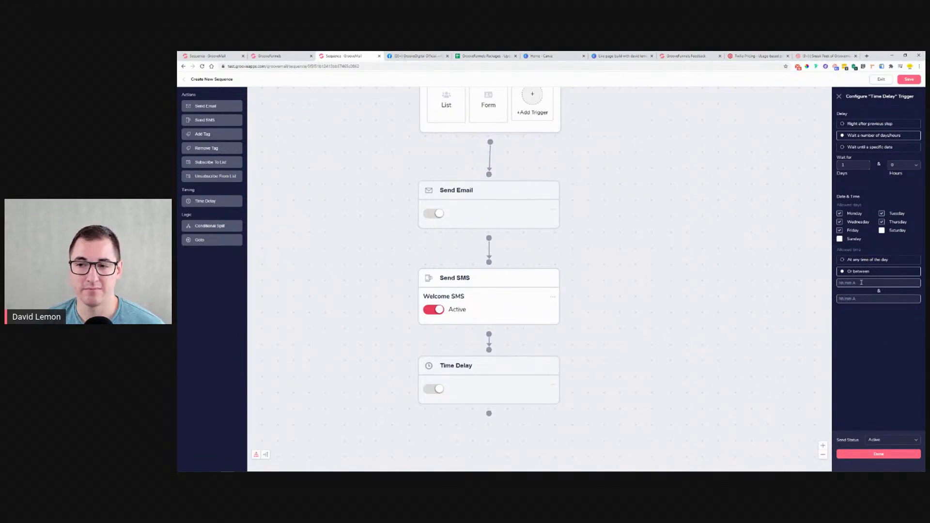
click(854, 262)
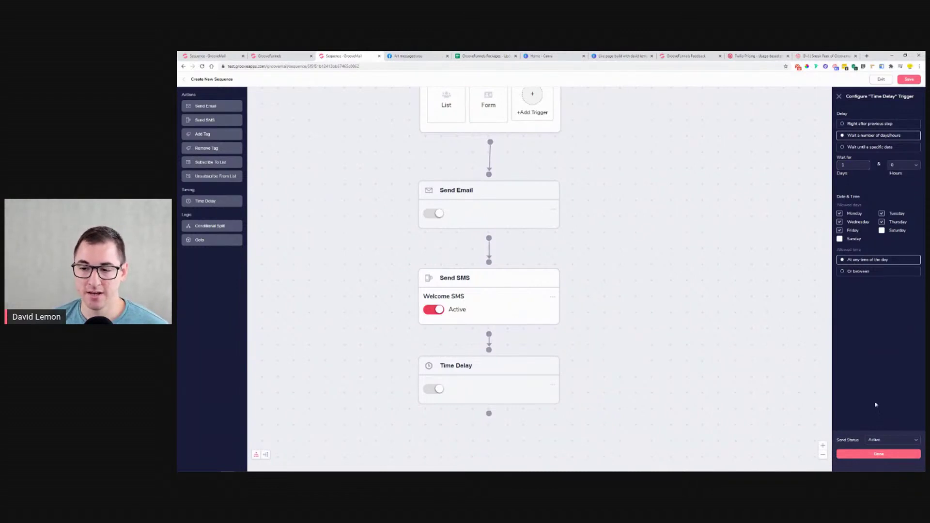
click(847, 453)
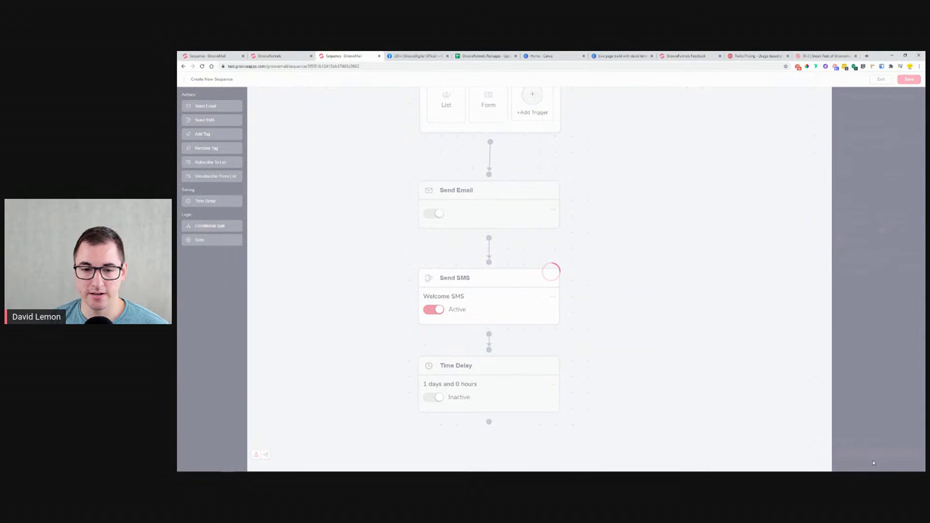
Step: Switch the 1-day Time Delay after Welcome SMS to Active and add an Add Tag step below it
click(436, 398)
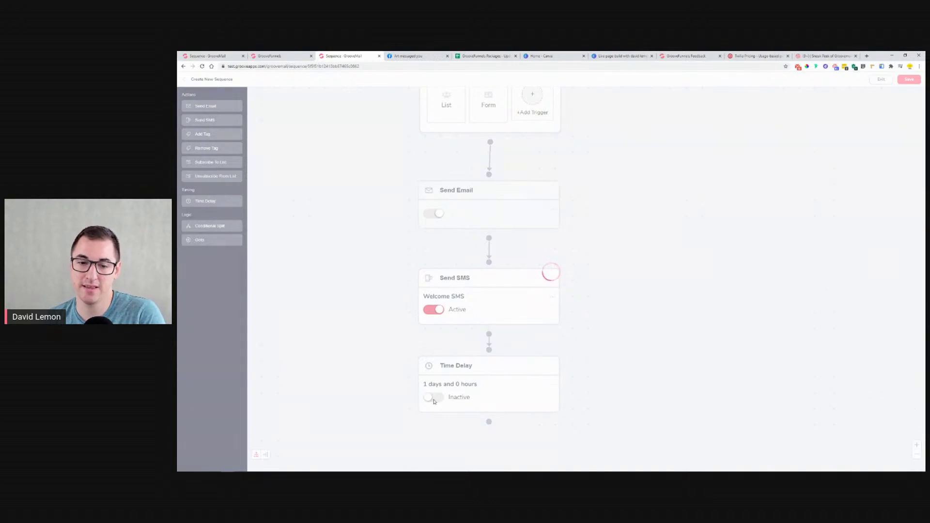
scroll(434, 401, up, 2)
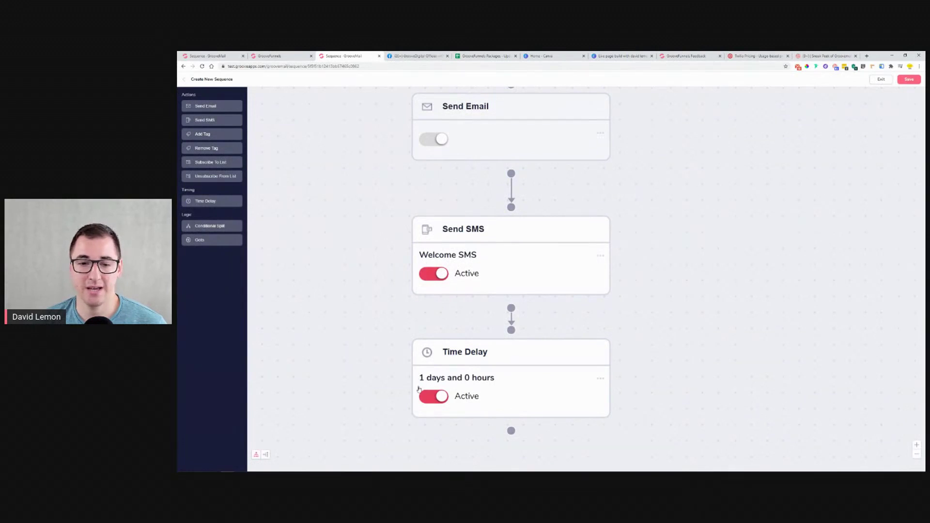
click(916, 454)
drag(820, 413, 745, 251)
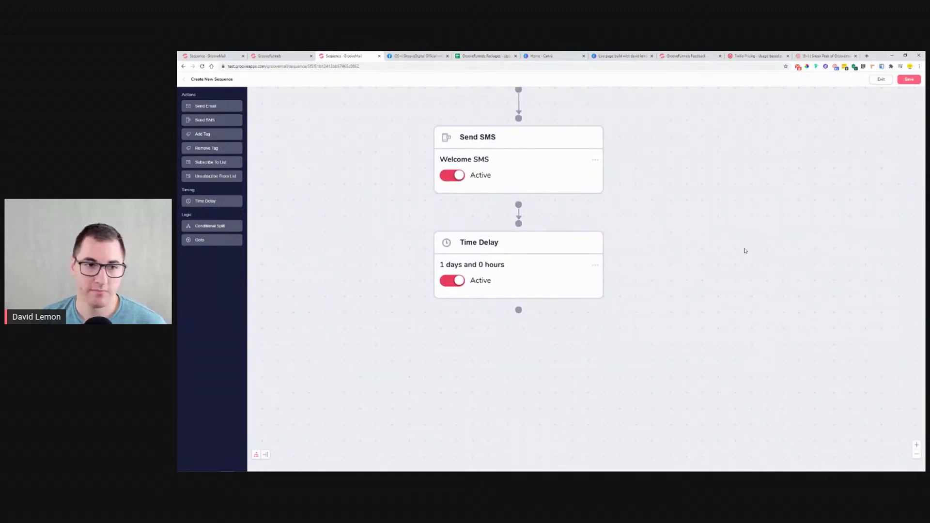
drag(404, 184, 381, 166)
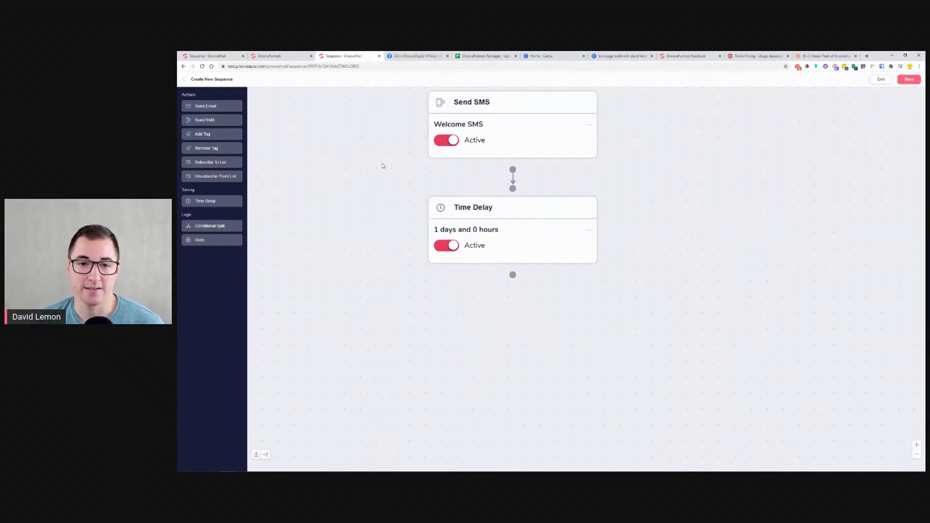
click(216, 135)
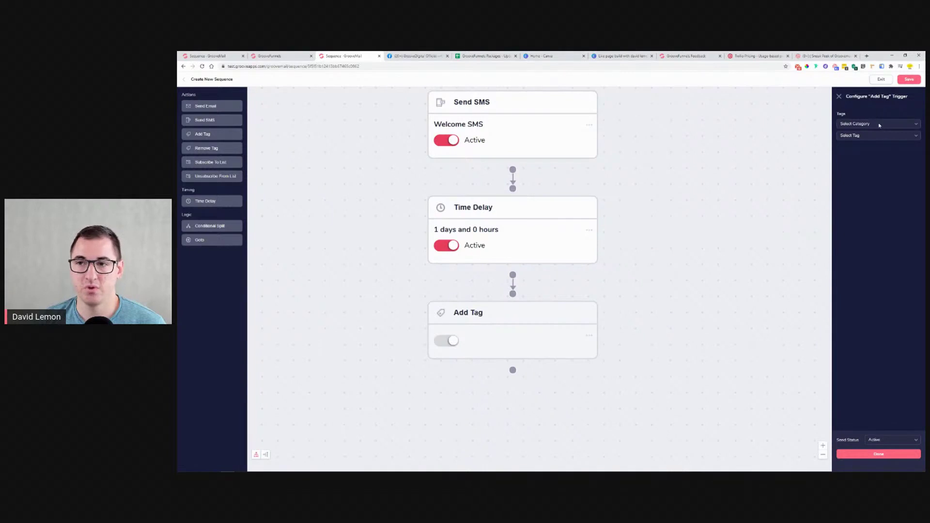
Step: Check the empty Select Tag list, then place a Subscribe To List step below Add Tag
click(860, 137)
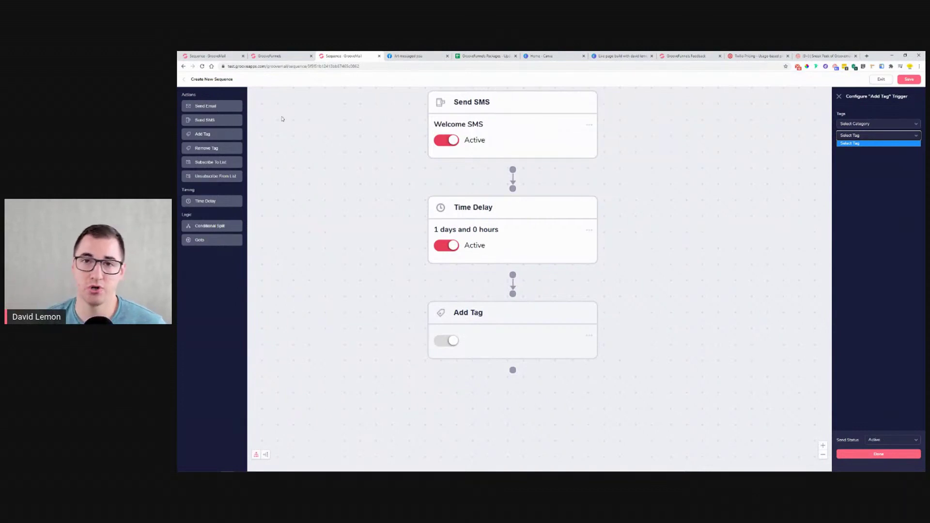
click(878, 148)
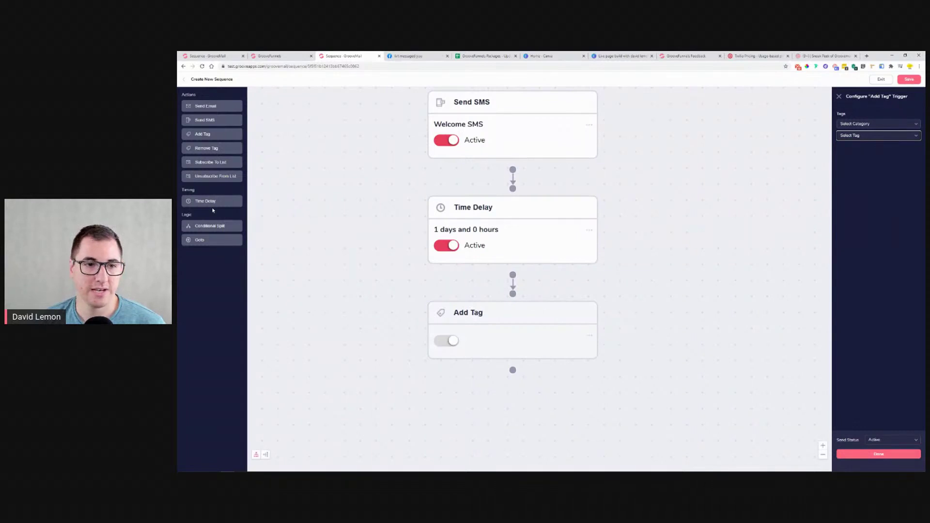
drag(210, 164, 531, 419)
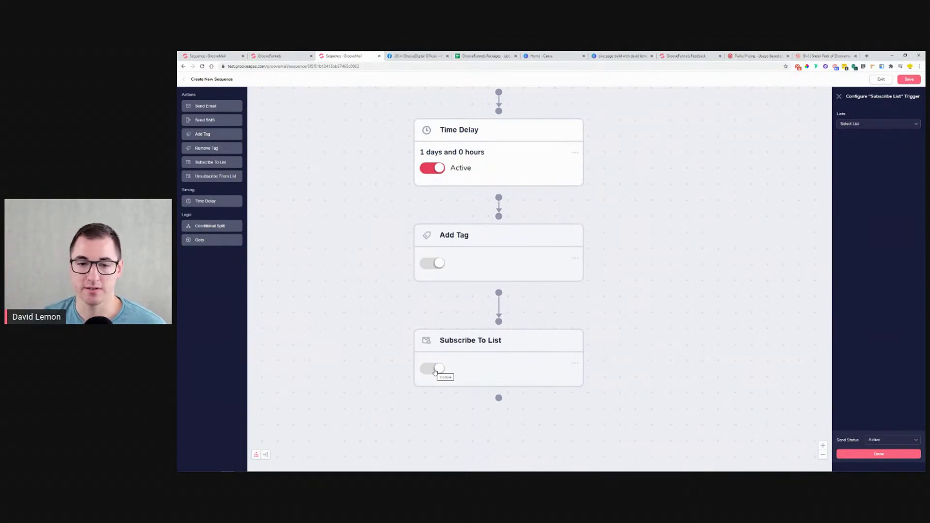
Step: Point the Subscribe To List step at the LemonTemplates subscribers list
click(434, 369)
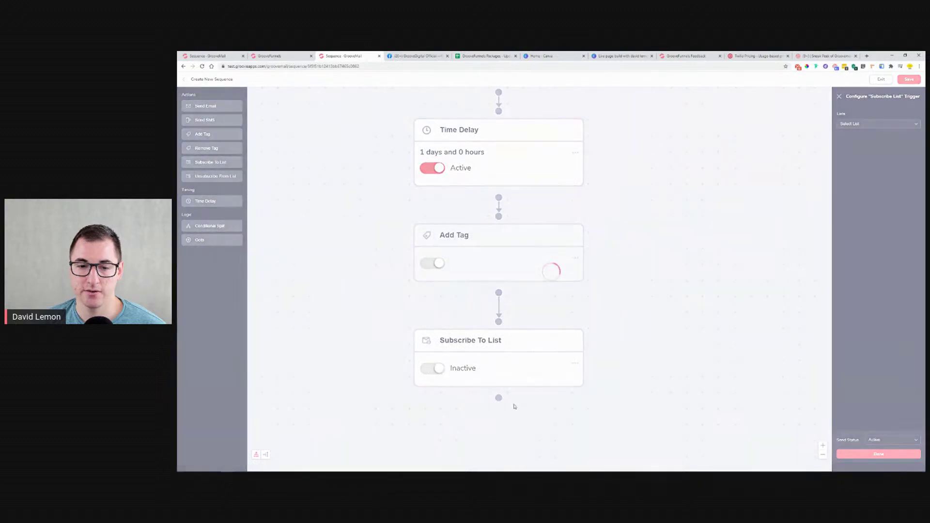
click(858, 126)
click(867, 143)
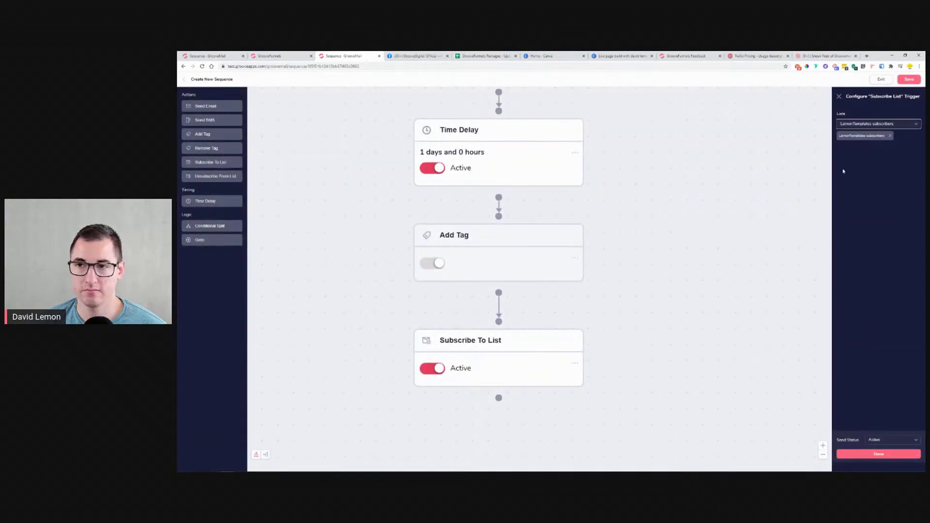
click(879, 454)
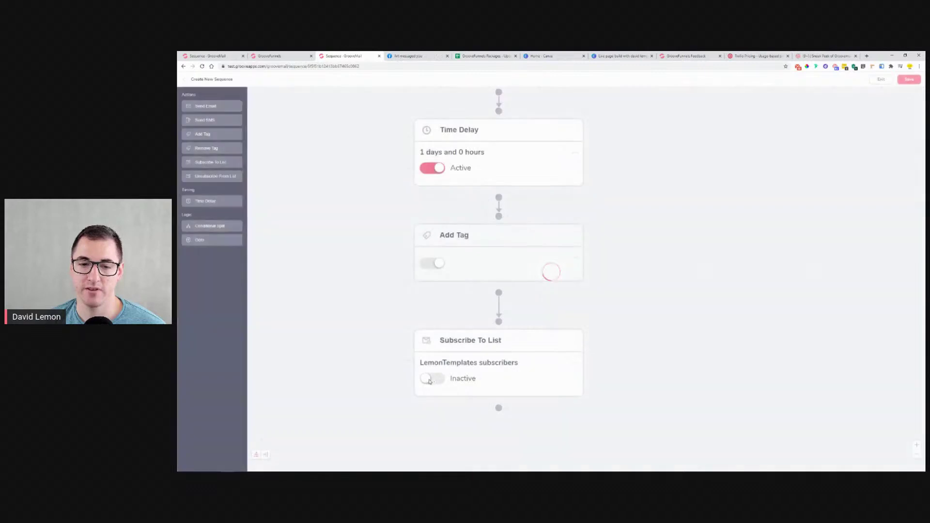
Step: Set the Subscribe To List step Active and add a Conditional Split below it
click(445, 380)
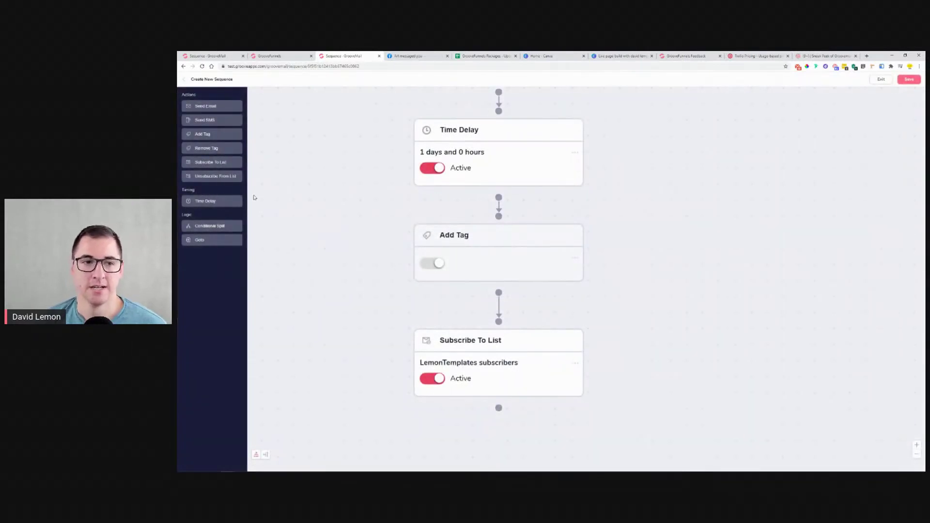
scroll(339, 232, down, 3)
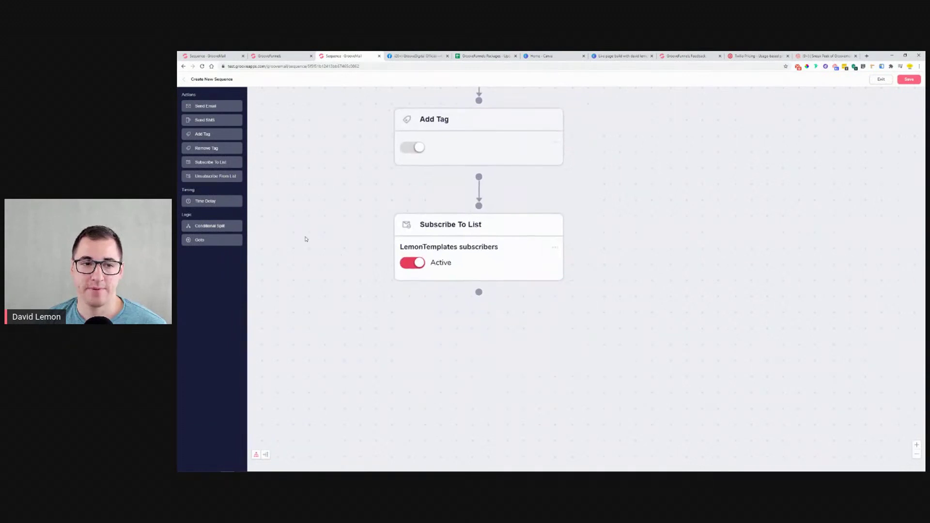
drag(203, 233, 577, 318)
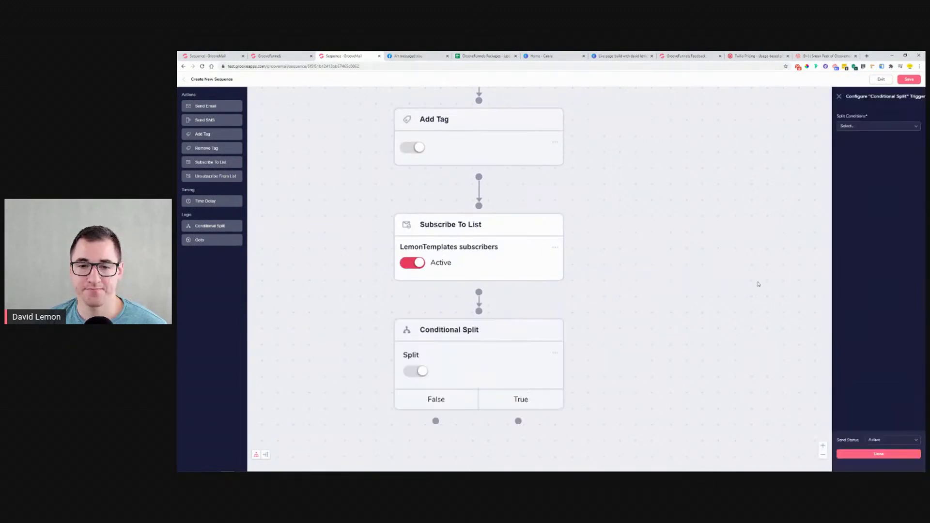
Step: Make the Conditional Split check 'Has tag' for the LemonTemplates tag
scroll(741, 303, down, 2)
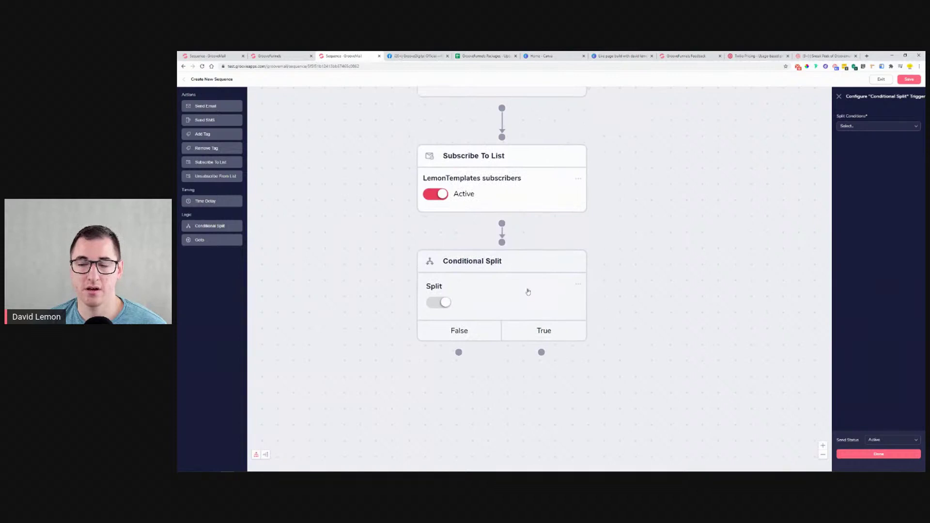
click(843, 127)
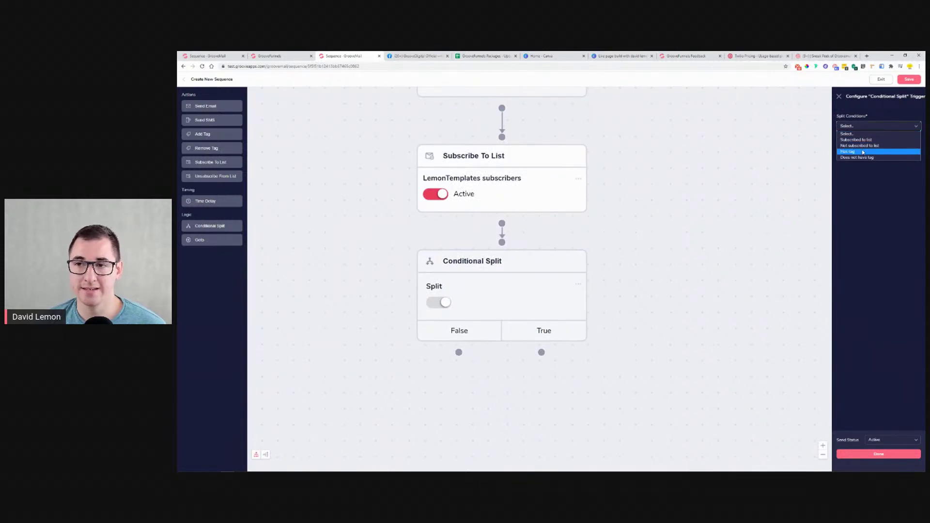
click(863, 152)
click(867, 150)
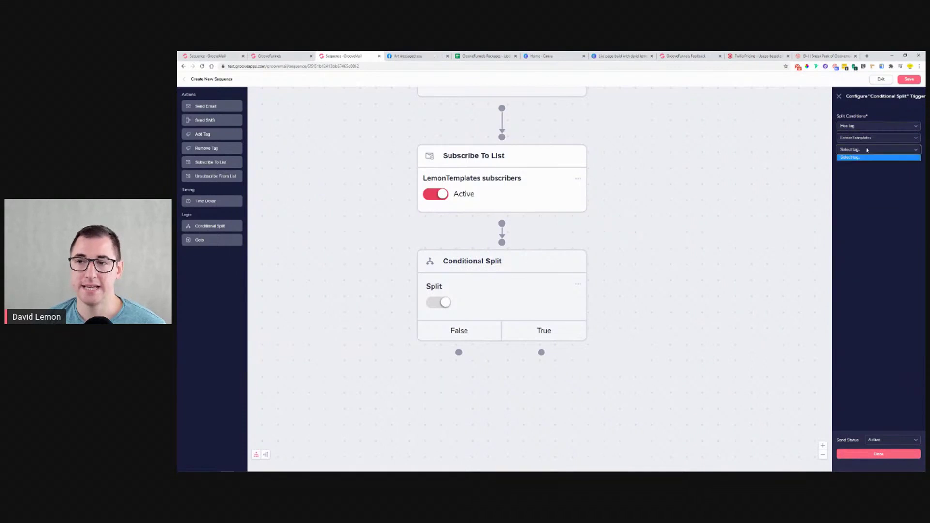
click(868, 150)
click(868, 150)
click(867, 164)
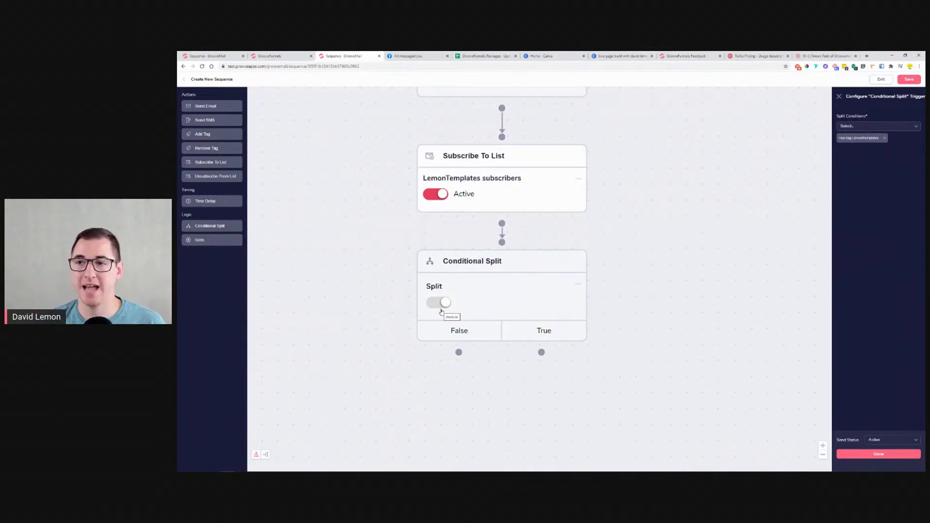
Step: Review the has-tag condition and start a connection from the split's False branch
click(878, 129)
click(873, 153)
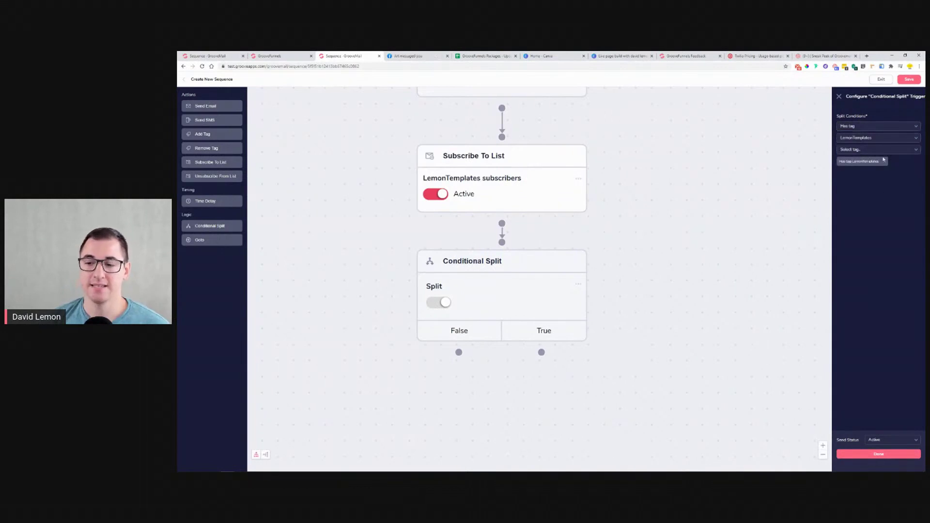
drag(459, 356, 266, 149)
Step: Add a Send Email step under the Conditional Split's False branch
click(209, 107)
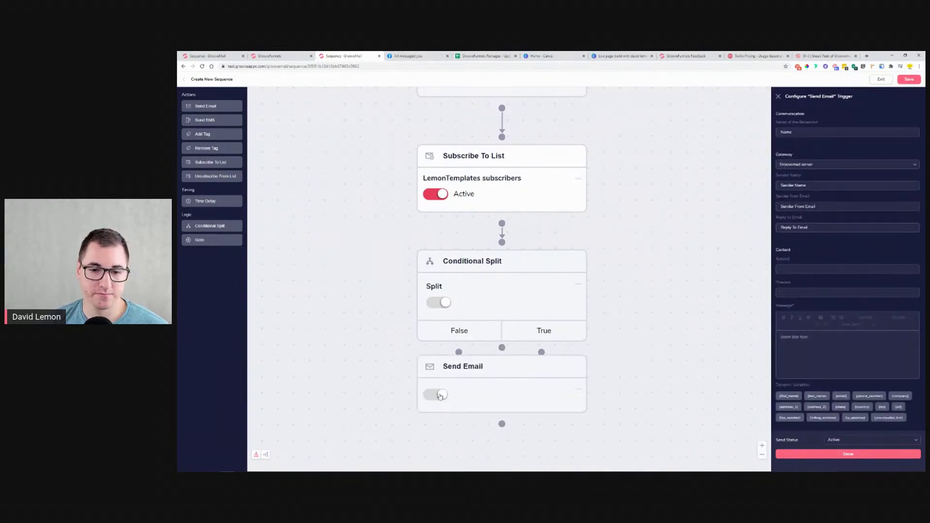
drag(490, 366, 433, 410)
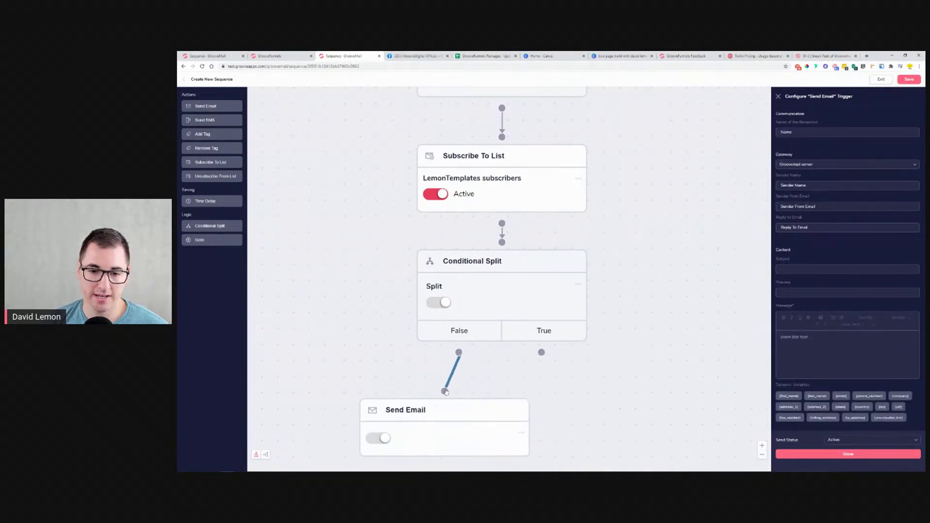
drag(475, 413, 402, 398)
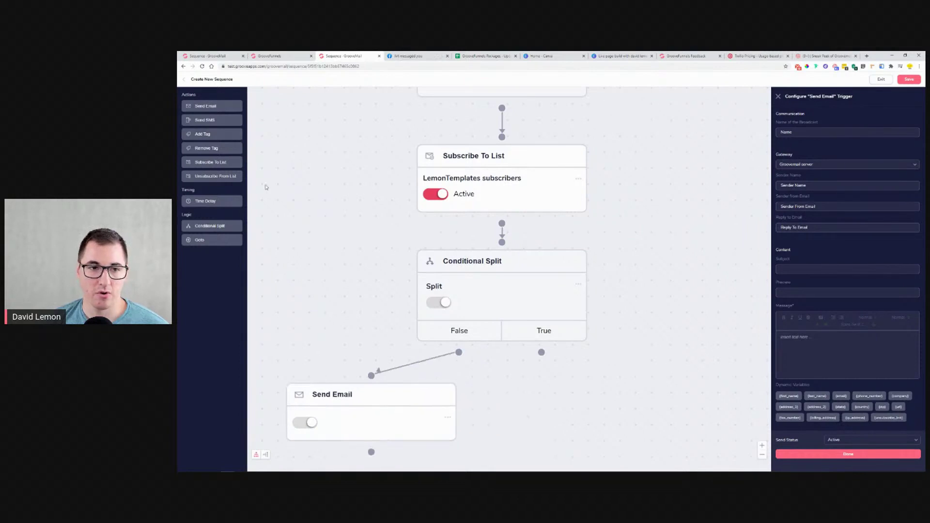
Step: Add a Send SMS step and rearrange it beside the extra Send Email, bringing up its delete option
drag(206, 120, 559, 384)
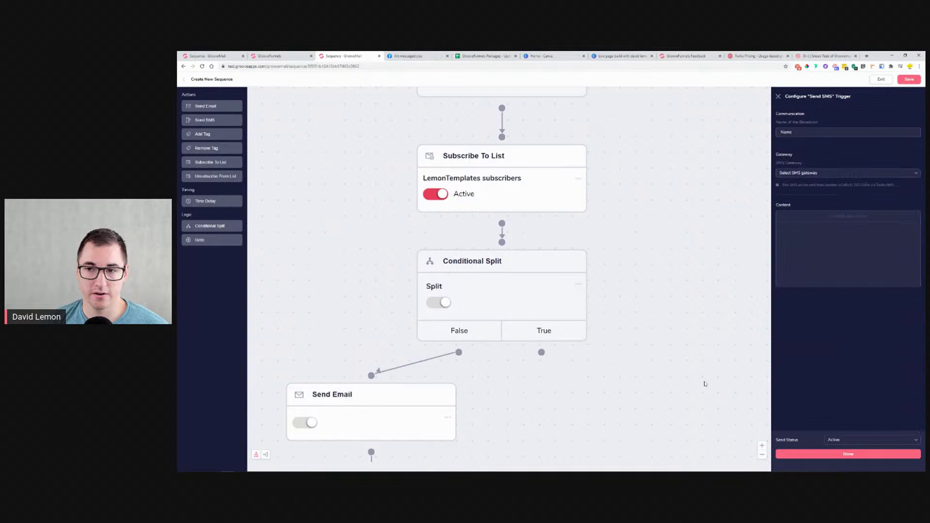
drag(711, 379, 693, 281)
drag(380, 396, 619, 364)
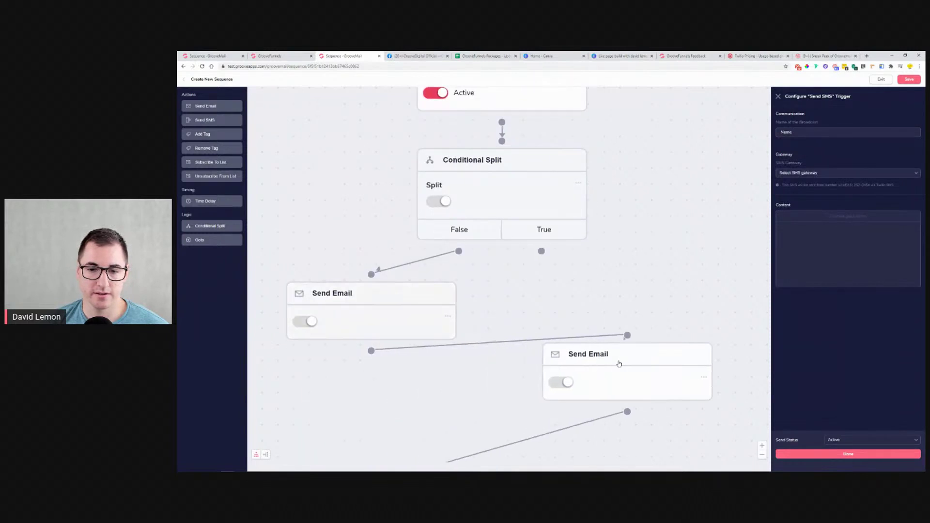
click(700, 381)
click(704, 373)
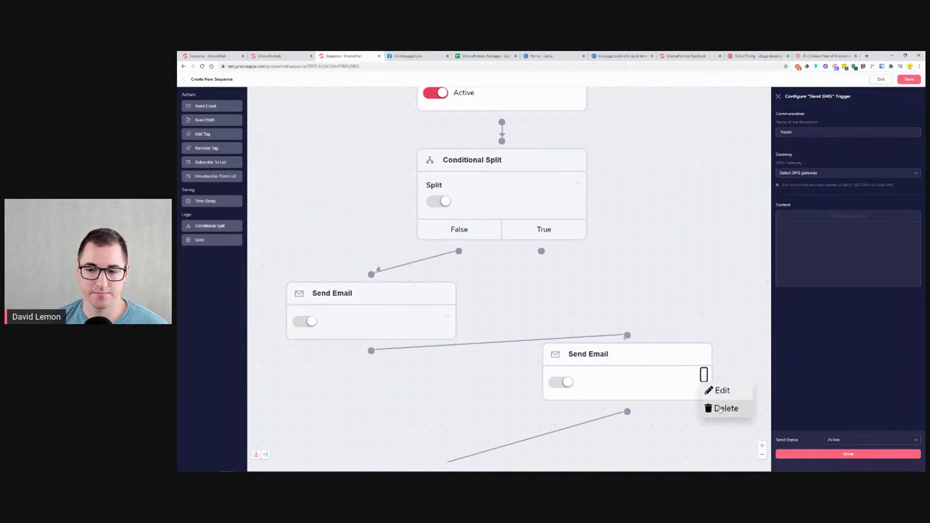
scroll(546, 412, down, 4)
drag(545, 413, 543, 279)
drag(443, 323, 619, 306)
drag(605, 233, 499, 266)
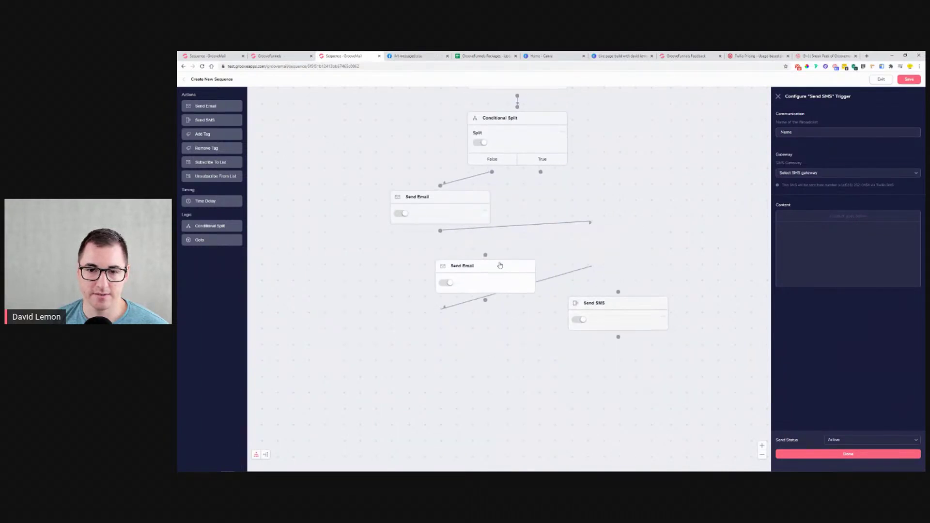
click(531, 282)
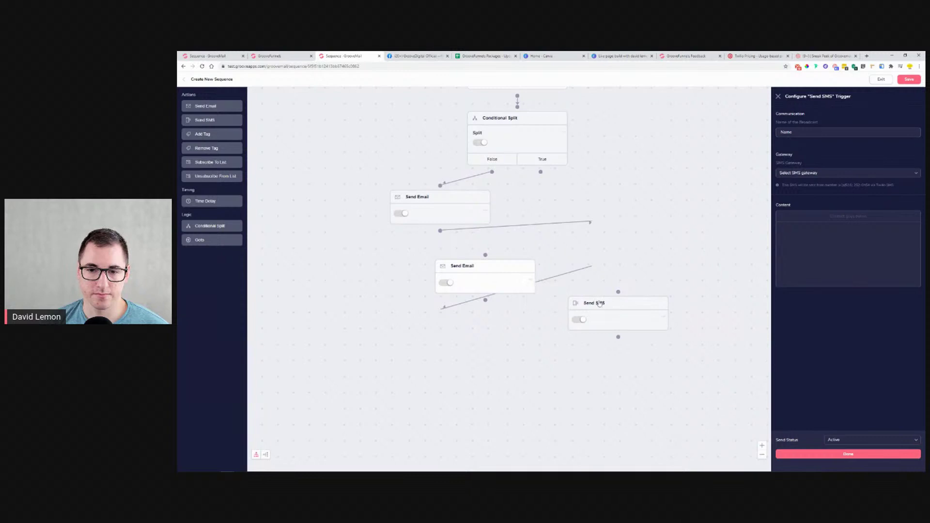
Step: Connect the split's True branch to the Send SMS step and save the sequence
drag(624, 309, 617, 238)
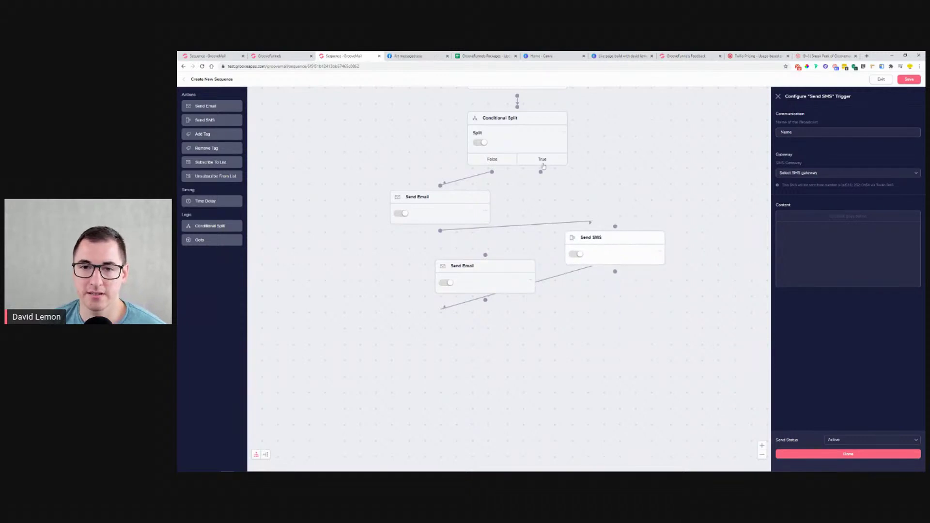
drag(541, 173, 615, 226)
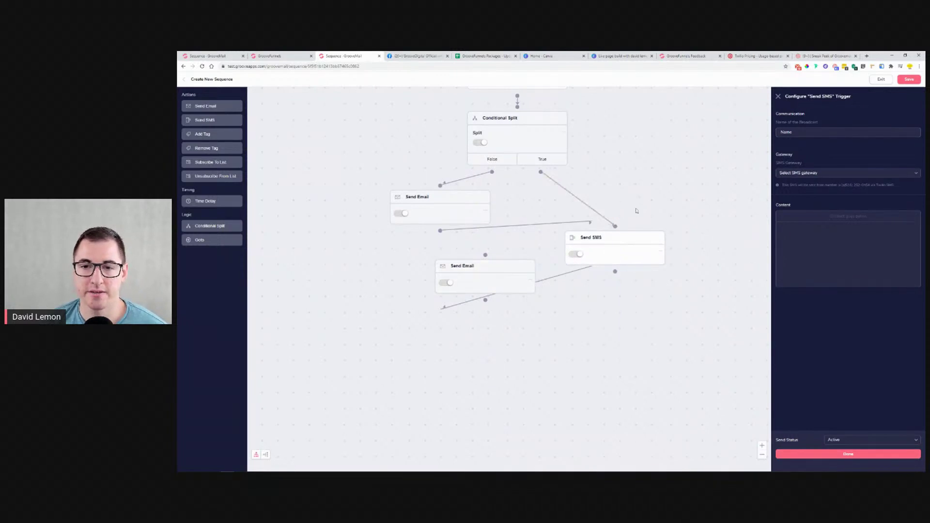
click(909, 79)
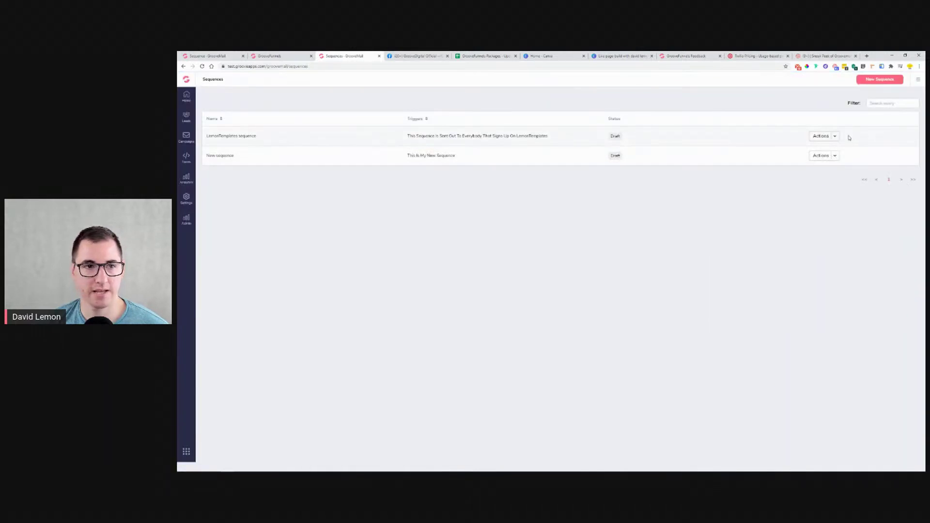
Step: Reopen the New sequence in the builder via Actions > Edit and Update
click(832, 156)
click(820, 170)
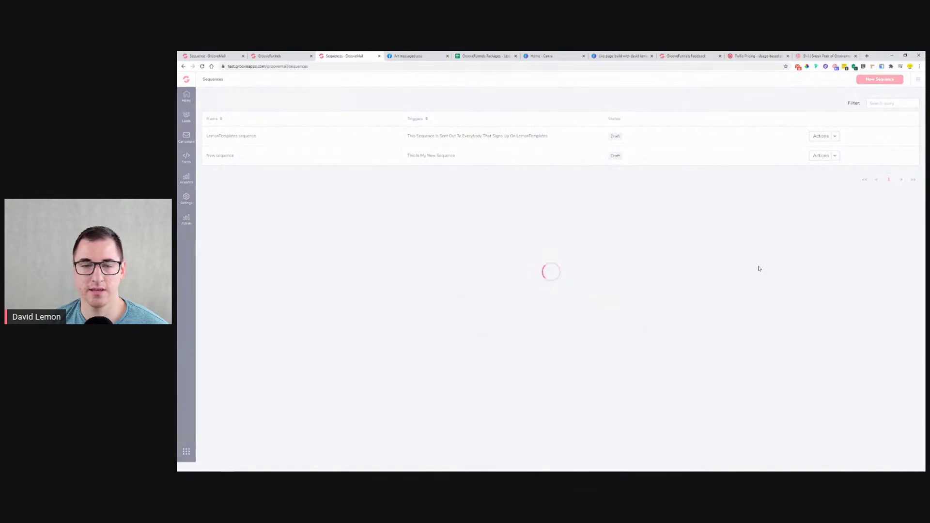
click(608, 302)
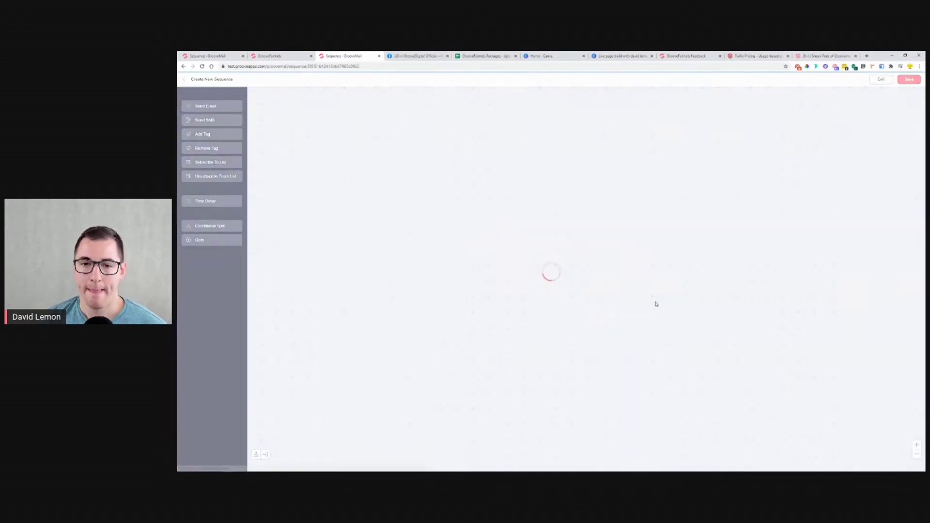
Step: Shift the first Send Email, Send SMS and Time Delay steps to the left
drag(648, 303, 641, 131)
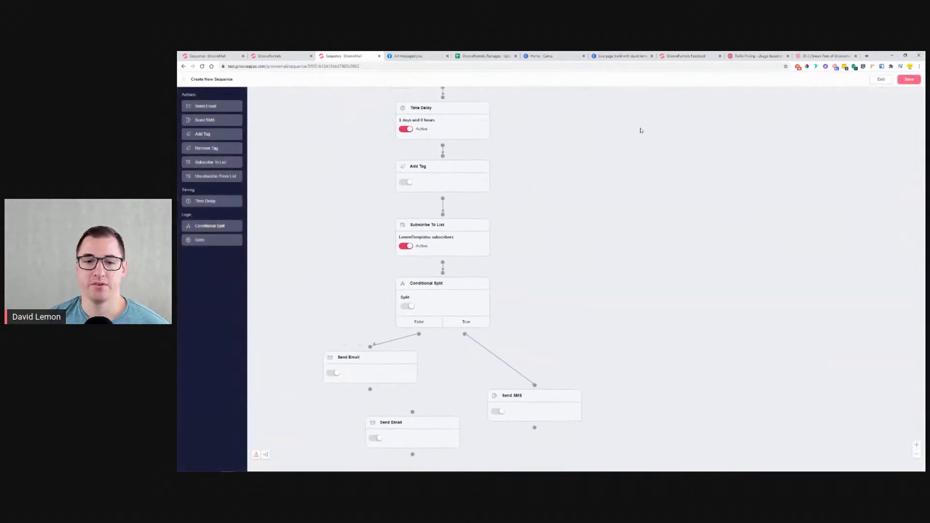
scroll(593, 233, down, 5)
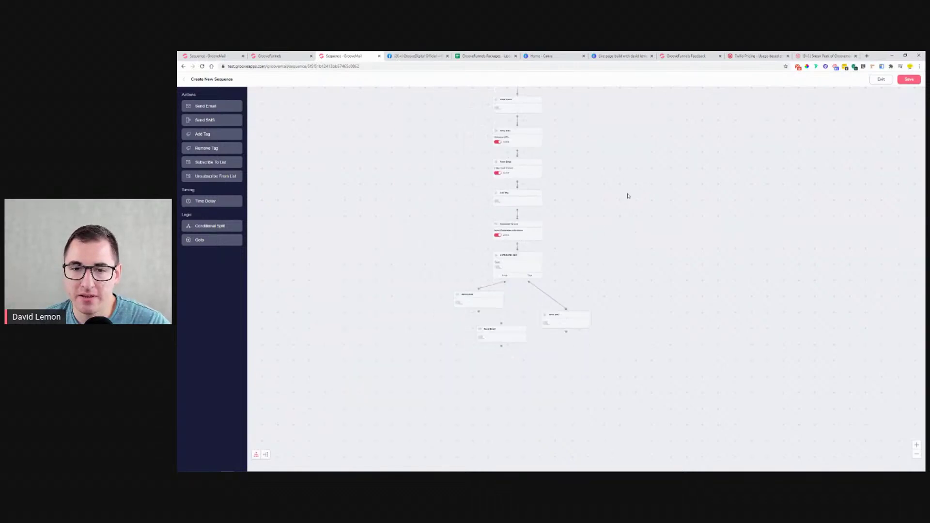
drag(650, 204, 656, 234)
scroll(656, 235, up, 1)
scroll(656, 235, up, 1)
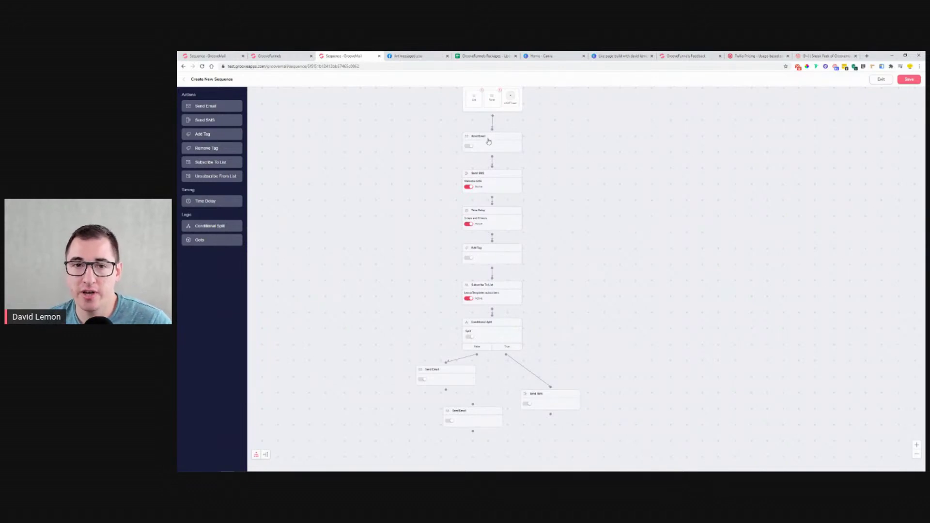
drag(489, 142, 382, 133)
mouse_move(498, 179)
mouse_down()
mouse_move(386, 172)
mouse_move(501, 177)
mouse_up()
drag(385, 137, 496, 139)
drag(508, 173, 504, 175)
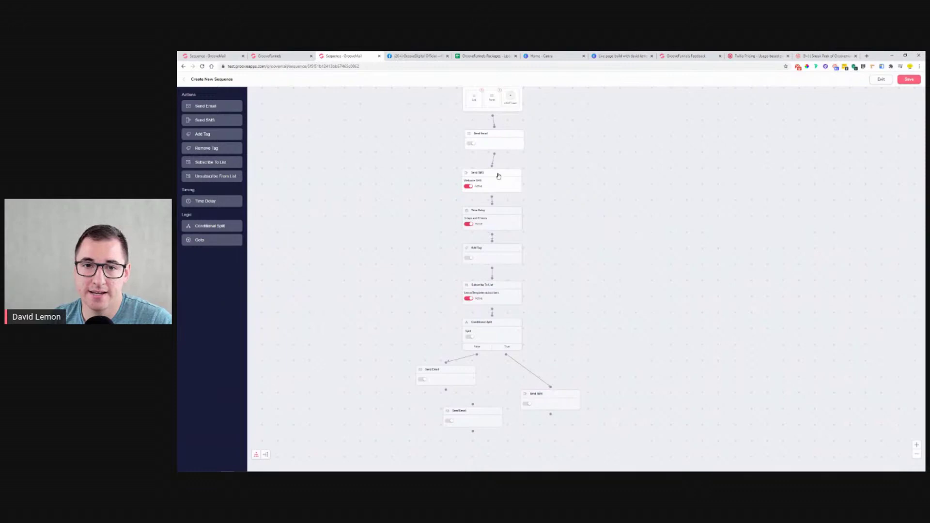
mouse_move(492, 176)
mouse_down()
mouse_move(468, 176)
mouse_move(493, 177)
mouse_up()
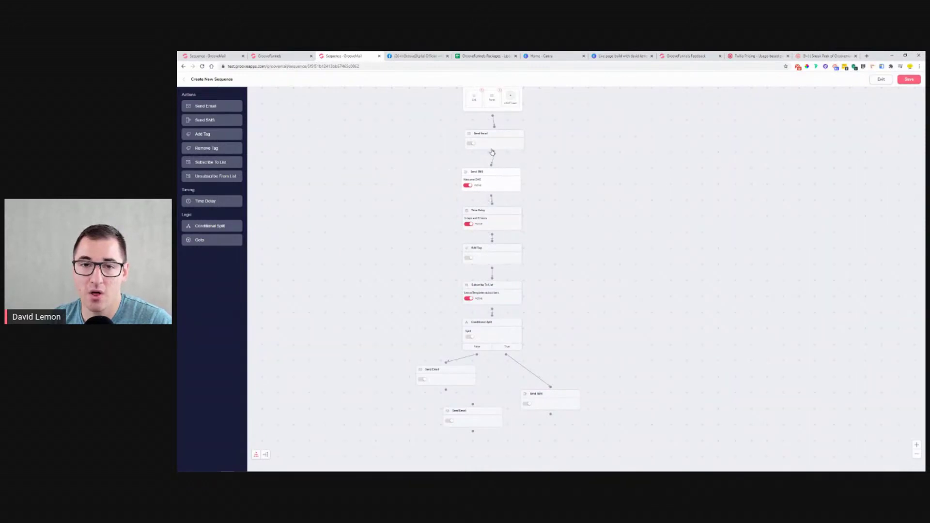
drag(497, 172, 348, 166)
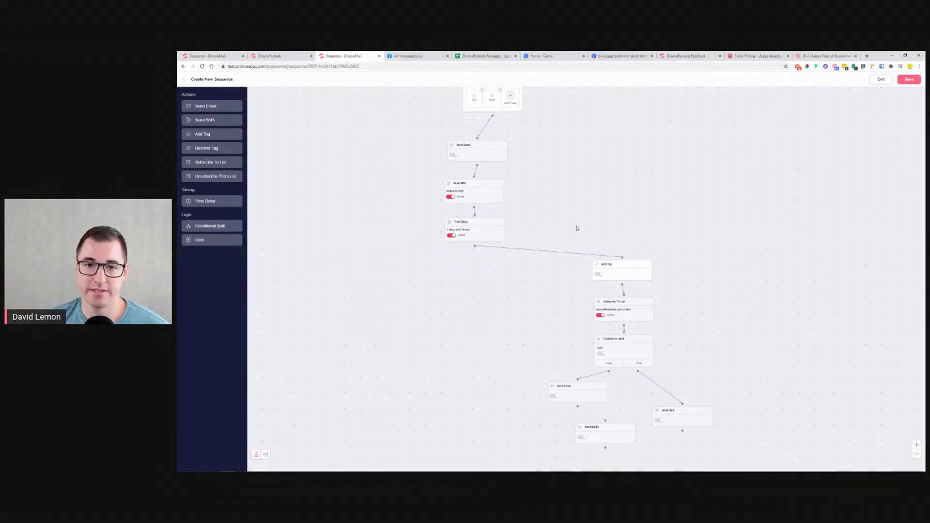
Step: Add a Goto step after Send SMS and move the Conditional Split beside Subscribe To List
click(209, 242)
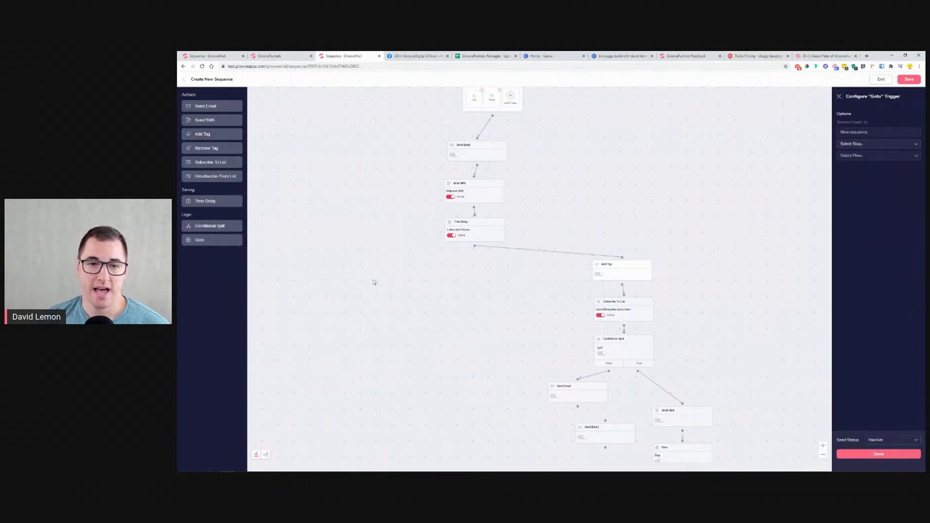
click(869, 144)
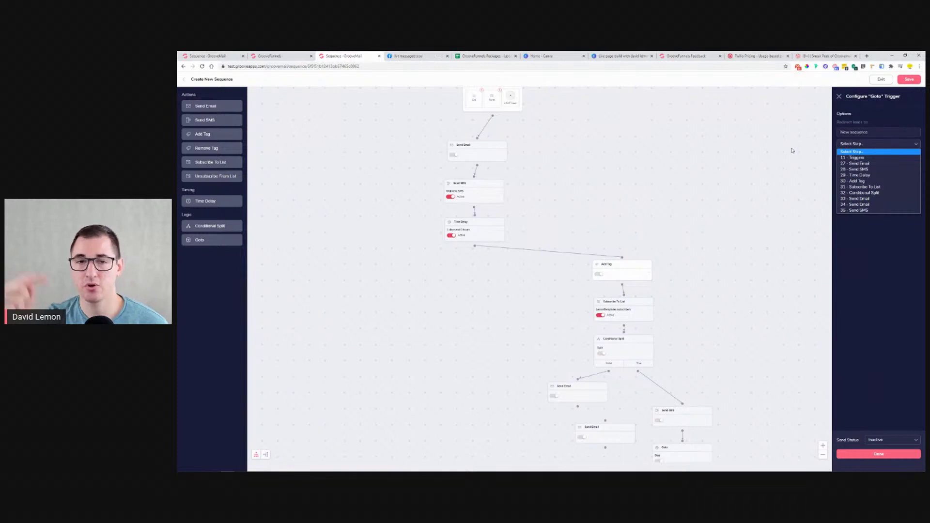
click(507, 163)
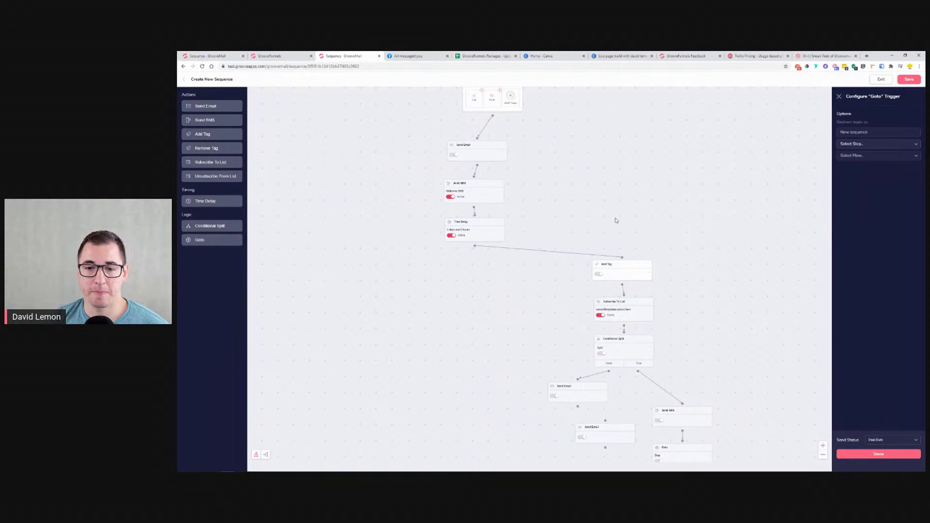
drag(616, 220, 576, 165)
drag(597, 287, 517, 237)
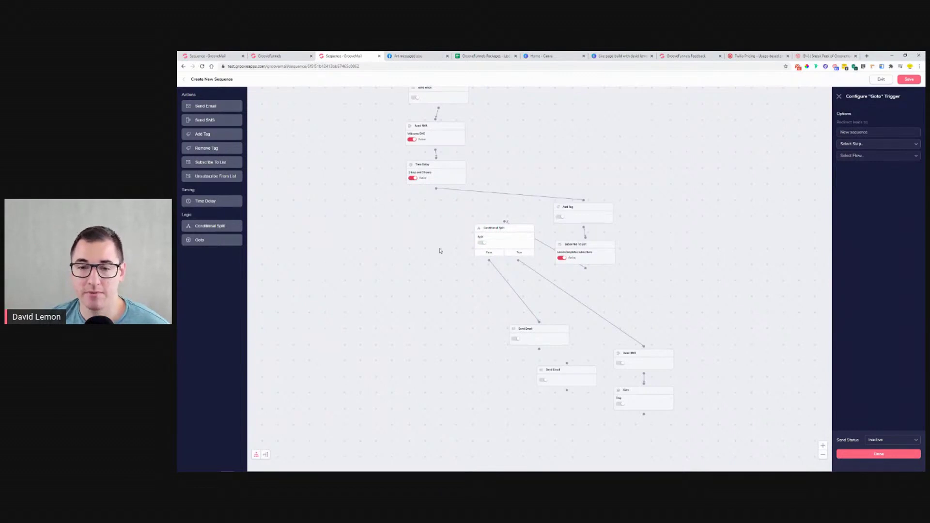
Step: Browse the Goto's Select Step and Select Flow options without choosing a target
click(858, 144)
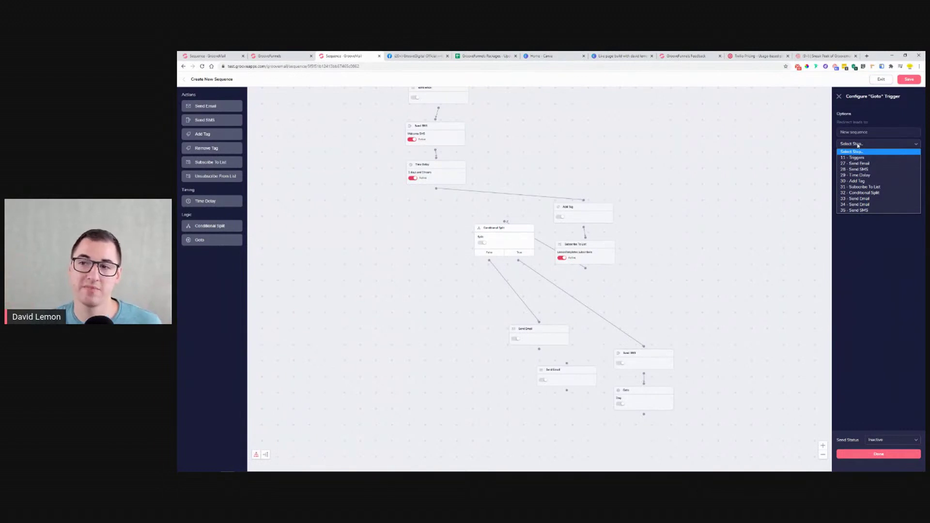
click(858, 145)
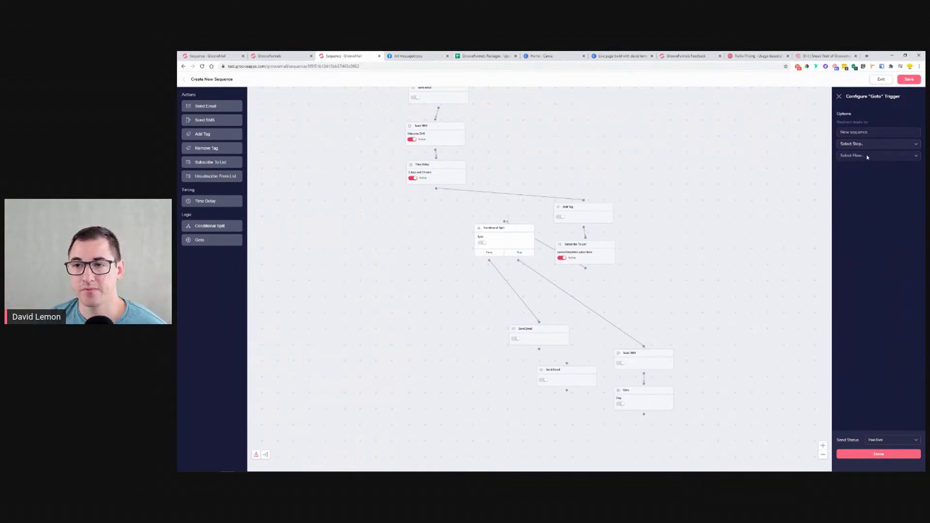
click(868, 157)
click(855, 233)
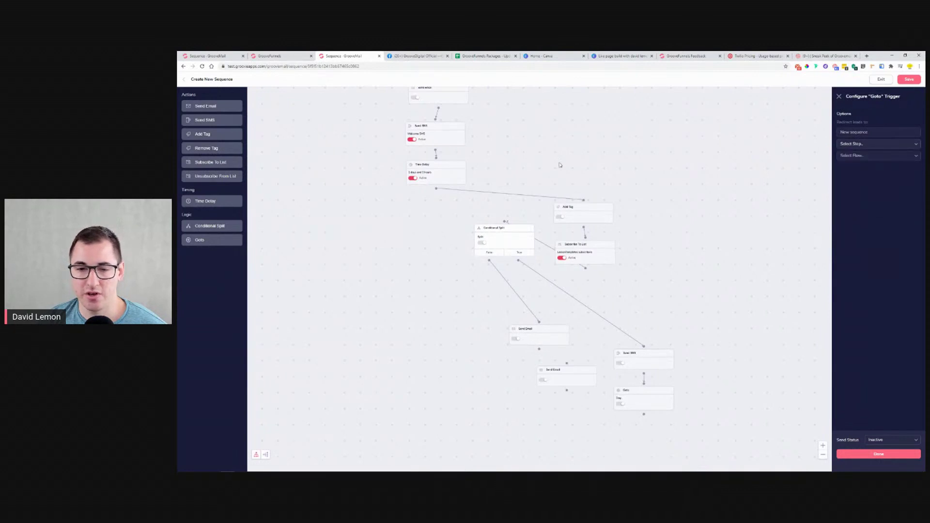
drag(320, 150, 296, 202)
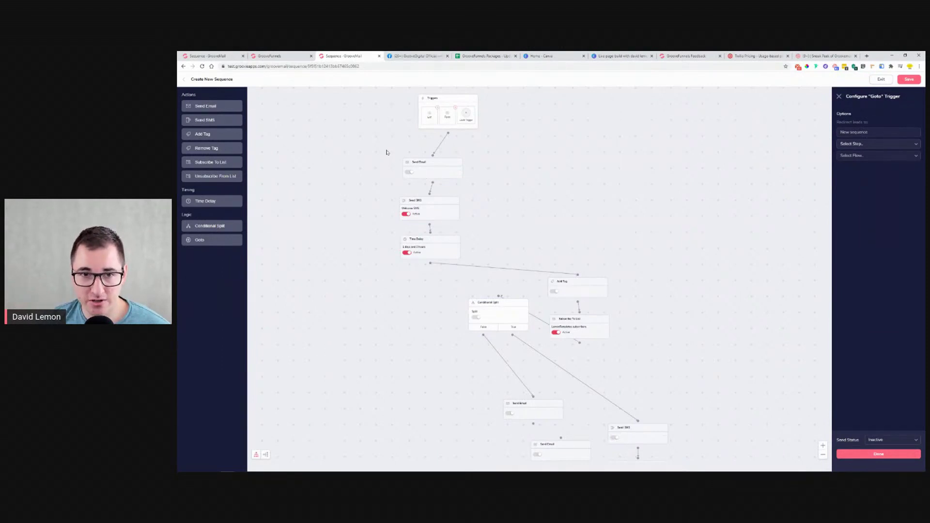
drag(386, 152, 429, 220)
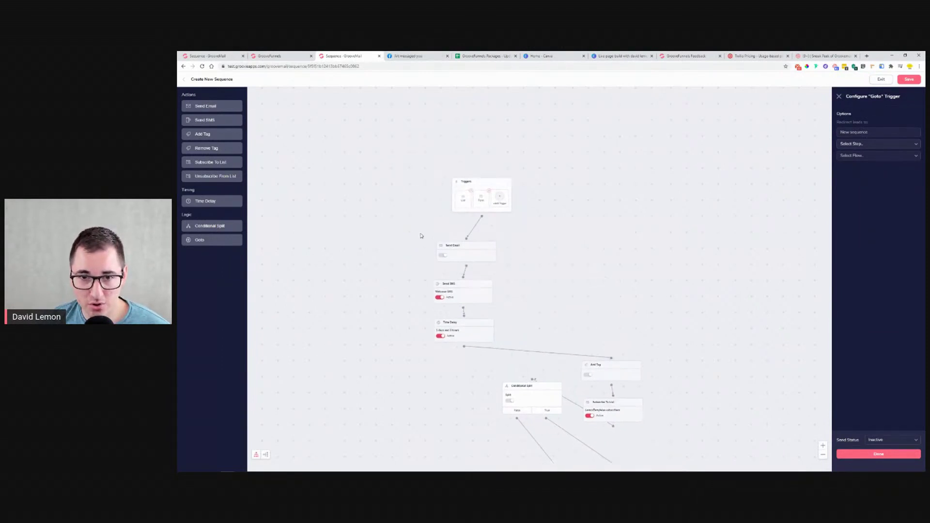
Step: Zoom in on the edited flow and save it, returning to the Sequences list
click(822, 445)
click(823, 446)
click(823, 445)
drag(638, 196, 687, 215)
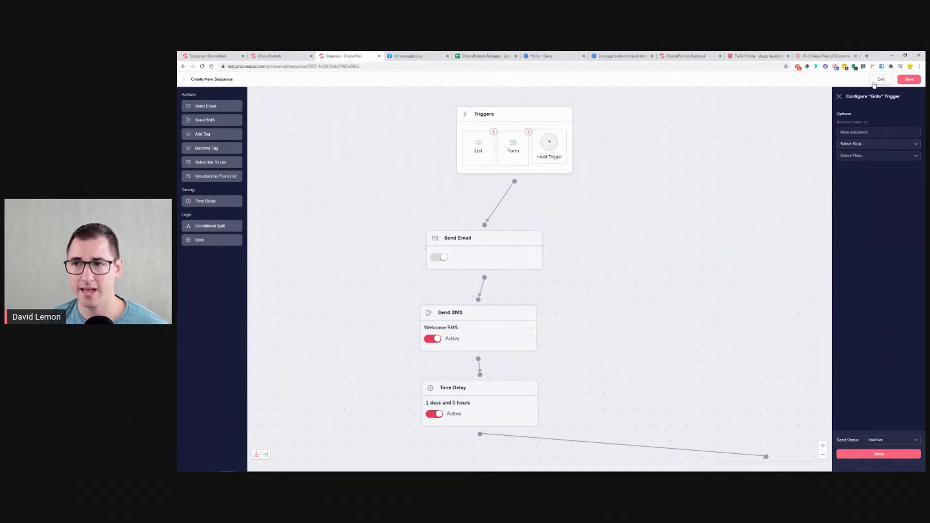
click(909, 79)
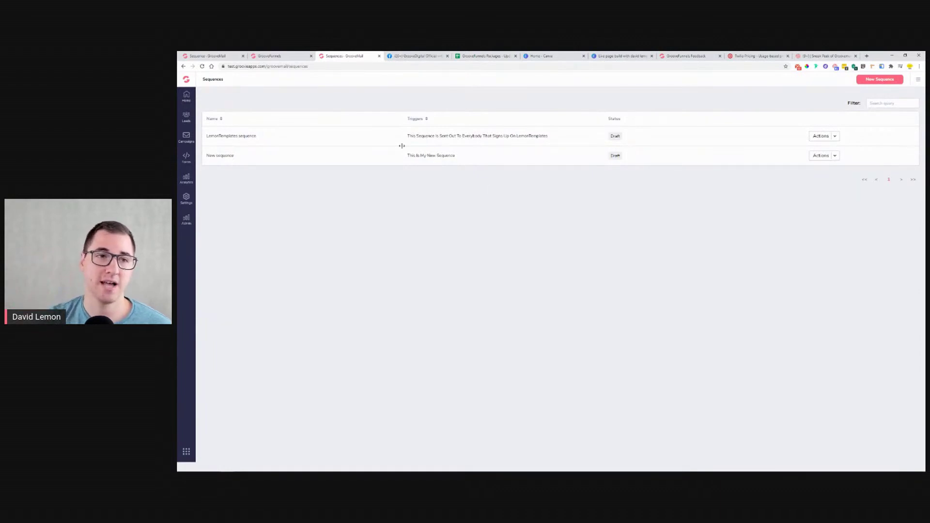
Step: Go to the Forms list, then exit the unsaved sequence editor in the other tab
click(184, 140)
click(187, 157)
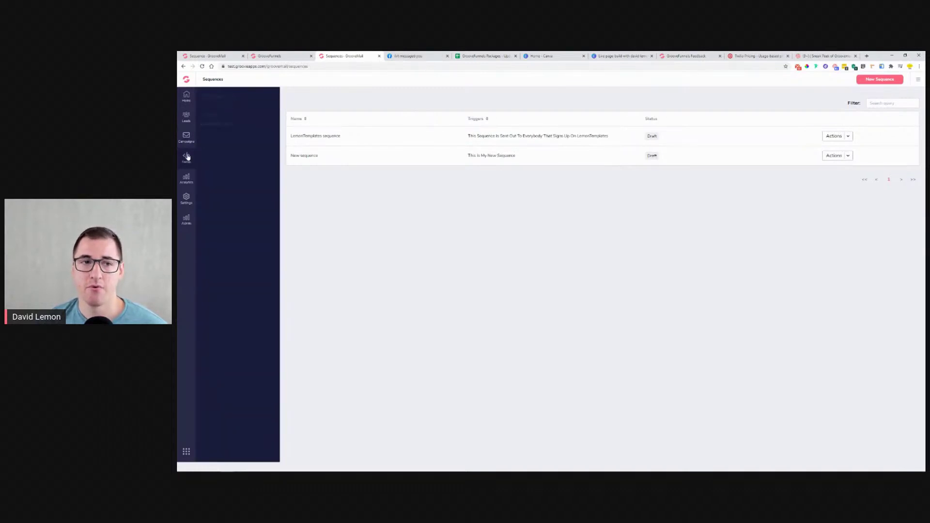
click(207, 116)
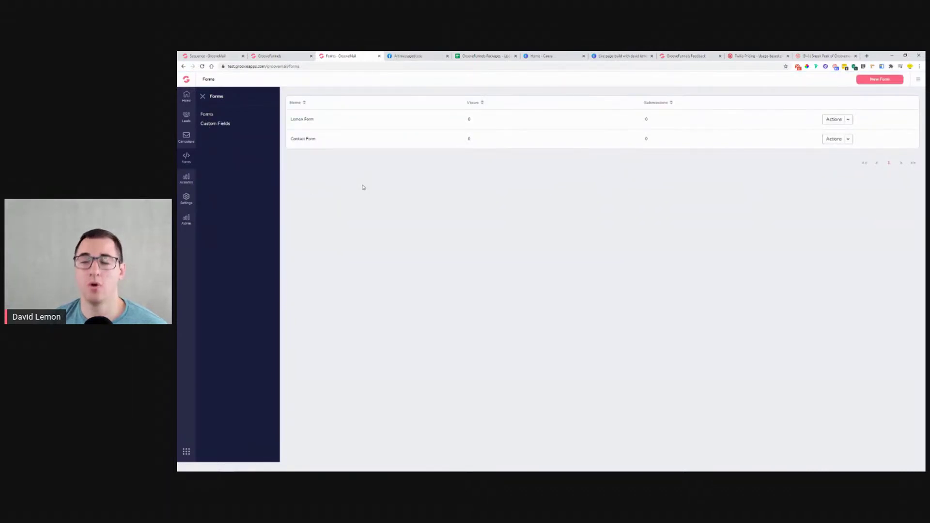
click(877, 80)
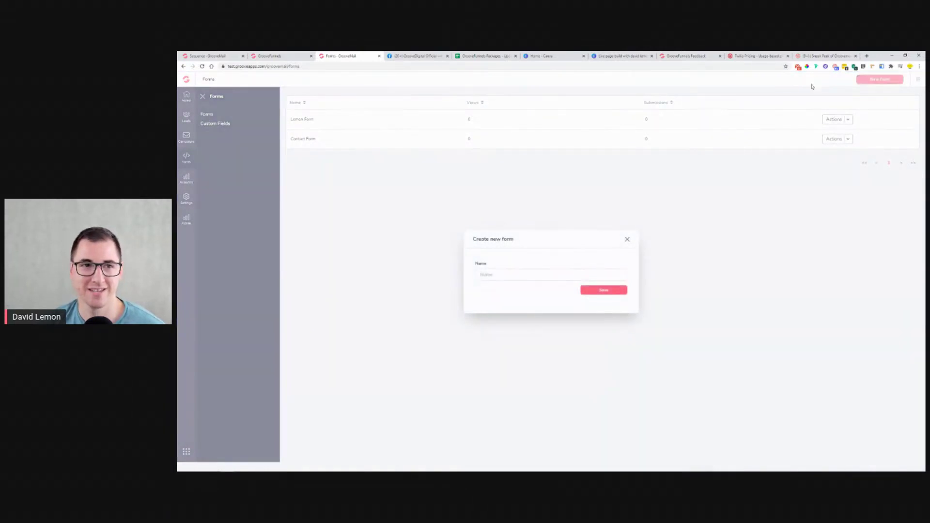
click(206, 56)
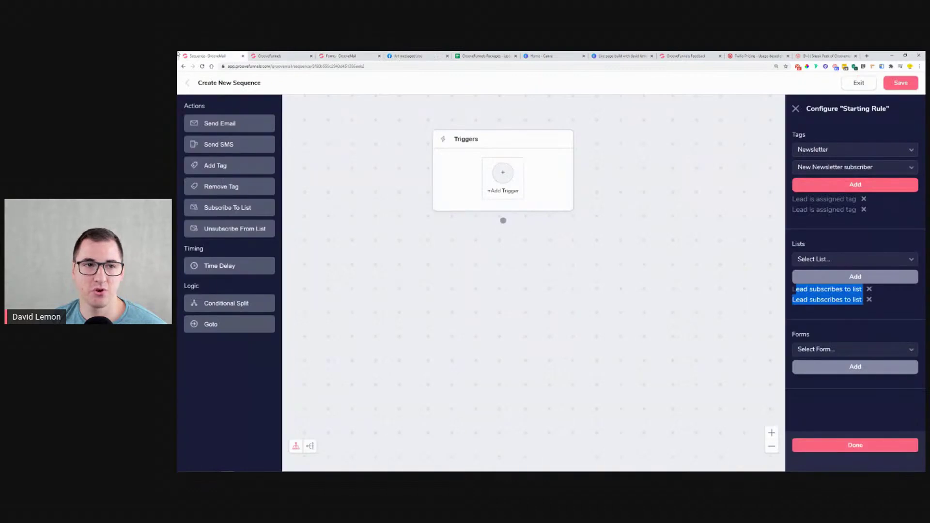
click(851, 87)
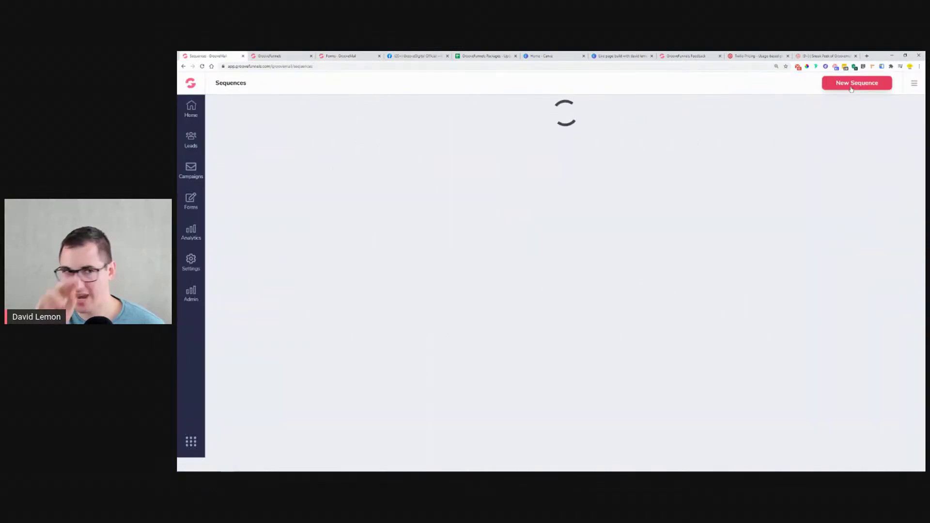
Step: Return to Forms > Forms and start a New Form
click(191, 200)
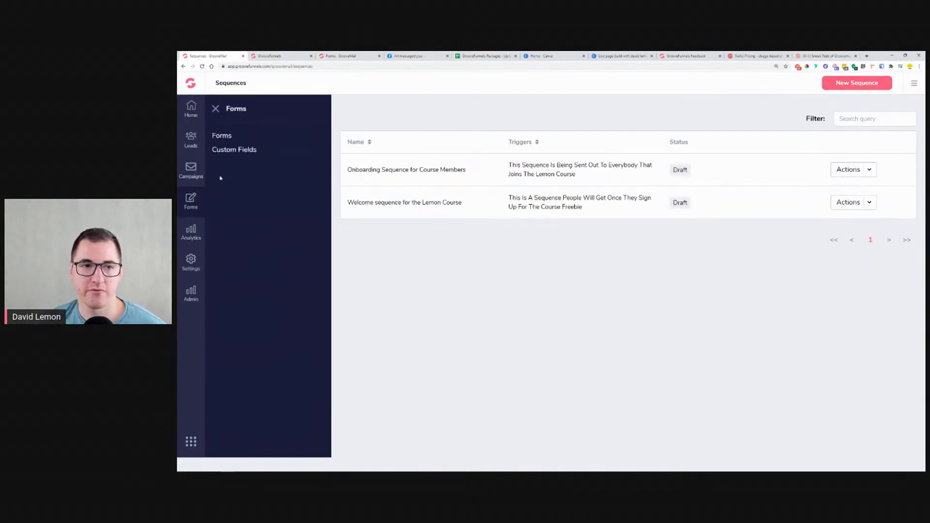
click(222, 138)
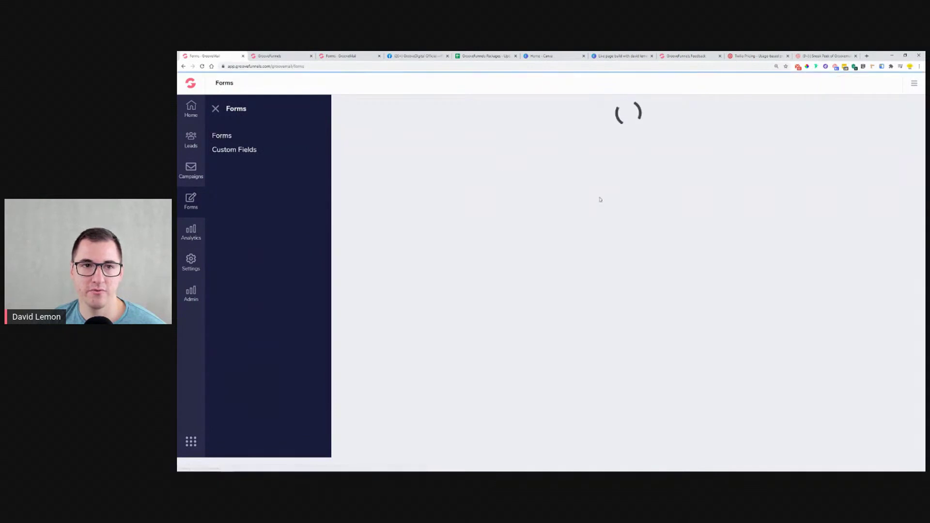
click(848, 84)
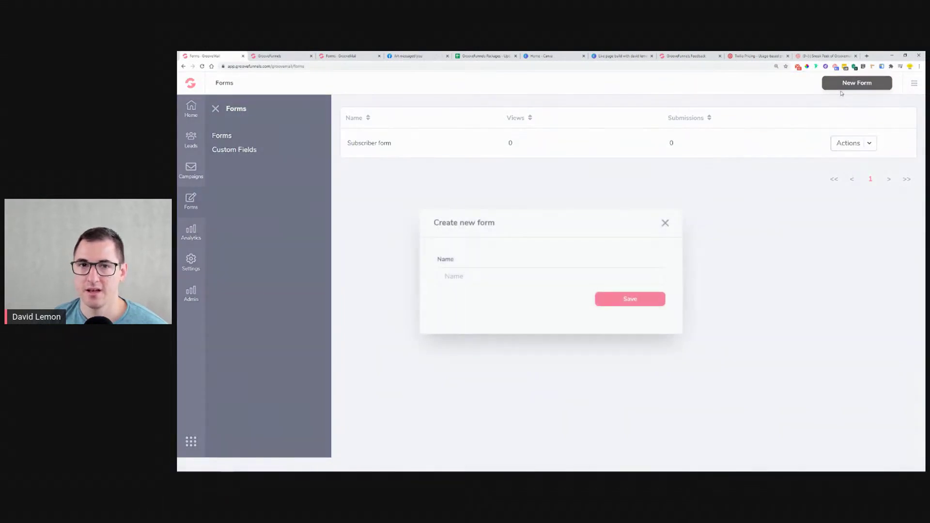
Step: Name the new form 'Newsletter subscription form' and save it
click(558, 271)
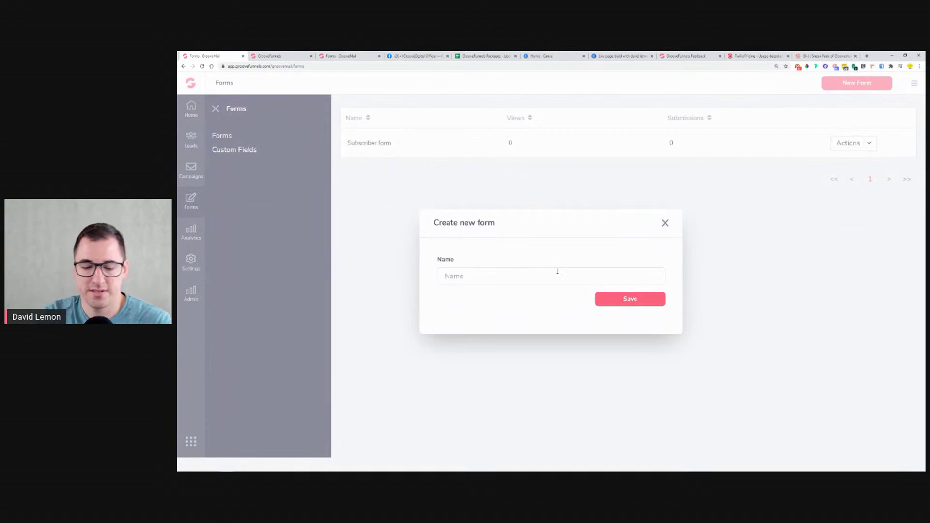
text(Welcome)
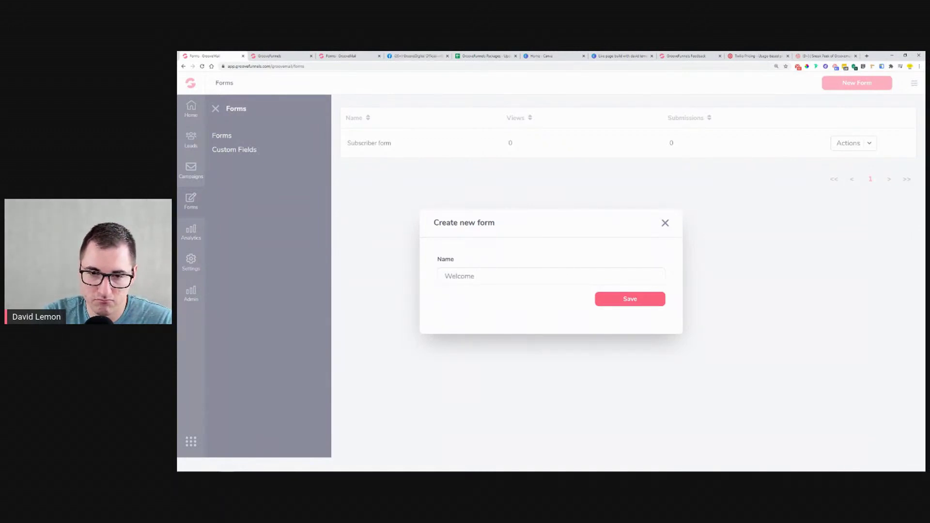
key(BackSpace)
key(BackSpace)
key(BackSpace)
key(BackSpace)
key(BackSpace)
key(BackSpace)
key(BackSpace)
text(Newsletter subs)
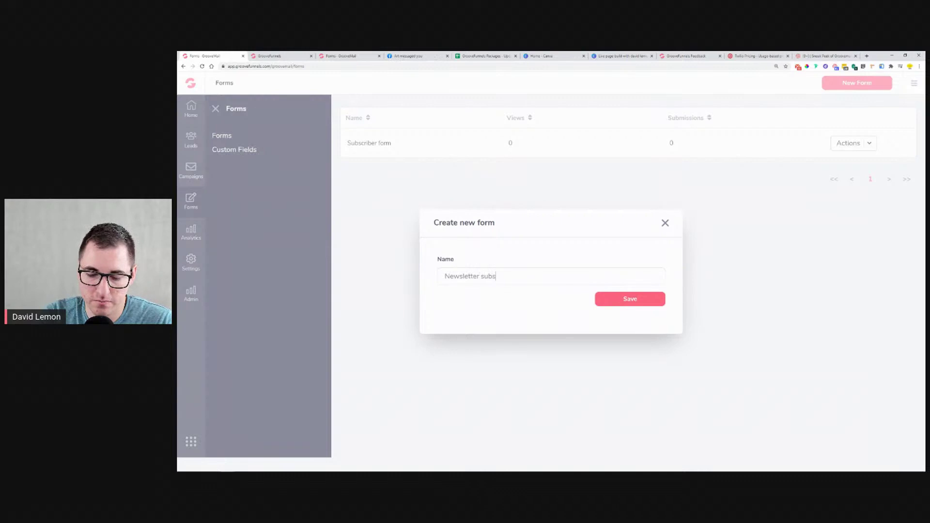
text(cription form)
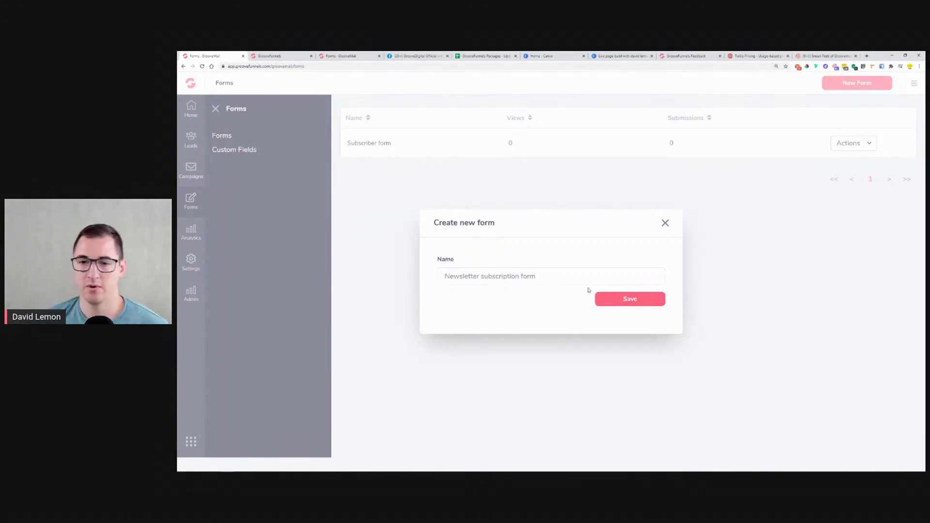
click(599, 301)
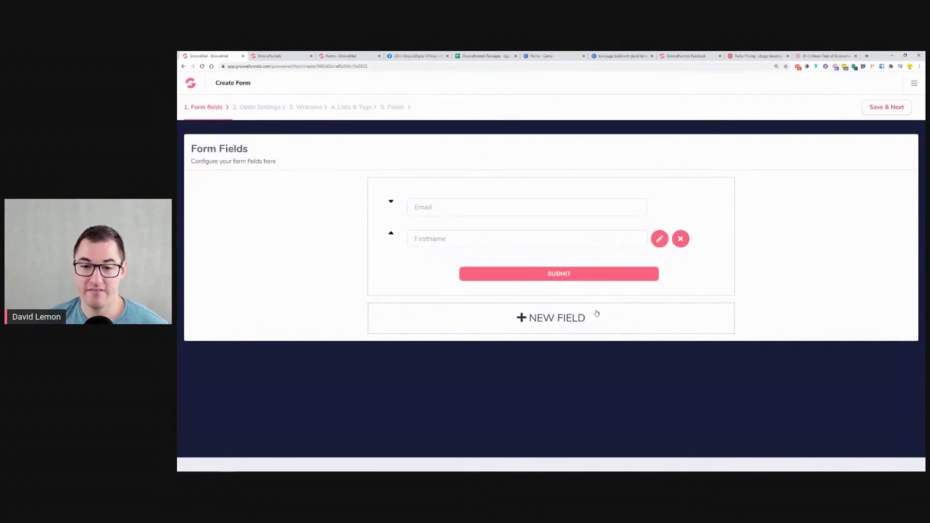
Step: Add the existing Lastname field to the form, keeping it below Firstname
click(541, 320)
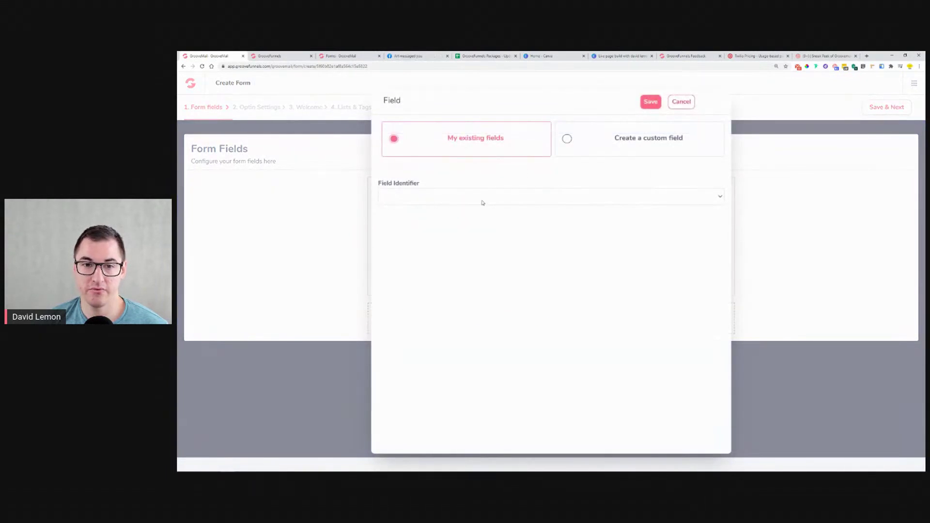
click(482, 201)
click(457, 235)
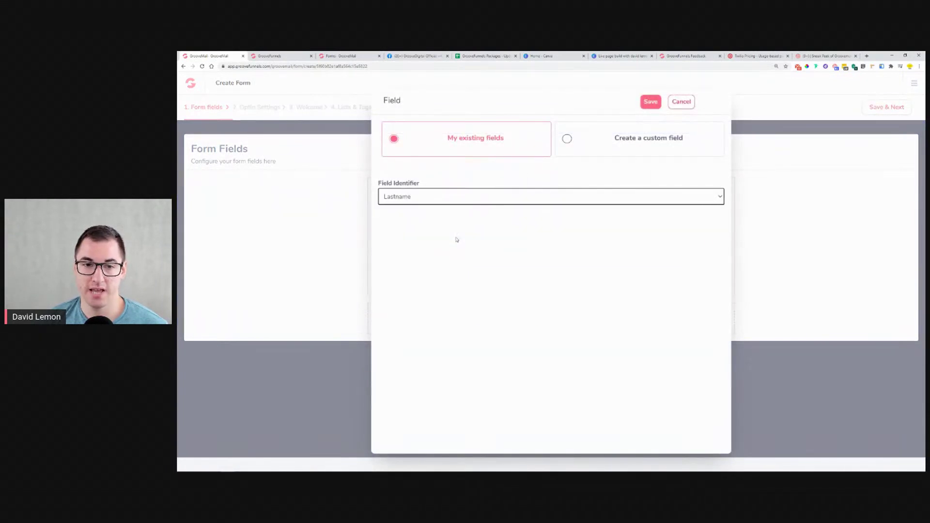
click(651, 102)
click(391, 267)
click(391, 266)
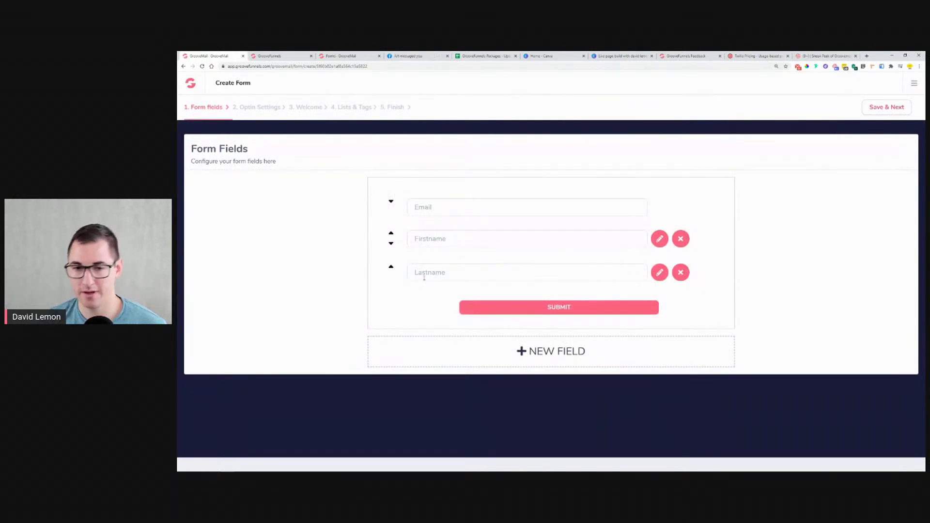
Step: Add the existing Phone field to the form below Lastname
click(451, 343)
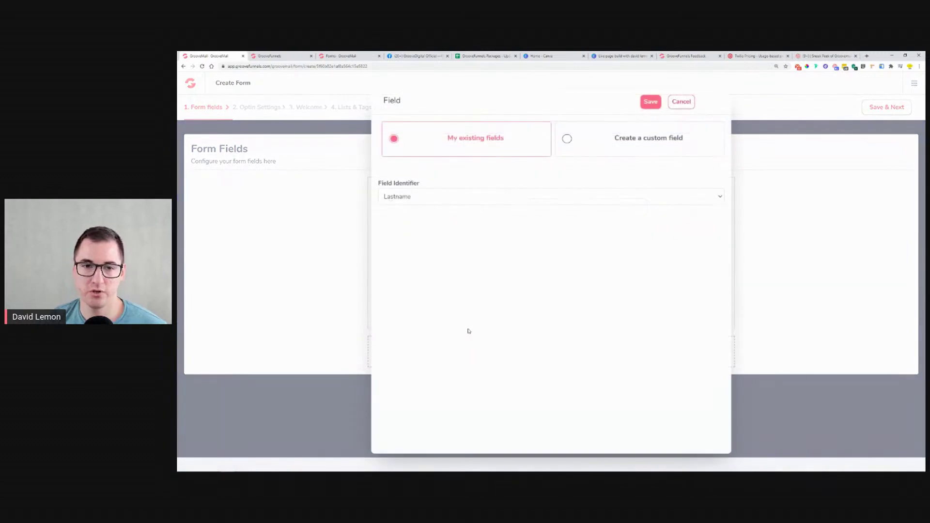
click(423, 200)
click(424, 264)
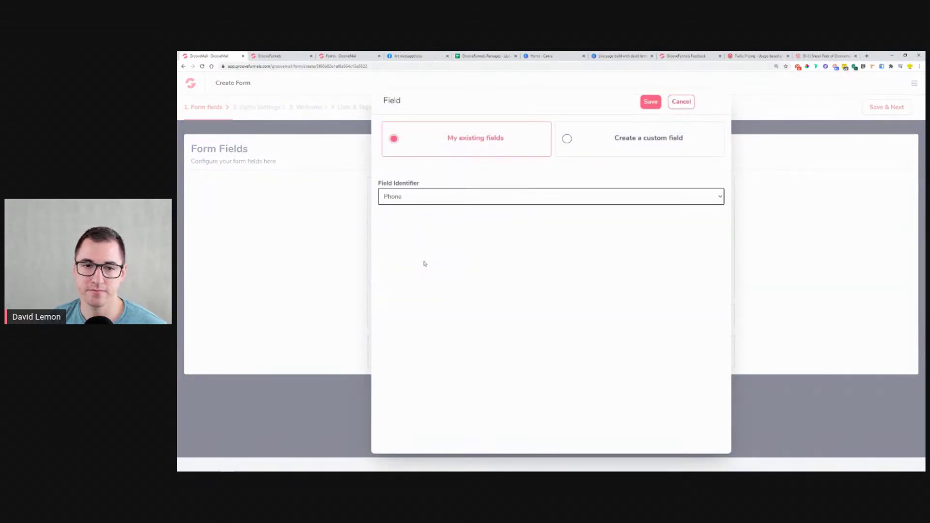
click(650, 101)
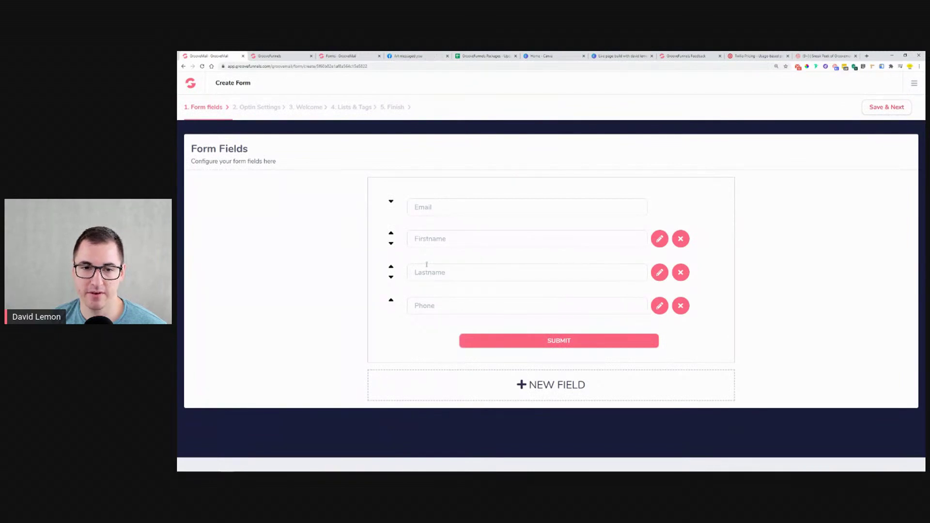
Step: Start another new field with URL selected as the Field Identifier
click(569, 396)
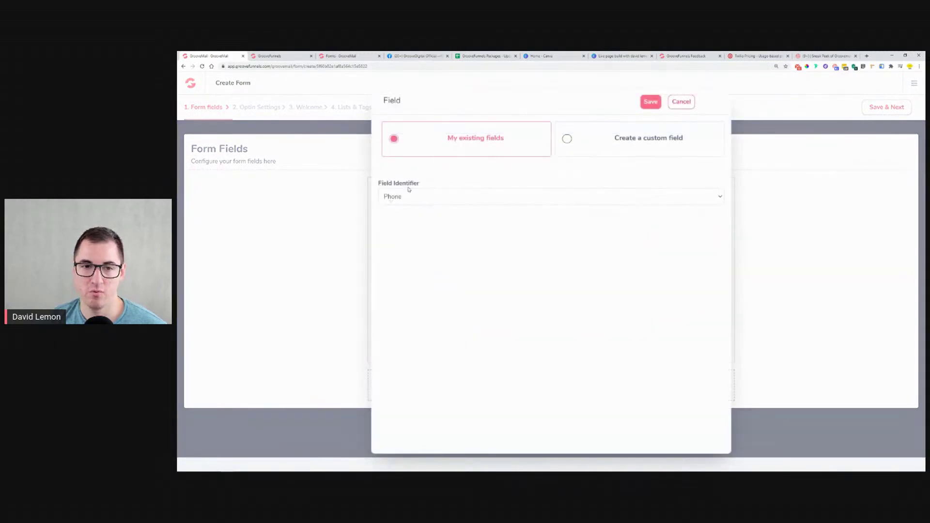
click(412, 198)
click(415, 294)
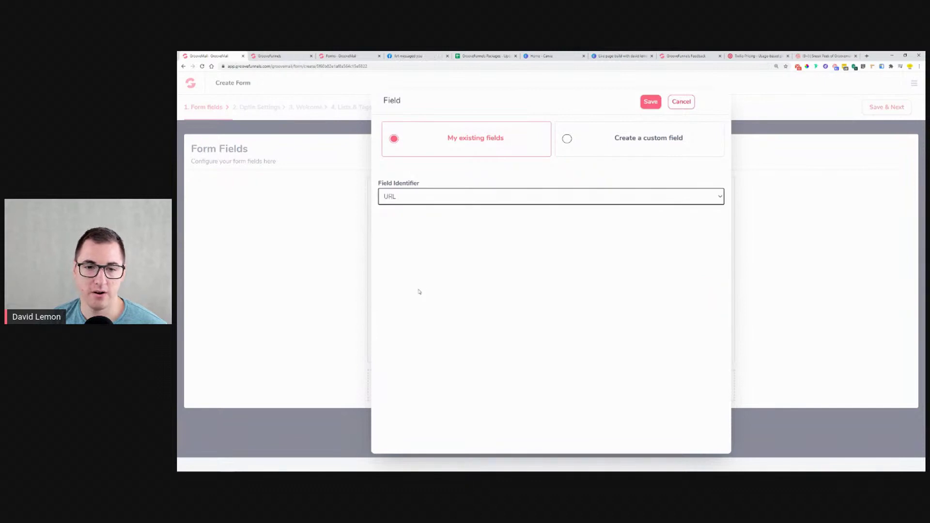
click(475, 198)
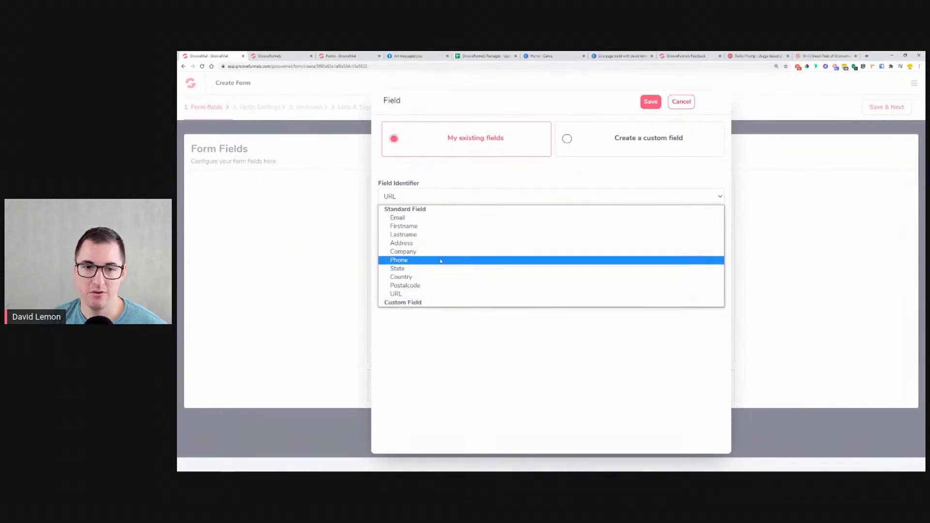
click(526, 182)
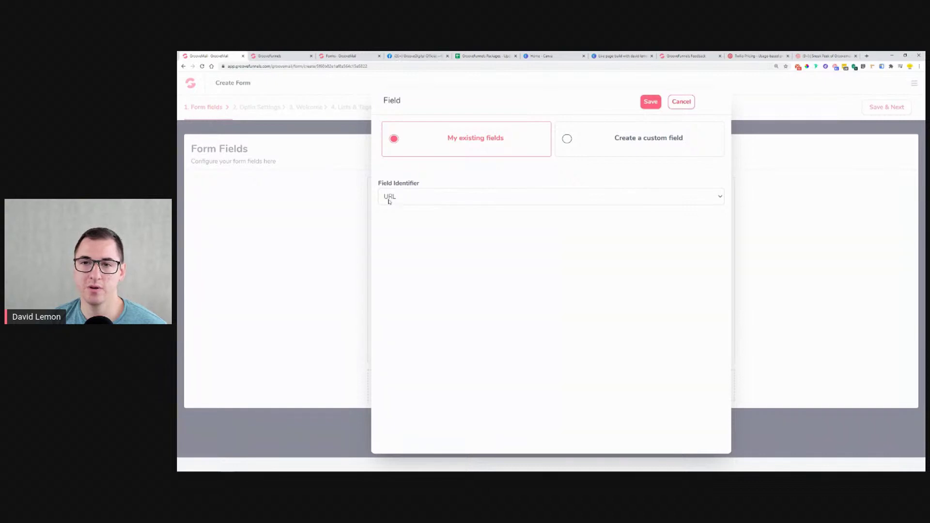
Step: Save a custom Text Input field with identifier 'website' and default text 'Your website'
click(570, 140)
click(450, 197)
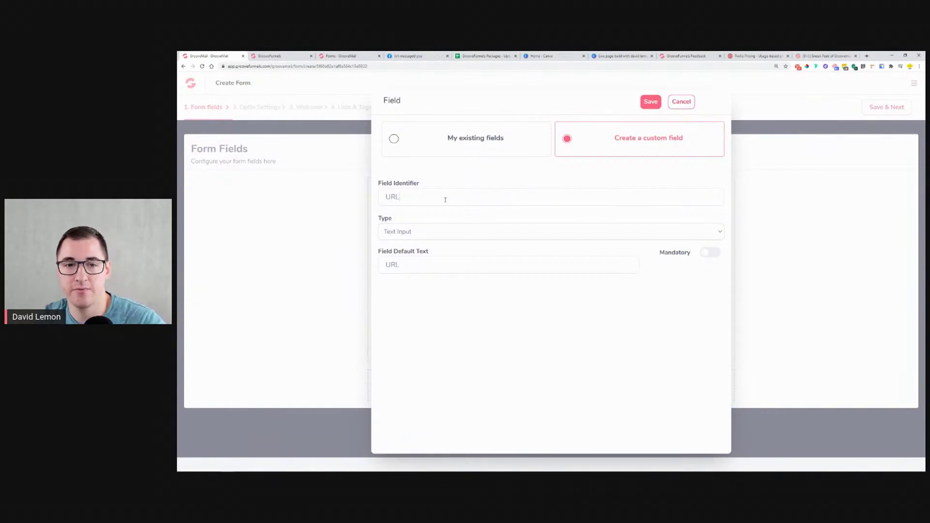
drag(406, 198, 384, 197)
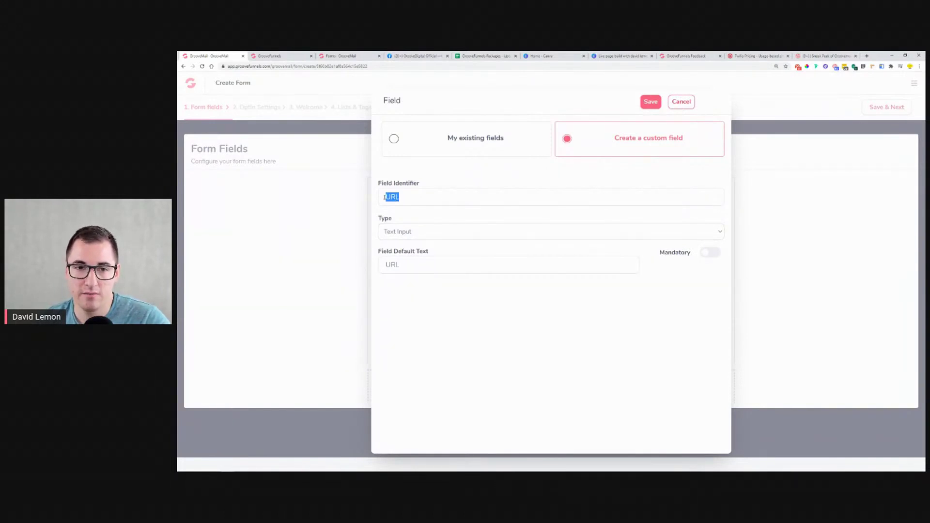
text(website)
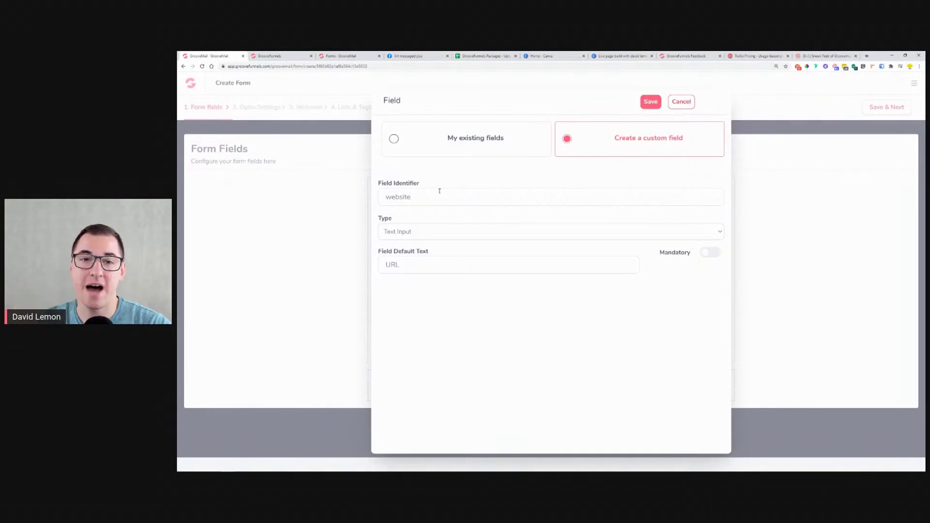
click(413, 232)
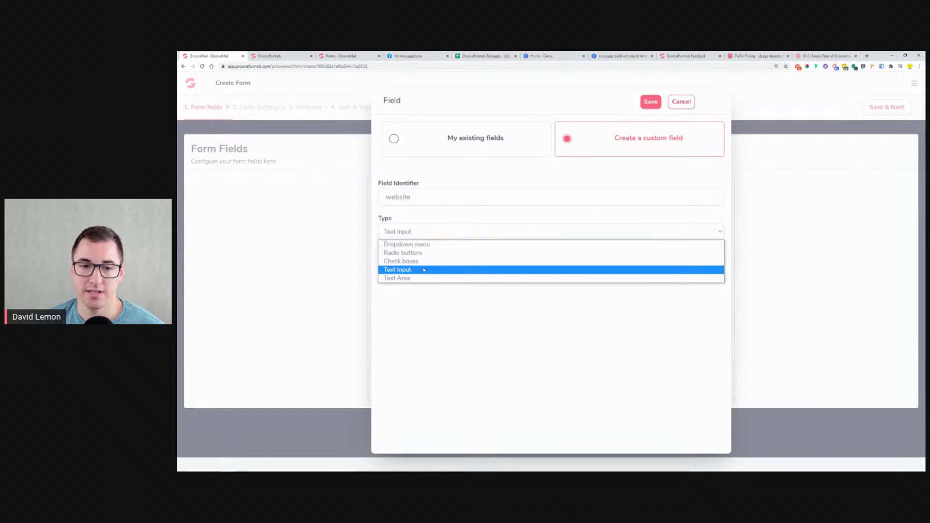
click(423, 269)
double_click(423, 265)
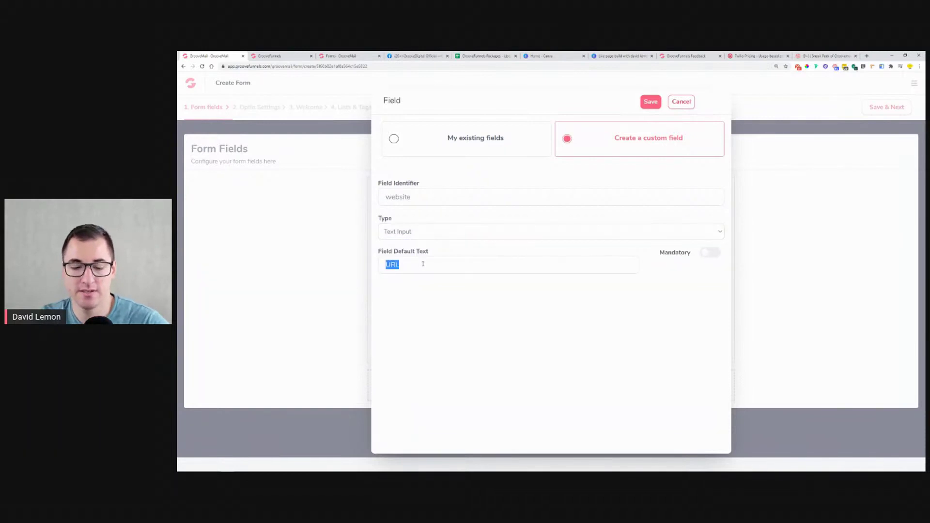
text(Your website)
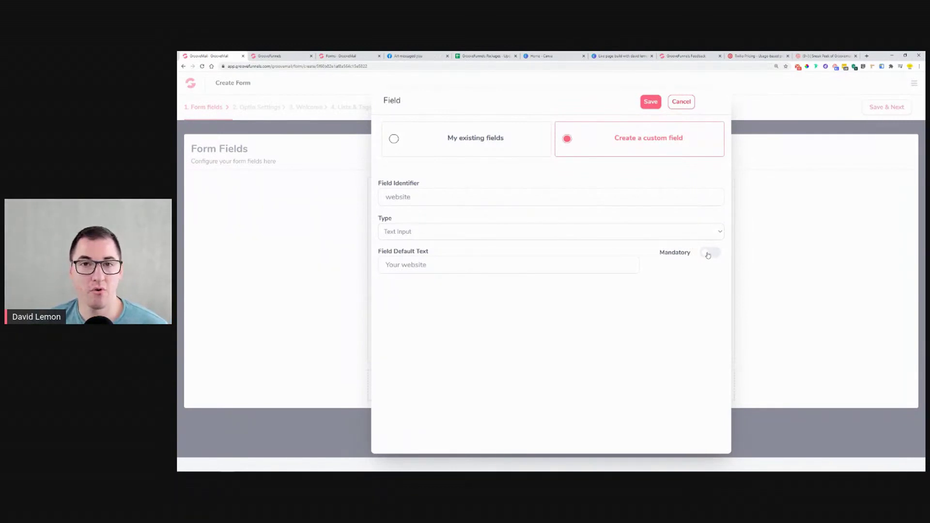
click(650, 102)
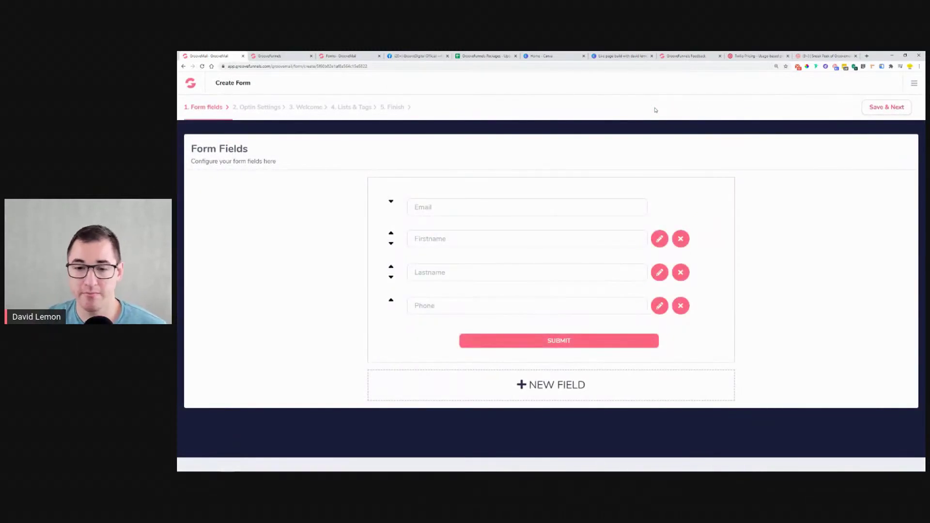
Step: Add the existing website field below Phone and review its settings without changes
click(536, 391)
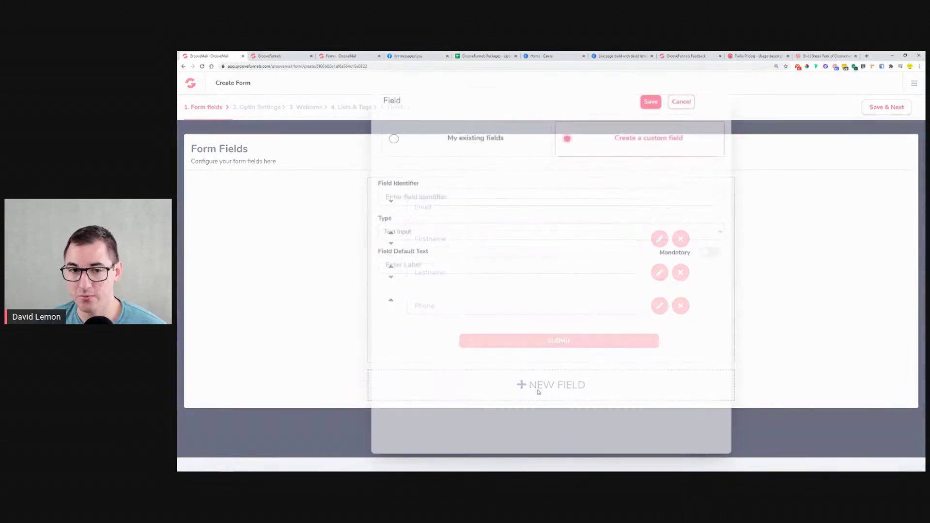
click(460, 138)
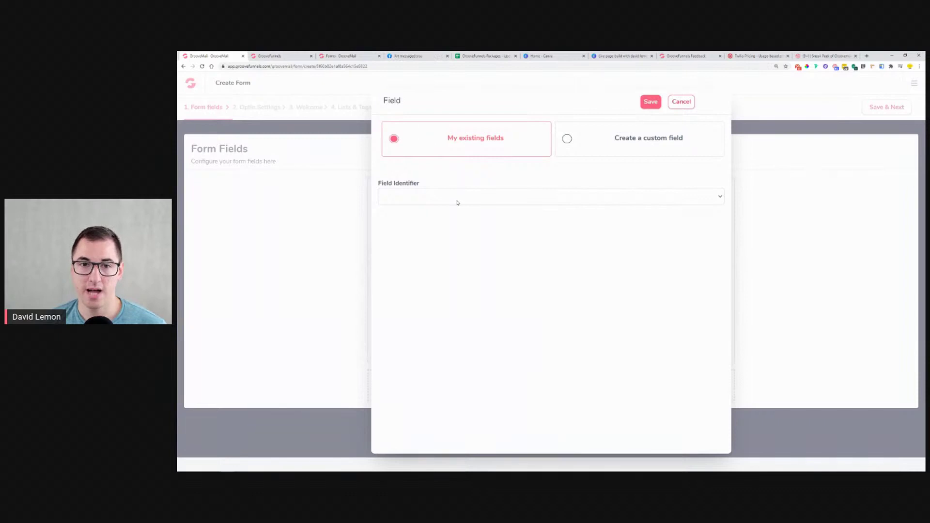
click(449, 197)
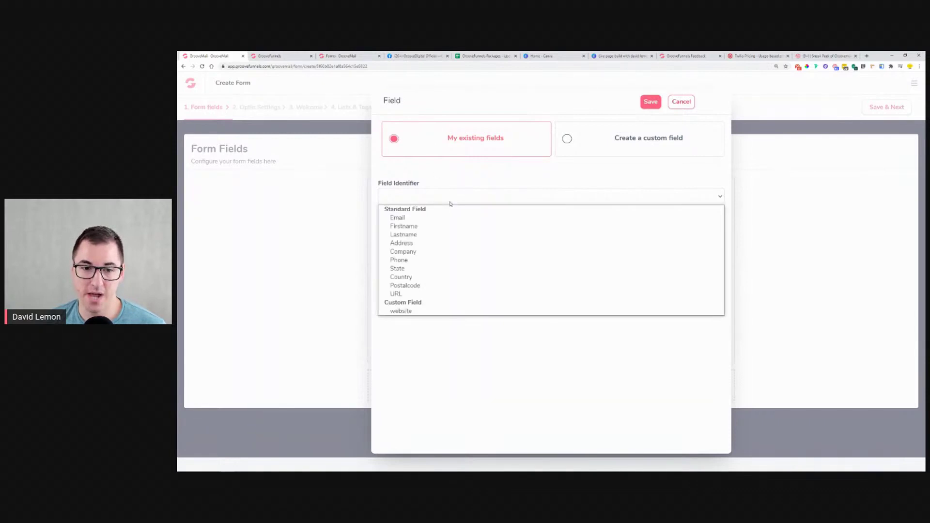
click(422, 312)
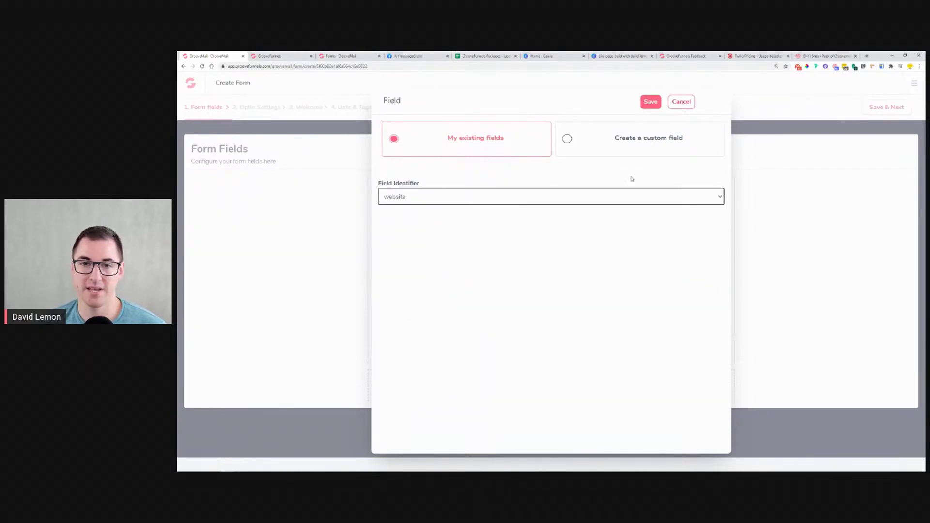
click(652, 101)
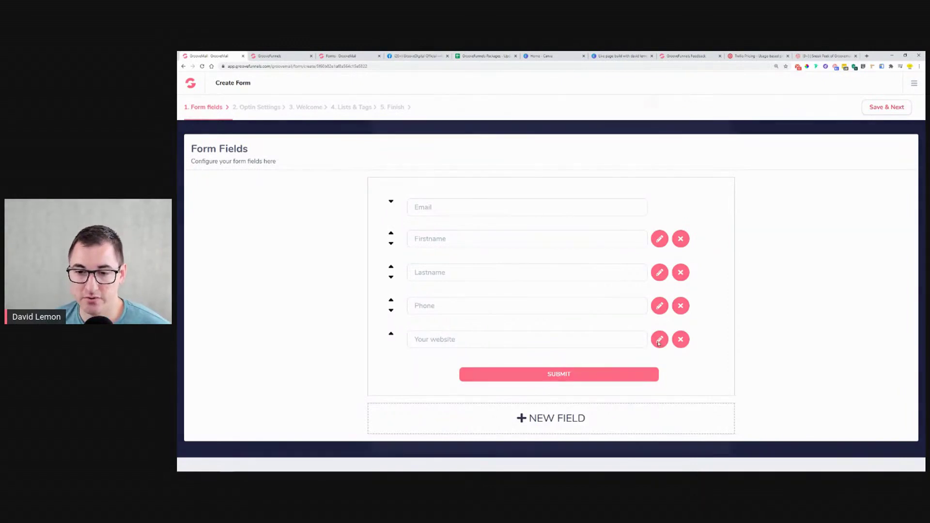
click(659, 340)
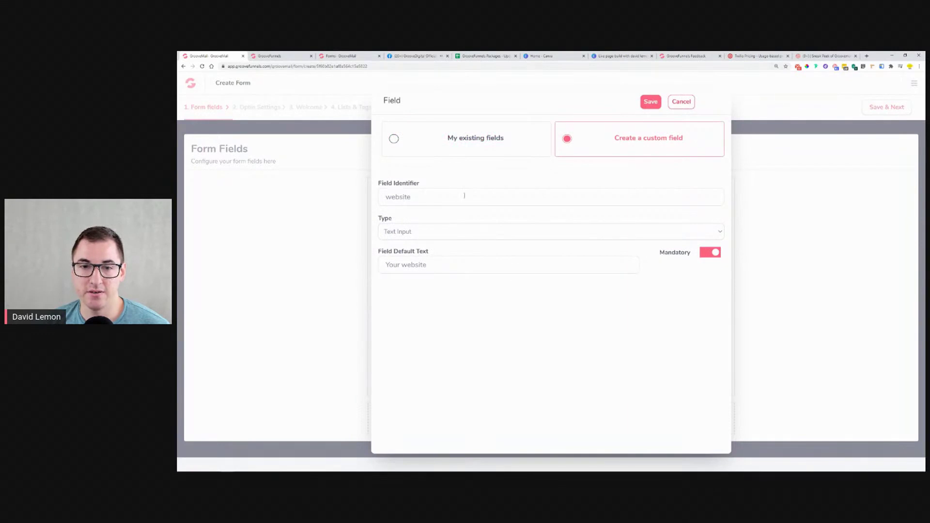
click(681, 101)
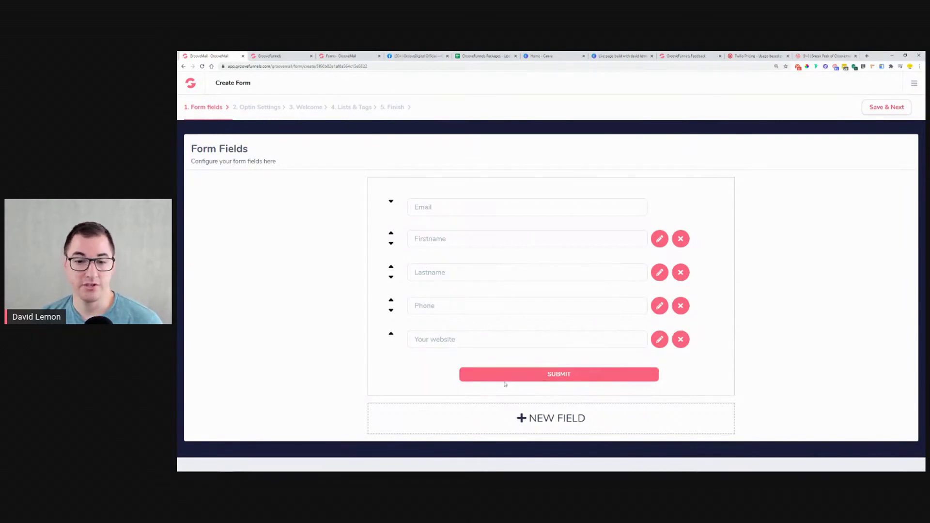
Step: Begin a new custom field, clearing the mistyped identifier
click(508, 415)
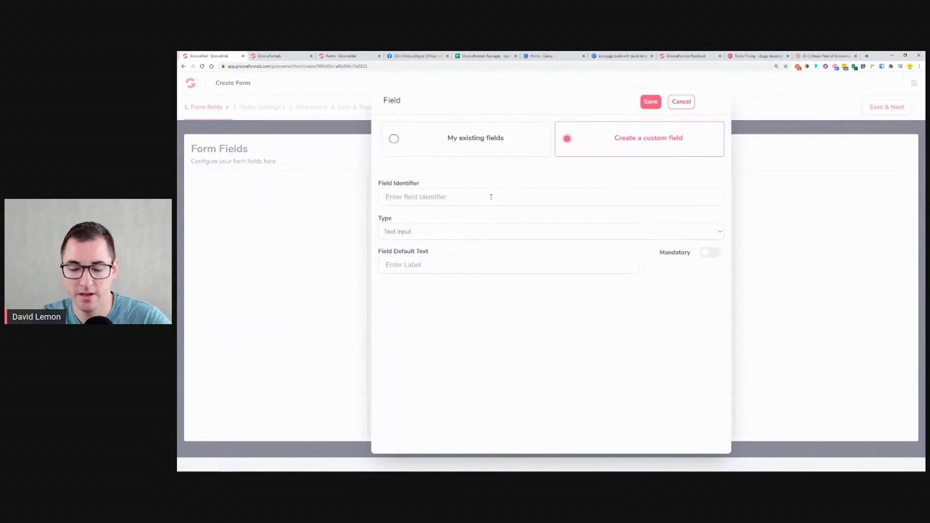
text(qu)
key(BackSpace)
key(BackSpace)
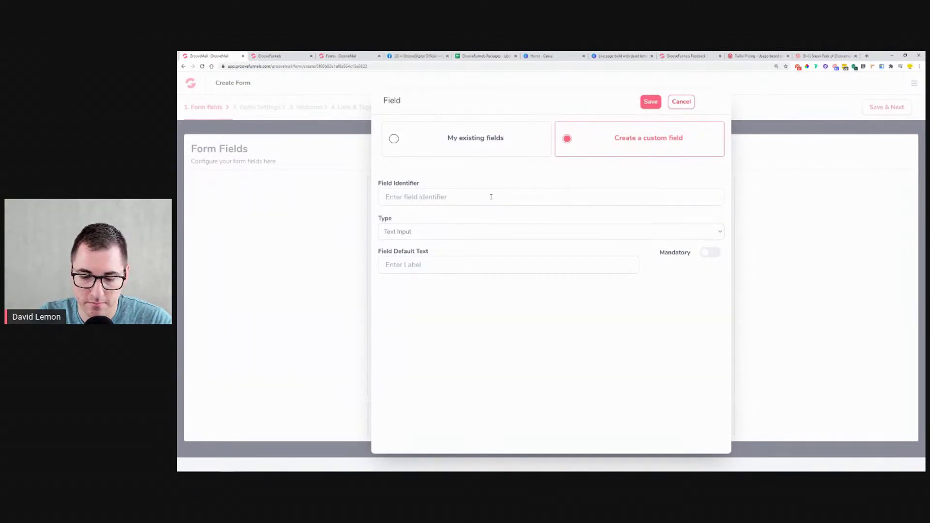
Step: Make a radio-button field 'question' labelled 'Are you new to online marketing'
text(question1)
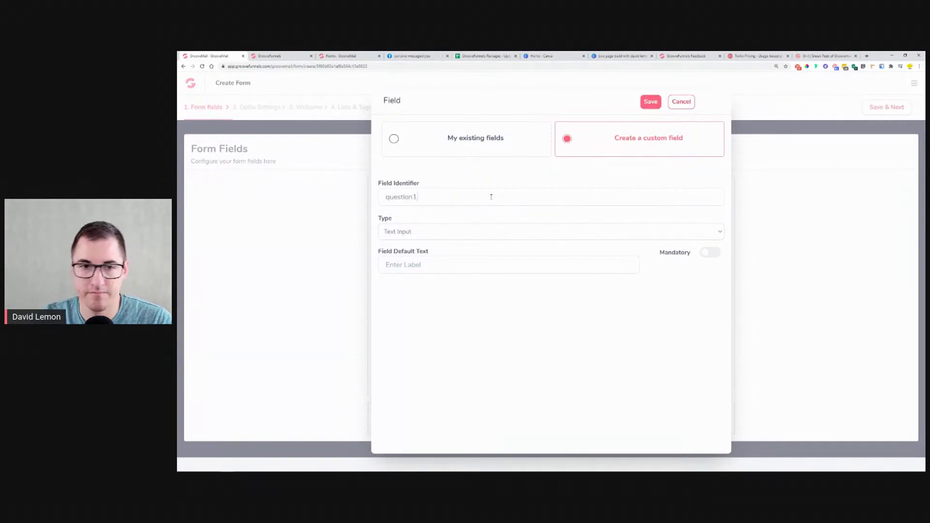
click(432, 234)
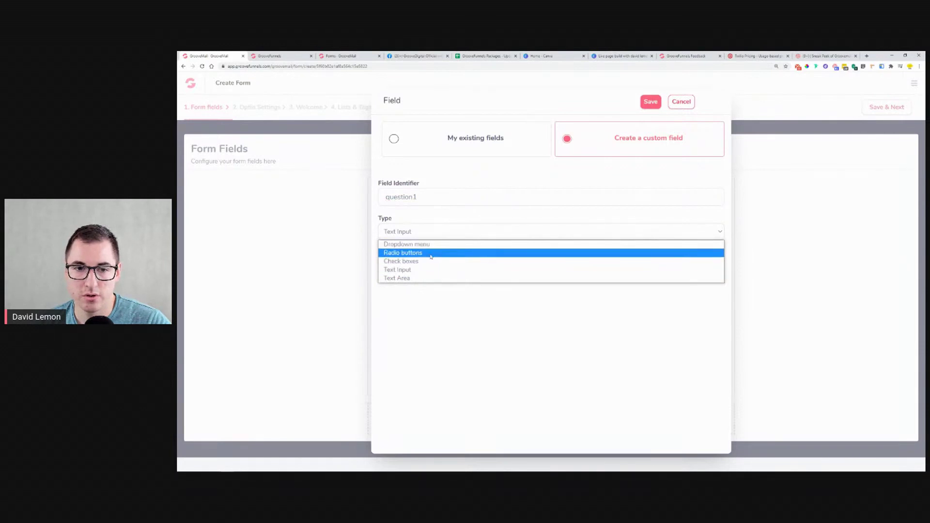
click(431, 254)
click(437, 269)
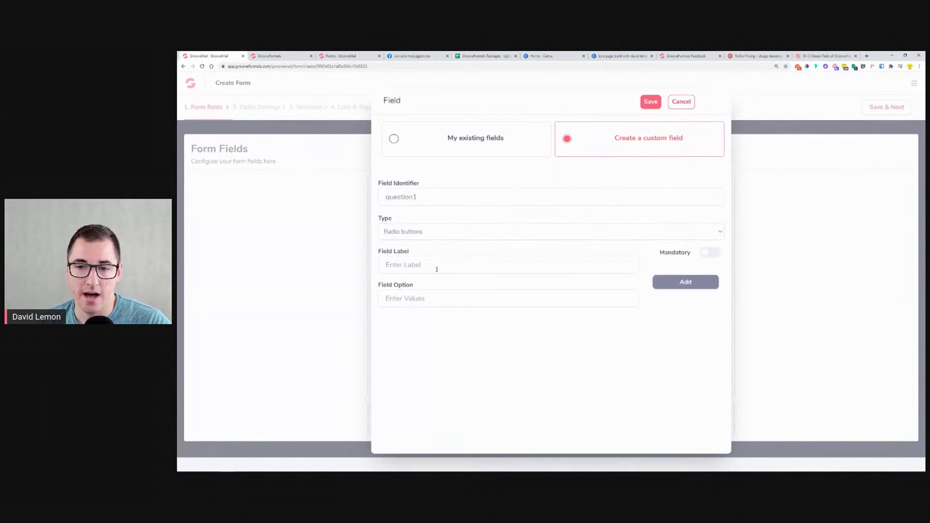
text(Yes)
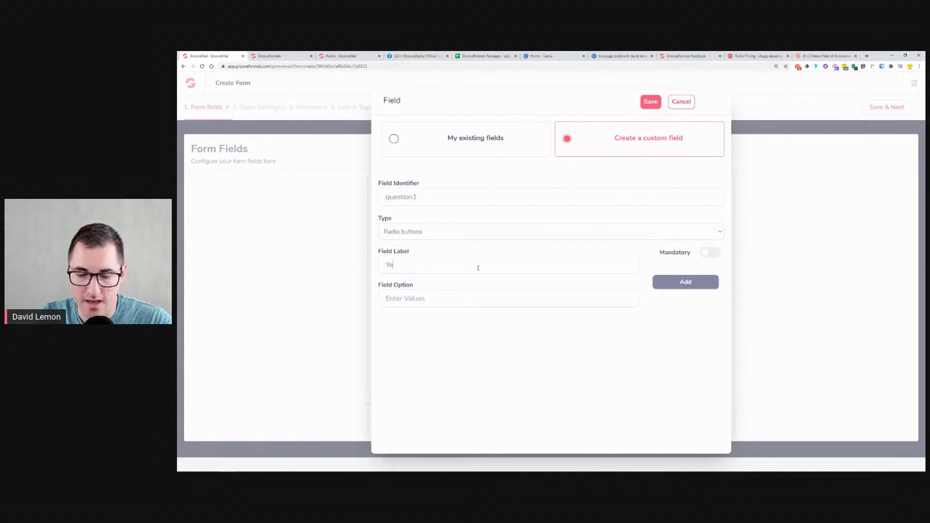
click(445, 298)
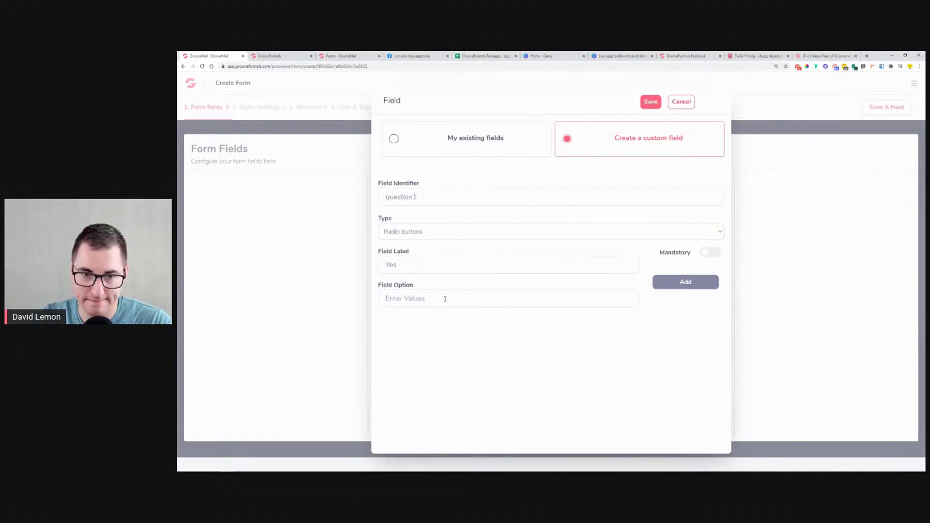
drag(456, 266, 353, 270)
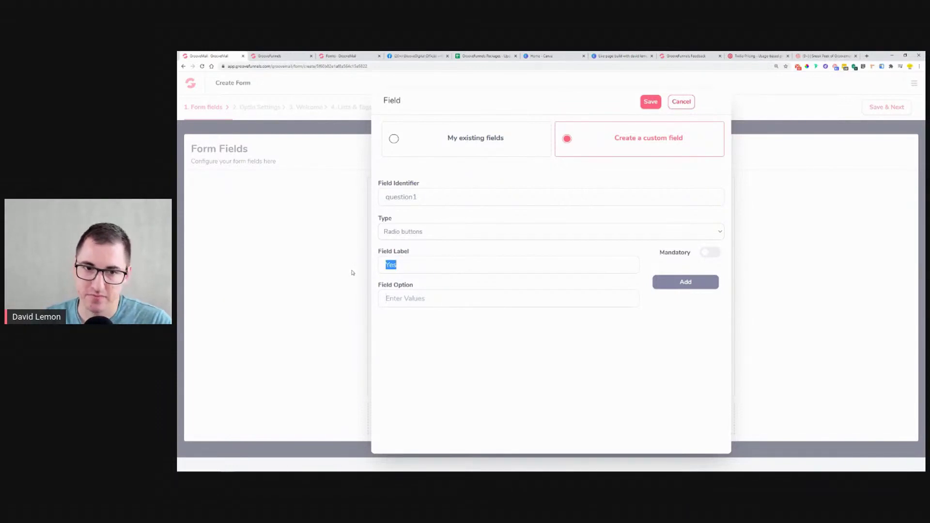
text(Are)
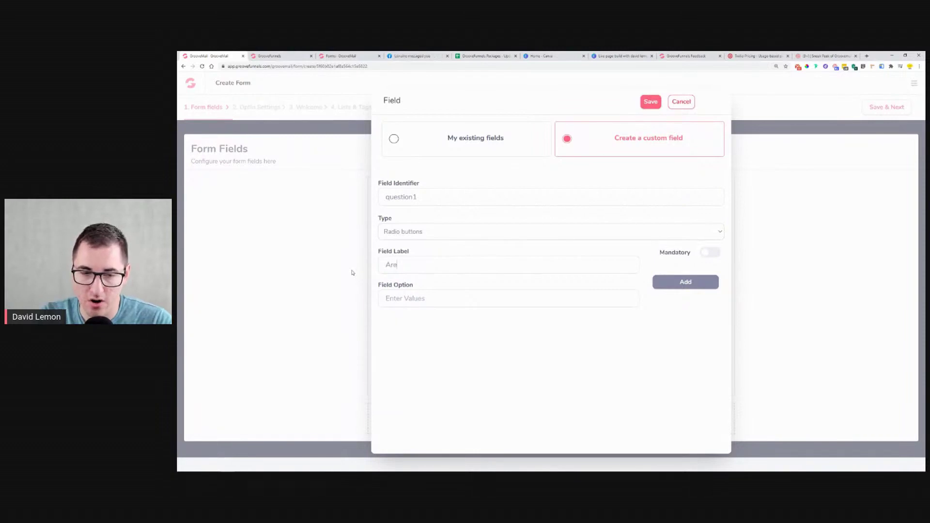
text( you new to )
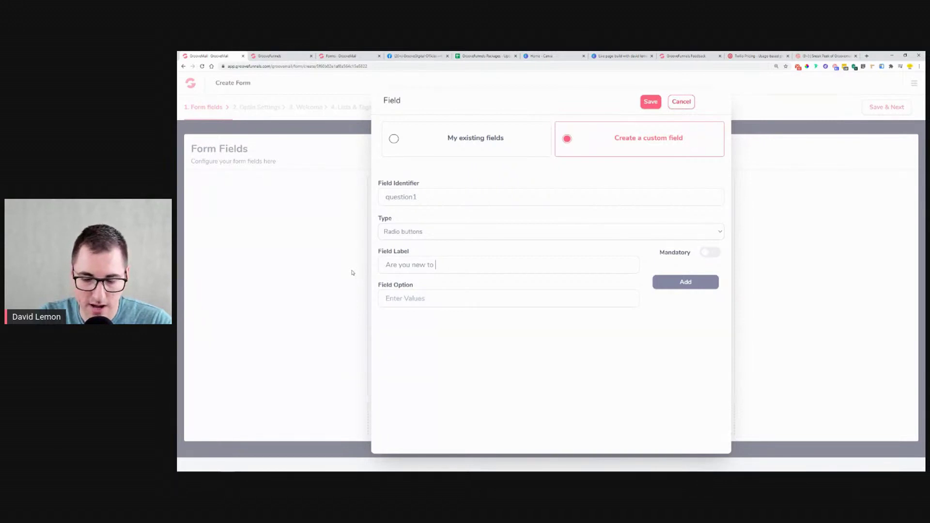
text(online marketing)
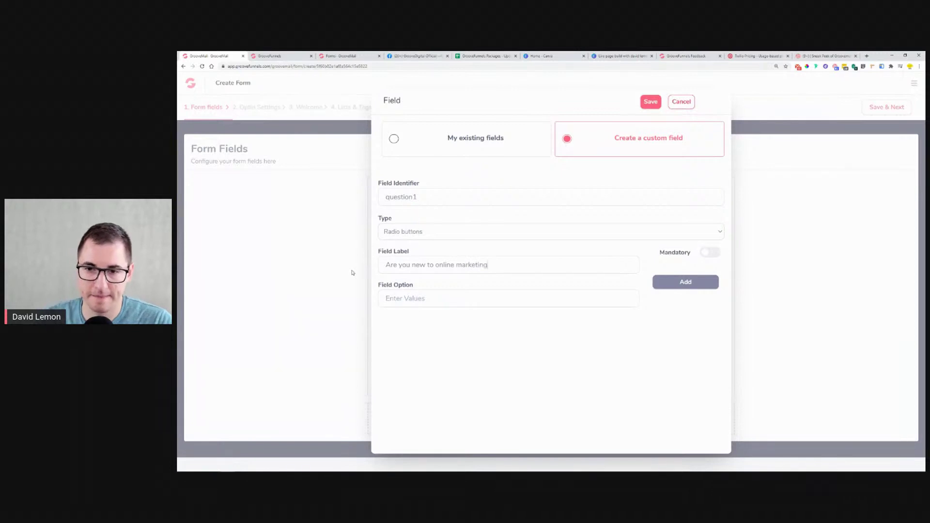
Step: Give the question the answer options Yes and No and save it
click(429, 298)
text(Yes)
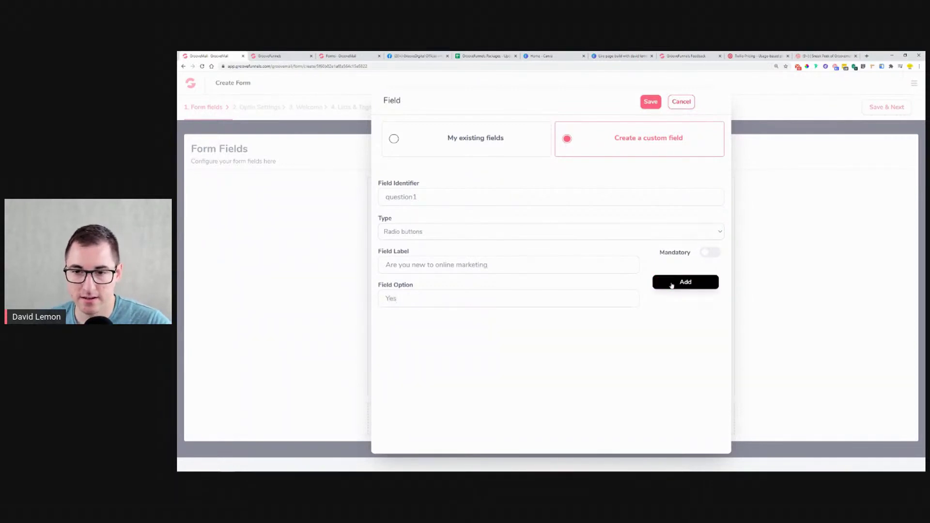
click(668, 284)
click(414, 299)
text(No)
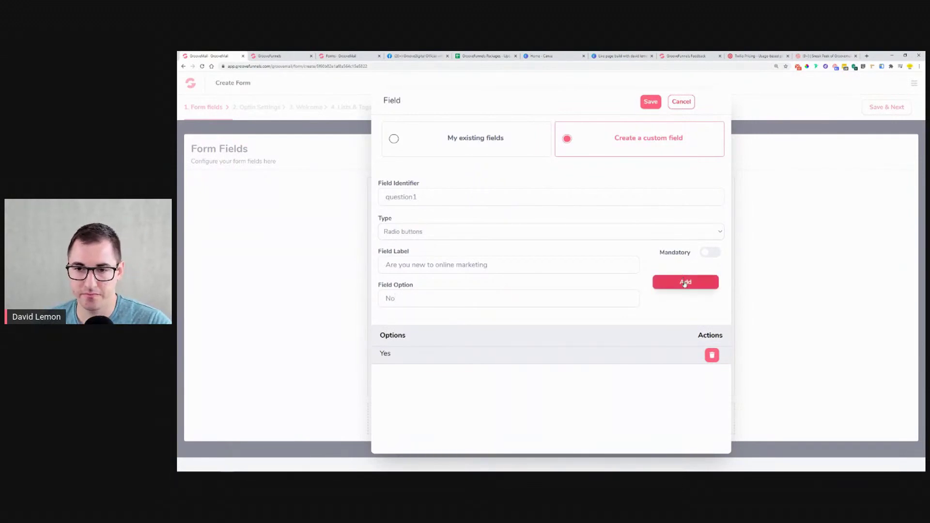
click(665, 289)
click(650, 103)
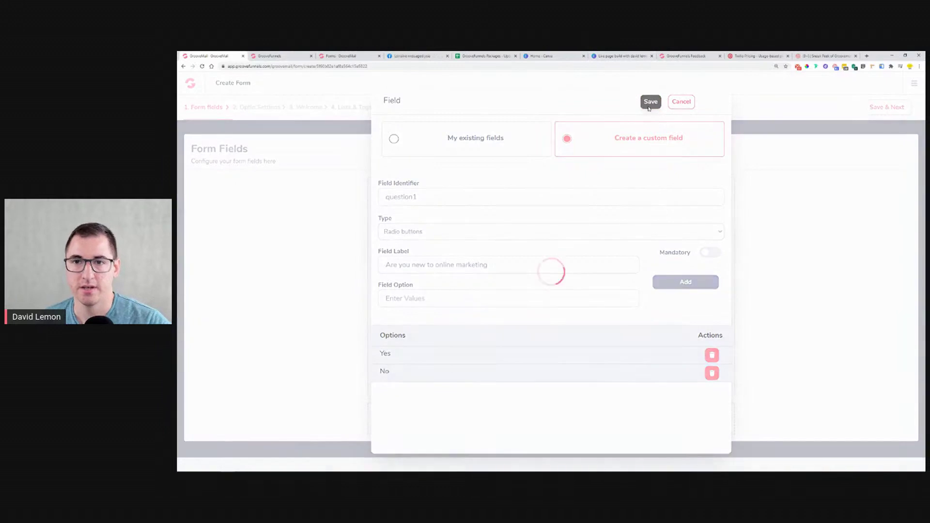
Step: Add the existing question1 field to the signup form
click(551, 415)
click(488, 146)
click(469, 192)
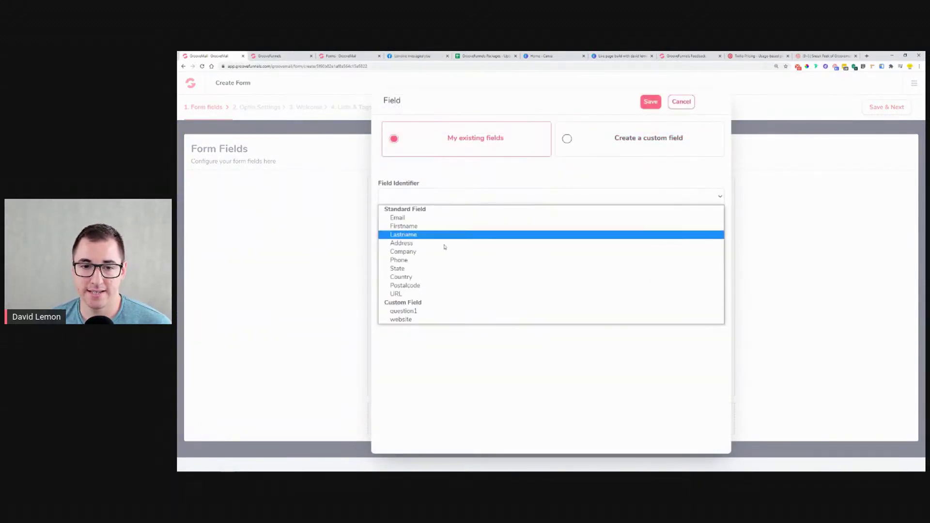
click(411, 312)
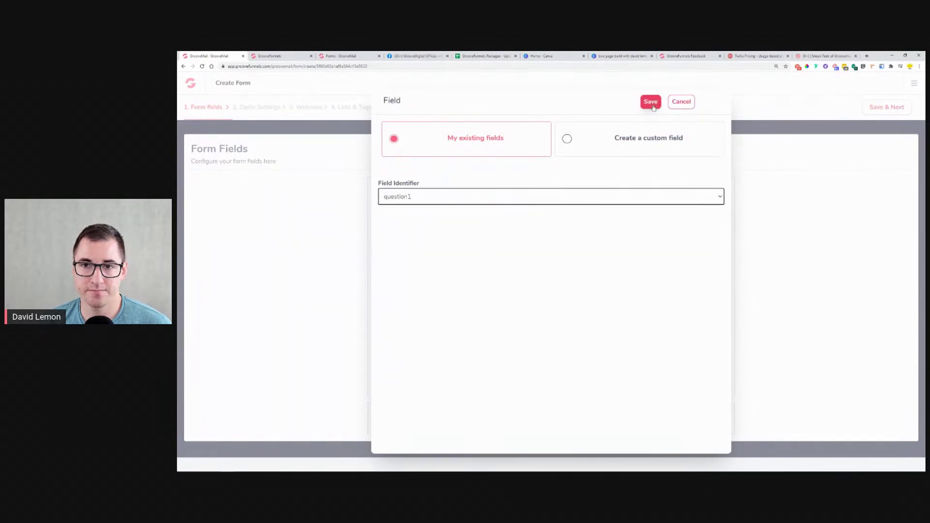
click(650, 102)
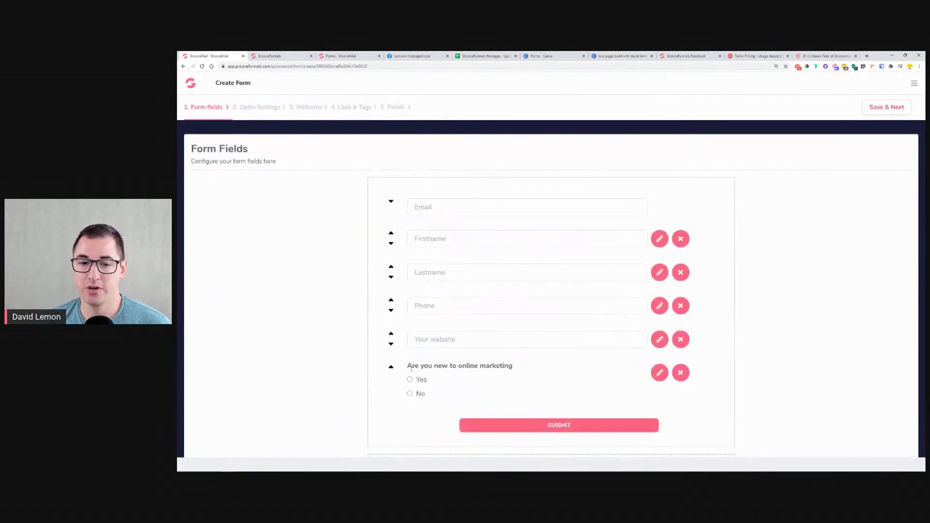
Step: Test the marketing question's Yes and No radio choices in the form preview
drag(413, 367, 515, 368)
click(409, 394)
key(Up)
key(Down)
key(Up)
key(Down)
key(Up)
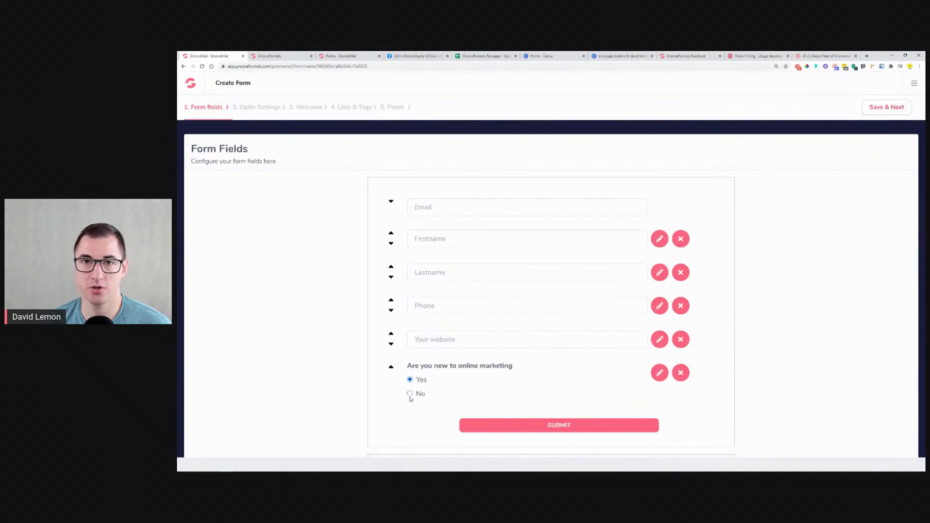
scroll(523, 424, down, 1)
click(520, 413)
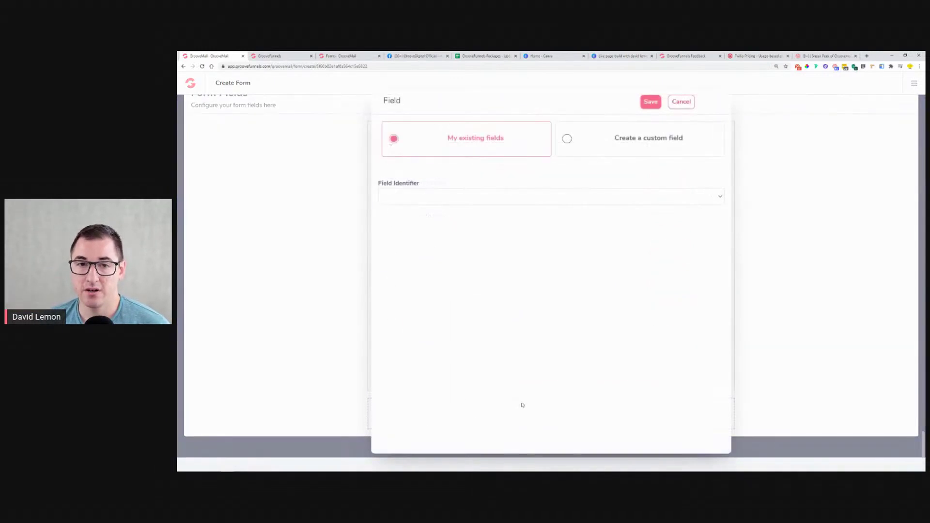
Step: Create a custom check-box field 'niche' labelled 'What industry are you in'
click(461, 193)
click(594, 152)
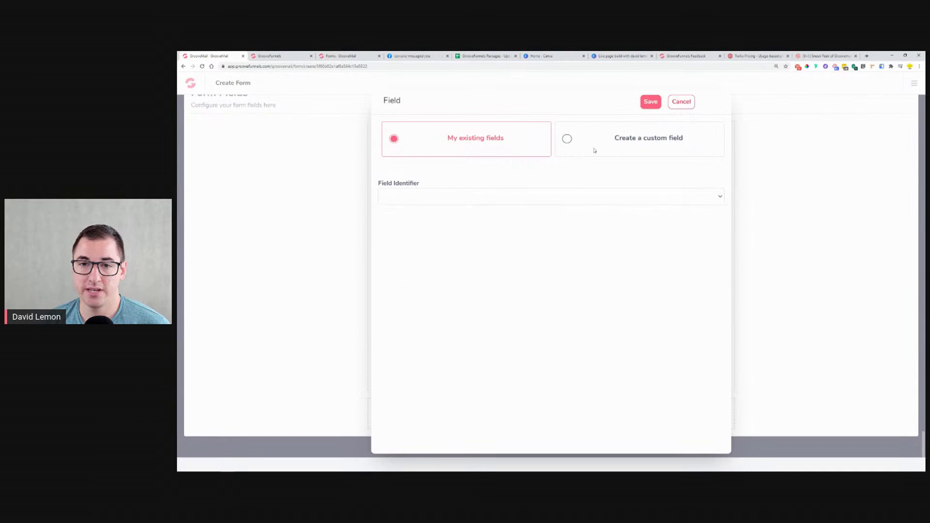
click(594, 152)
click(449, 200)
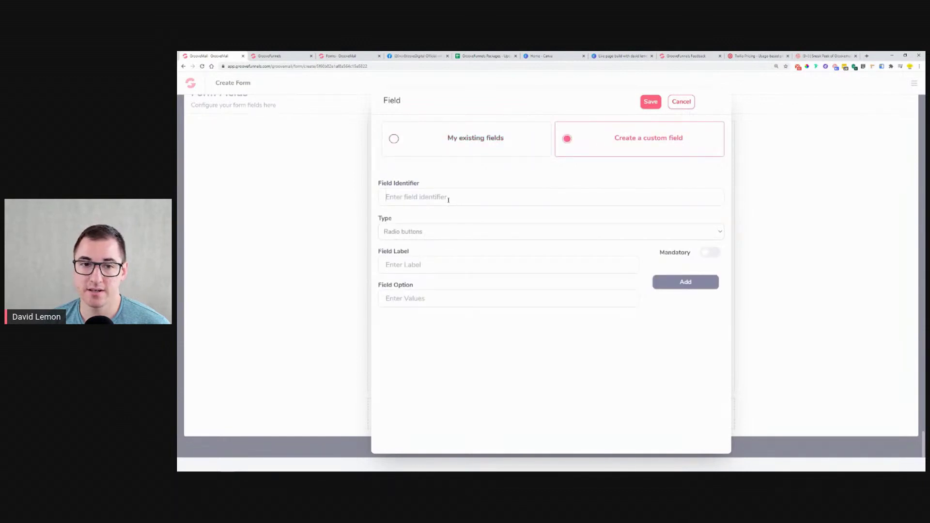
click(430, 233)
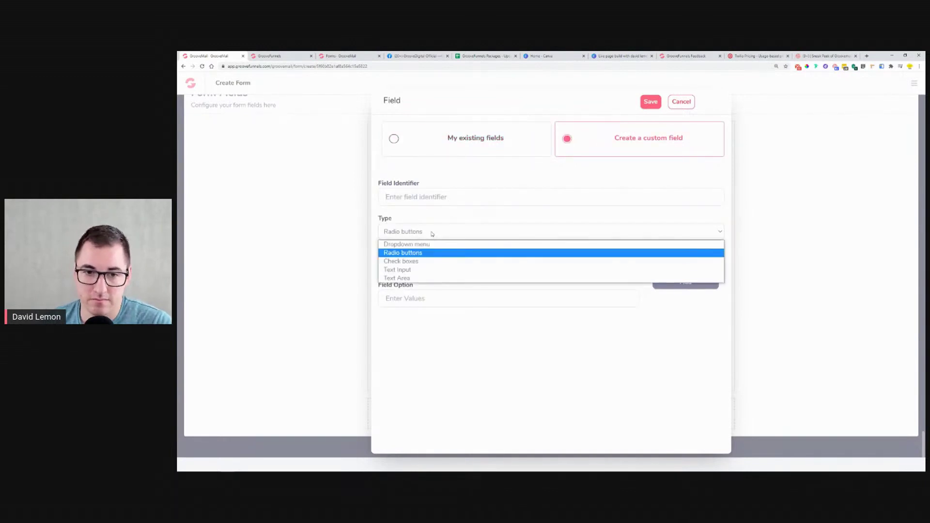
click(431, 262)
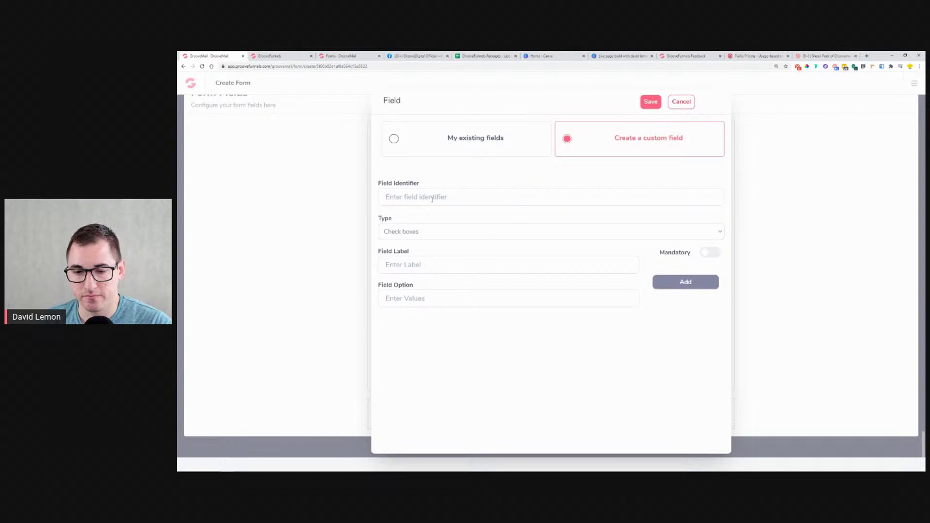
text(nice)
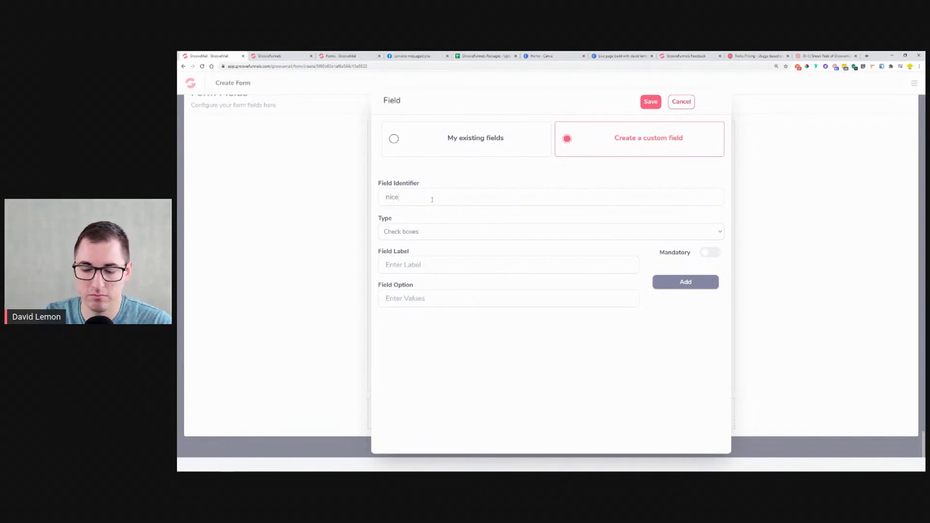
key(BackSpace)
text(he)
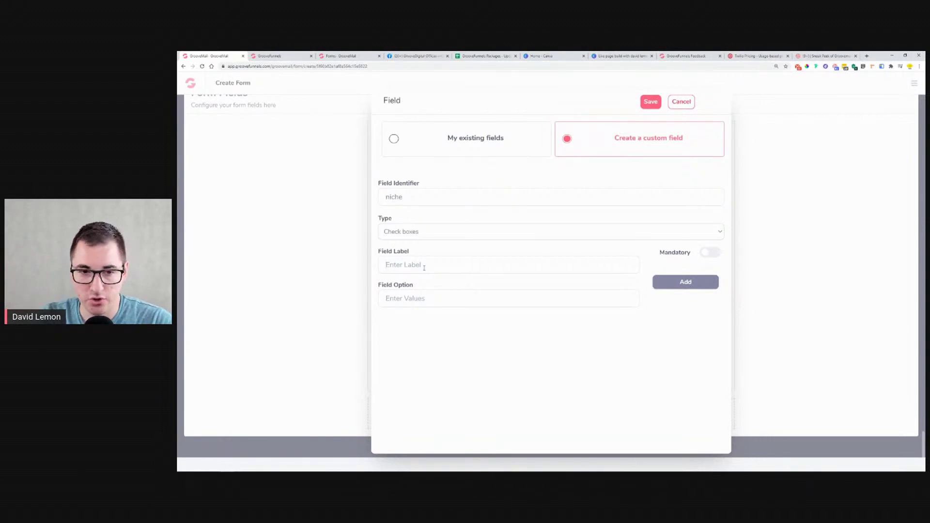
text(W)
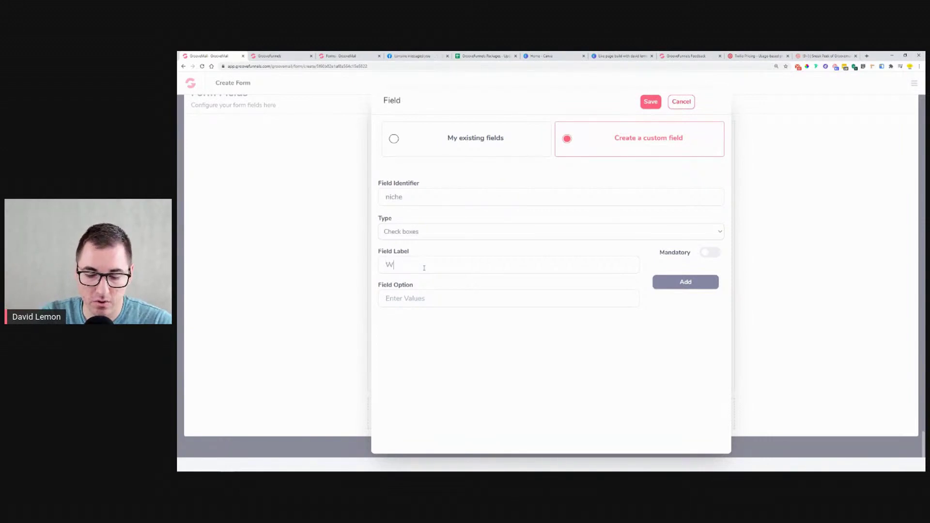
text(hat niche are you in)
text(e)
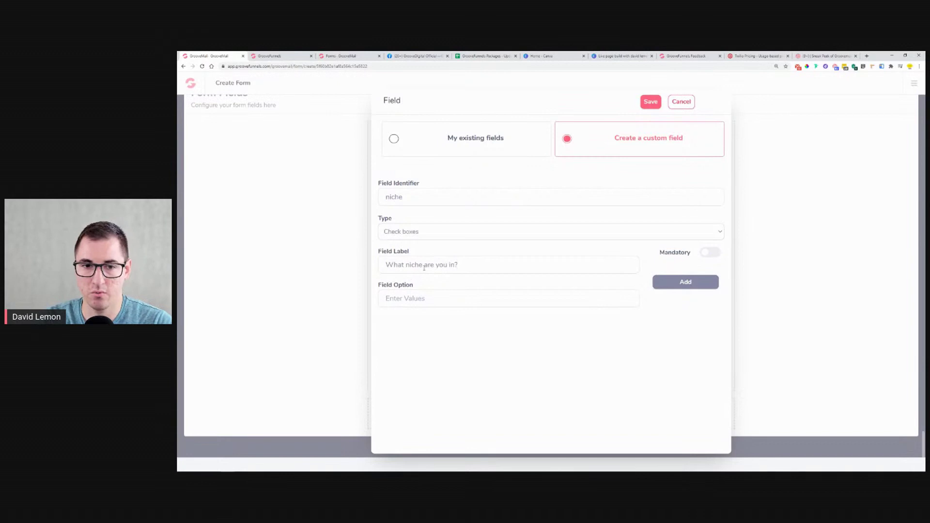
key(BackSpace)
key(BackSpace)
key(BackSpace)
key(BackSpace)
key(BackSpace)
key(BackSpace)
key(BackSpace)
key(BackSpace)
key(BackSpace)
key(BackSpace)
key(BackSpace)
key(BackSpace)
key(BackSpace)
key(BackSpace)
text(industry are)
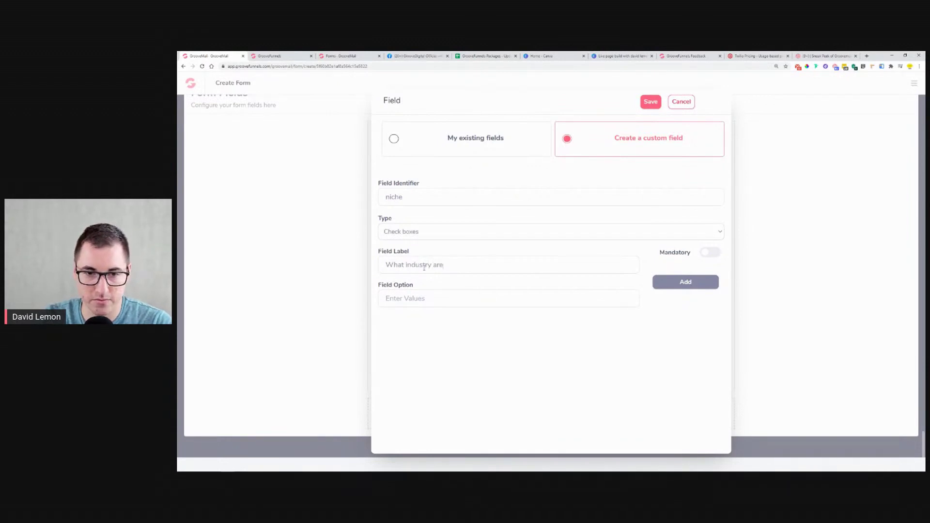
text( you in?)
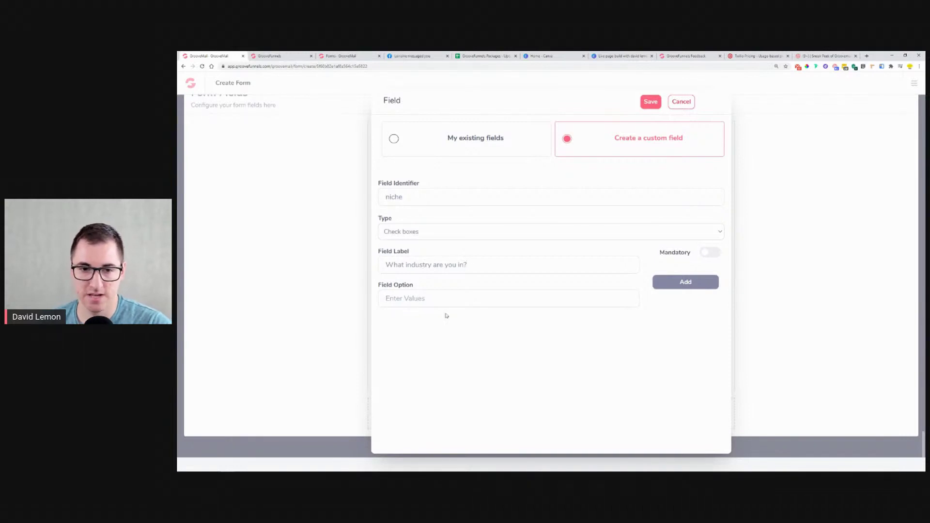
Step: Add the options Health, Wealth and Relationships and save the niche field
click(447, 299)
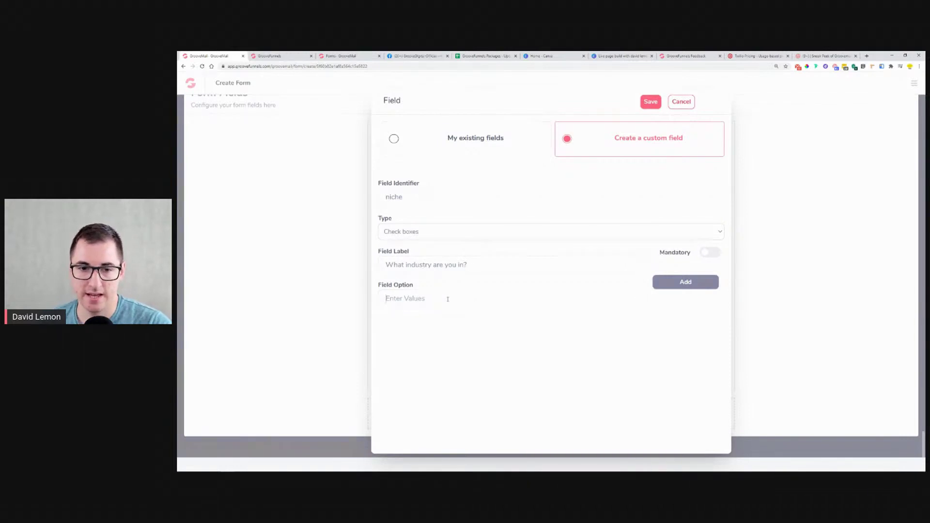
text(Hea)
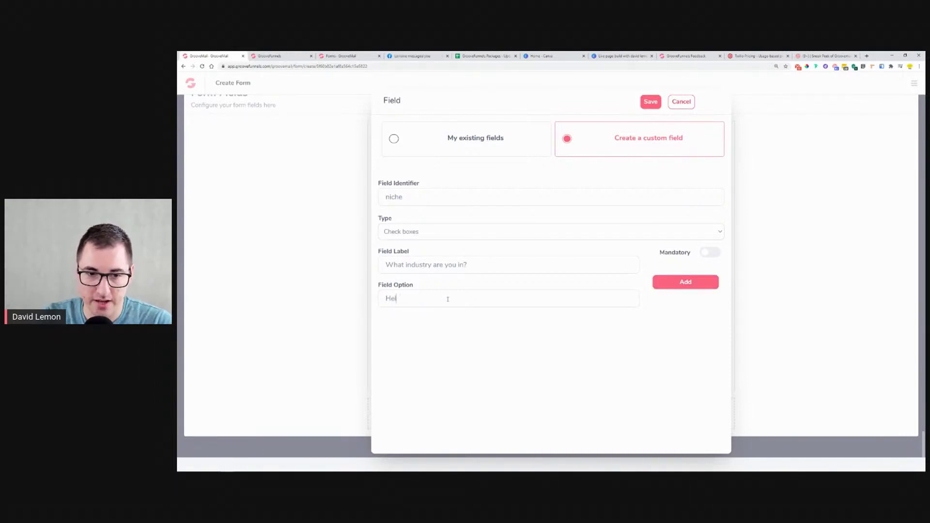
text(lth)
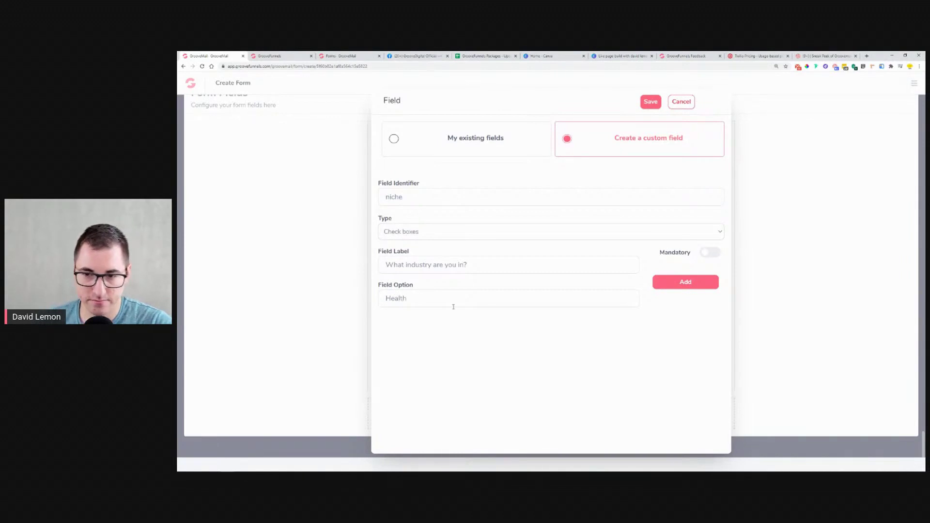
click(698, 286)
text(Wealth)
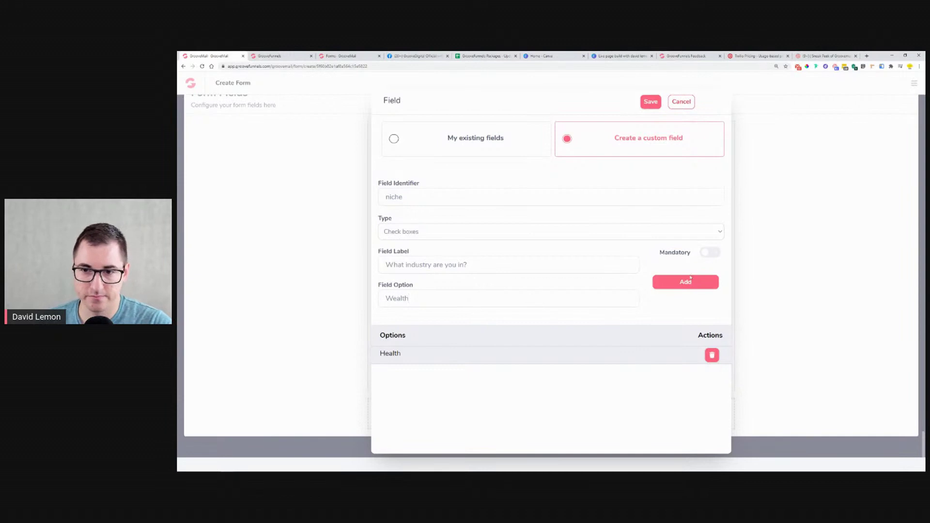
click(685, 282)
click(443, 299)
text(rel)
key(BackSpace)
key(BackSpace)
key(BackSpace)
text(Relat)
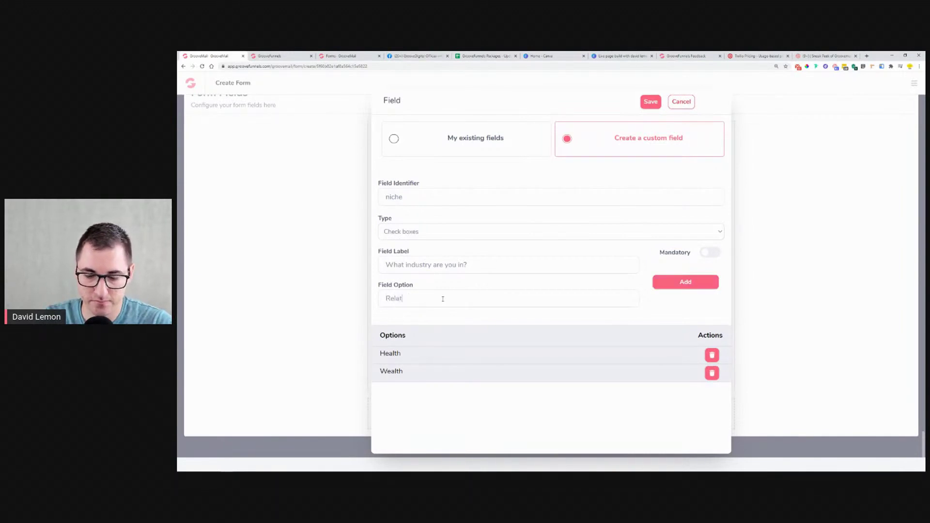
text(ionships)
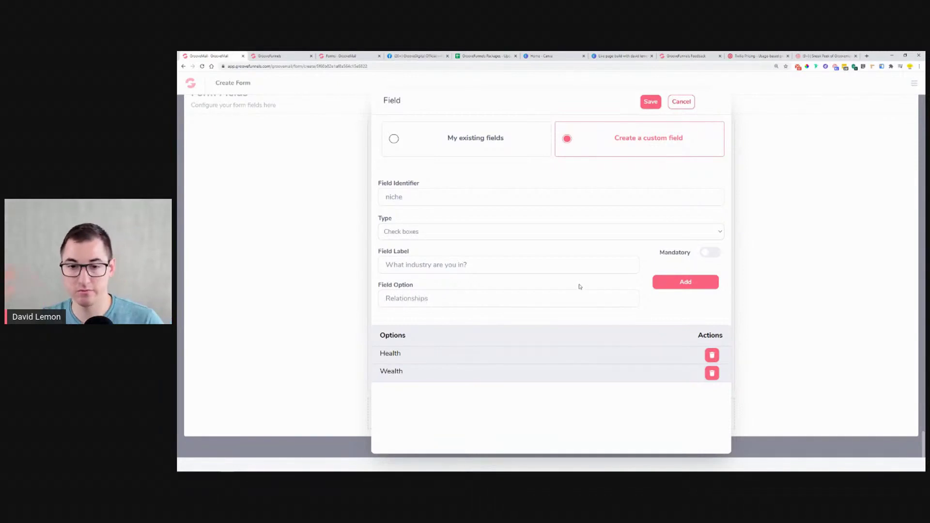
click(683, 285)
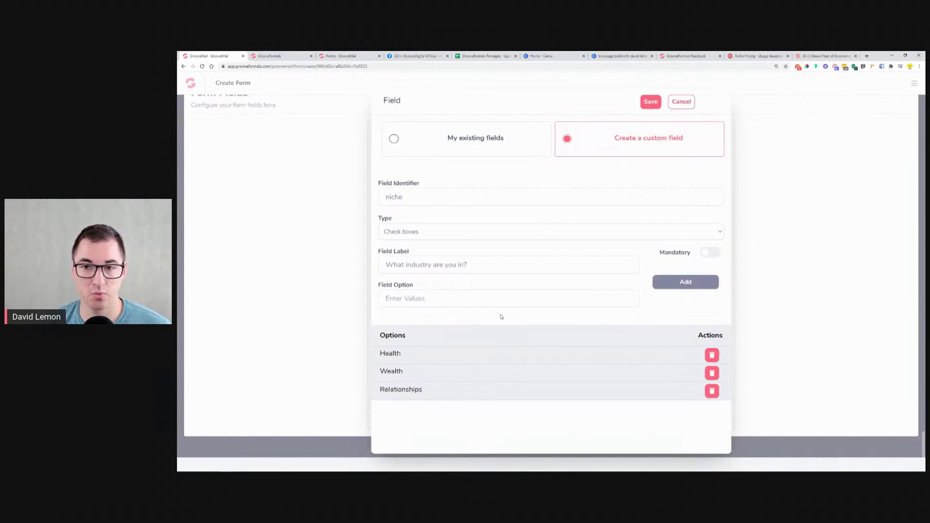
click(651, 101)
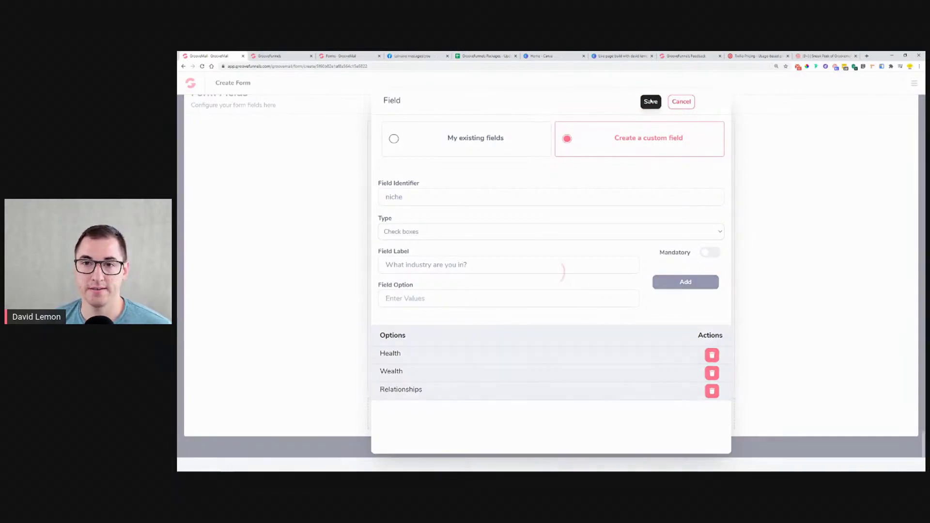
Step: Add the existing niche field to the form as the industry question
click(523, 409)
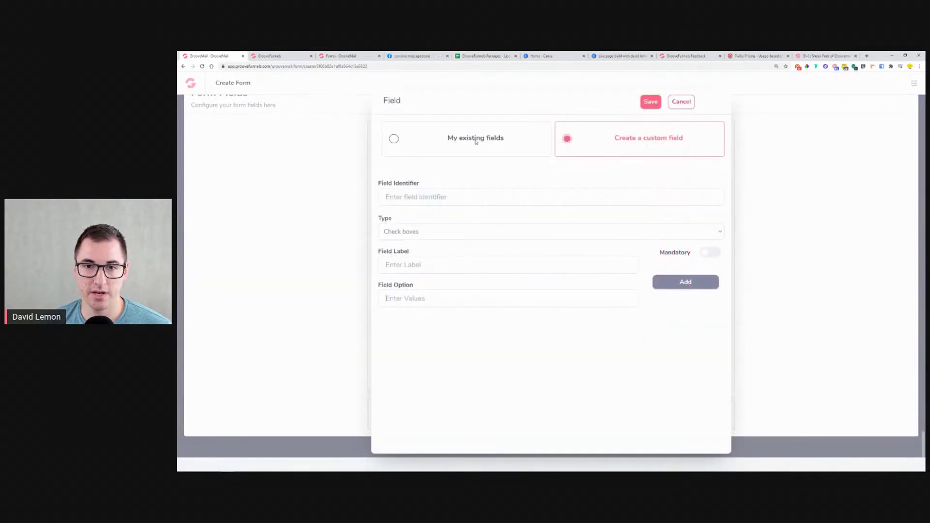
click(455, 141)
click(455, 197)
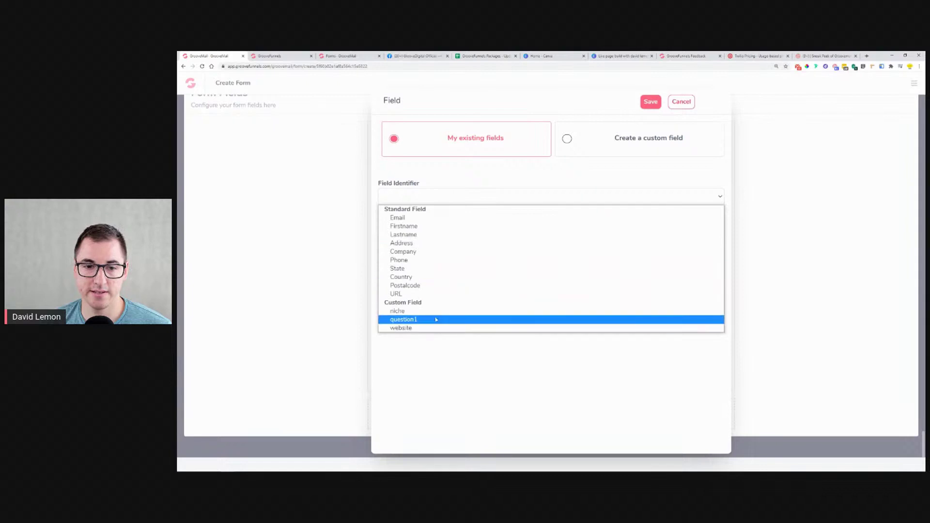
click(435, 312)
click(650, 102)
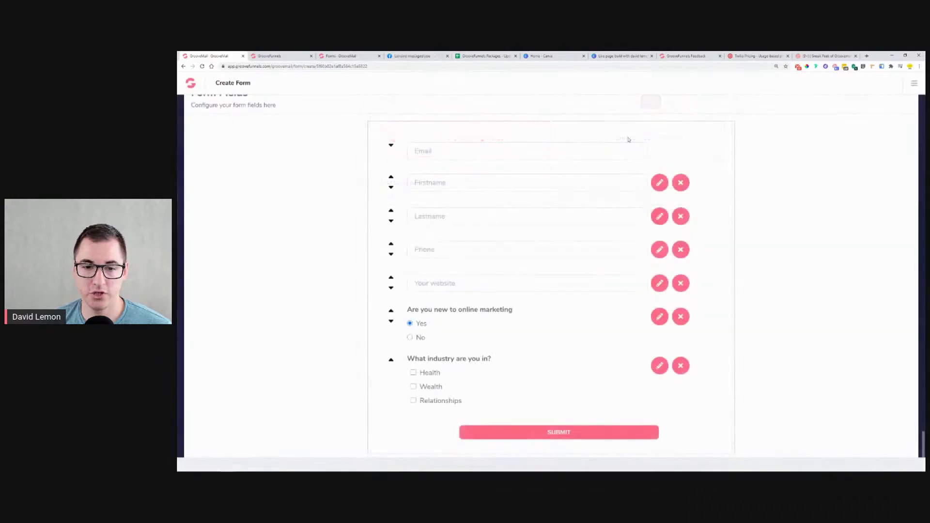
Step: Test the industry checkboxes and the Yes/No marketing question in the preview
scroll(544, 314, down, 1)
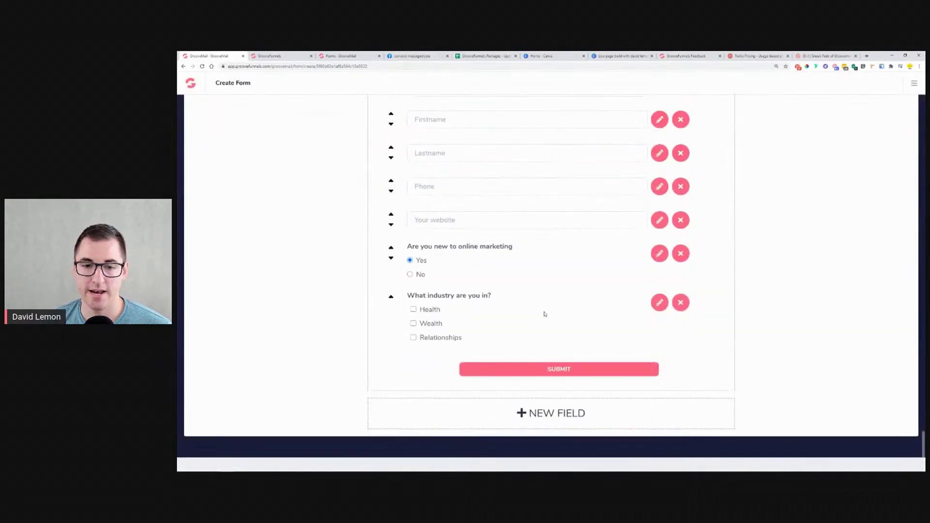
drag(406, 296, 506, 301)
click(413, 309)
click(413, 323)
click(414, 338)
click(414, 323)
click(414, 309)
click(413, 323)
click(413, 309)
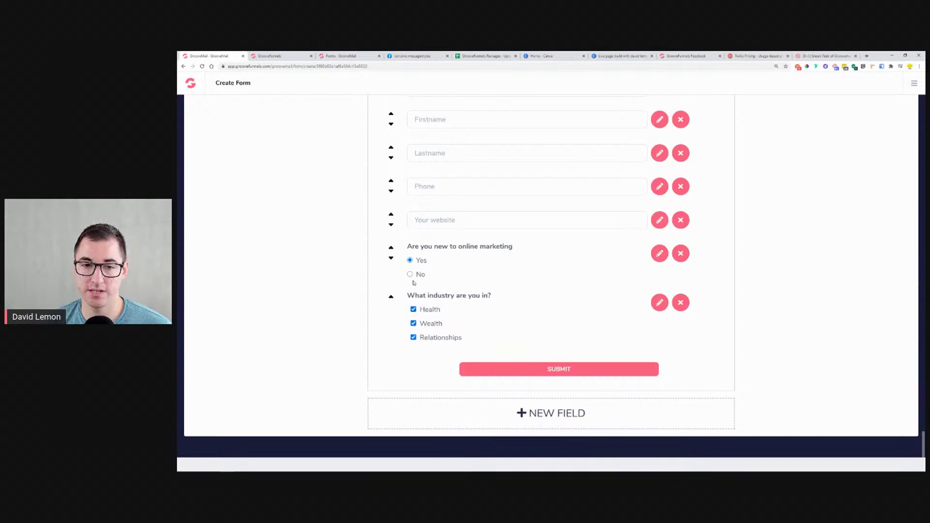
click(410, 274)
click(410, 261)
click(410, 274)
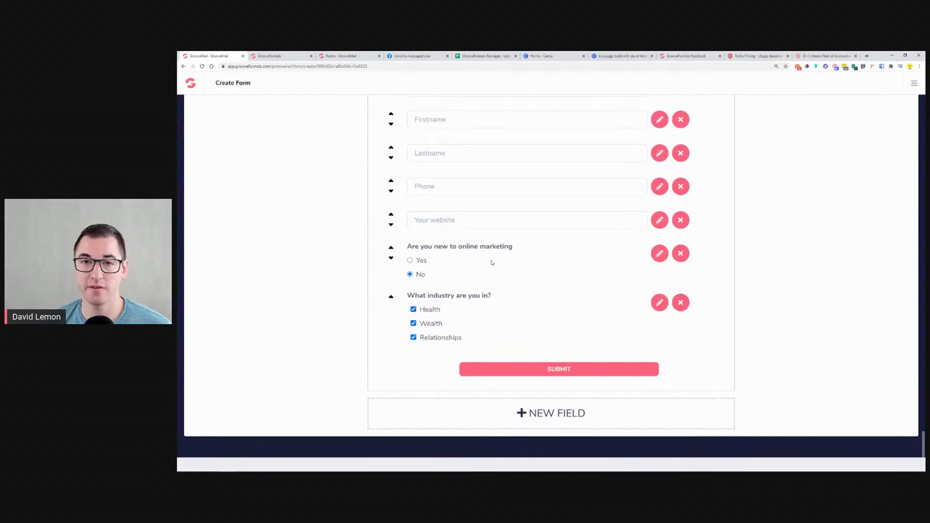
Step: Save the form fields and continue to the Optin Settings step
scroll(557, 291, up, 3)
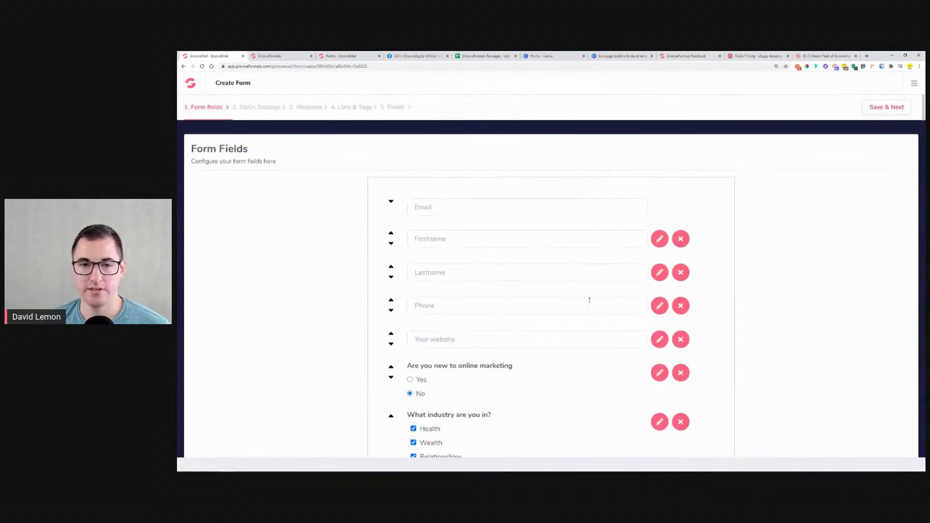
scroll(567, 283, down, 3)
scroll(612, 260, up, 3)
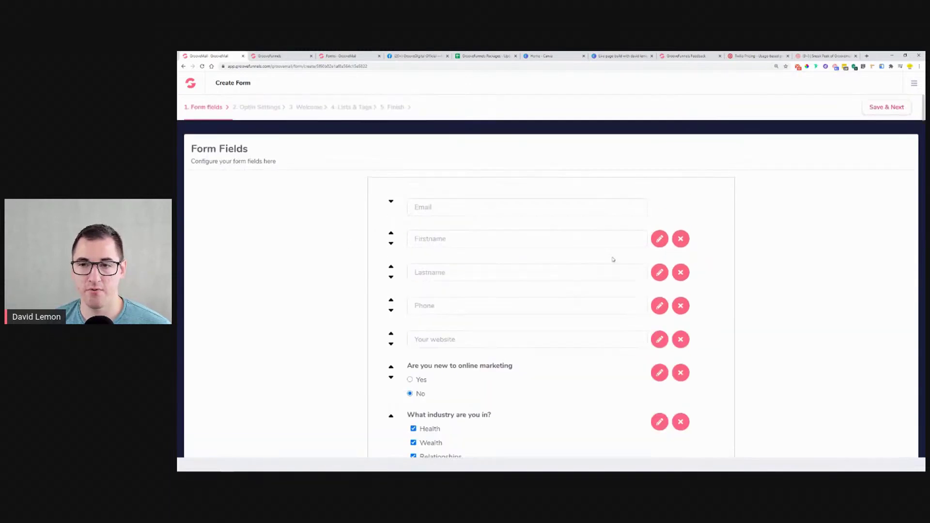
click(883, 108)
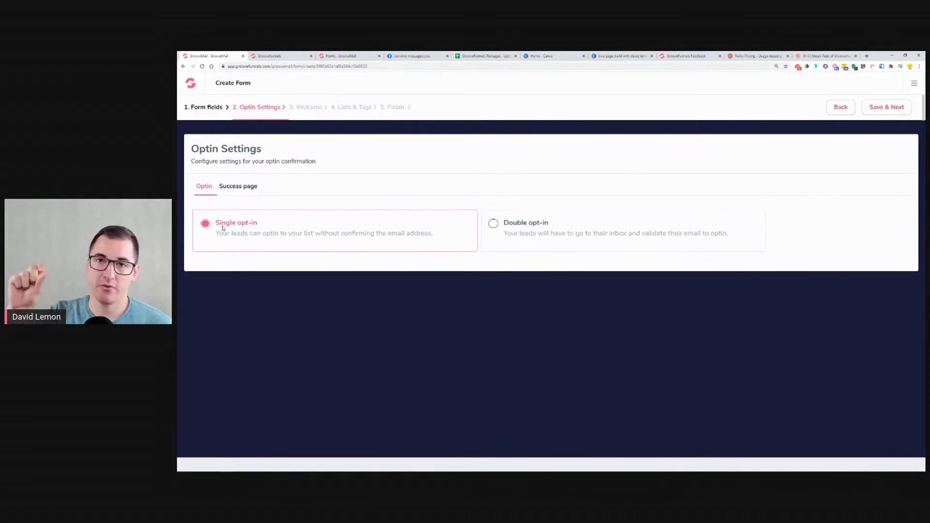
click(588, 240)
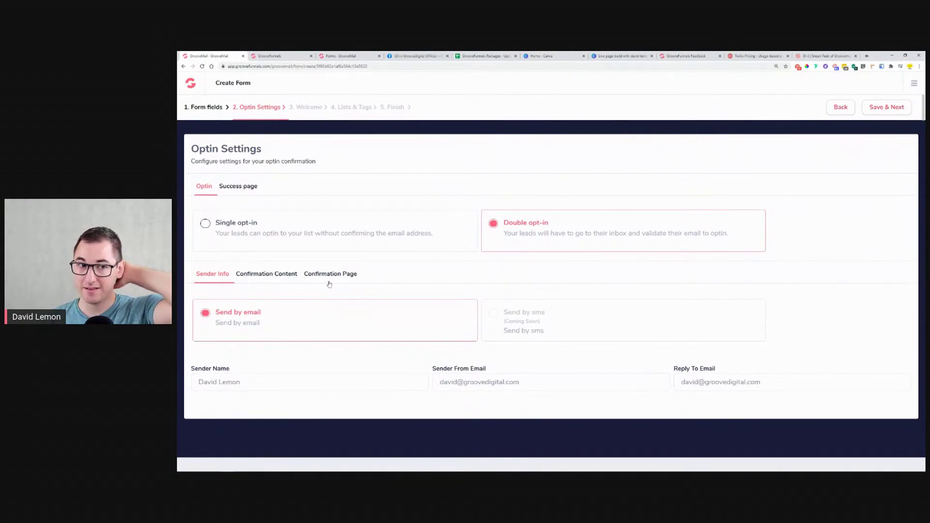
drag(283, 275, 281, 283)
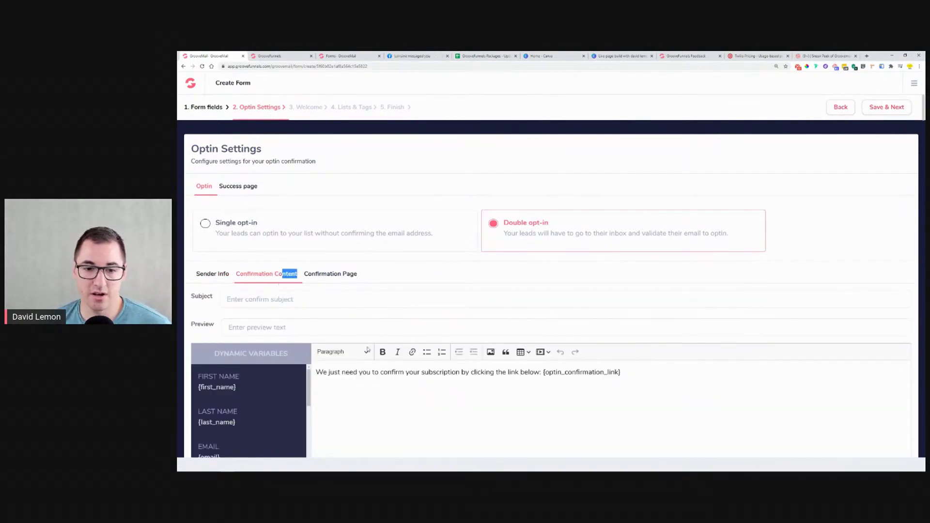
scroll(410, 326, down, 2)
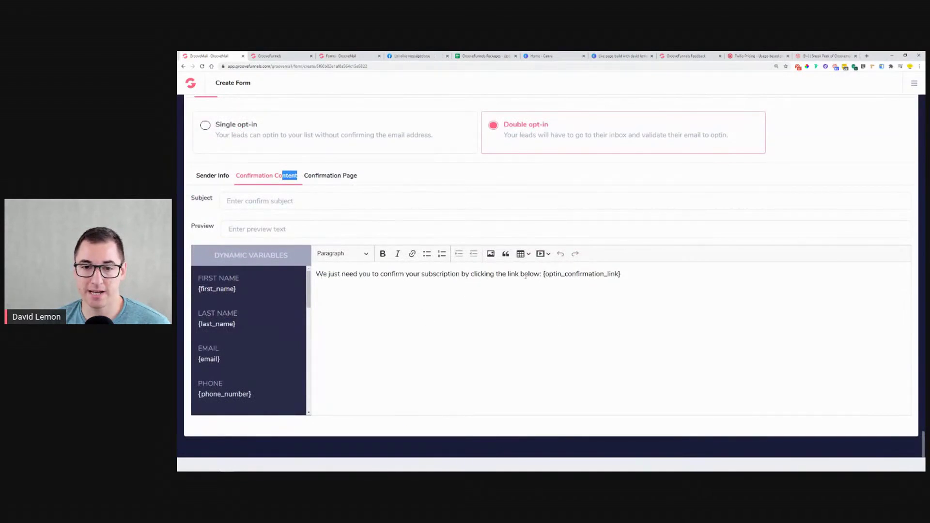
drag(544, 274, 625, 274)
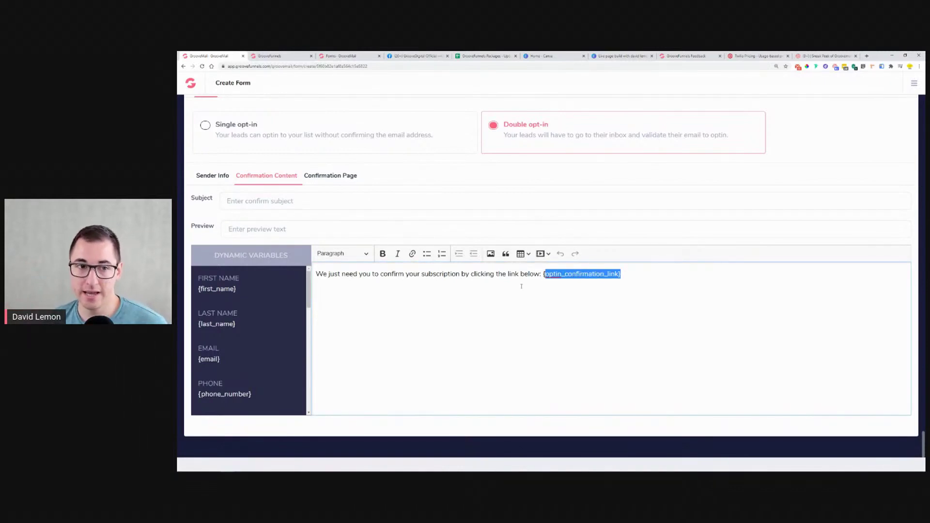
click(268, 226)
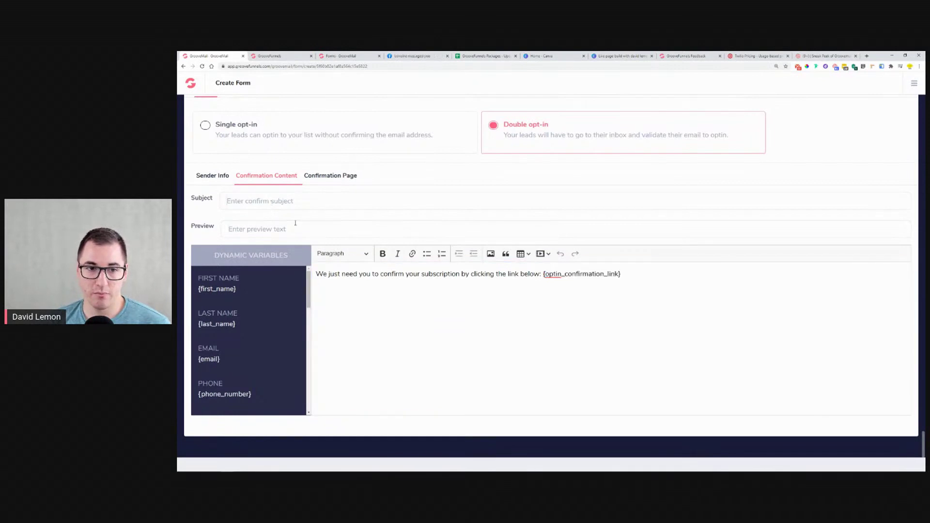
click(321, 182)
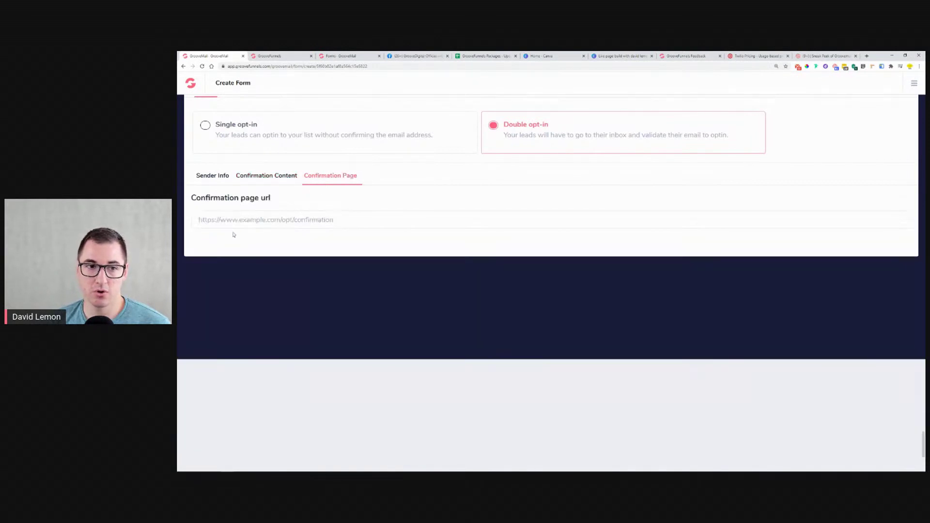
click(222, 222)
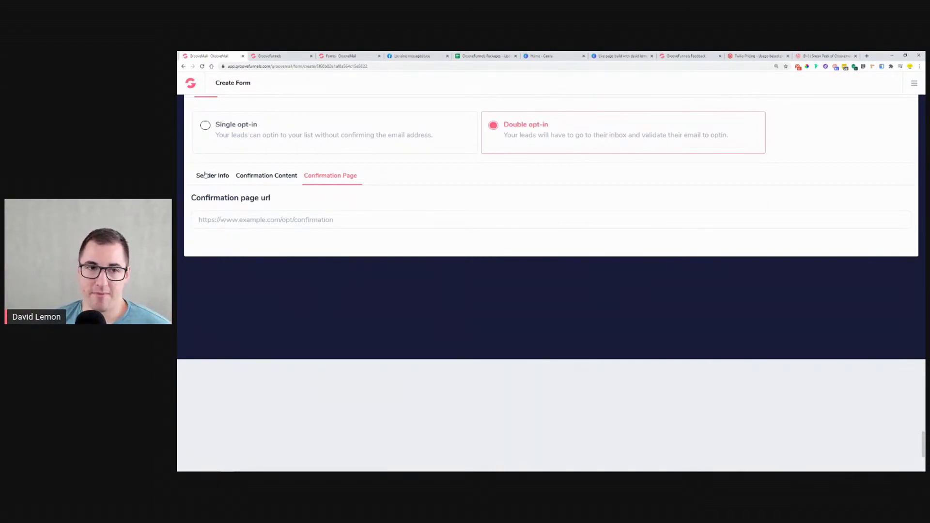
click(266, 175)
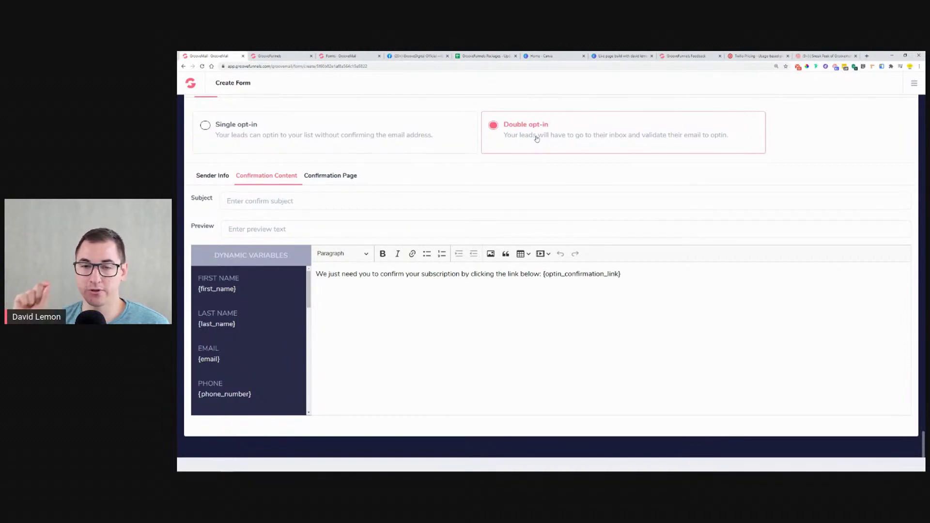
click(346, 182)
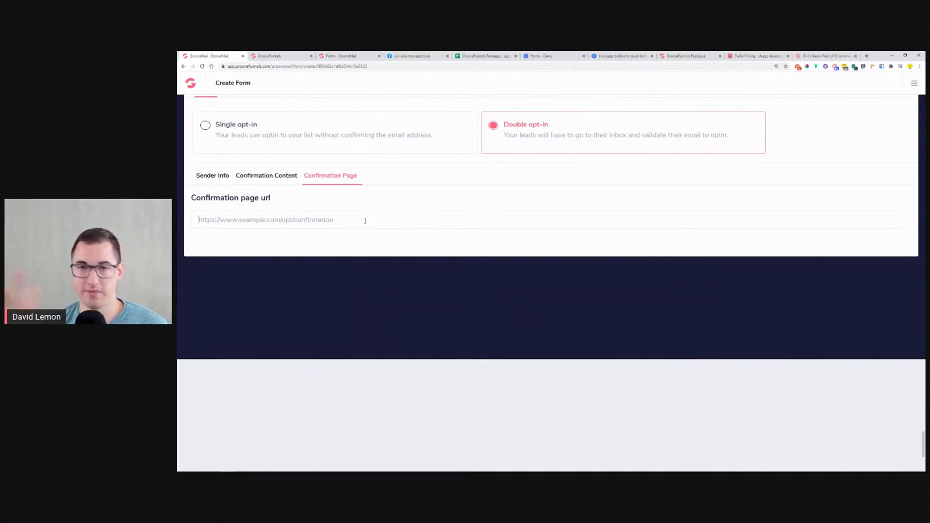
click(232, 136)
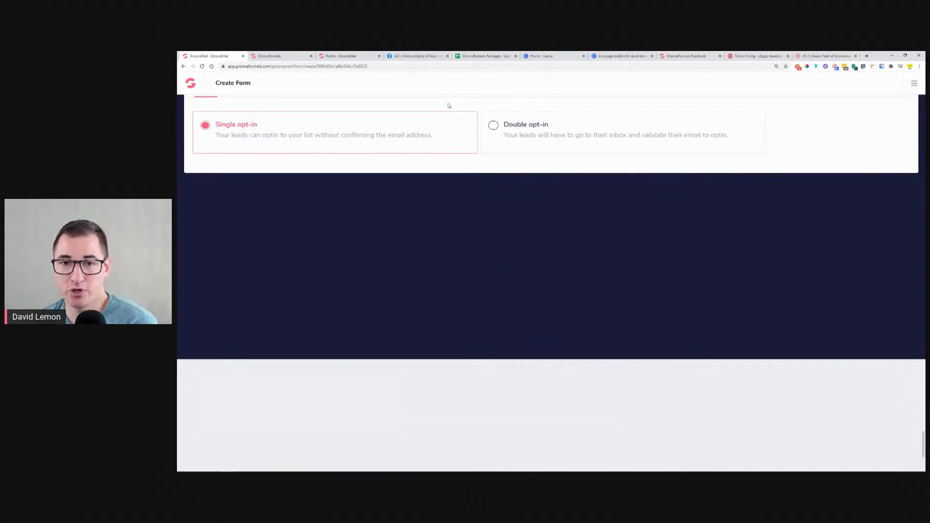
Step: Review double opt-in sender details, then keep Single opt-in and continue to Welcome Email Settings
click(492, 127)
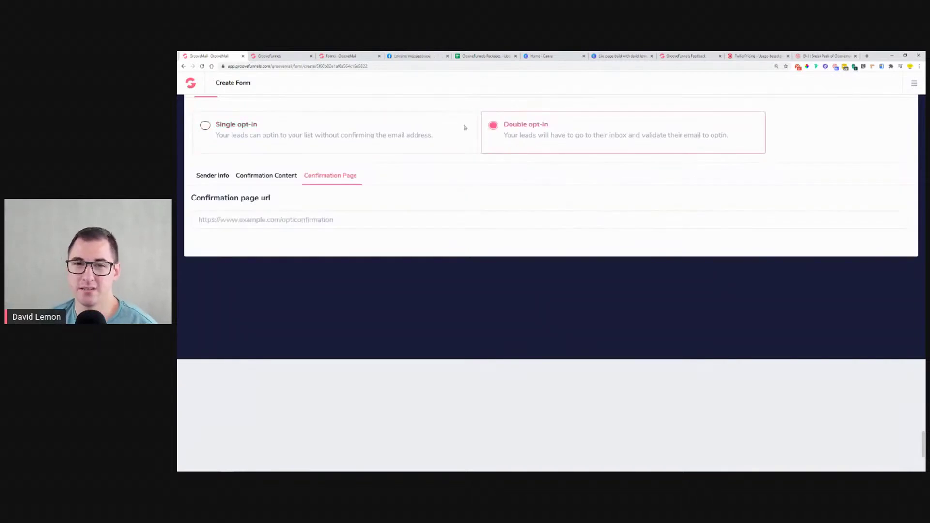
click(215, 179)
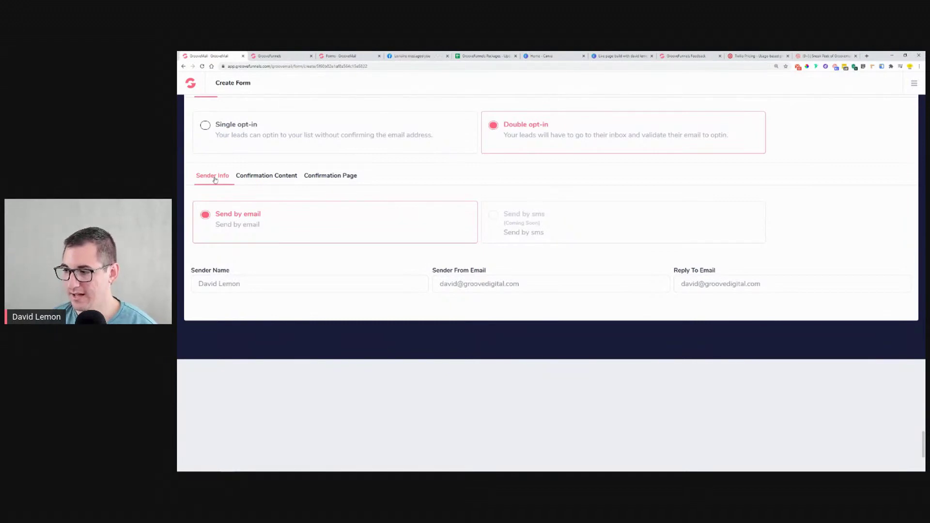
scroll(178, 187, up, 2)
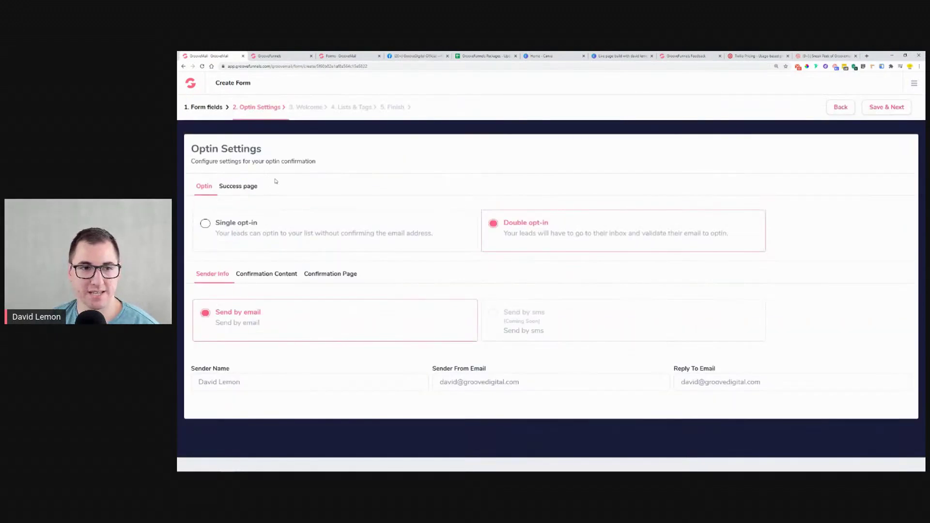
click(204, 226)
click(885, 107)
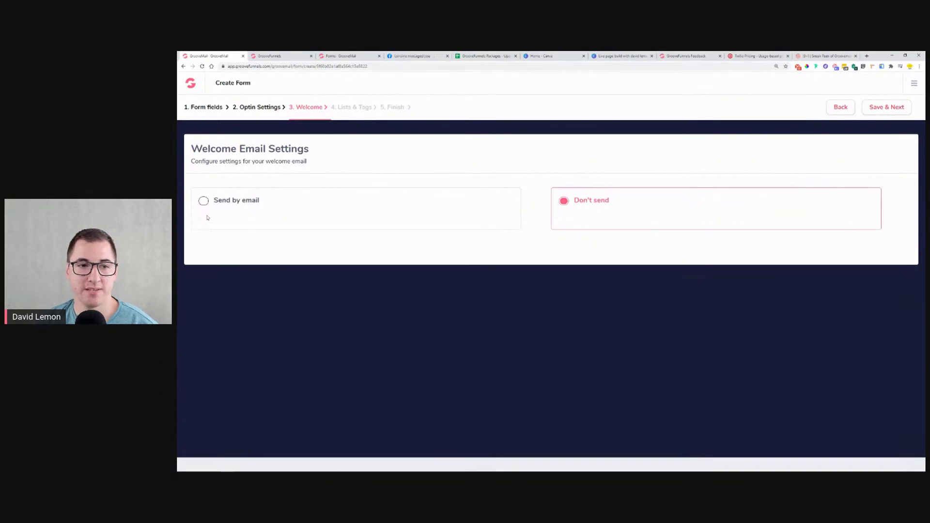
Step: Leave the welcome email on Don't send and continue to Lists & Tags
click(205, 213)
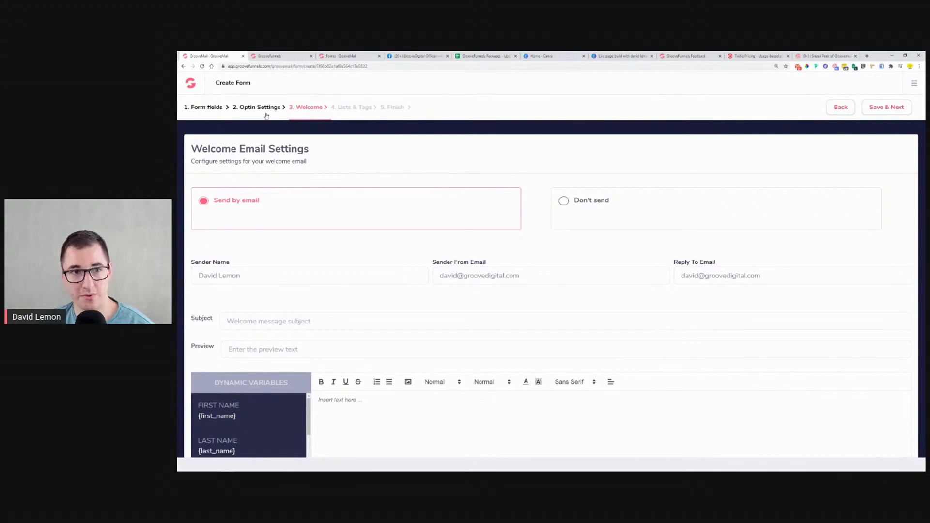
drag(264, 83, 215, 83)
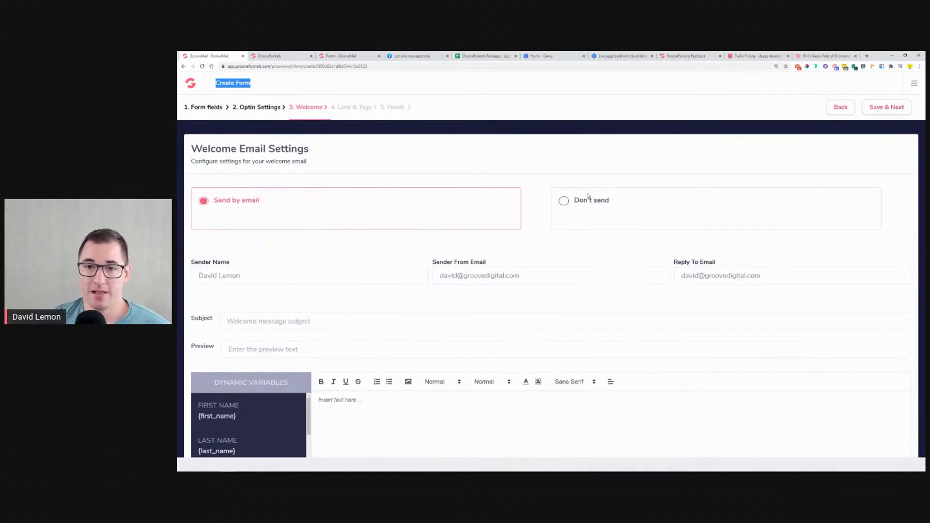
click(574, 201)
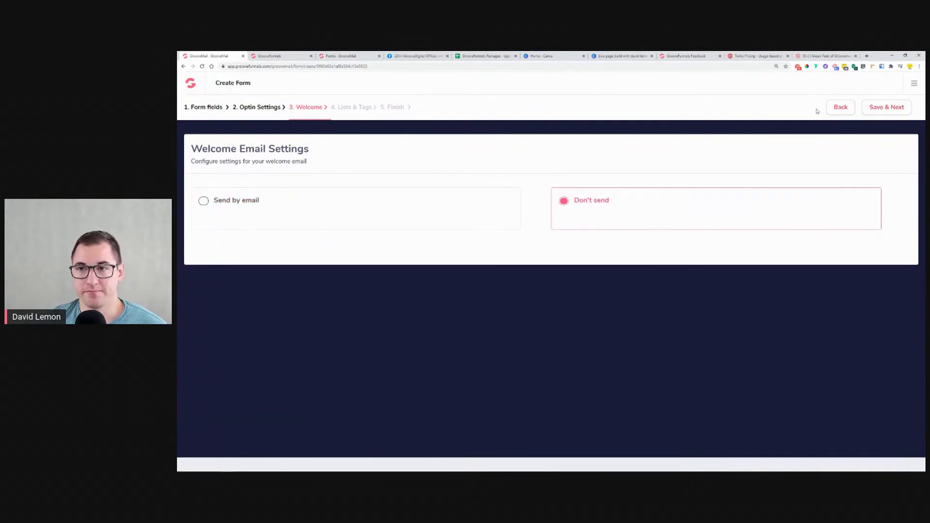
click(887, 107)
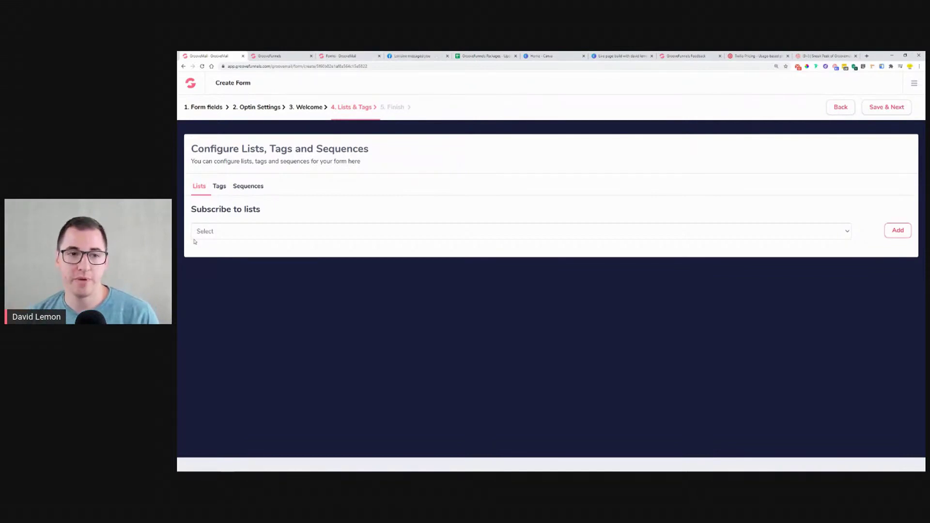
Step: Subscribe the form's signups to the newsletter mailing list
click(212, 236)
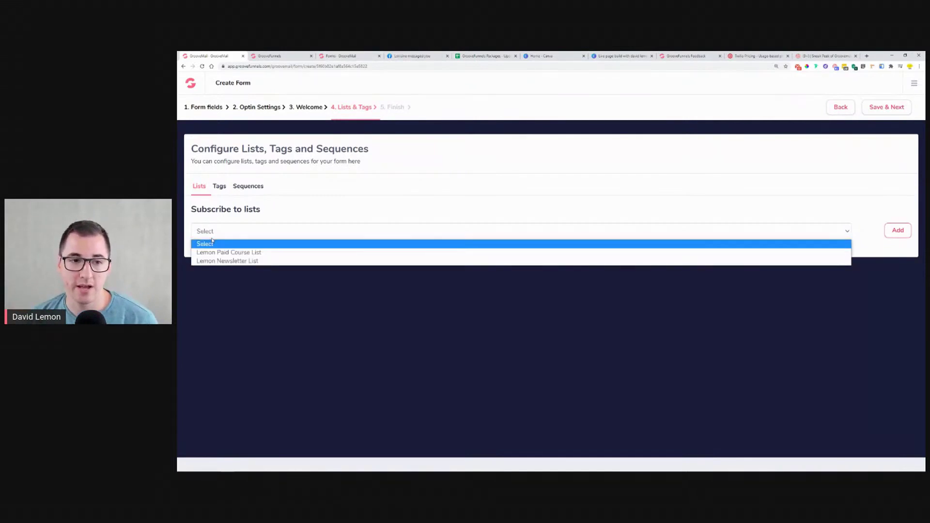
click(230, 262)
click(897, 231)
Step: Tag signups with the New Newsletter subscriber tag from the Newsletter category
click(219, 194)
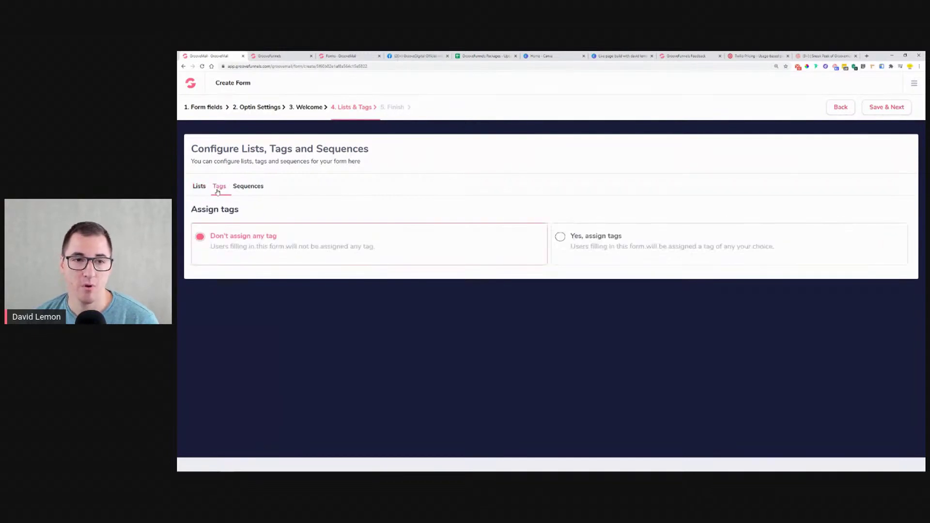
click(628, 236)
click(264, 294)
click(242, 316)
click(523, 296)
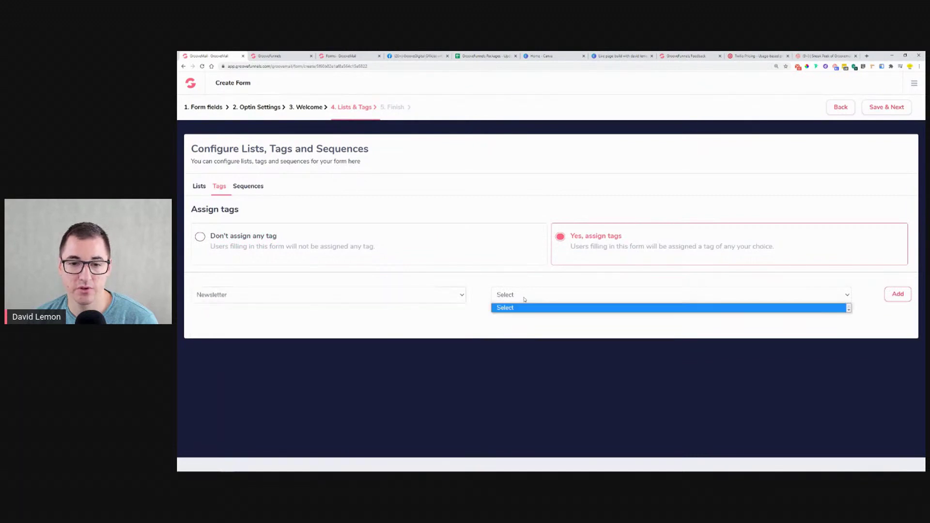
click(518, 296)
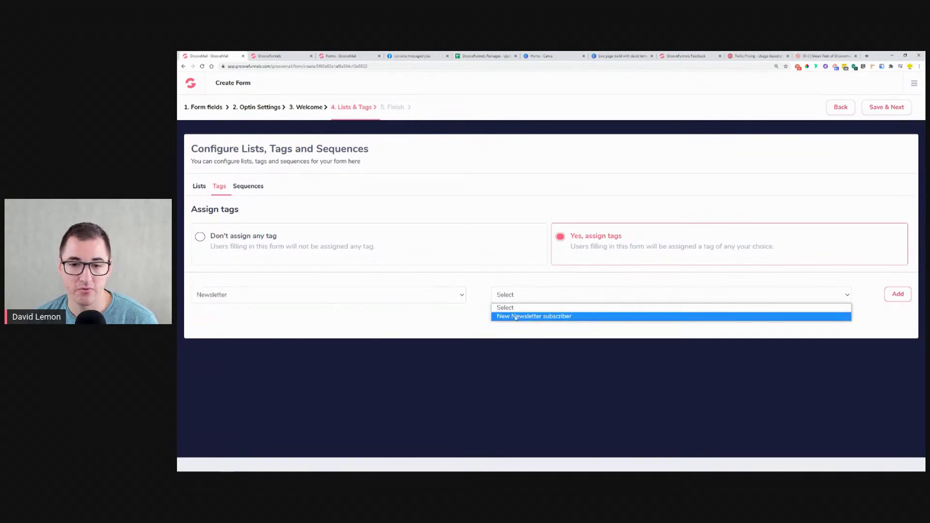
click(514, 316)
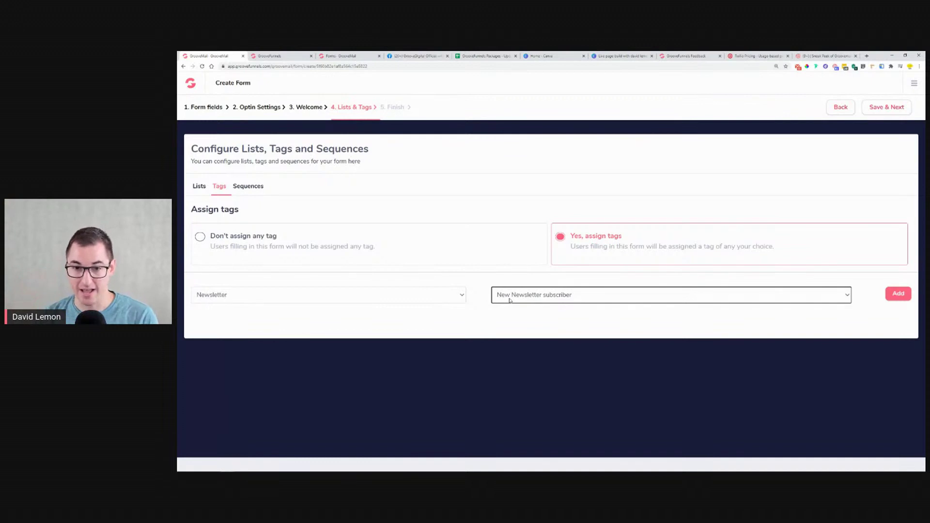
click(908, 298)
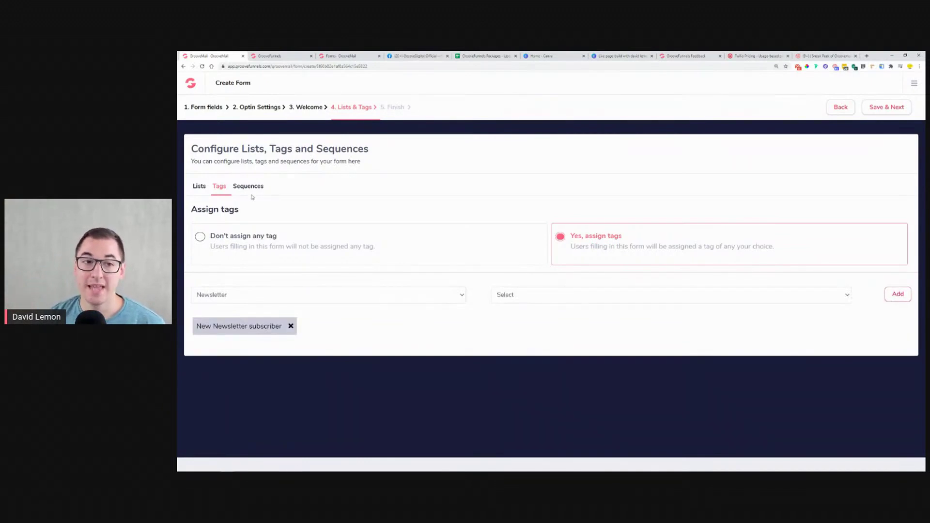
Step: Try sequence options: Onboarding Sequence for Course Members and Welcome sequence for the Lemon Course
click(254, 193)
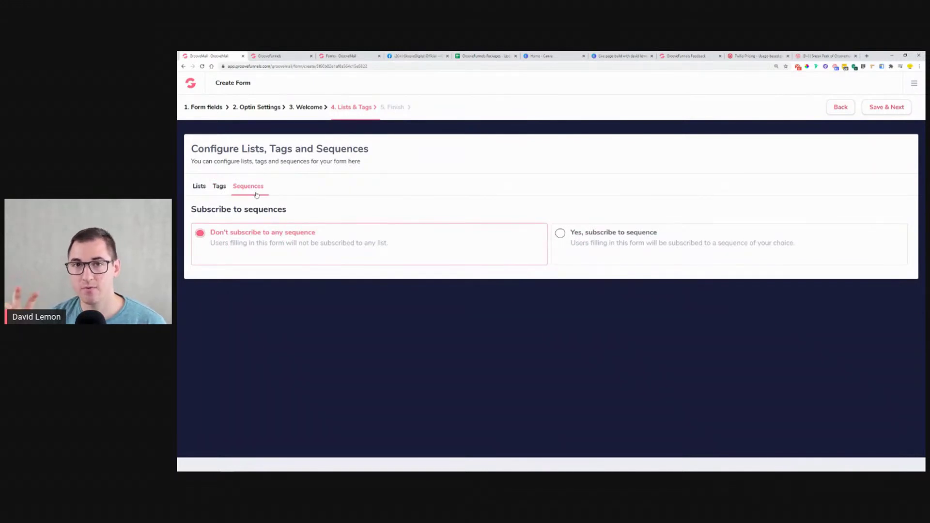
click(644, 259)
click(392, 294)
click(330, 316)
click(324, 294)
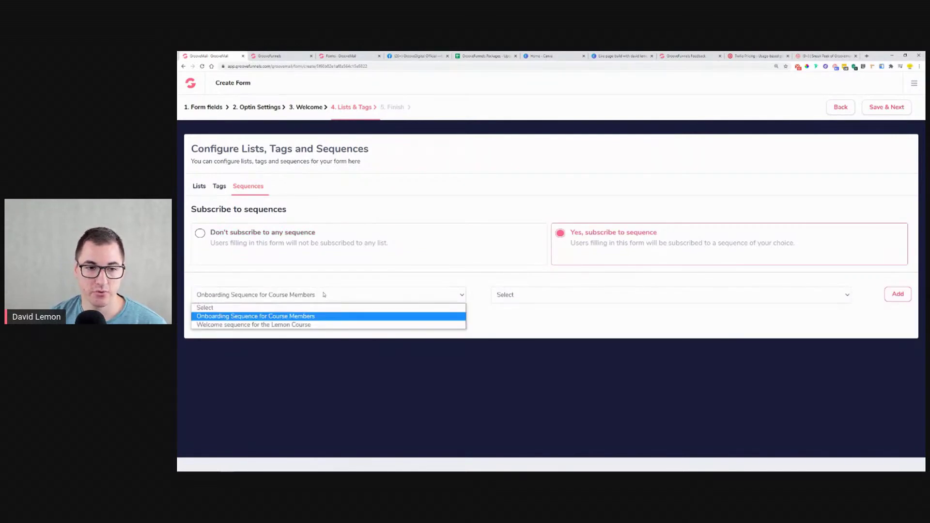
click(322, 325)
click(577, 294)
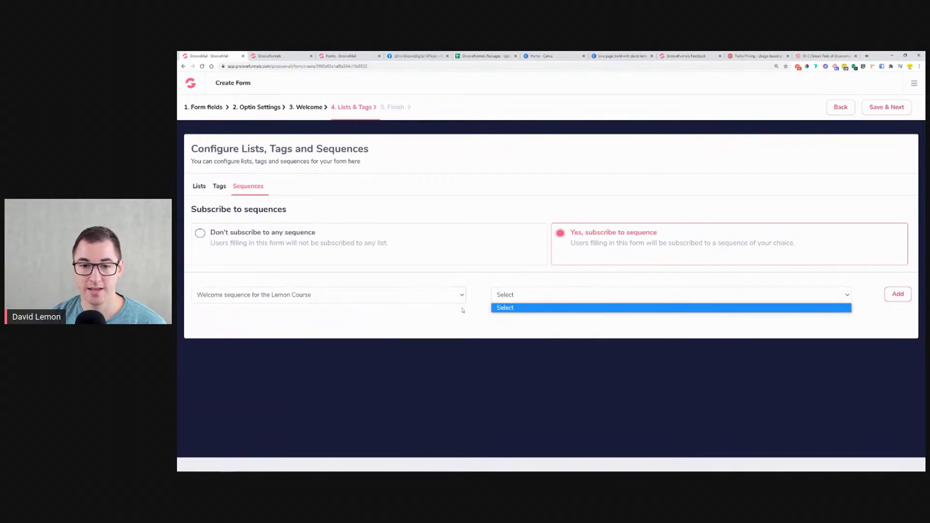
click(401, 295)
Step: Settle on 'Don't subscribe to any sequence' and save the form settings
click(426, 316)
click(552, 299)
click(533, 289)
click(531, 297)
click(392, 298)
click(457, 322)
click(552, 295)
click(553, 295)
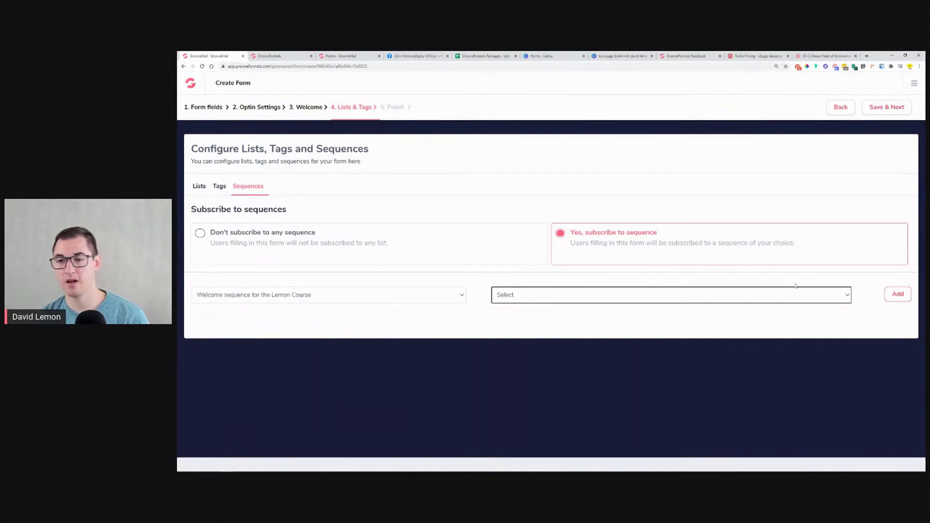
click(264, 259)
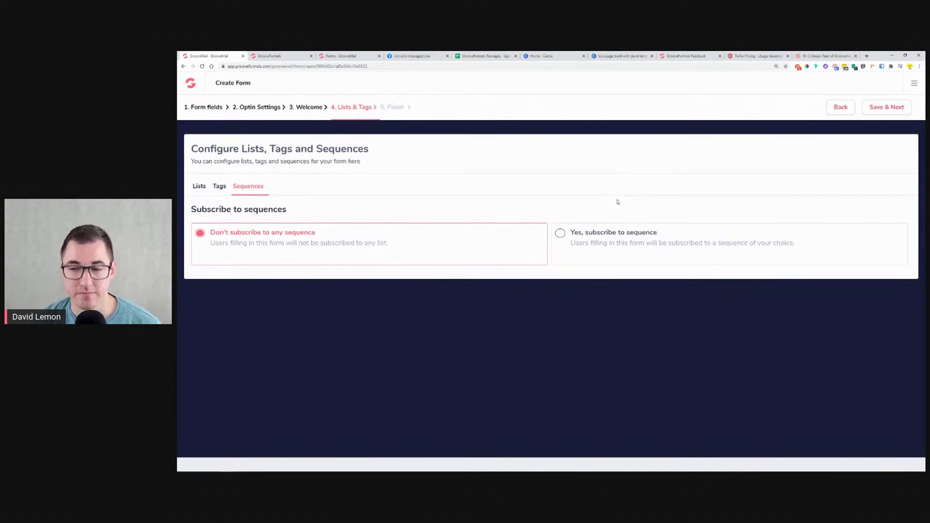
click(879, 109)
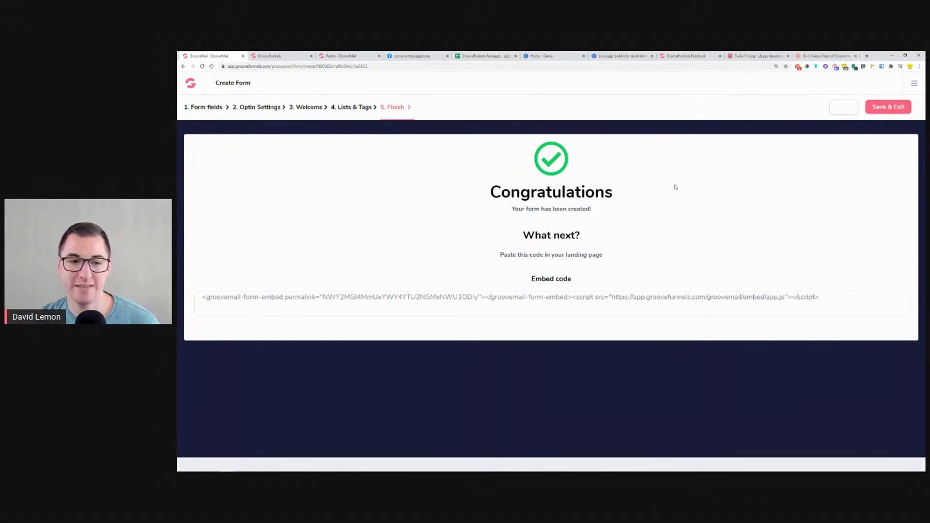
Step: Copy the Newsletter form's embed code and switch to the GrooveFunnels page builder
triple_click(334, 309)
right_click(337, 314)
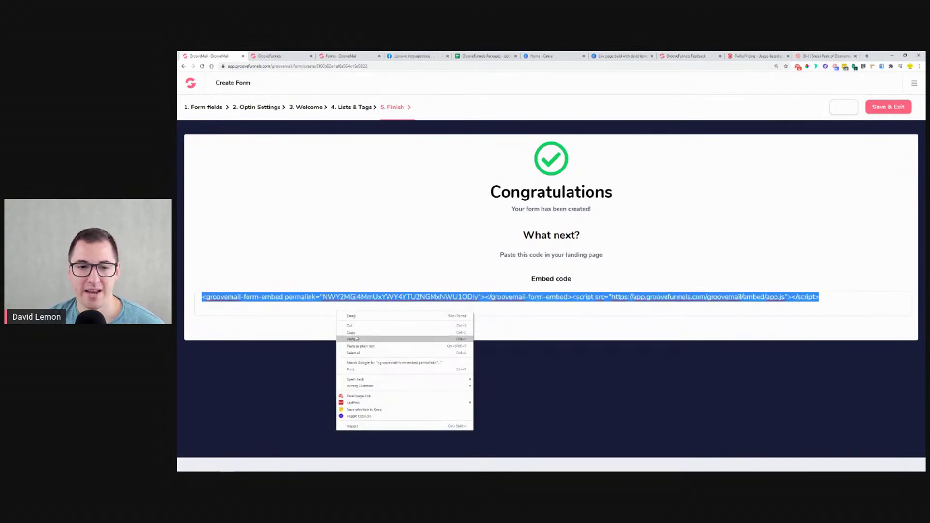
click(357, 337)
triple_click(346, 291)
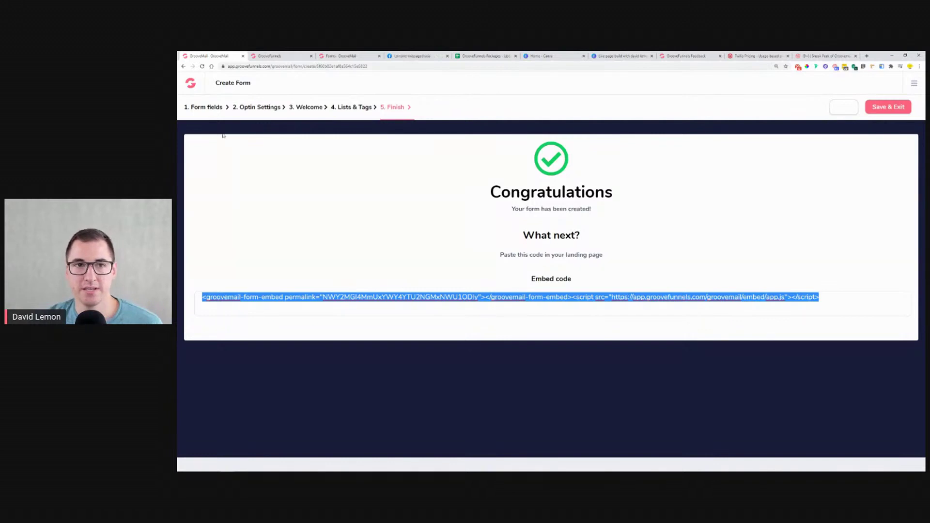
click(287, 57)
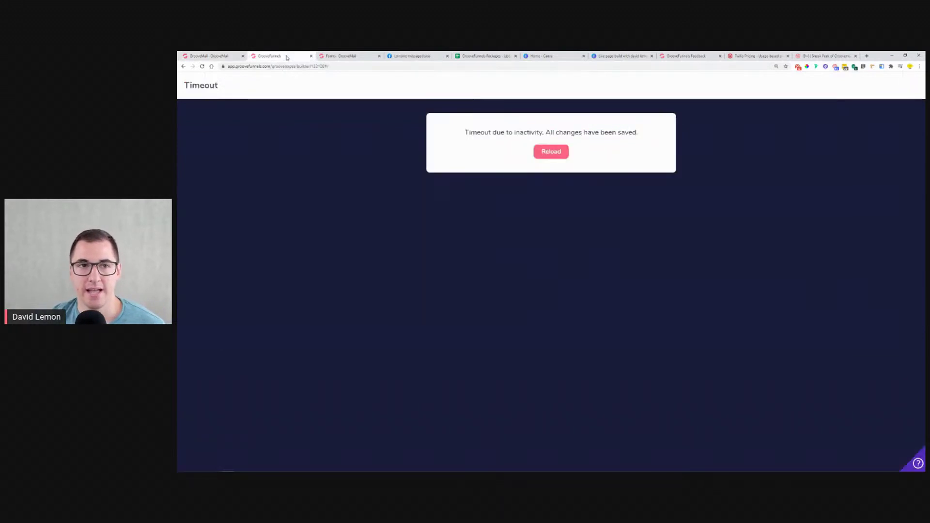
Step: Reload the builder and paste the form embed code into the embed element's source
click(557, 153)
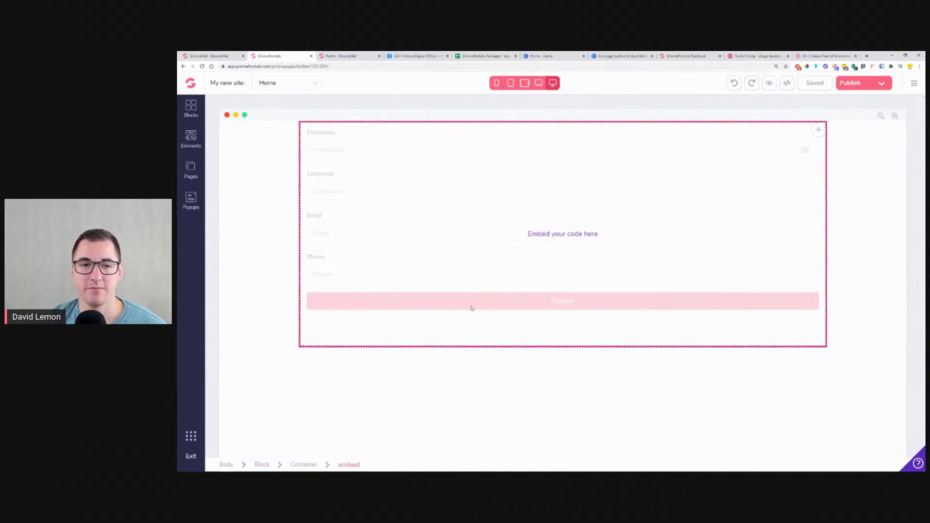
click(460, 262)
click(246, 137)
key(ctrl+v)
click(875, 99)
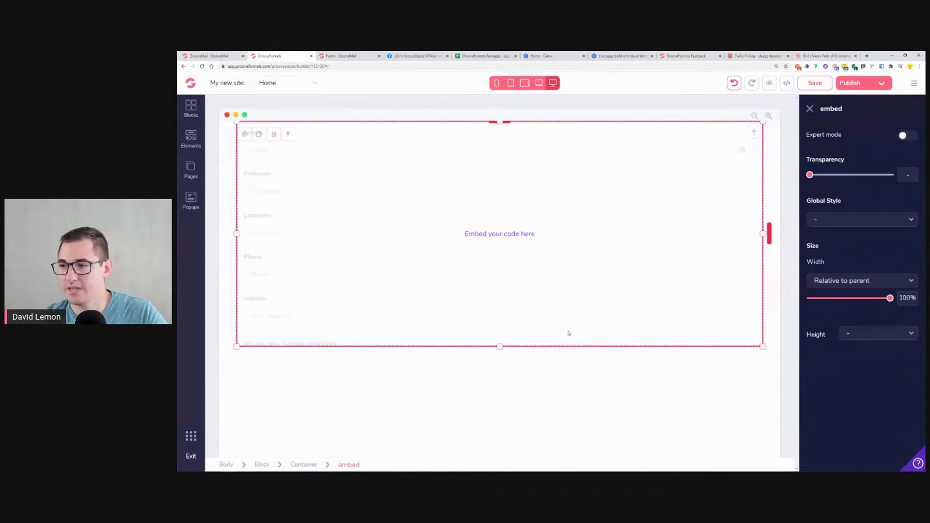
Step: Drag the embed element's bottom edge down to make it taller, then preview the page
key(ctrl+plus)
key(ctrl+plus)
key(ctrl+minus)
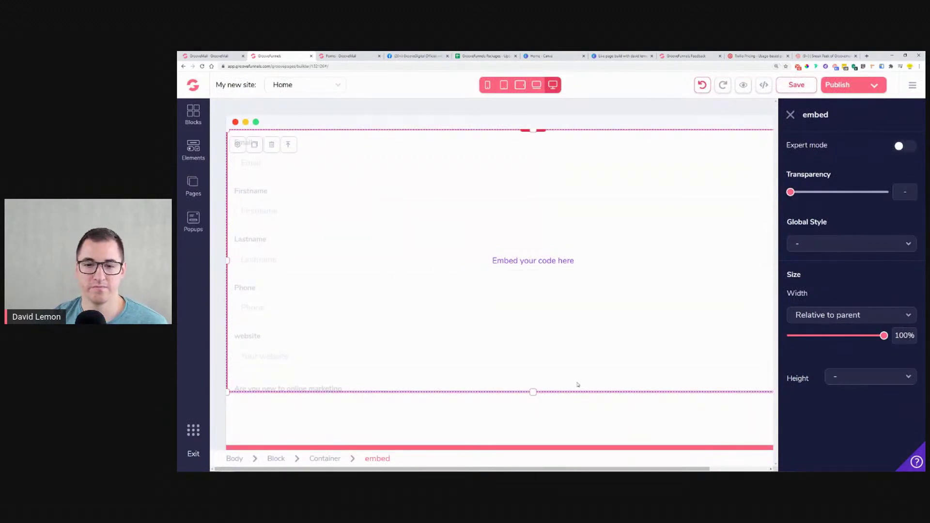
drag(534, 392, 532, 447)
scroll(517, 309, down, 2)
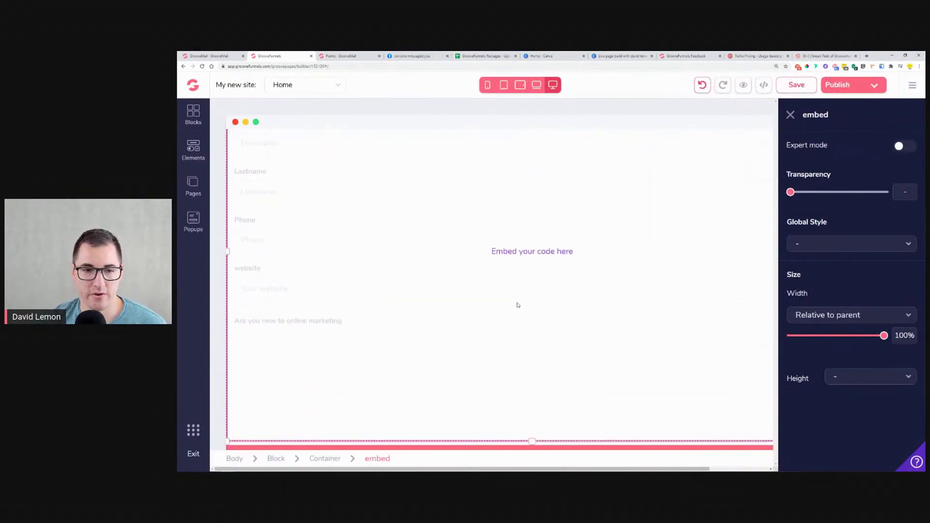
drag(533, 442, 535, 459)
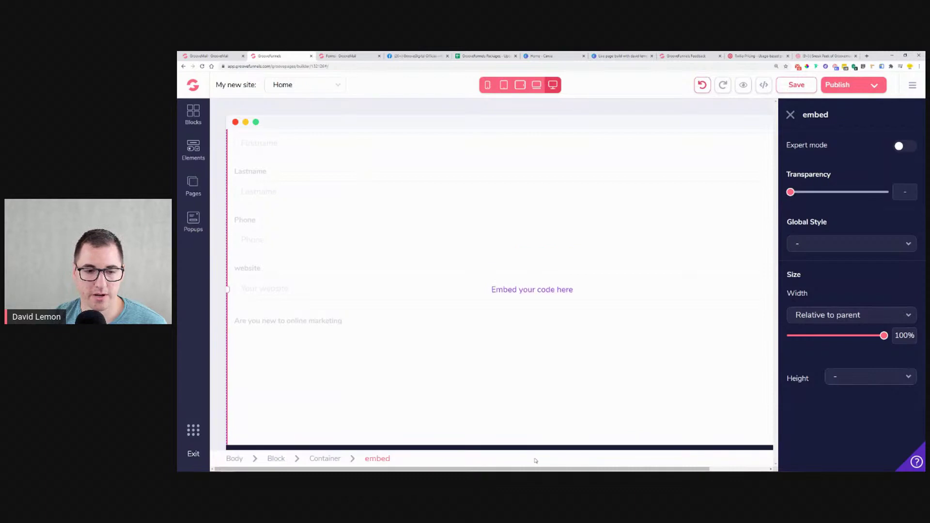
scroll(431, 275, up, 2)
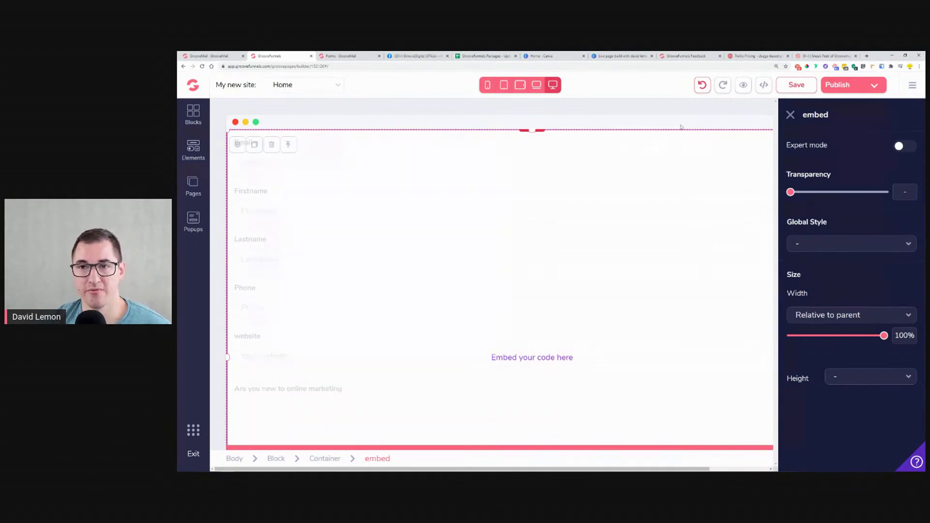
click(743, 85)
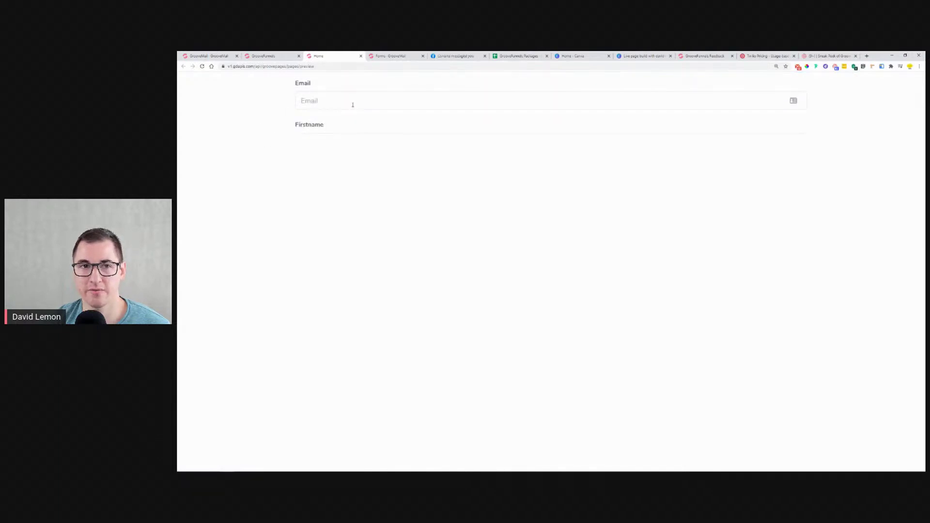
Step: Close the preview and look through the available integration types under My integrations
click(361, 57)
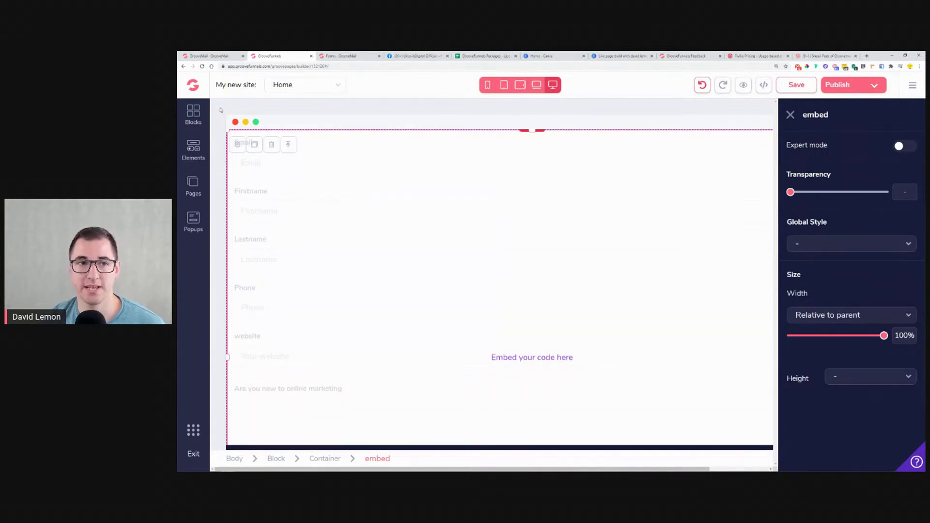
click(912, 85)
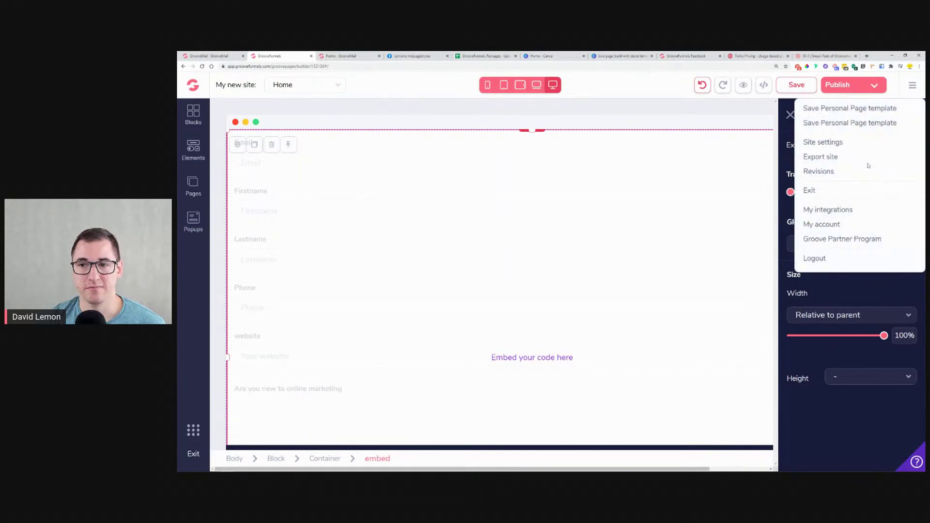
click(833, 212)
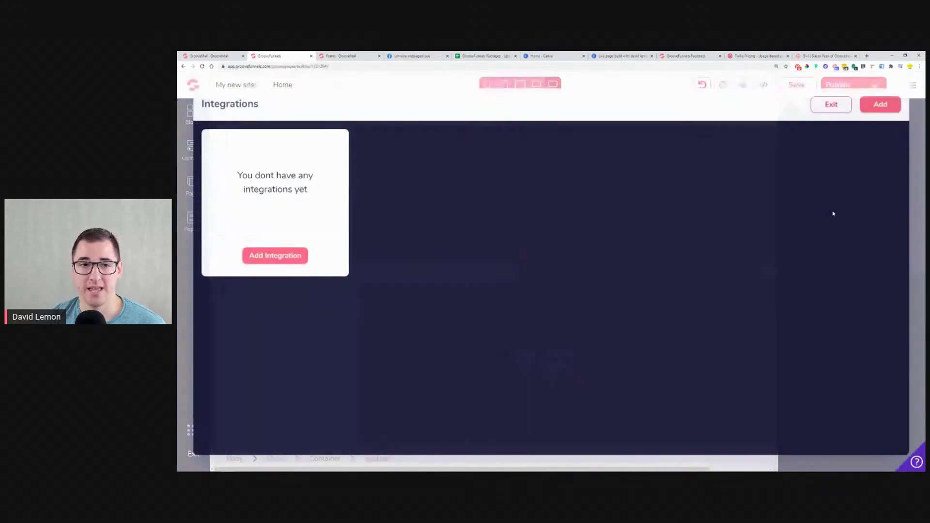
click(881, 104)
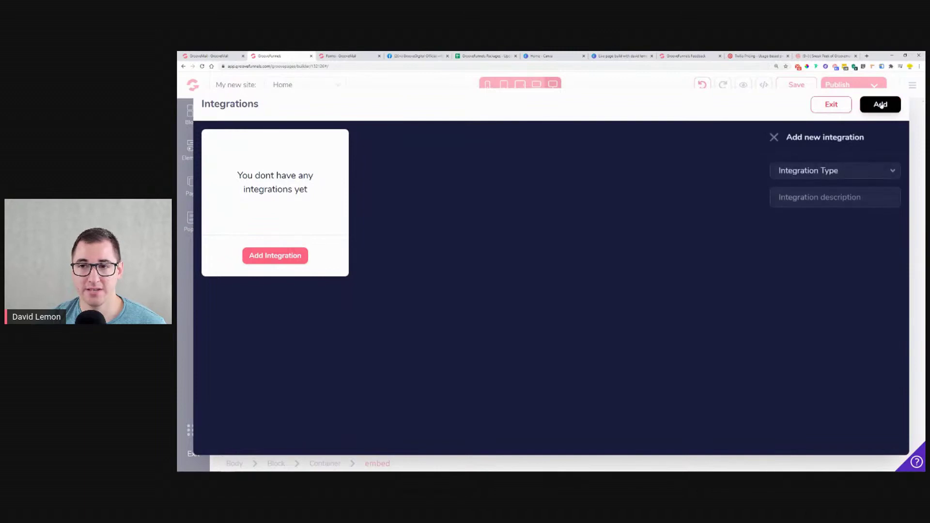
click(859, 174)
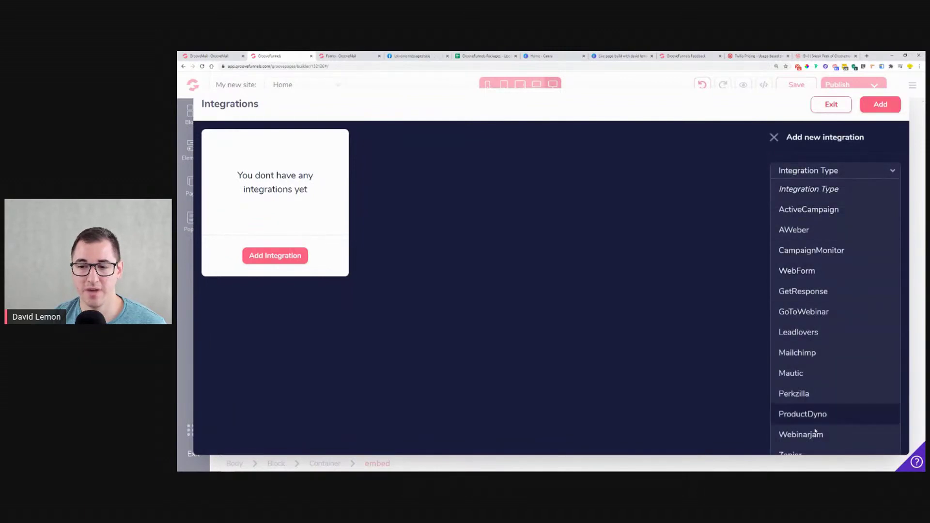
click(830, 105)
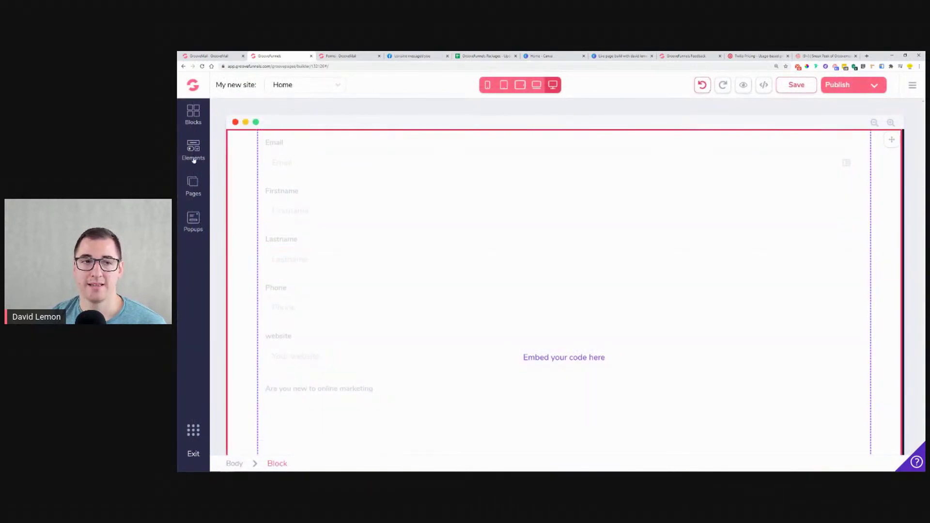
Step: Scroll the Elements list down to the Integrations group
click(194, 149)
scroll(295, 176, down, 5)
scroll(295, 177, down, 15)
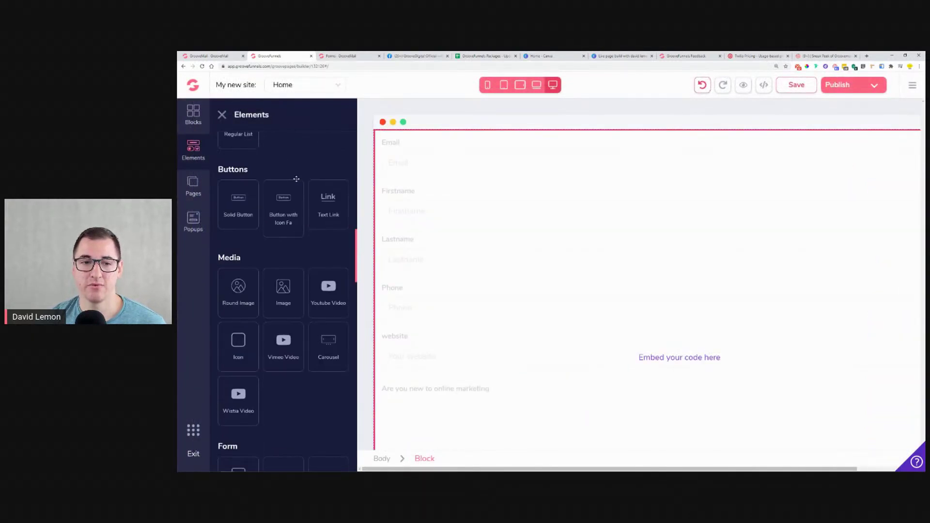
scroll(295, 177, down, 5)
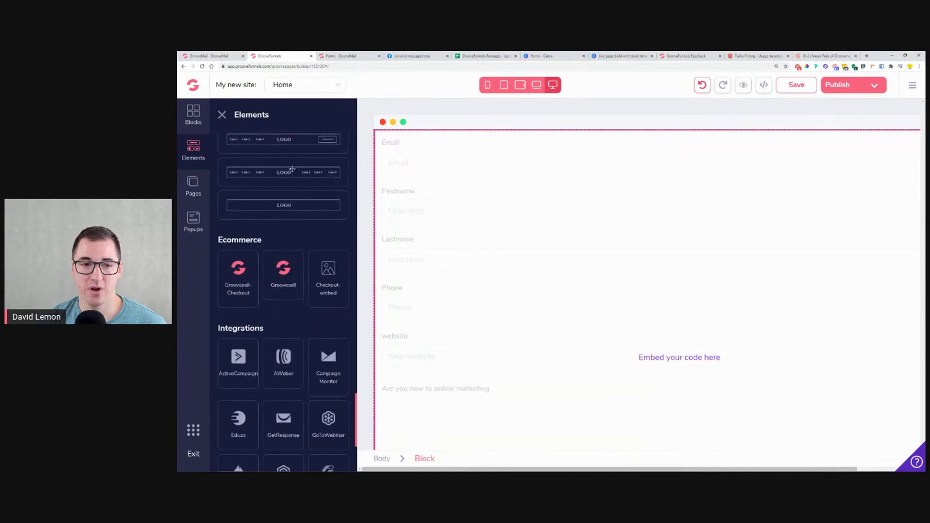
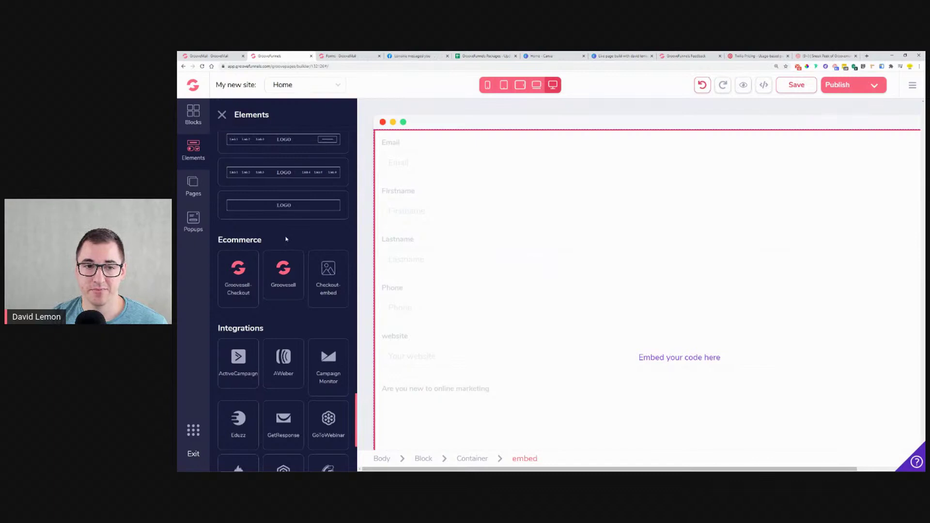
Step: Close the elements list, select the form embed and preview the page to check it
click(222, 115)
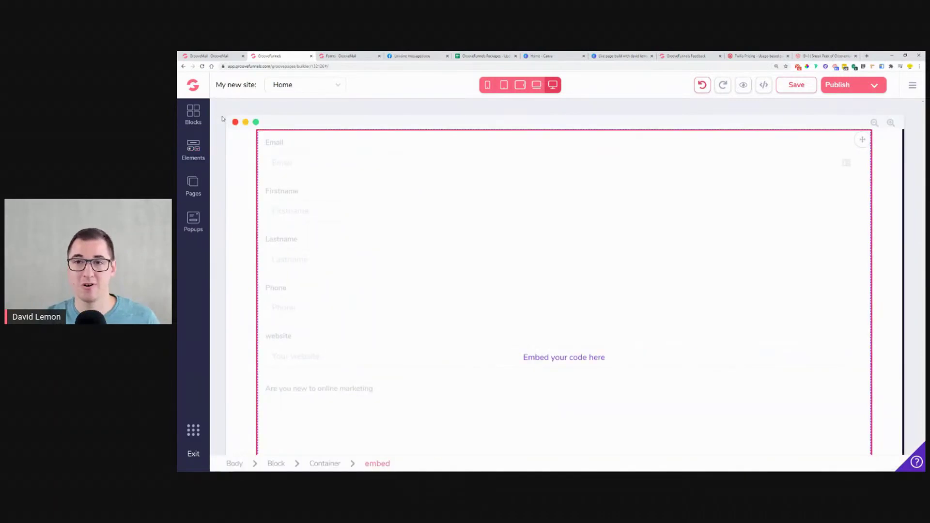
click(328, 236)
click(319, 251)
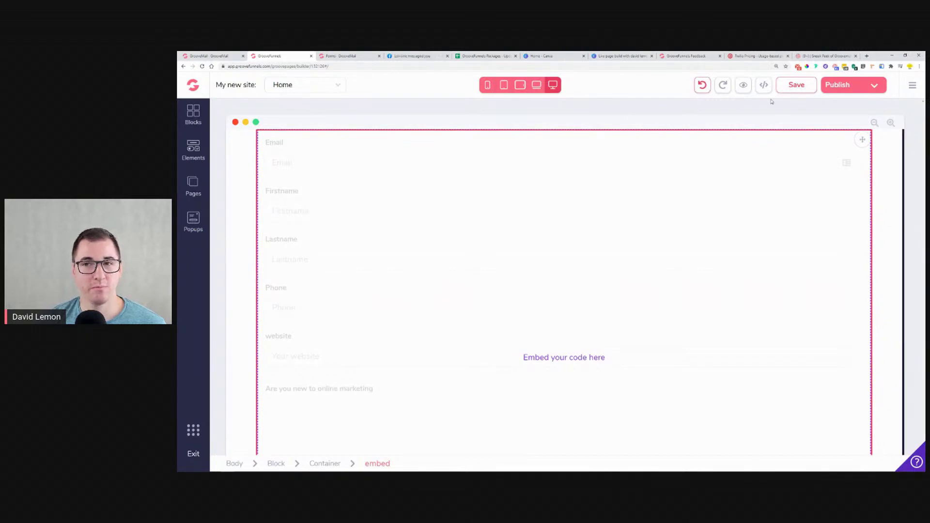
click(744, 86)
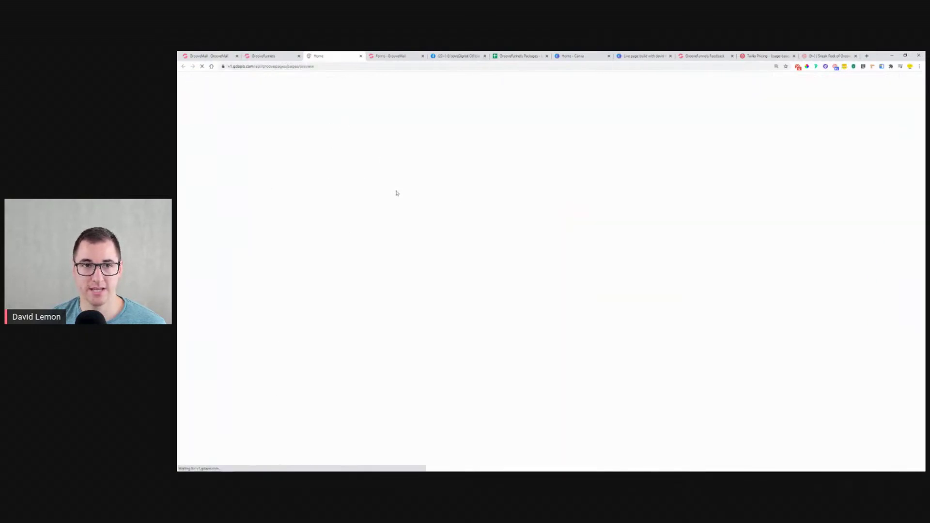
click(361, 56)
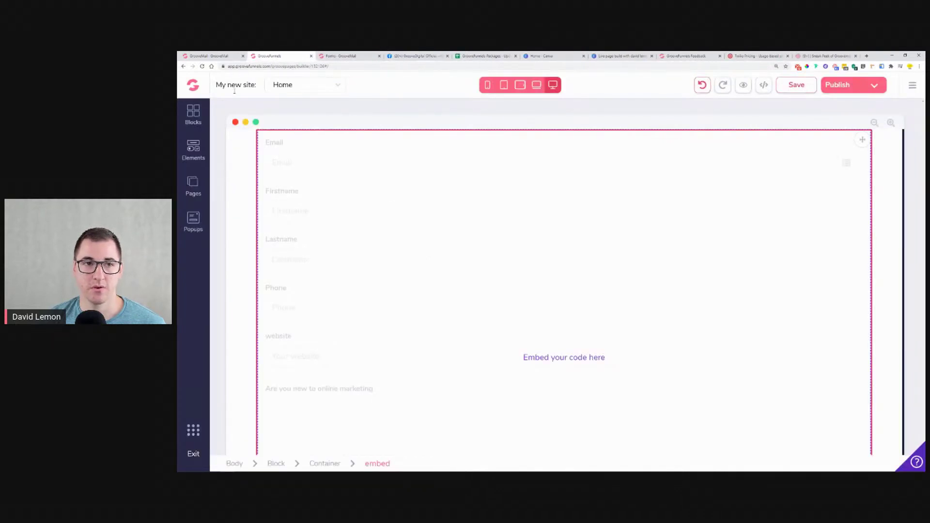
Step: Check the GrooveMail form's embed code, then return to the page builder
click(222, 54)
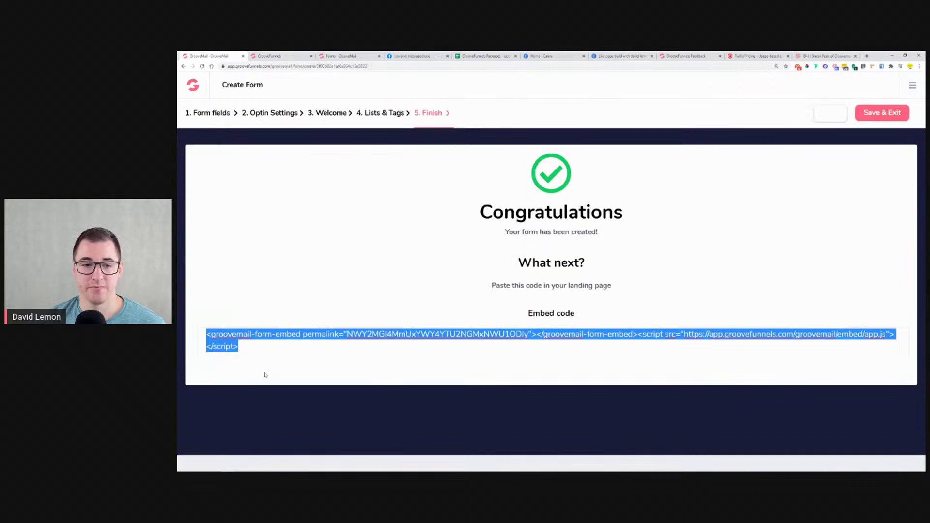
click(303, 341)
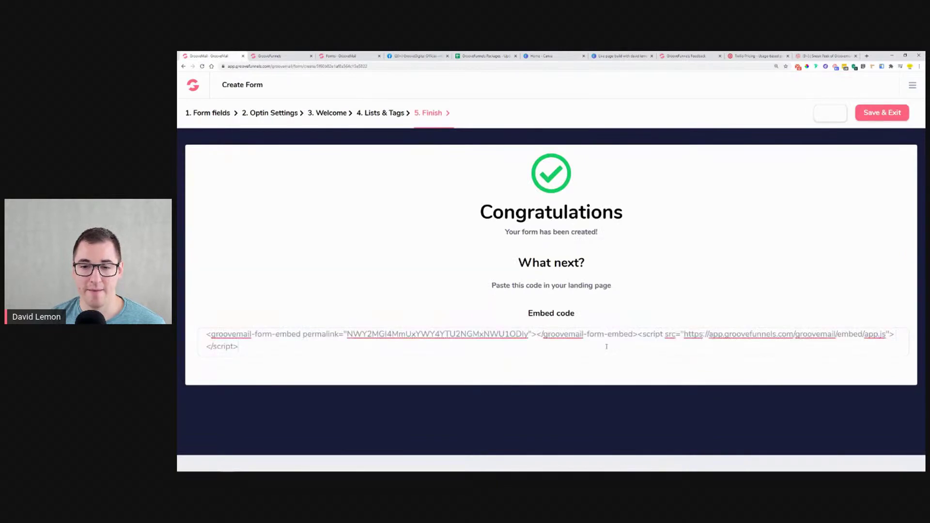
drag(587, 334, 633, 335)
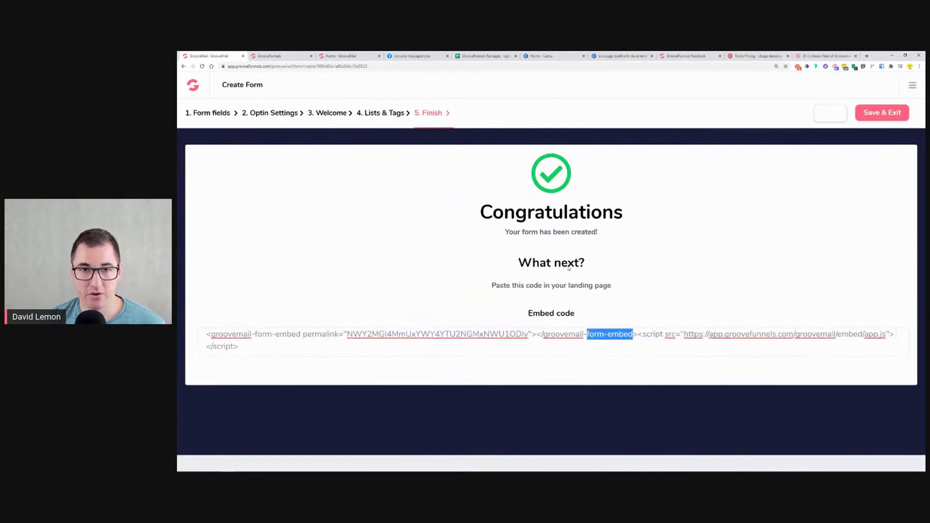
click(284, 56)
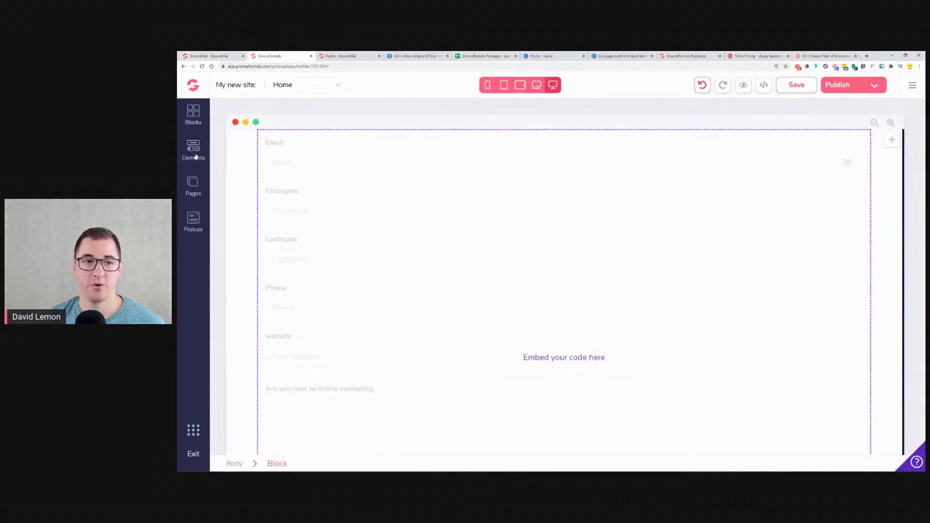
Step: Add a Code Embed above the form and paste the GrooveMail form's embed code into it
click(196, 155)
scroll(309, 232, down, 20)
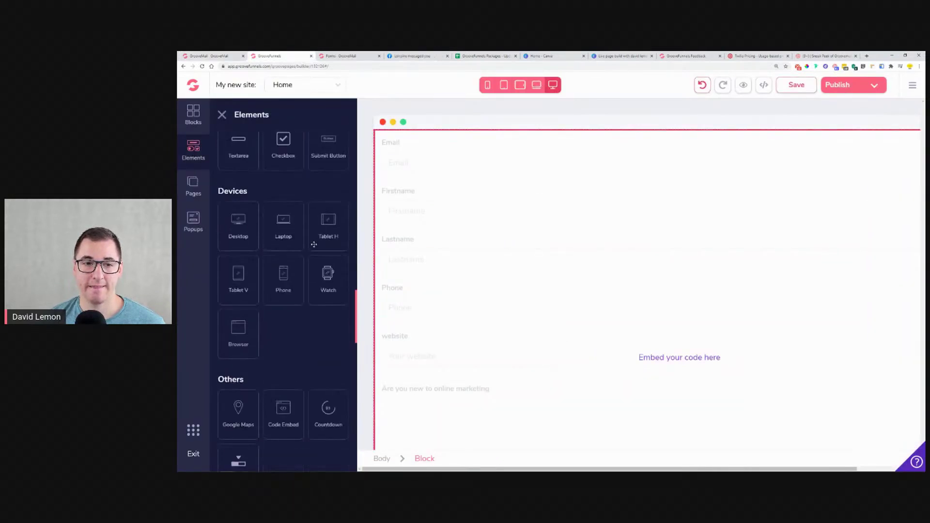
scroll(314, 244, down, 8)
scroll(313, 244, up, 4)
scroll(313, 272, up, 6)
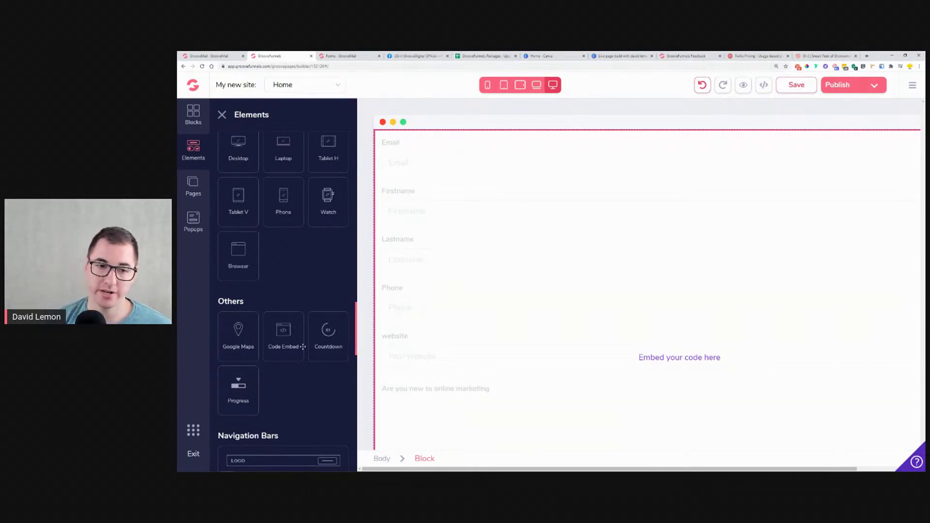
drag(284, 334, 521, 148)
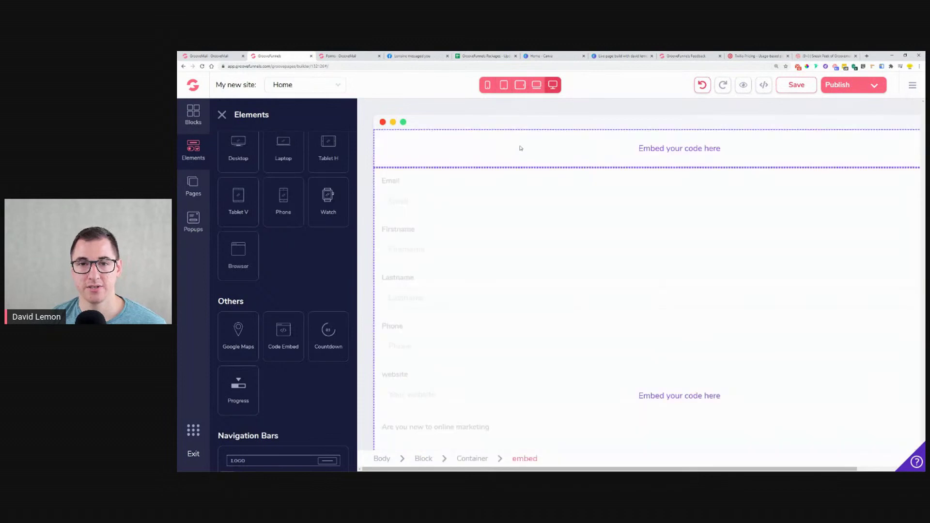
click(237, 146)
right_click(283, 166)
click(326, 210)
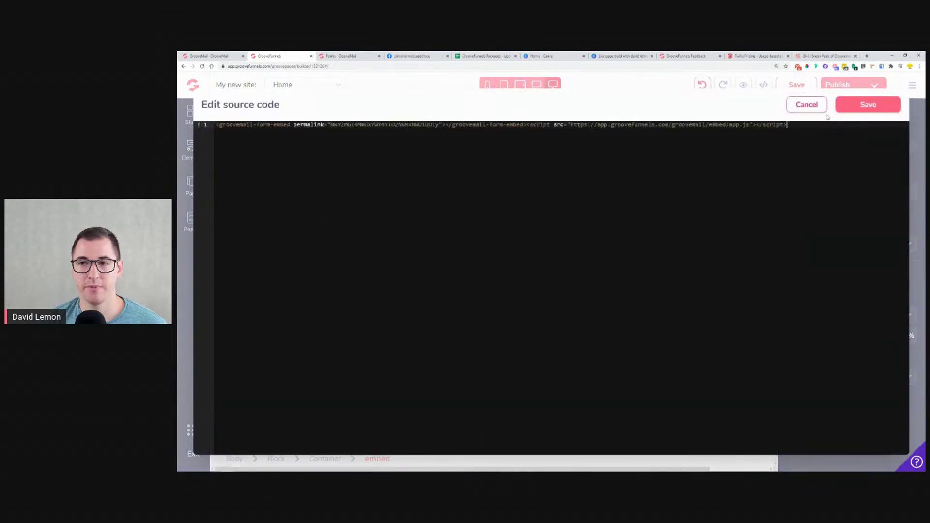
click(793, 106)
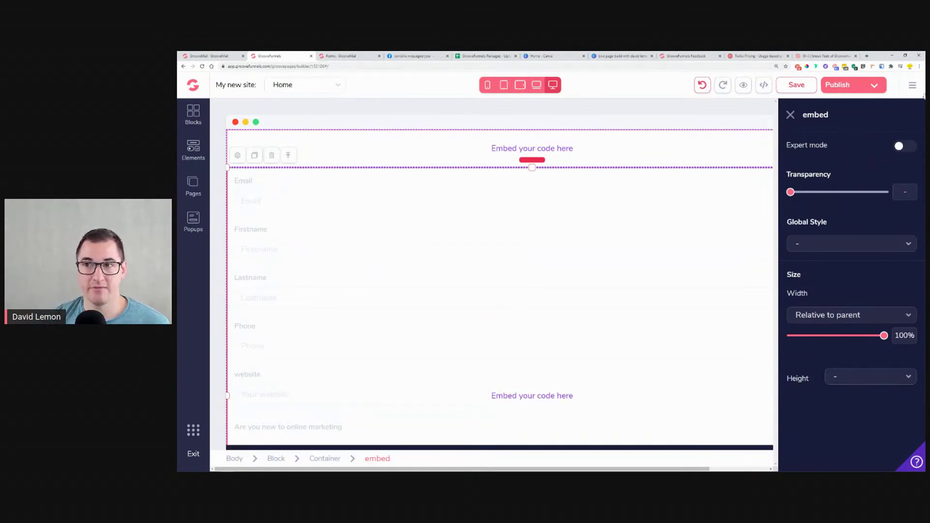
Step: Delete both code embeds, confirm, and go back to the GrooveMail form page
click(271, 155)
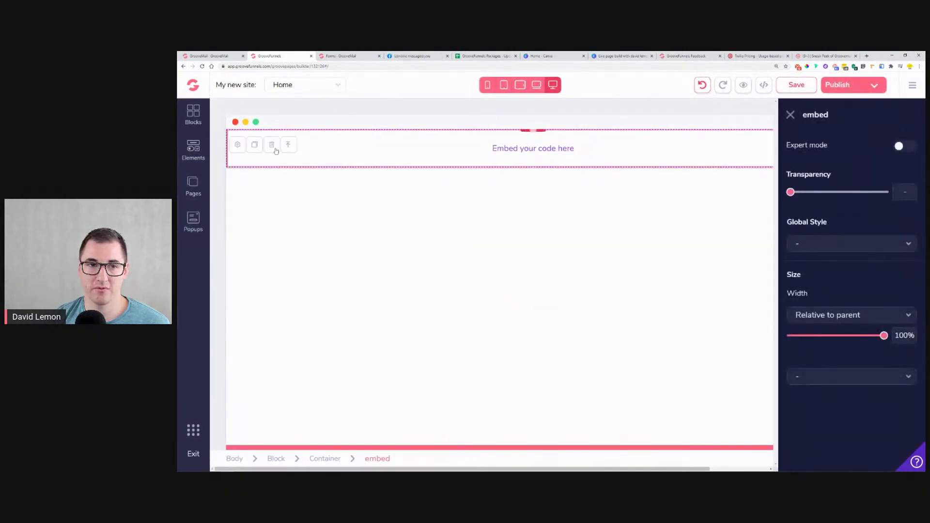
click(271, 145)
click(576, 288)
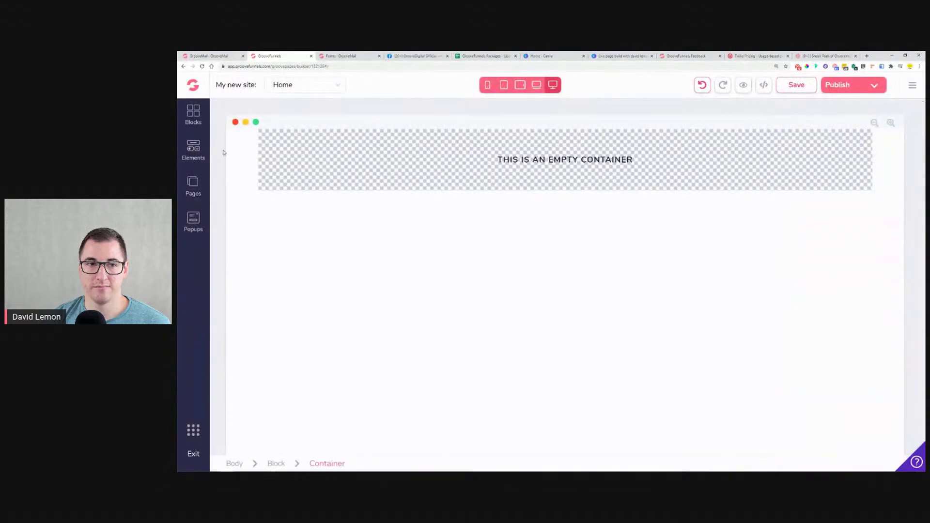
click(209, 54)
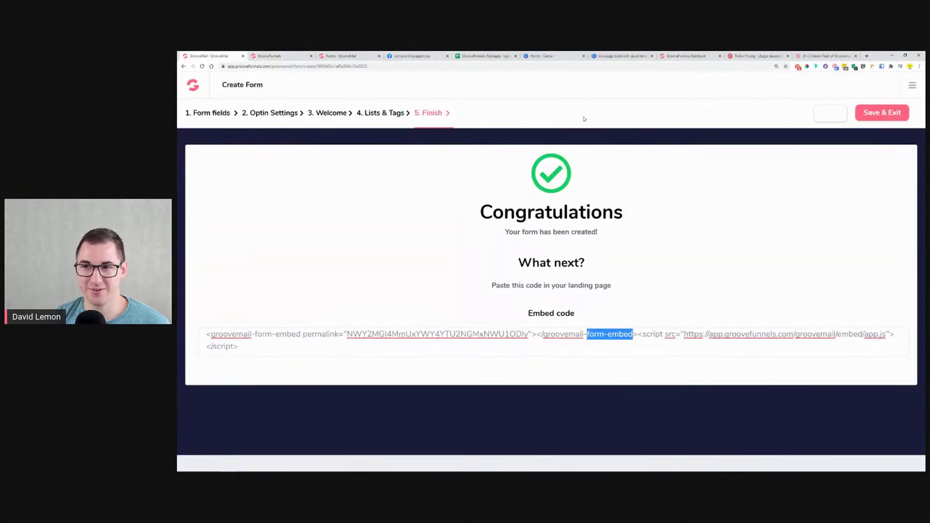
Step: Save and exit the form, then open Custom Fields from the Forms menu
click(900, 109)
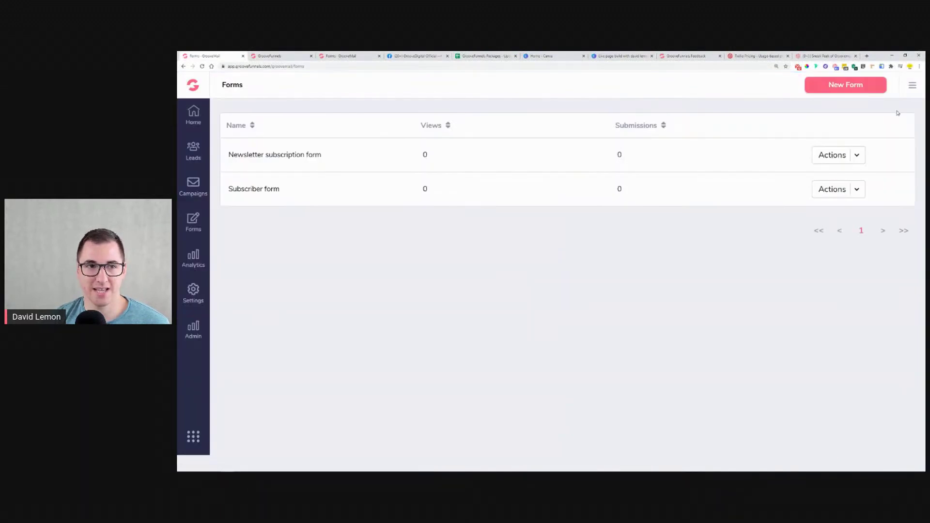
click(194, 224)
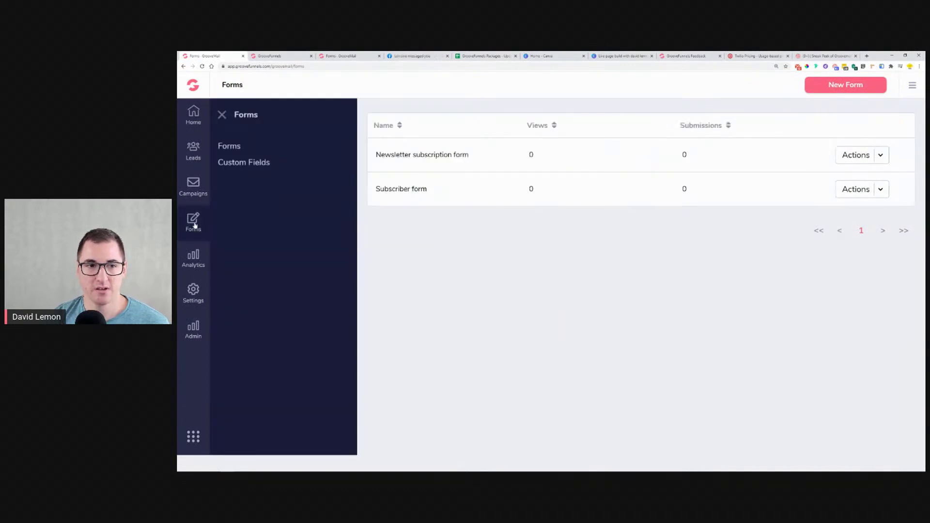
click(245, 164)
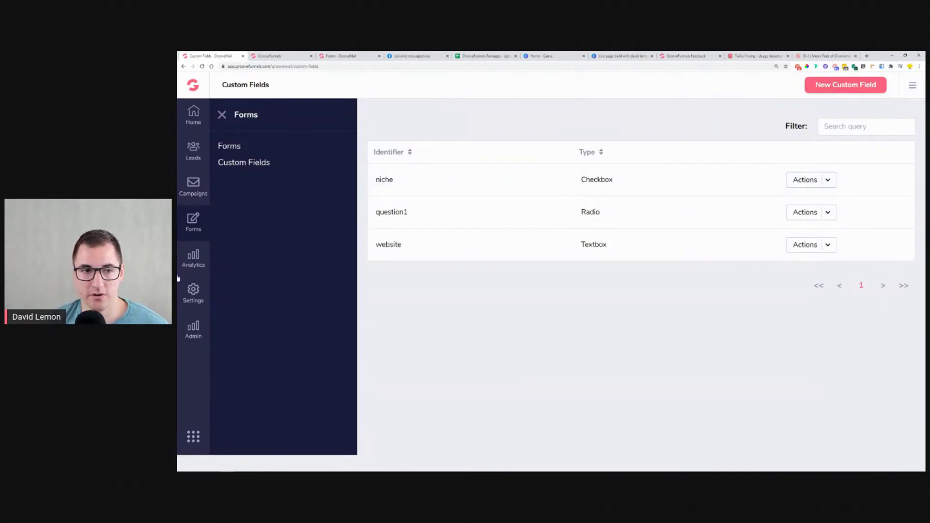
Step: Review analytics for contact lists, broadcasts and sequences
click(196, 261)
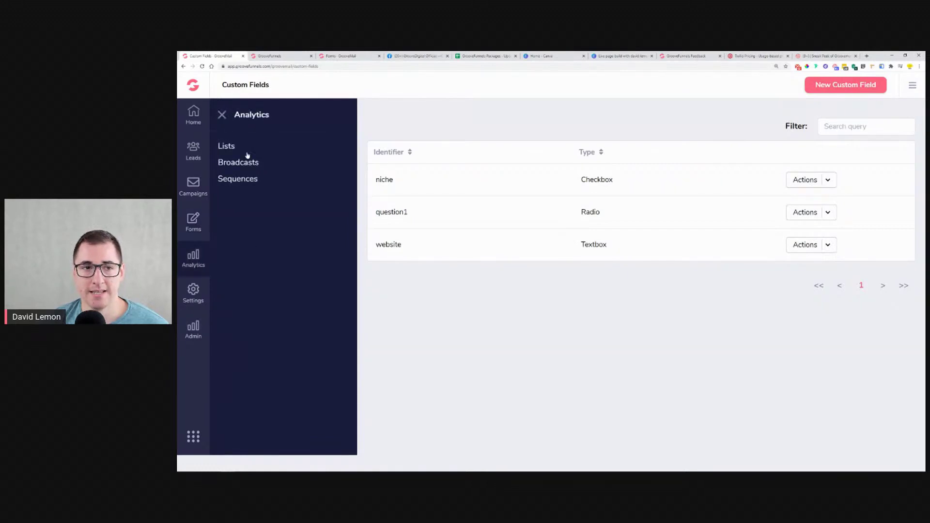
click(236, 147)
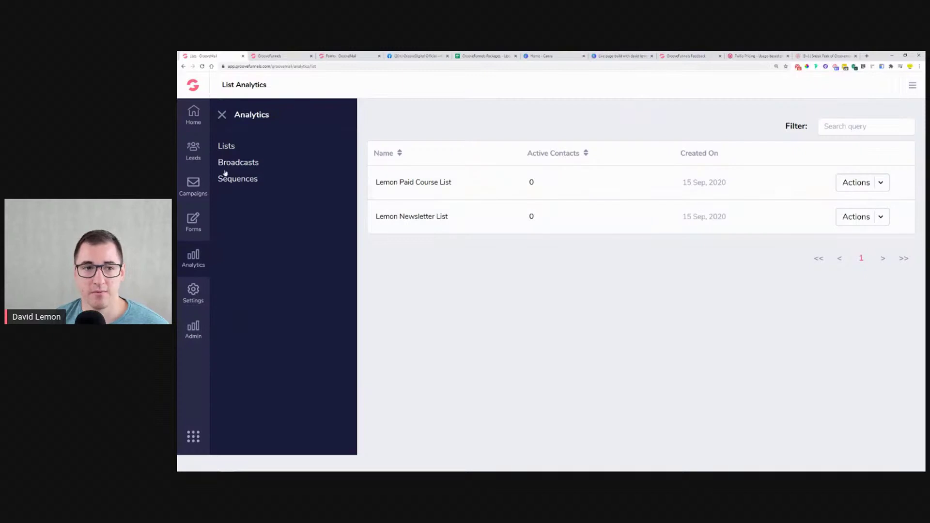
click(226, 166)
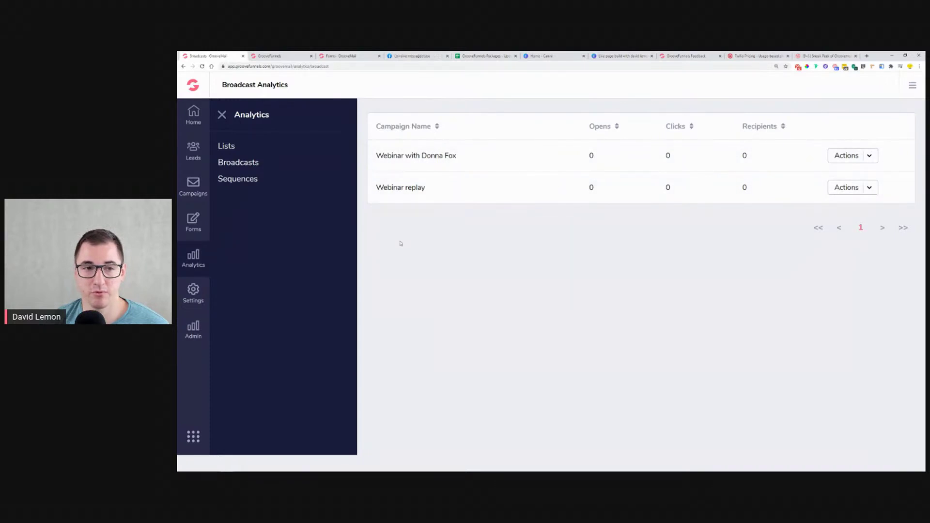
click(247, 187)
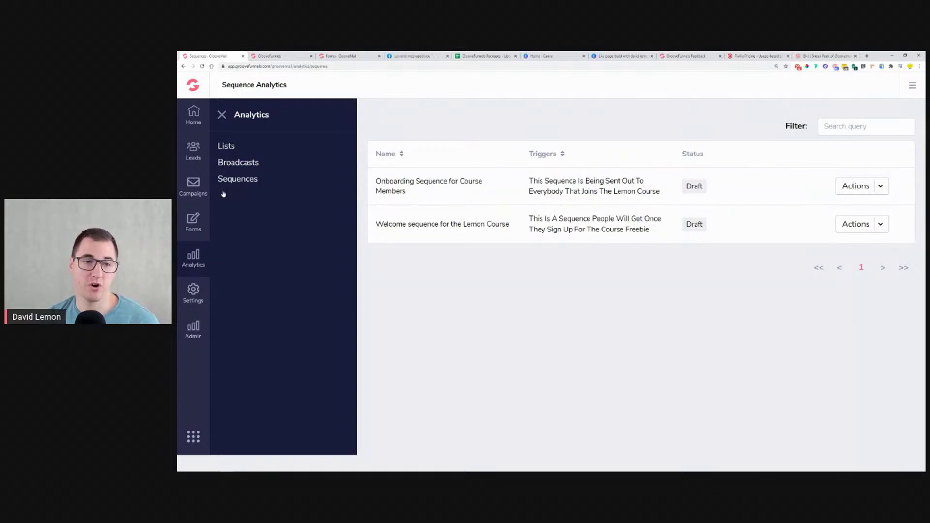
Step: Open Business Info settings and highlight the unsubscribe text and company name
click(193, 298)
click(233, 149)
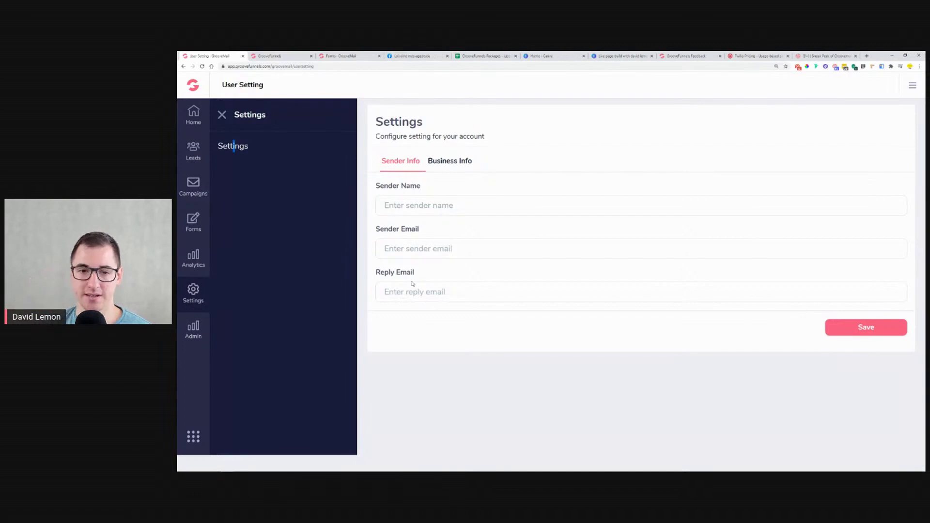
click(455, 161)
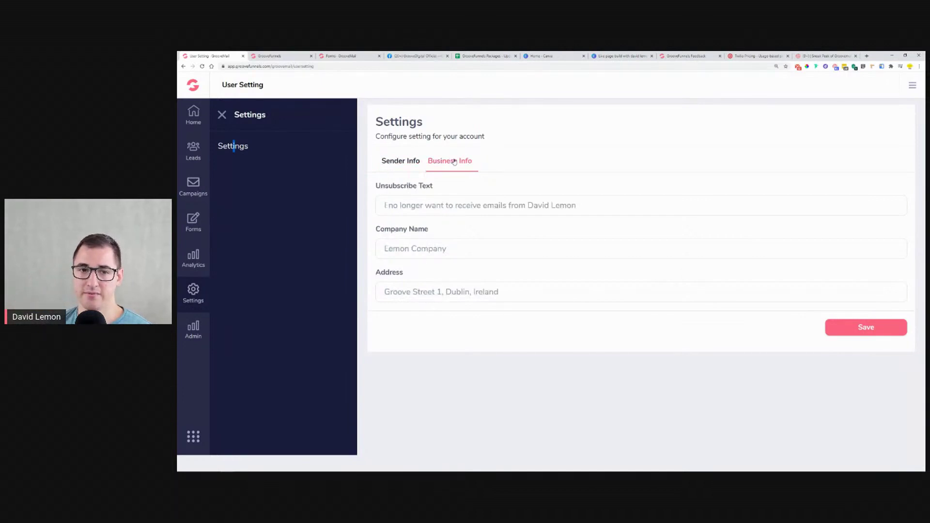
drag(420, 186, 435, 186)
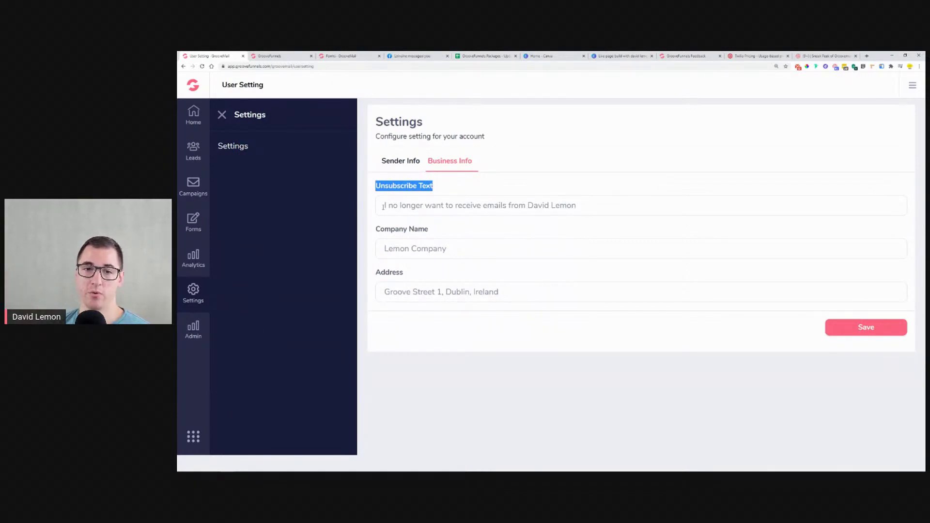
drag(384, 205, 619, 201)
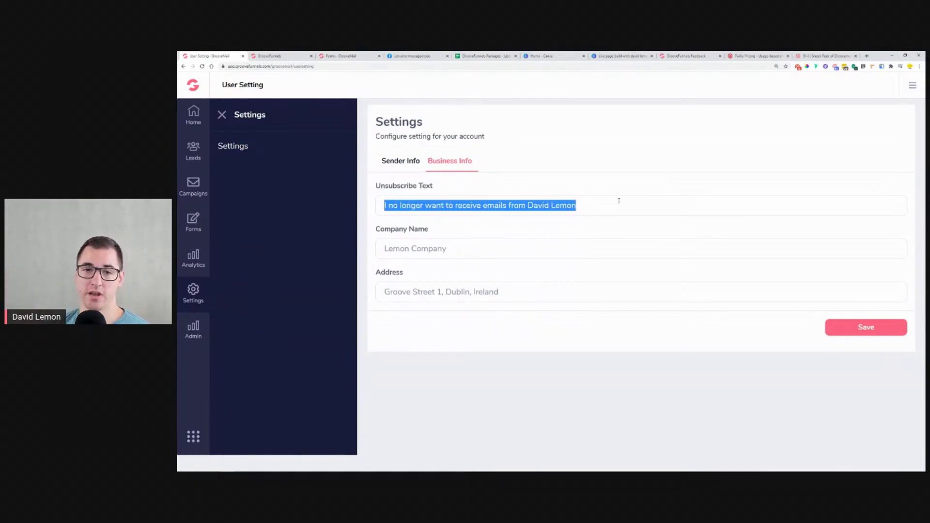
click(583, 206)
drag(380, 242, 506, 248)
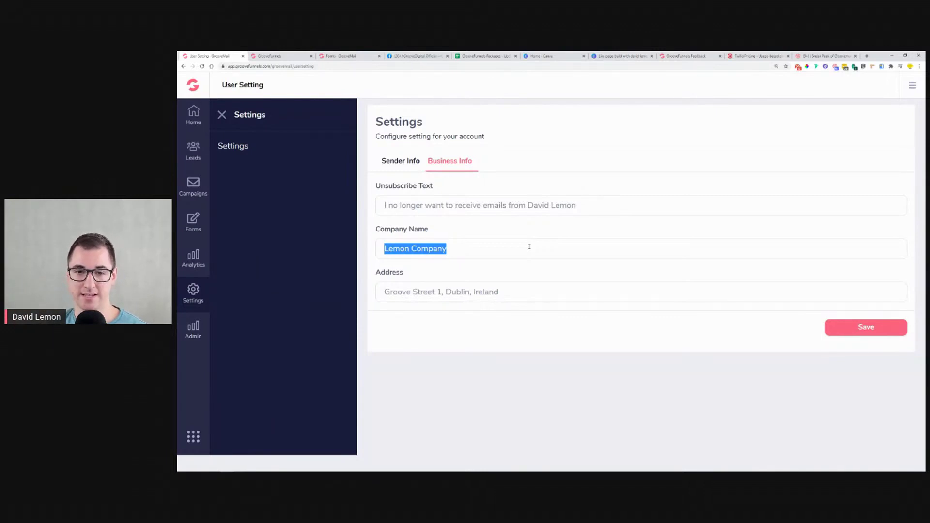
click(529, 273)
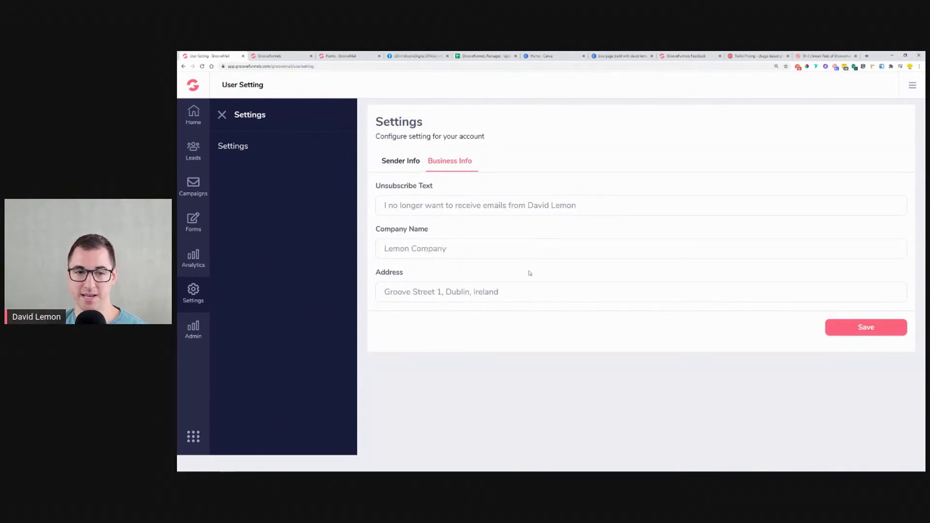
click(193, 328)
Step: Review the admin Bounce Mail and Block IP settings
click(242, 145)
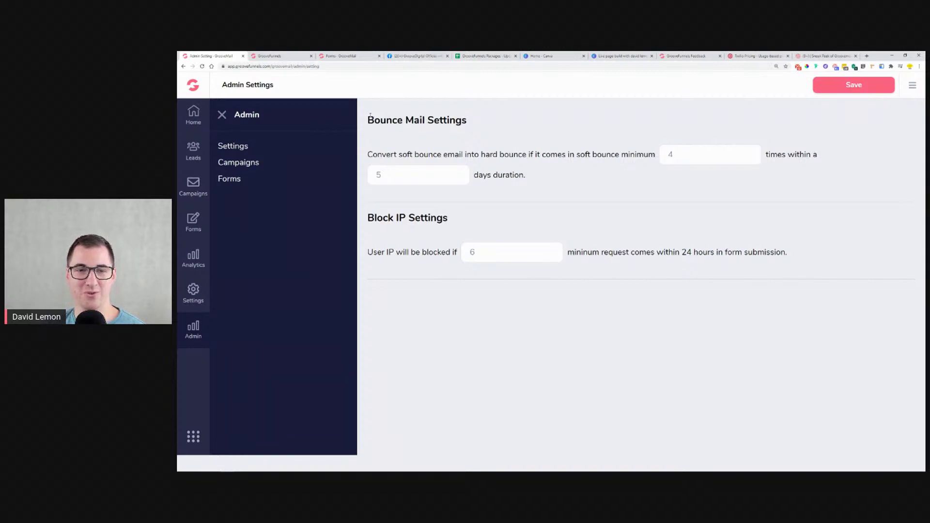
drag(371, 117, 608, 255)
click(655, 220)
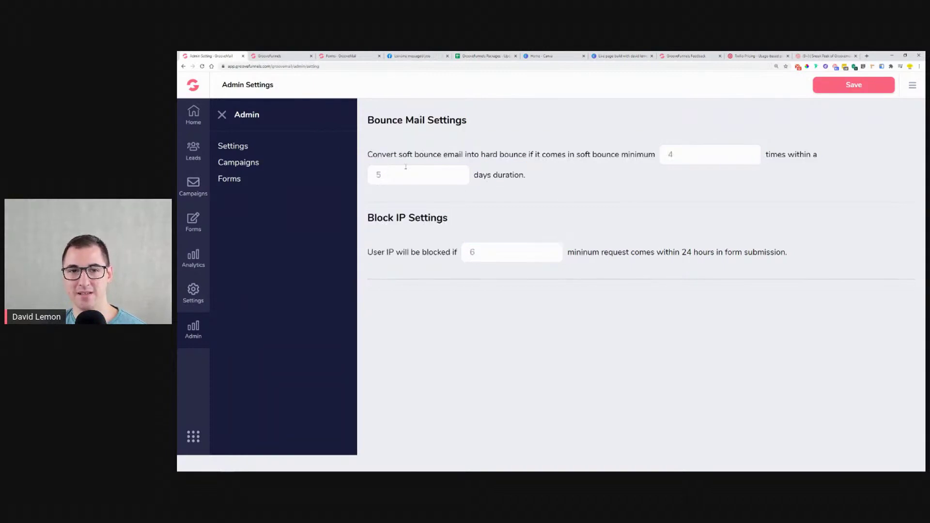
drag(378, 218, 828, 260)
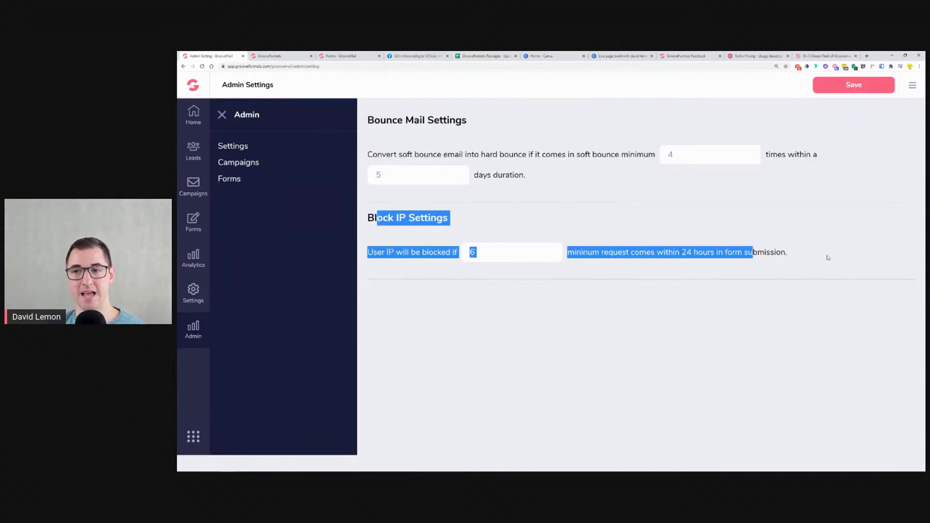
click(827, 258)
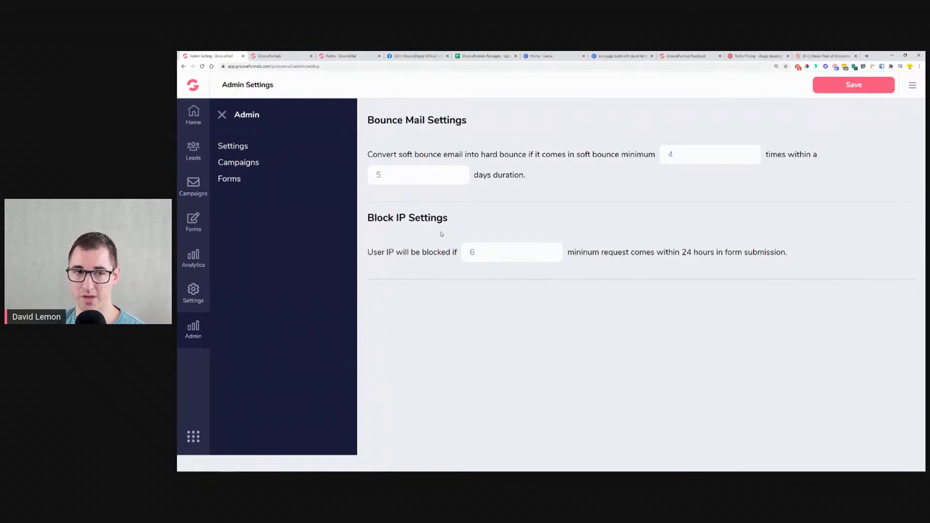
Step: Check admin campaign stats, then view the Newsletter subscription form's subscribers in Admin Forms
click(256, 165)
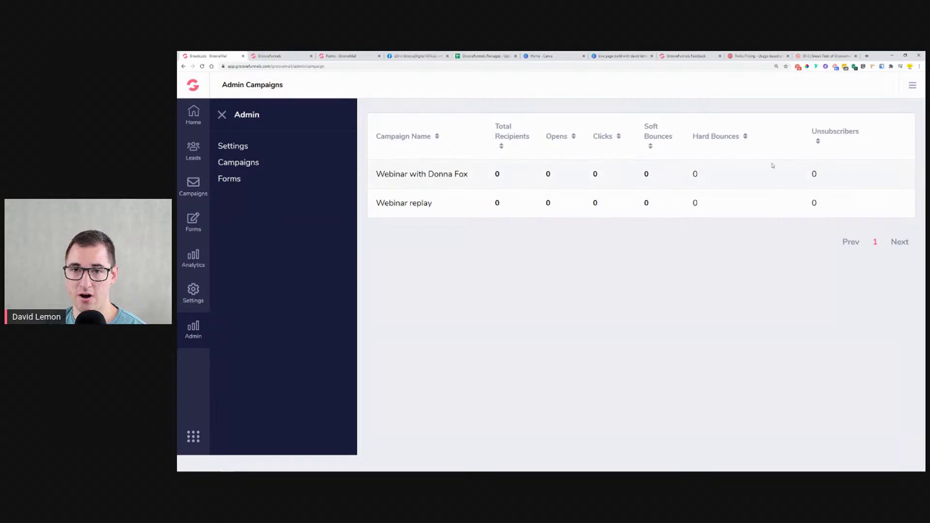
click(234, 184)
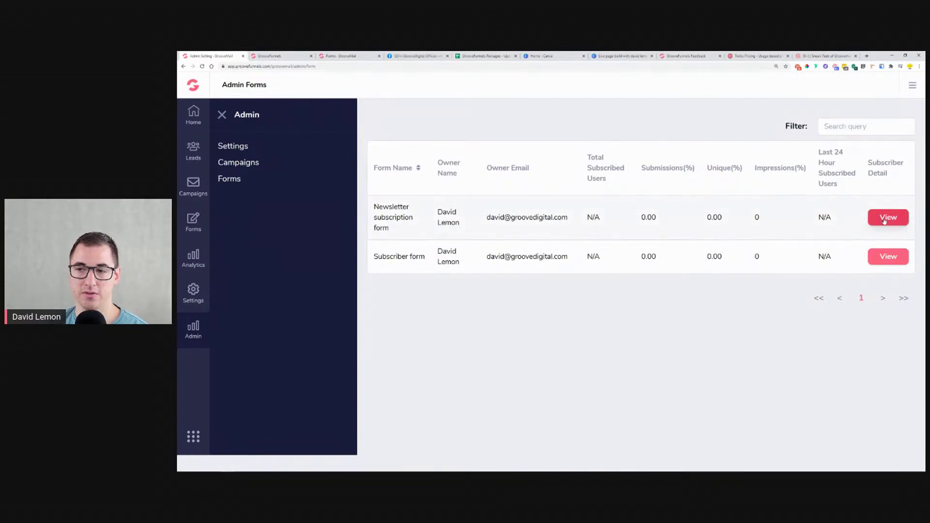
click(885, 219)
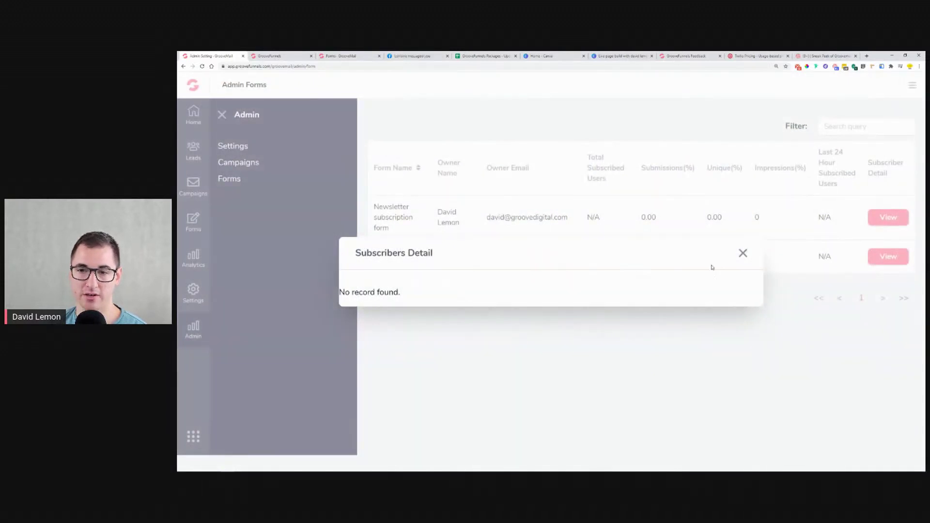
click(742, 254)
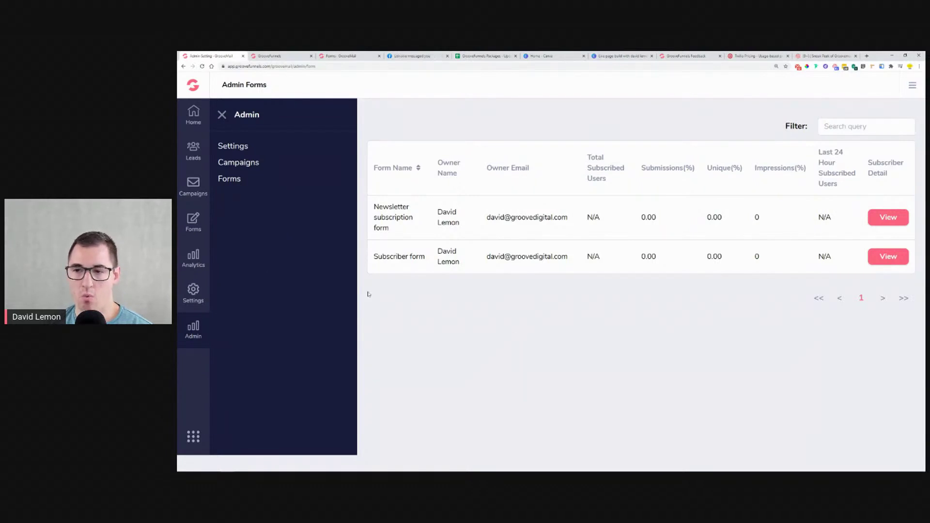
Step: Edit the onboarding sequence's name and description and try Update, which returns a backend error
click(197, 114)
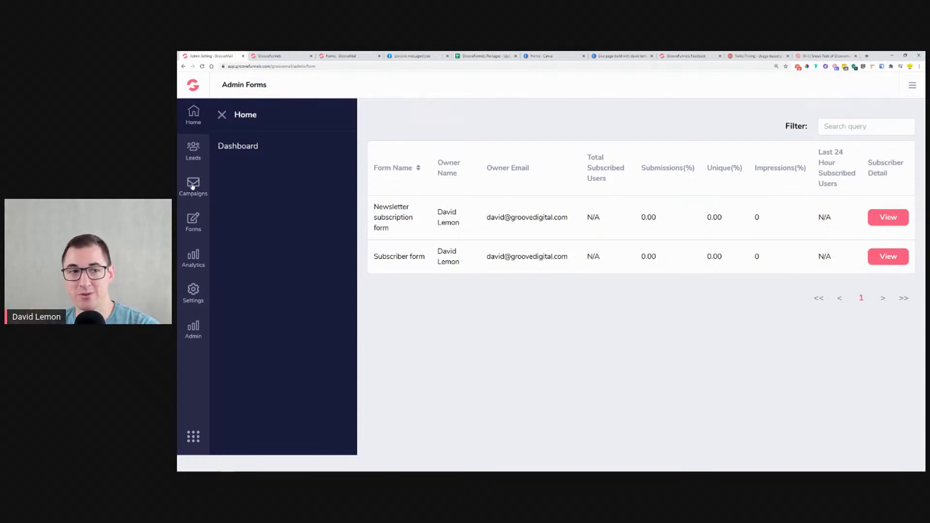
click(192, 187)
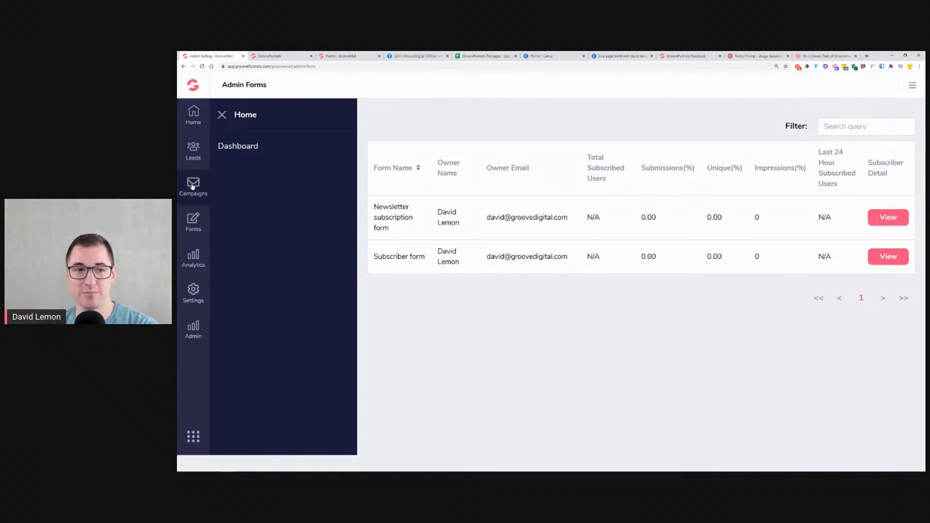
click(249, 163)
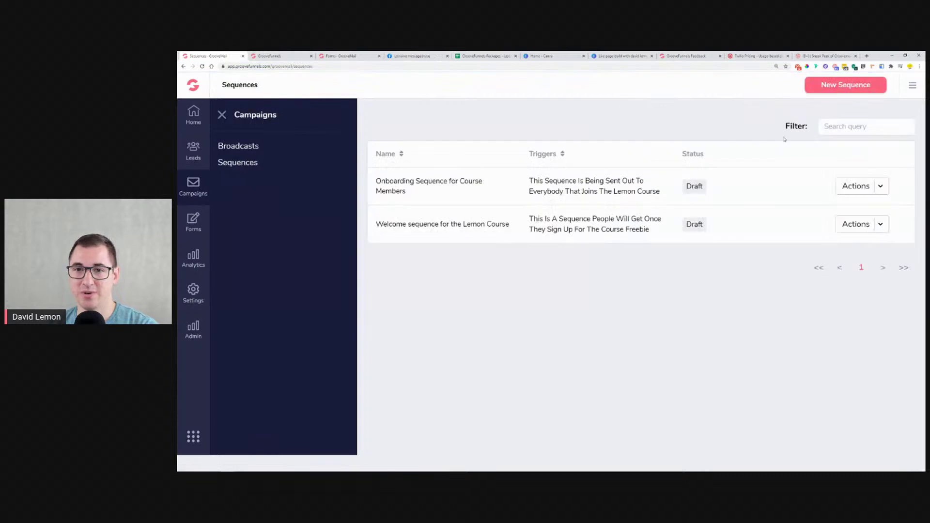
click(880, 186)
click(866, 207)
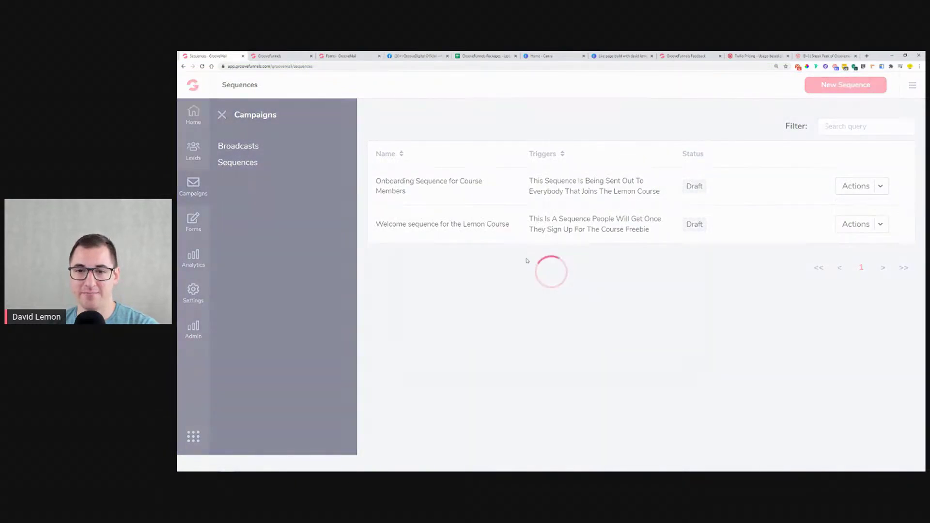
click(652, 326)
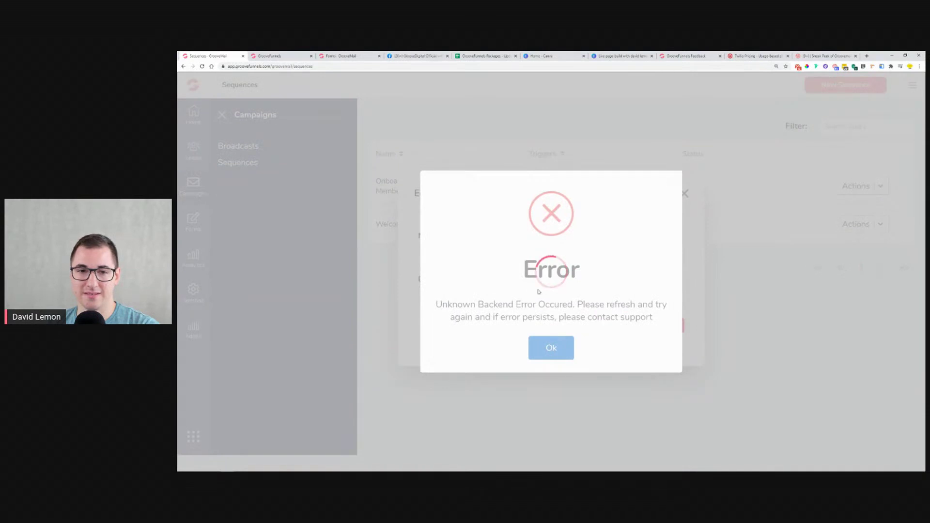
click(266, 55)
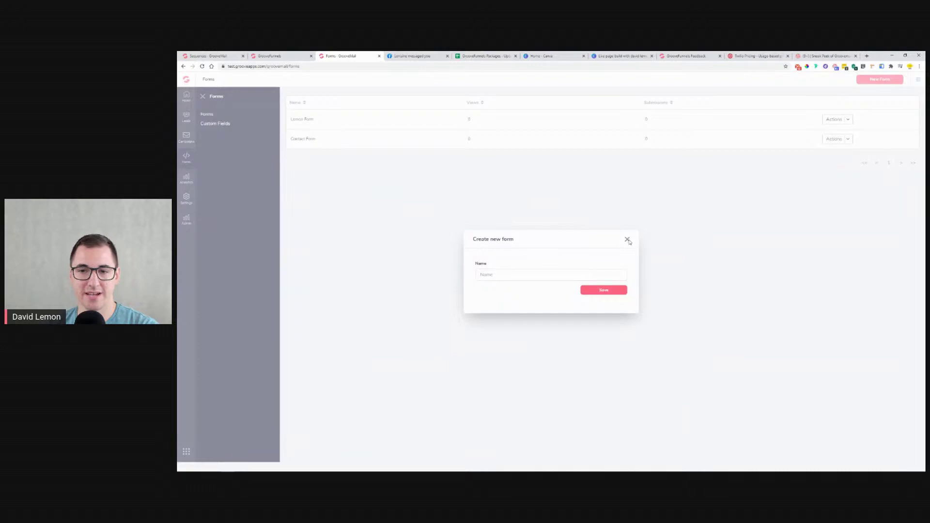
Step: Dismiss the new form dialog and open the first sequence via Campaigns > Sequences > Actions > Edit
click(627, 240)
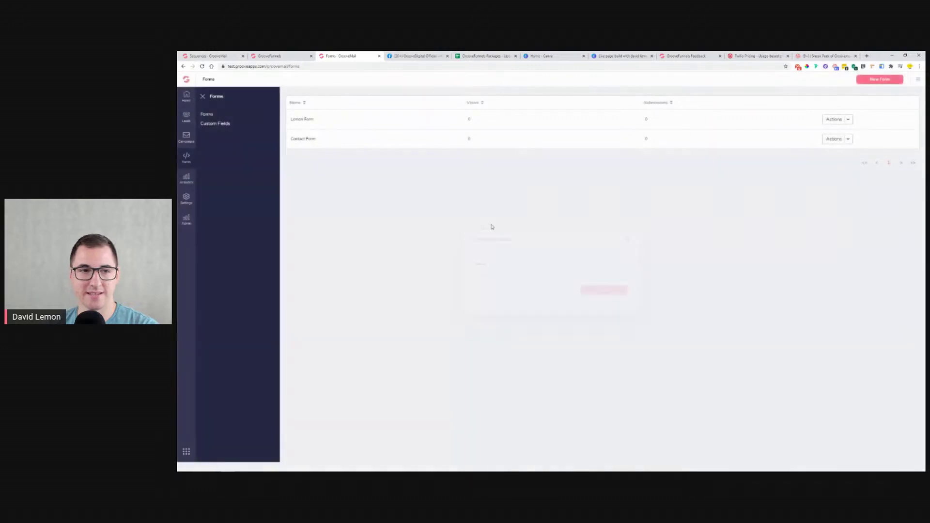
click(188, 145)
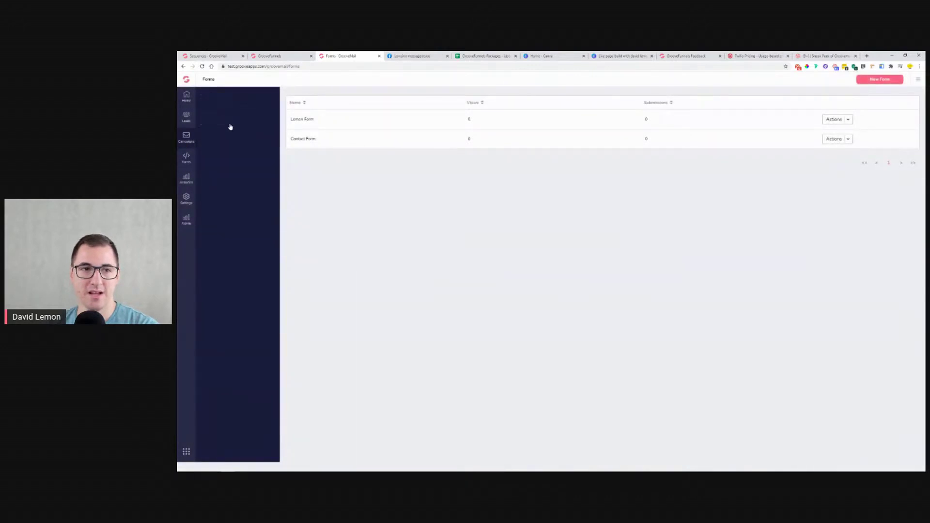
click(217, 124)
click(843, 136)
click(834, 145)
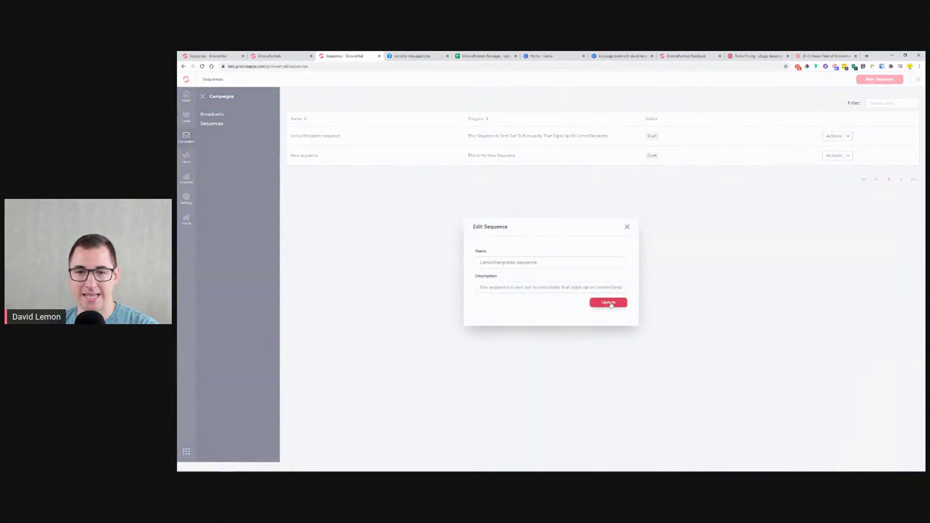
click(609, 303)
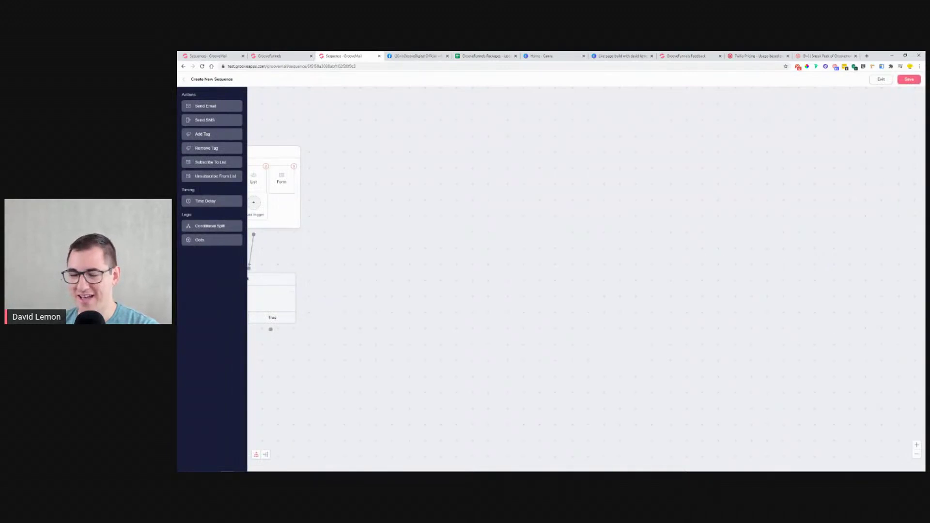
Step: Pan the sequence flow into view and drag the Conditional Split step up and left
drag(870, 120, 810, 120)
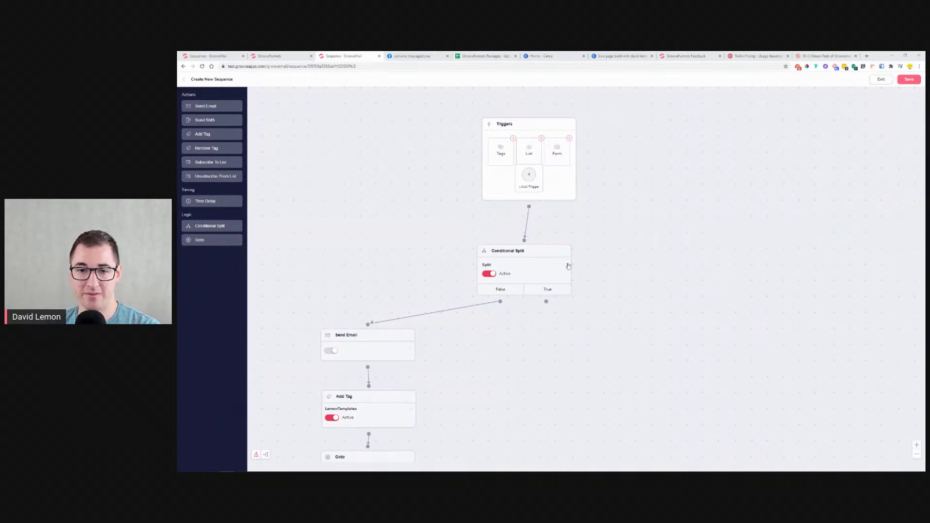
drag(534, 255, 481, 243)
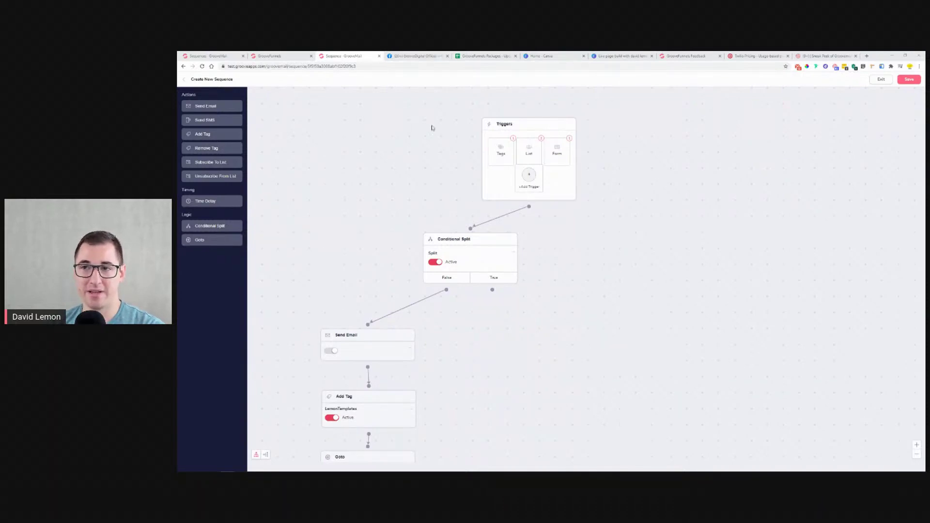
Step: Leave the sequence editor for the Sequences list showing both draft sequences
click(882, 80)
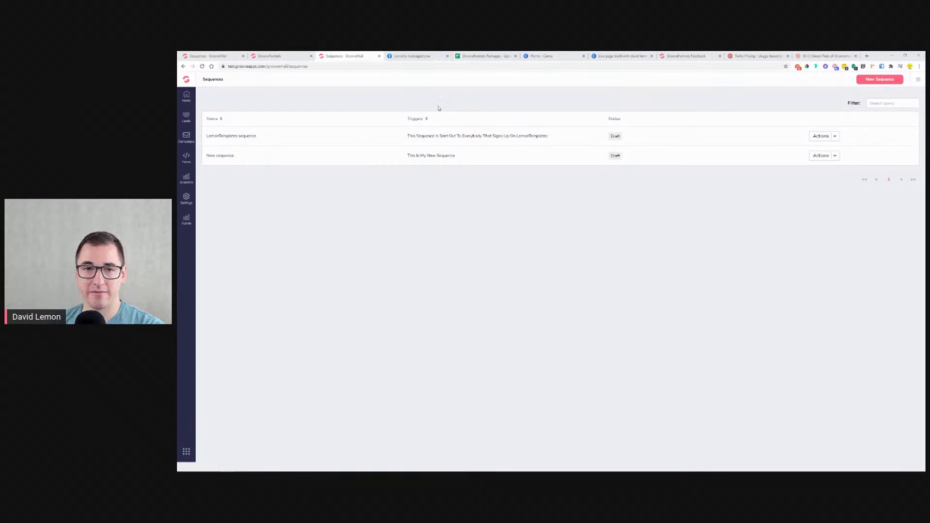
click(867, 57)
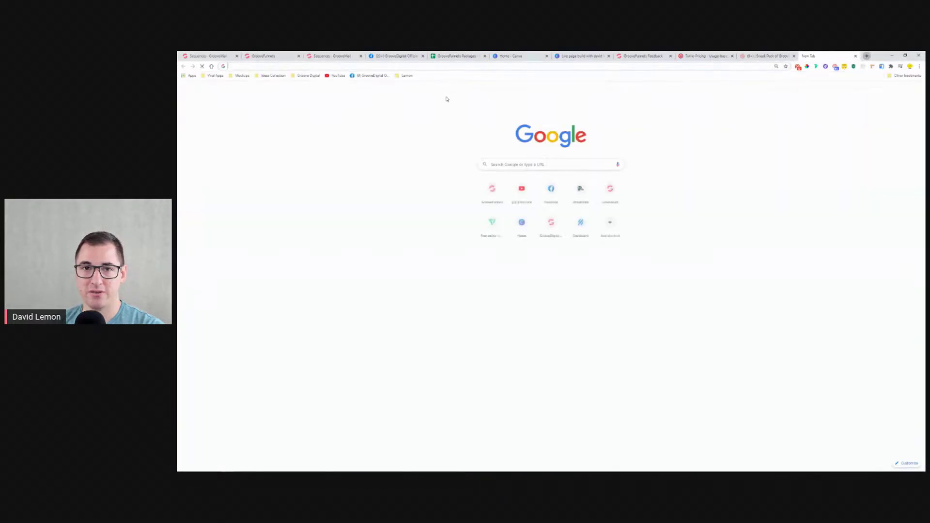
click(551, 191)
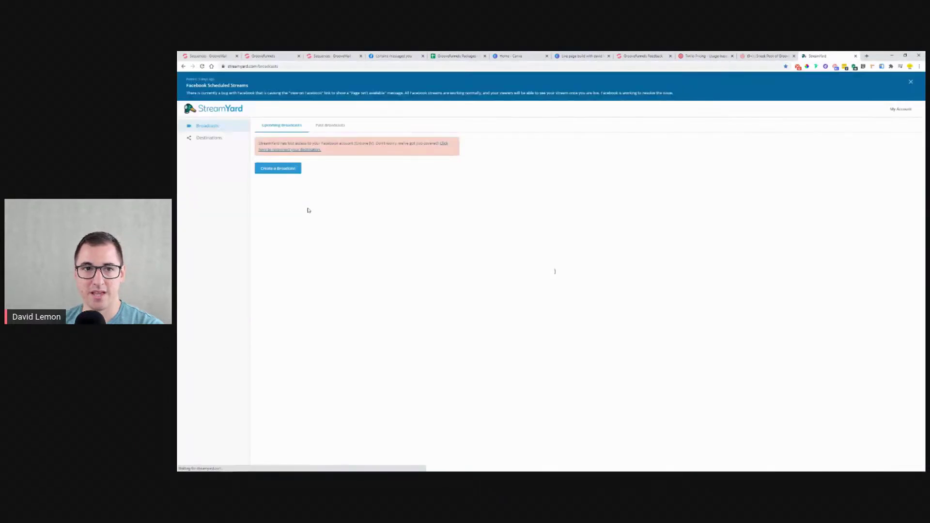
drag(187, 94, 670, 98)
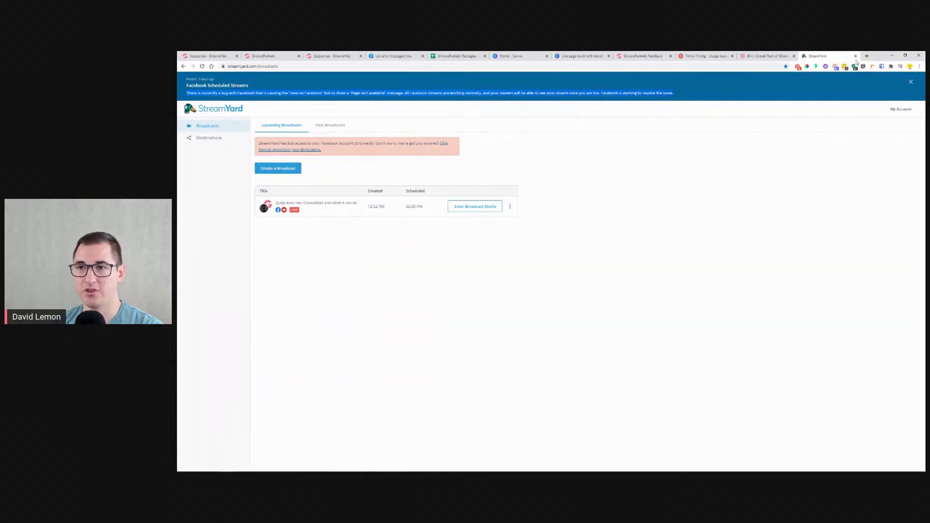
click(855, 56)
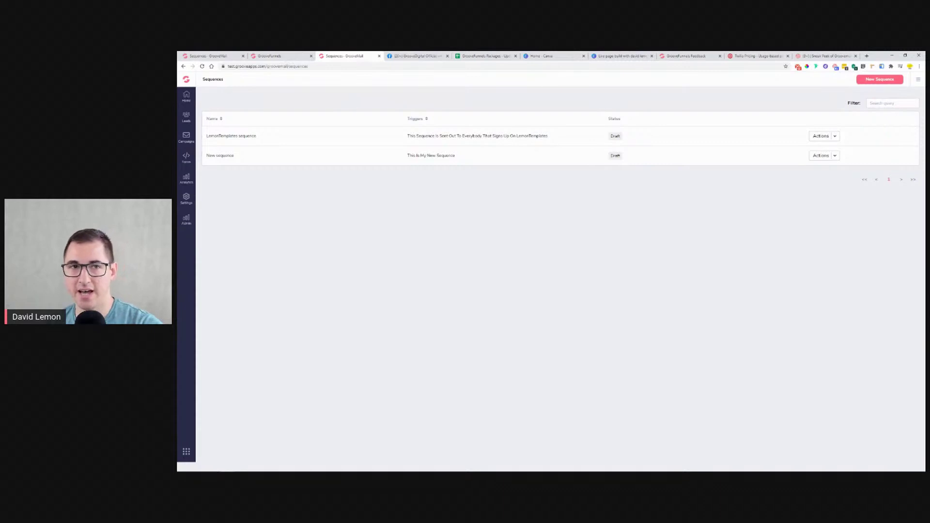
Step: Switch to the other GrooveMail Sequences tab and reload it to clear the backend error
click(209, 56)
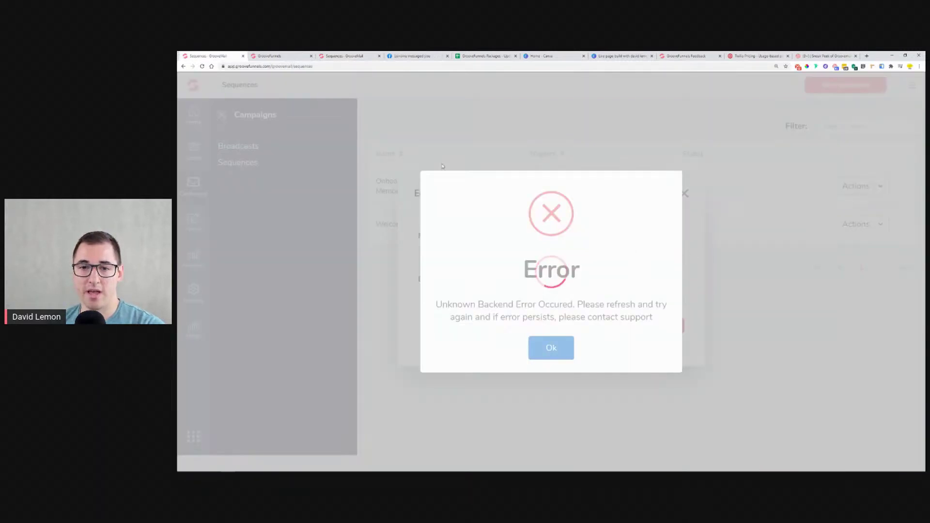
click(202, 66)
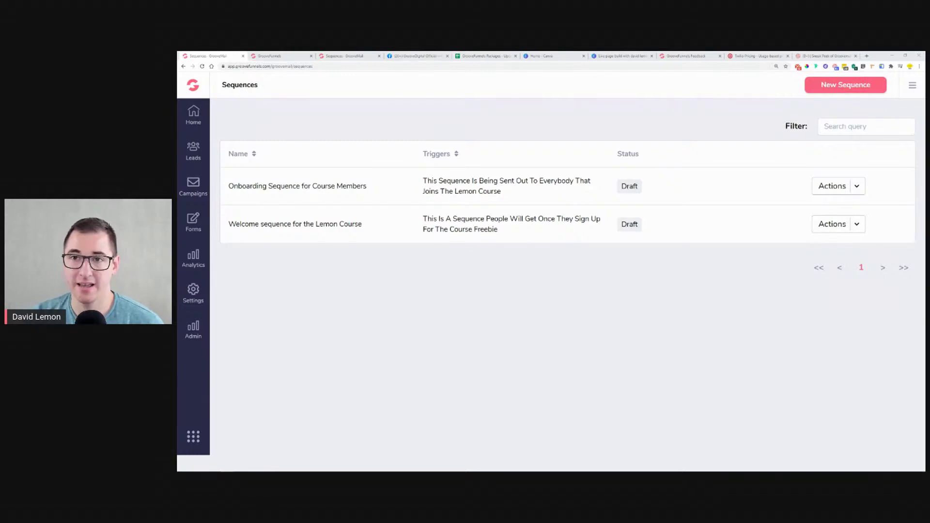
click(690, 56)
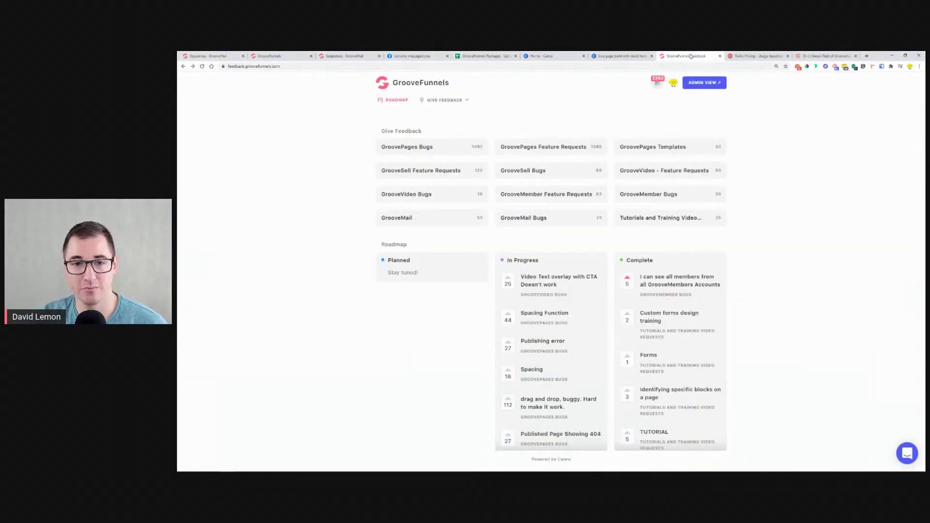
click(522, 219)
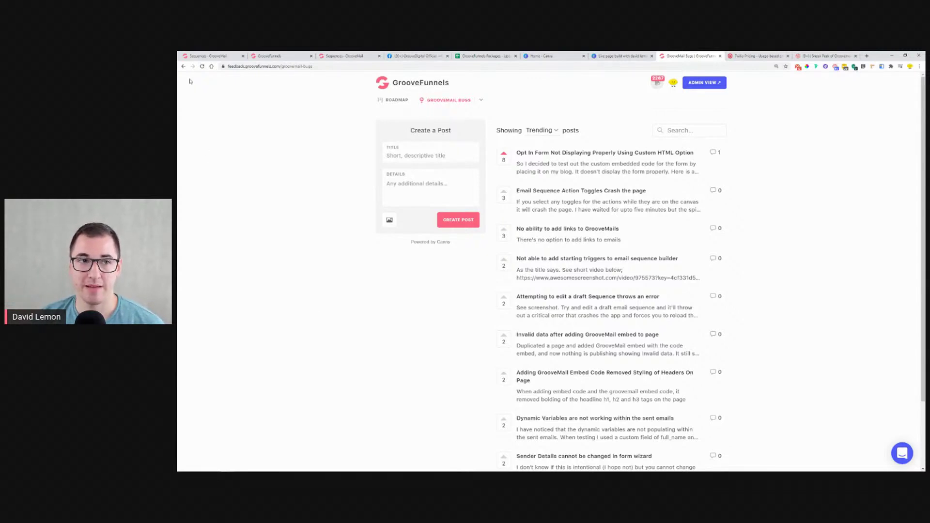
click(183, 66)
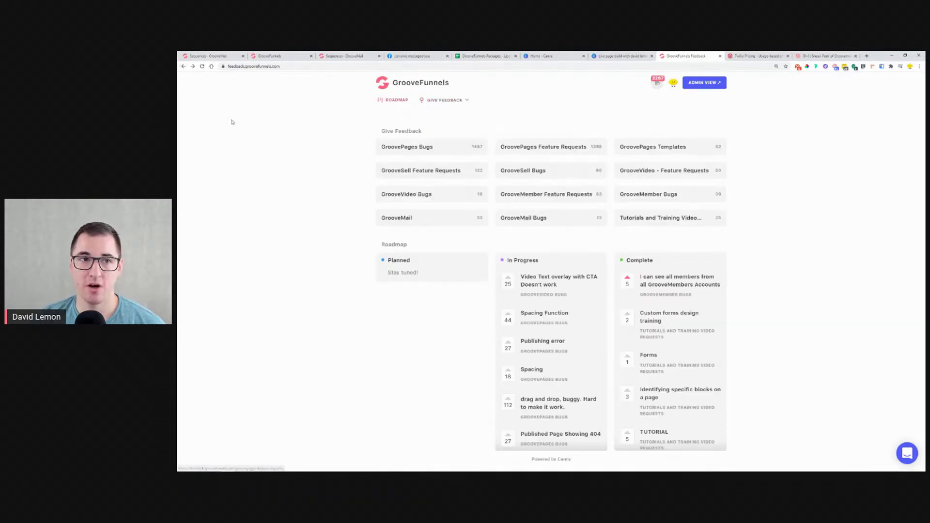
click(284, 66)
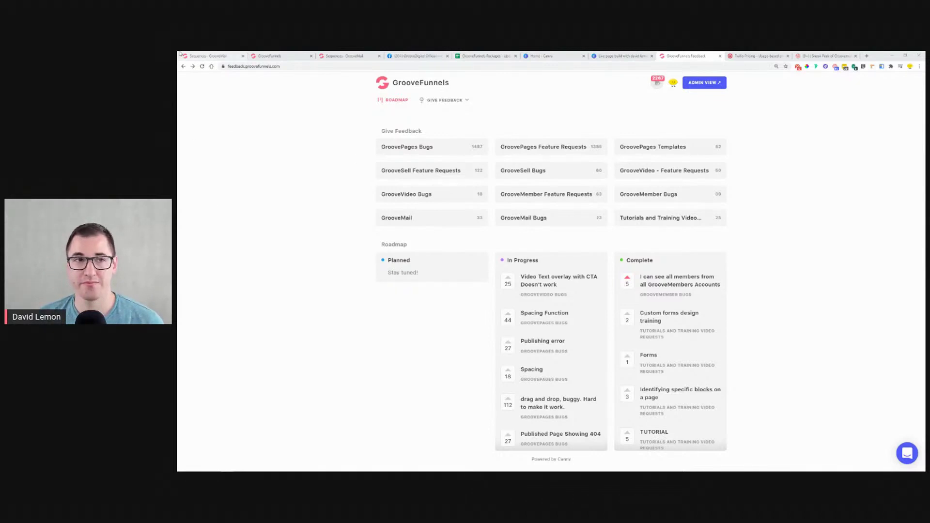
click(209, 54)
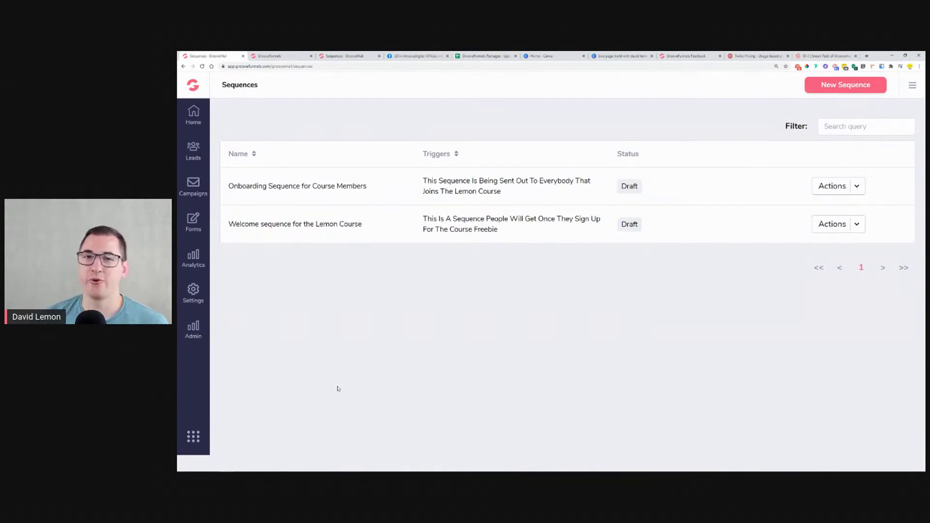
Step: Return from GrooveMail Sequences to the GrooveFunnels welcome dashboard with its app list
click(193, 86)
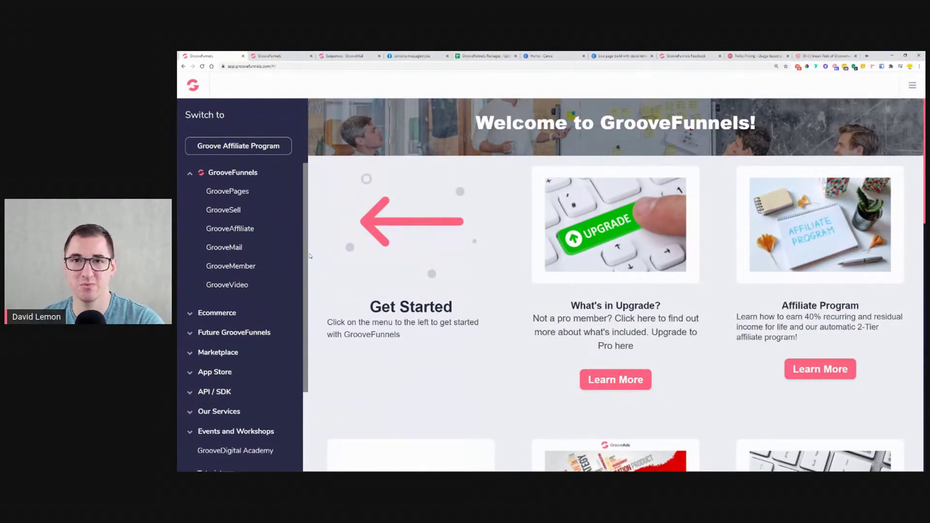
Step: Open the GrooveMember Memberships list under Content
click(236, 269)
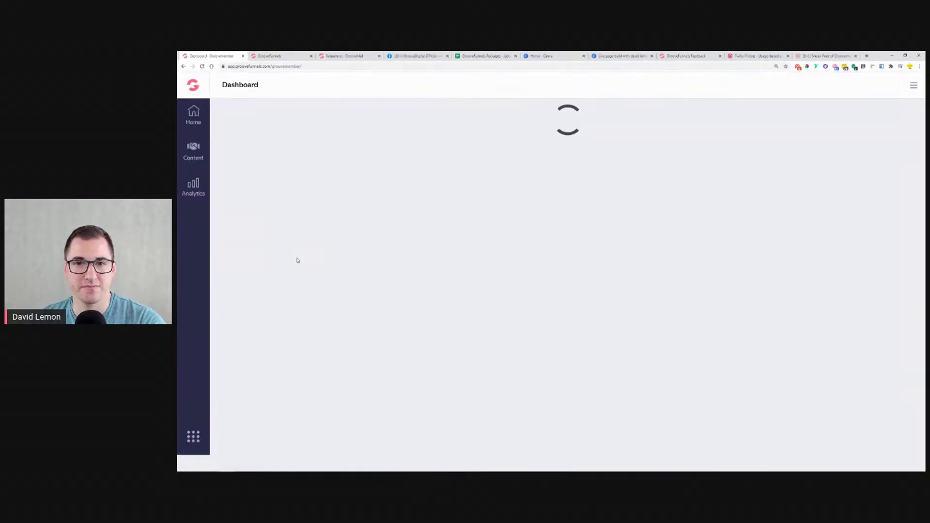
click(194, 147)
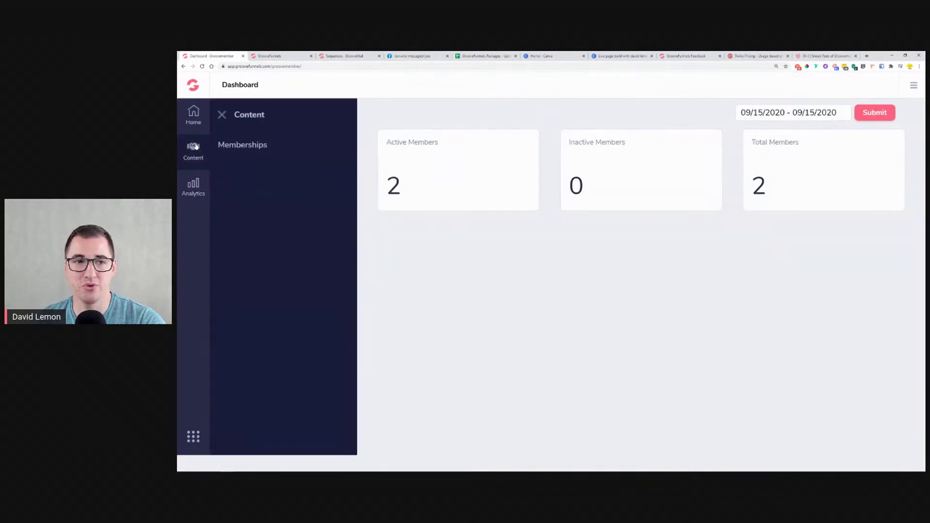
click(237, 148)
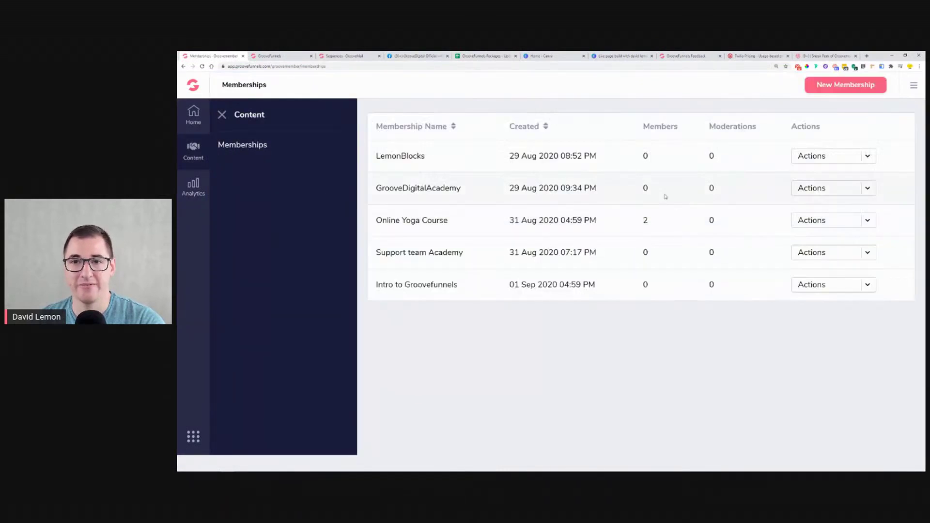
Step: Review the LemonBlocks membership's edit details, then go back to the memberships list
click(864, 156)
click(841, 177)
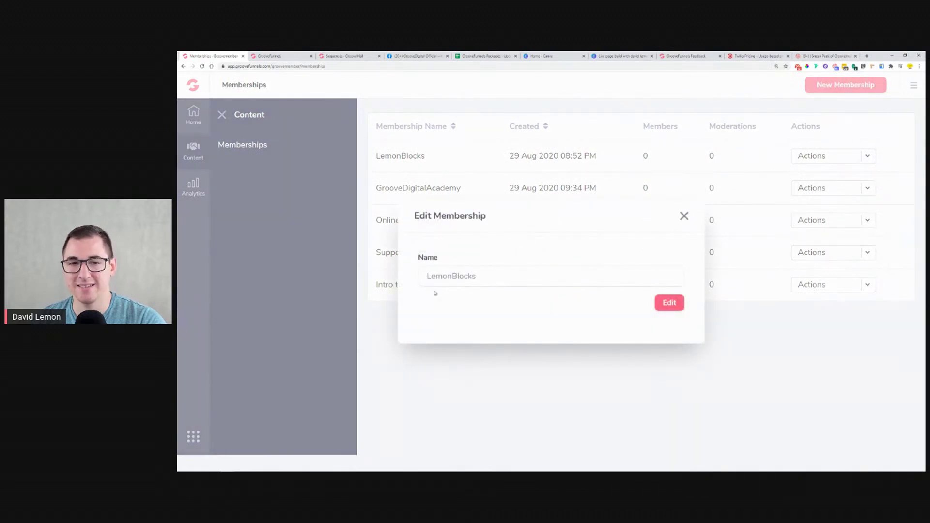
click(664, 305)
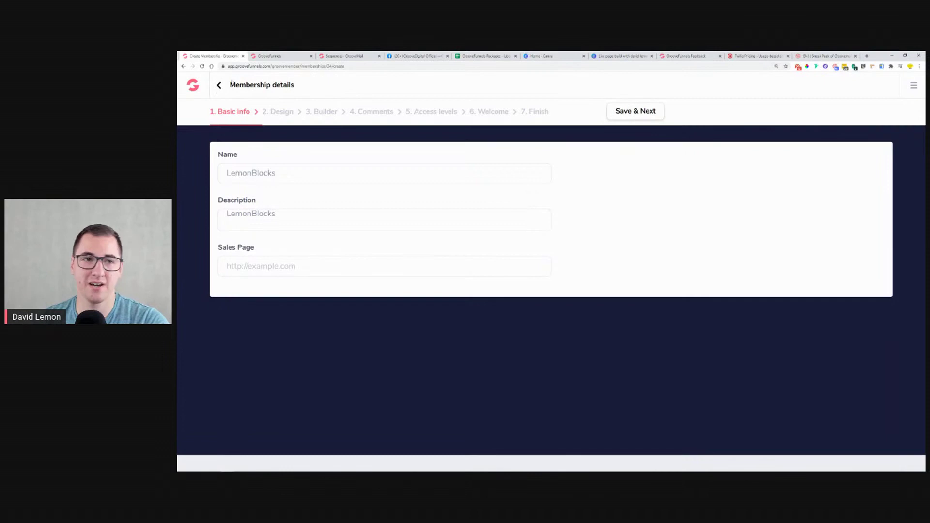
click(220, 85)
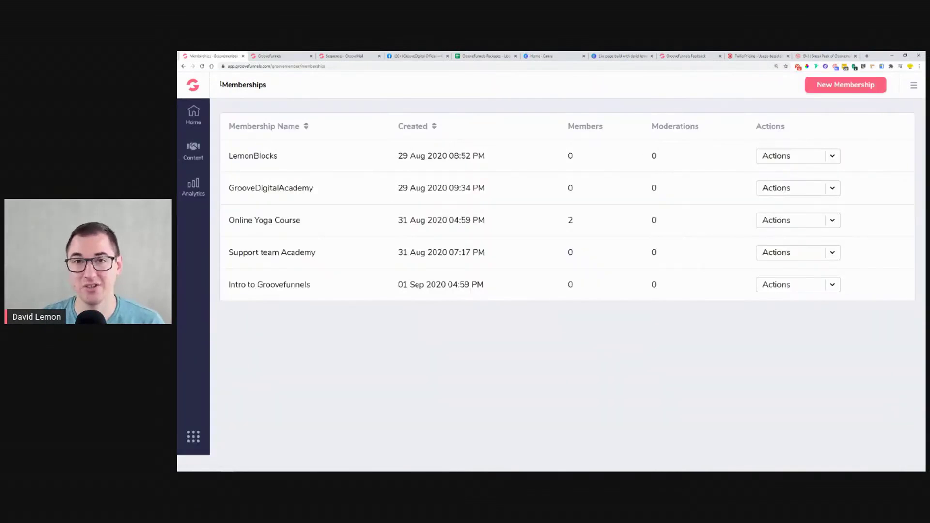
Step: Leave GrooveMember and present the Canva slide 'Quick Look into GrooveMail and What It Can Do' full screen
click(195, 111)
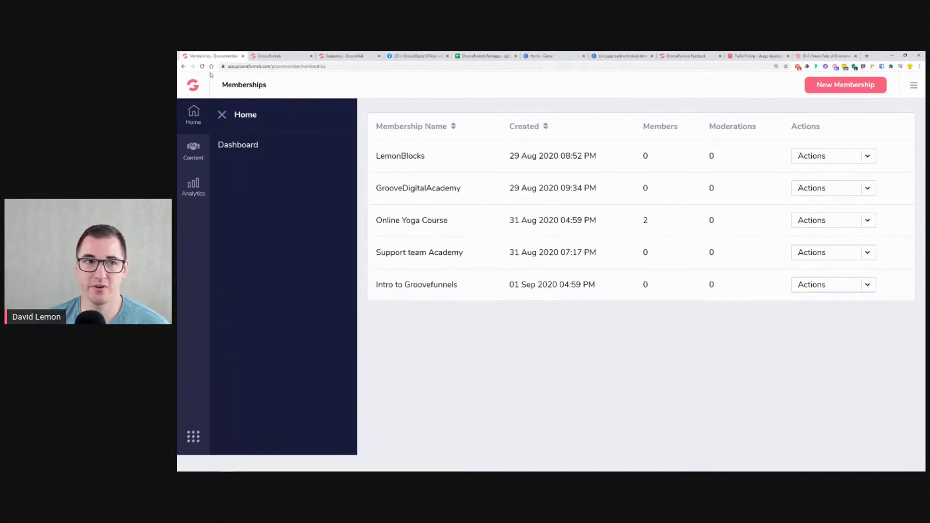
click(198, 83)
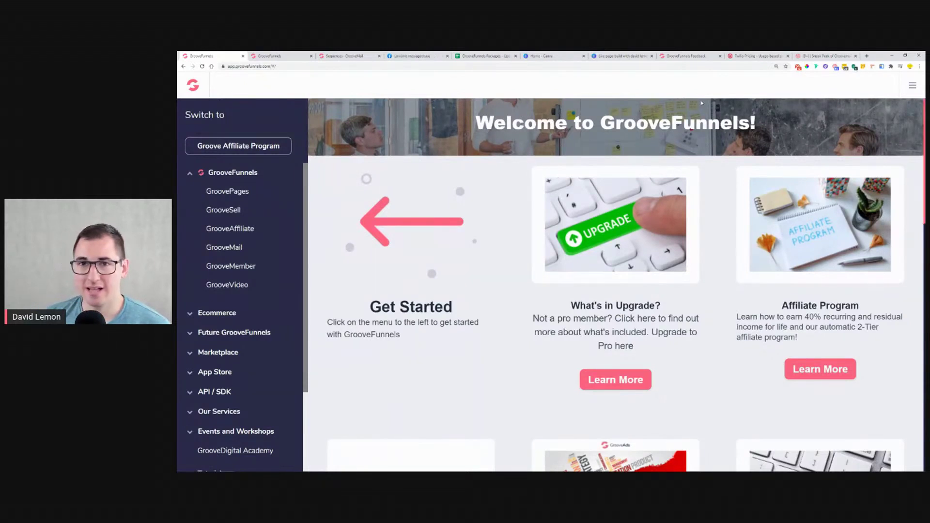
click(616, 57)
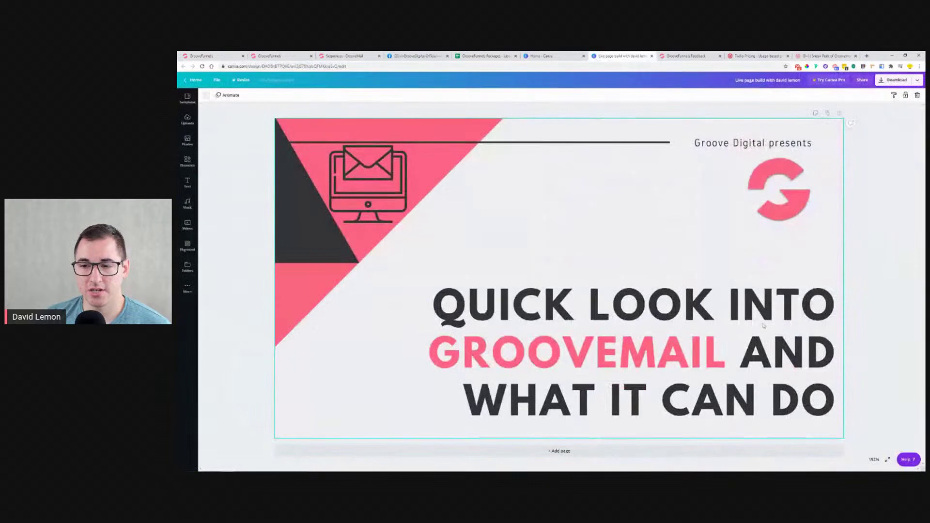
key(ctrl+alt+p)
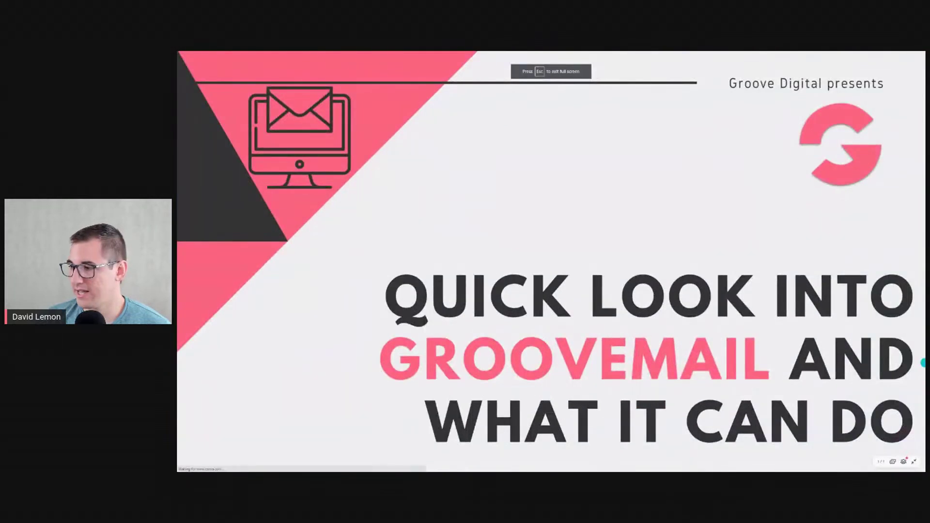
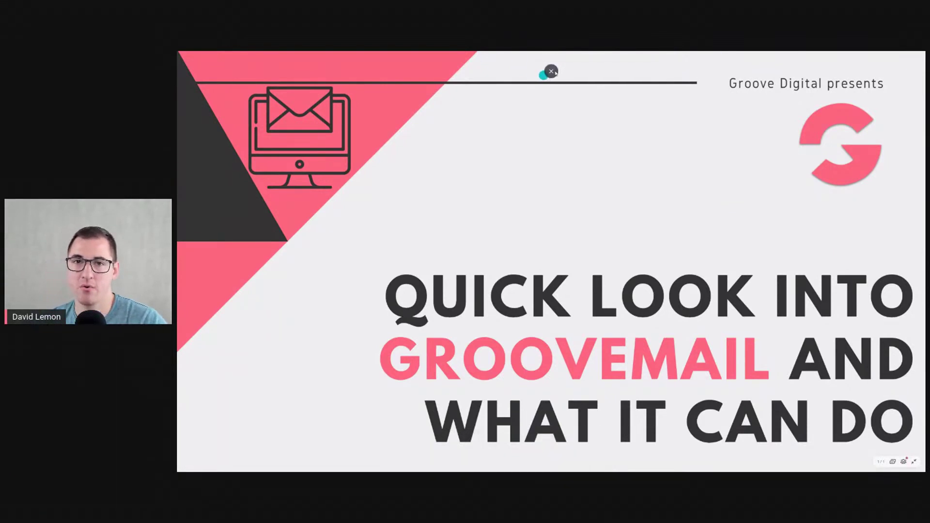
Step: Exit the fullscreen GrooveMail title slide and open a new blank Chrome tab
click(551, 69)
click(865, 55)
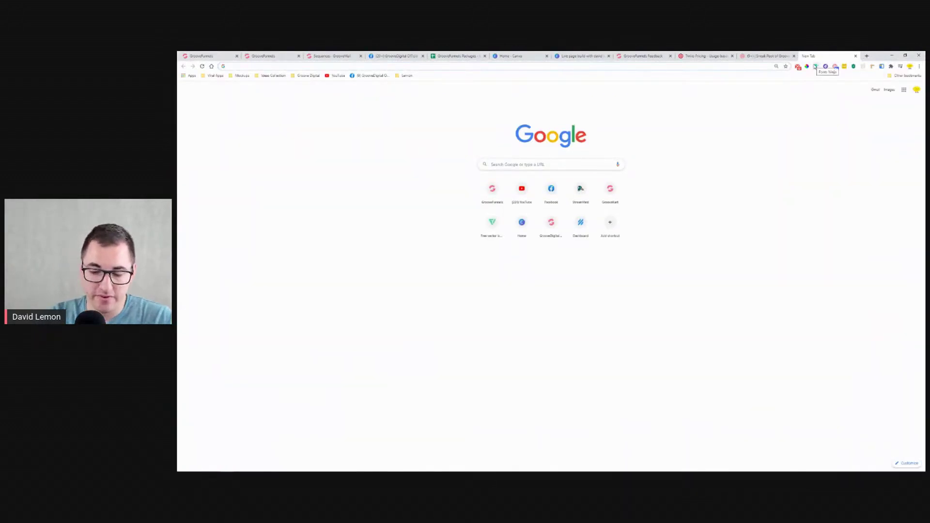
Step: Enter 'groovefunnels' in the address bar and load the groovefunnels.com/infographic suggestion
text(gr)
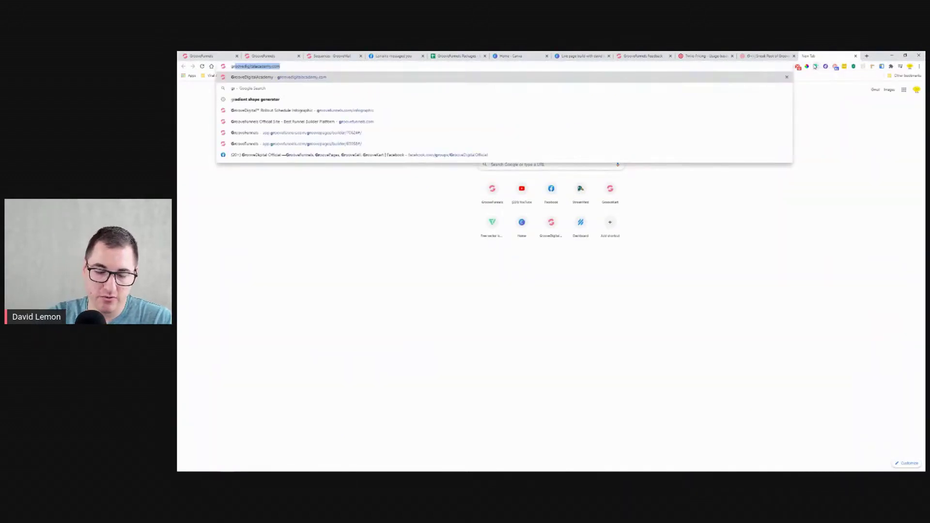
text(oove)
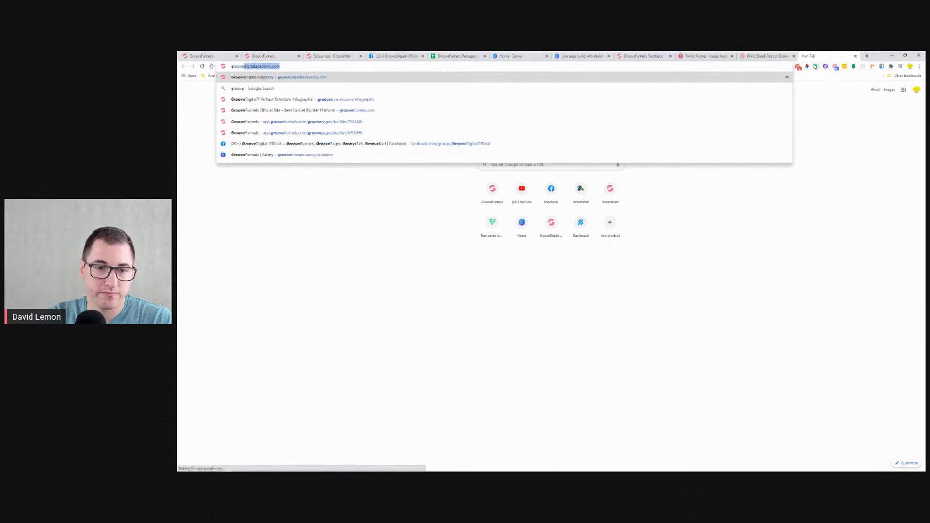
text(funnels)
key(Down)
key(Down)
key(Down)
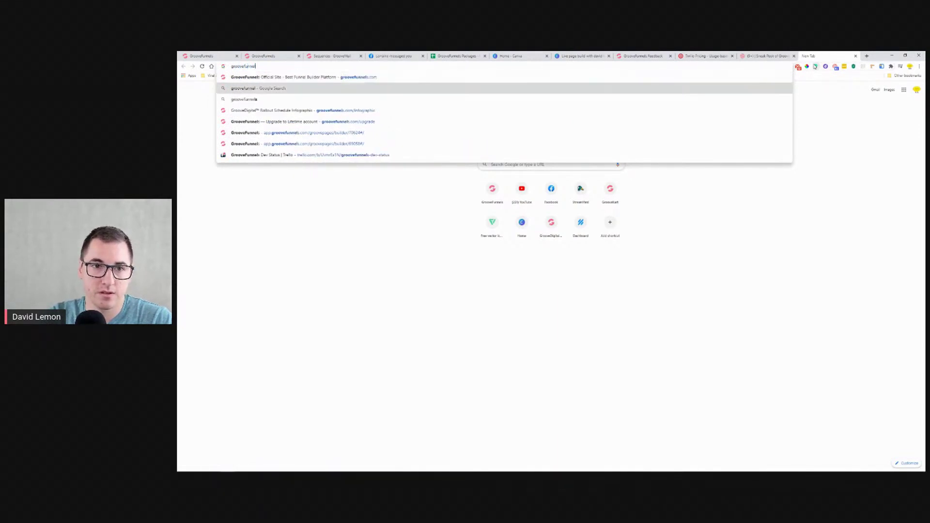
key(Return)
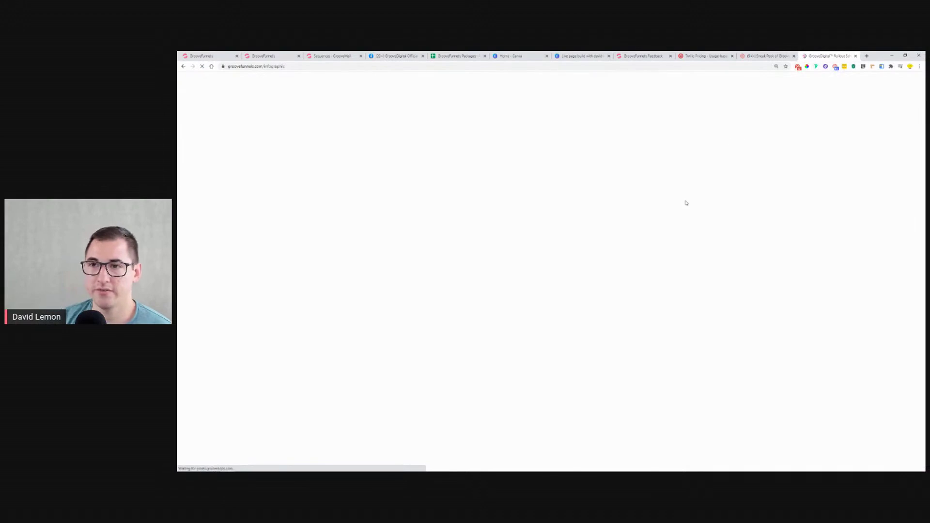
Step: Scroll the rollout timeline to the September SendShark and Braintree entries, then switch to the Groovemail sneak peek tab
scroll(690, 228, down, 20)
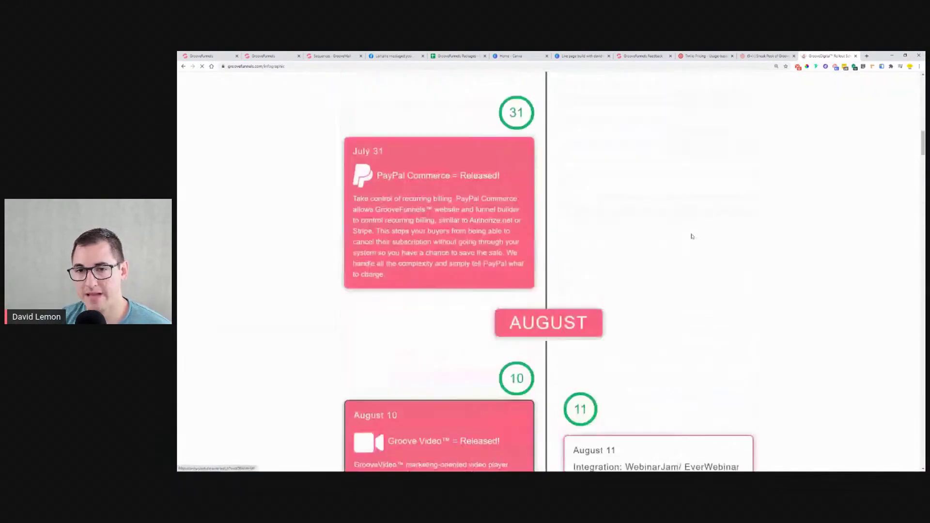
scroll(687, 235, down, 15)
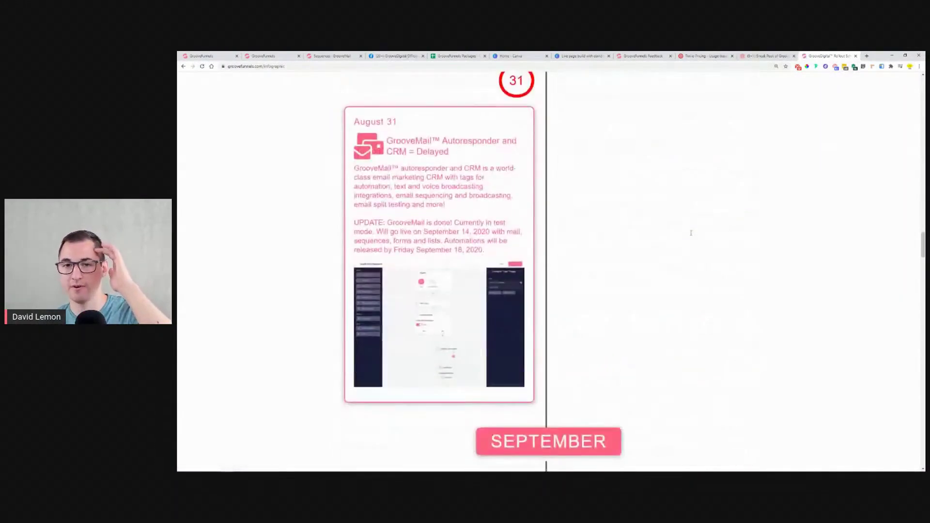
scroll(752, 275, down, 15)
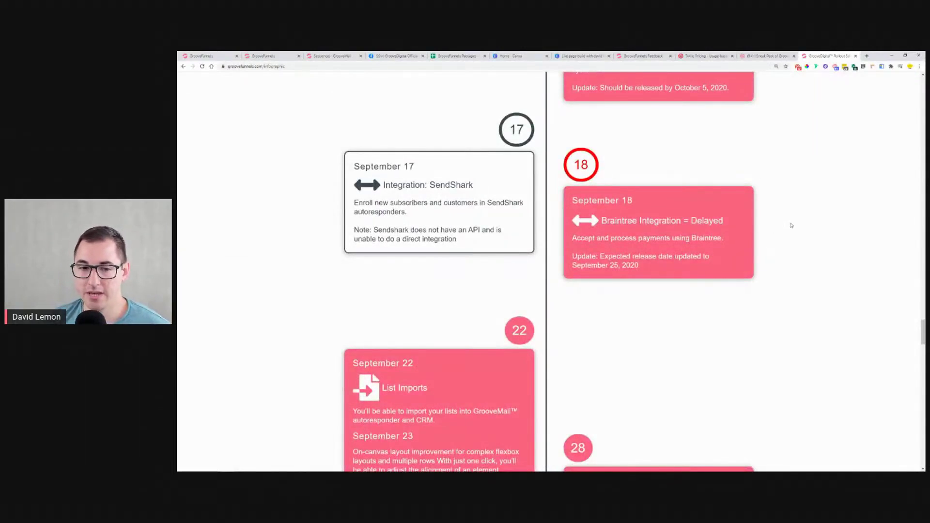
scroll(793, 225, down, 2)
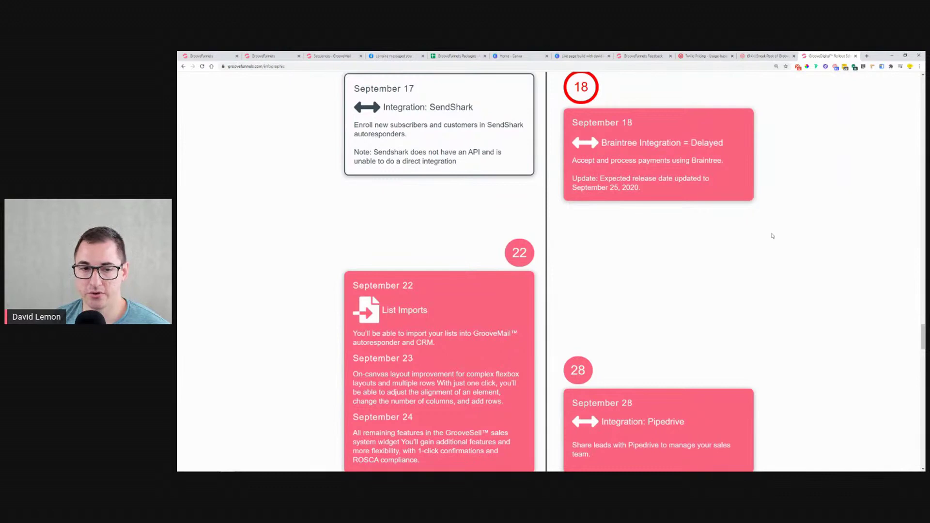
drag(368, 333, 478, 342)
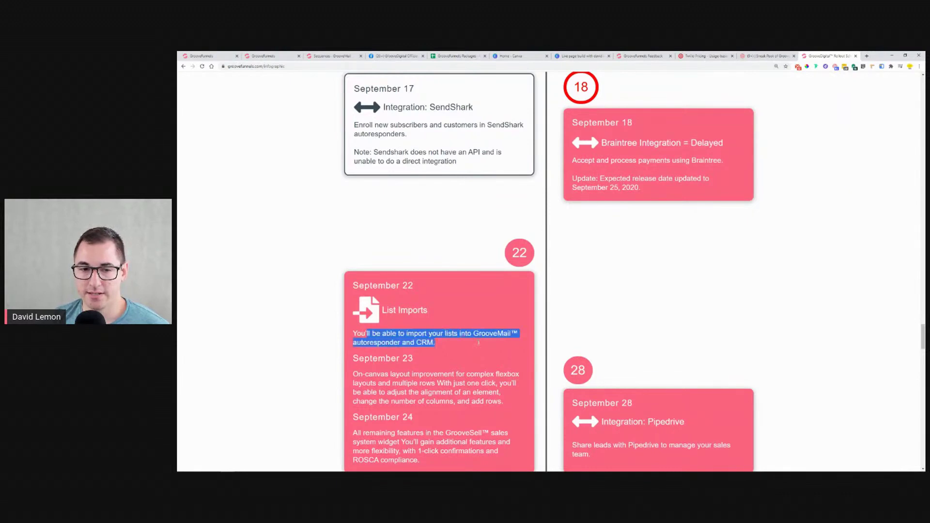
click(394, 344)
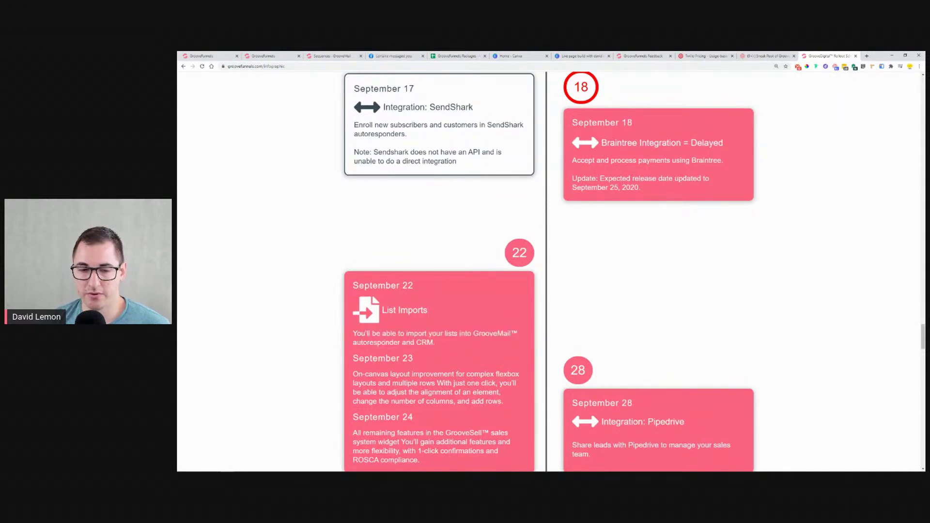
drag(409, 342, 415, 342)
scroll(283, 421, down, 2)
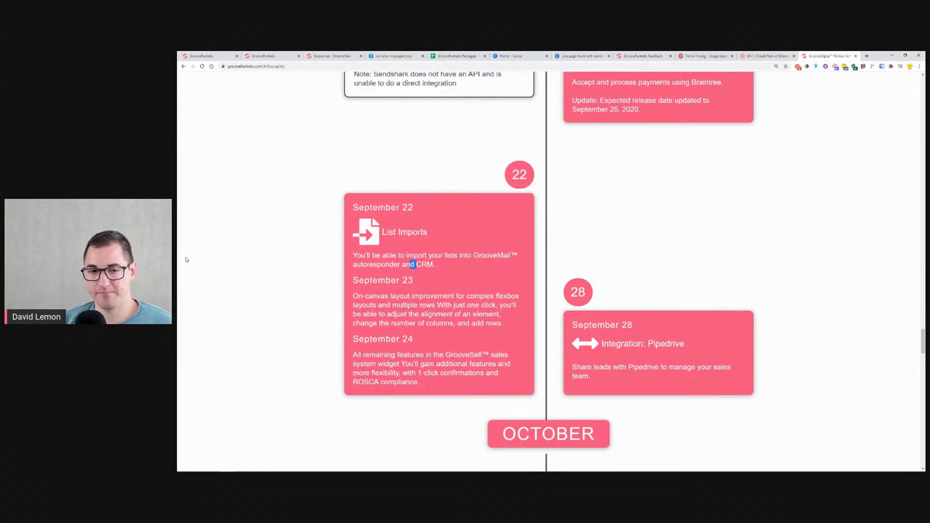
scroll(226, 257, up, 4)
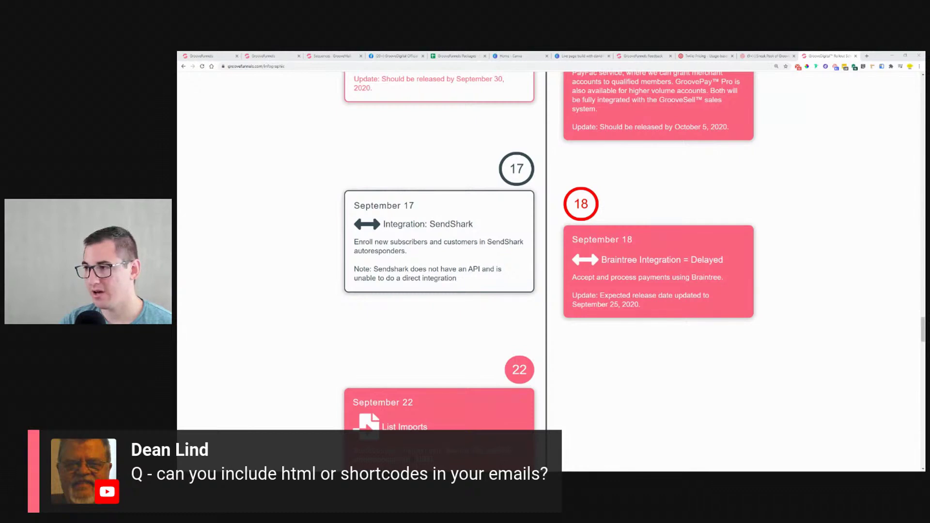
click(762, 57)
Step: Watch the Sneak Peek of Groovemail Loom video fullscreen, then return to the GrooveDigital timeline tab
click(603, 224)
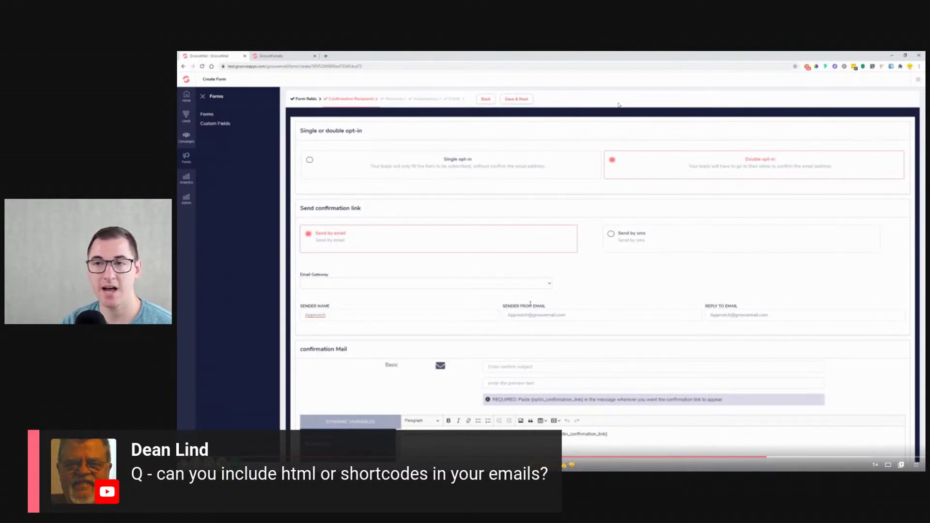
click(551, 70)
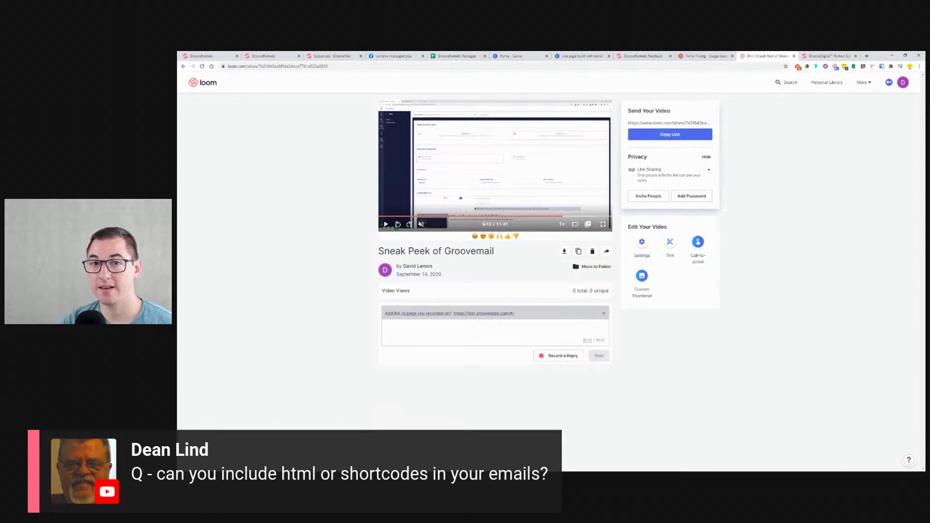
click(829, 56)
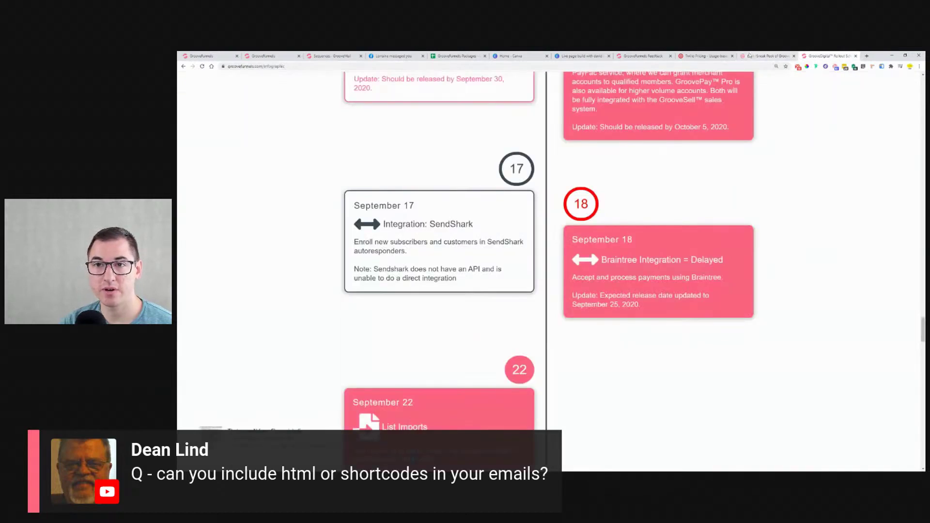
Step: Open the GrooveMail category on the GrooveFunnels Feedback board, then go back to the feedback home
click(642, 55)
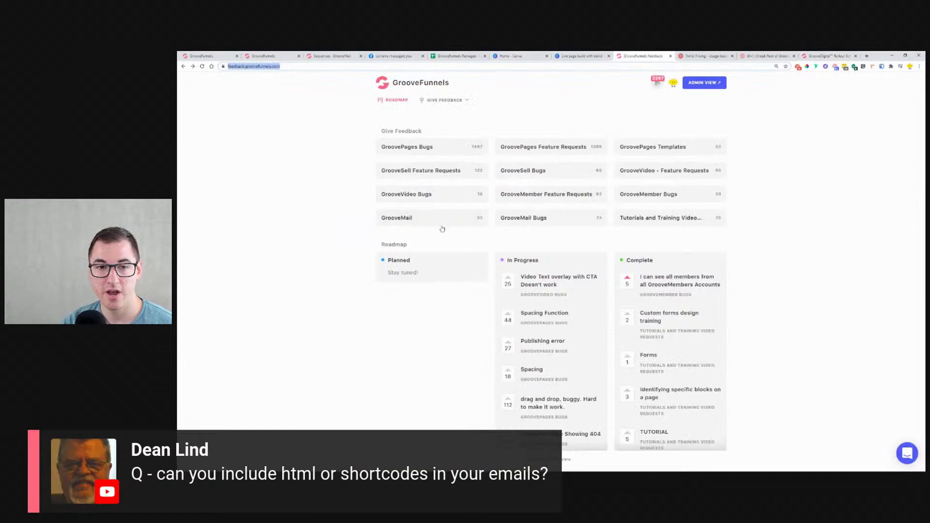
click(395, 219)
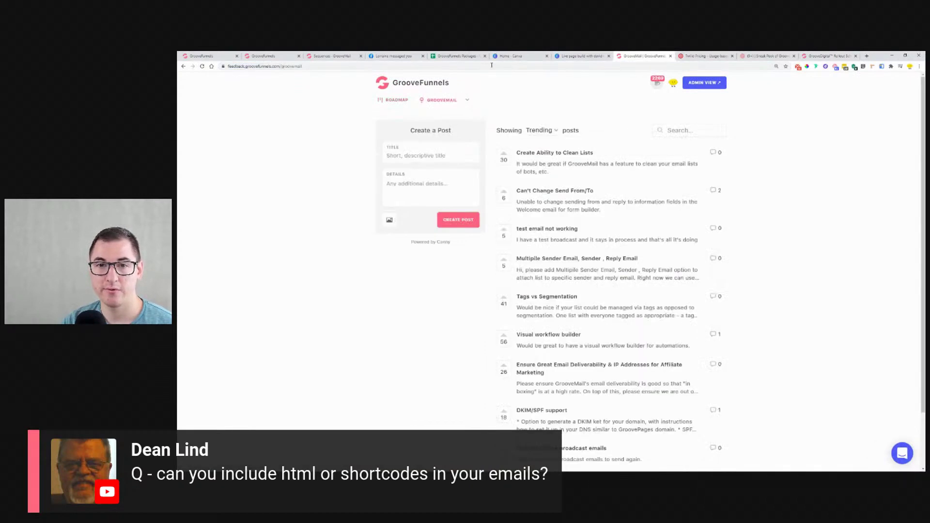
click(183, 67)
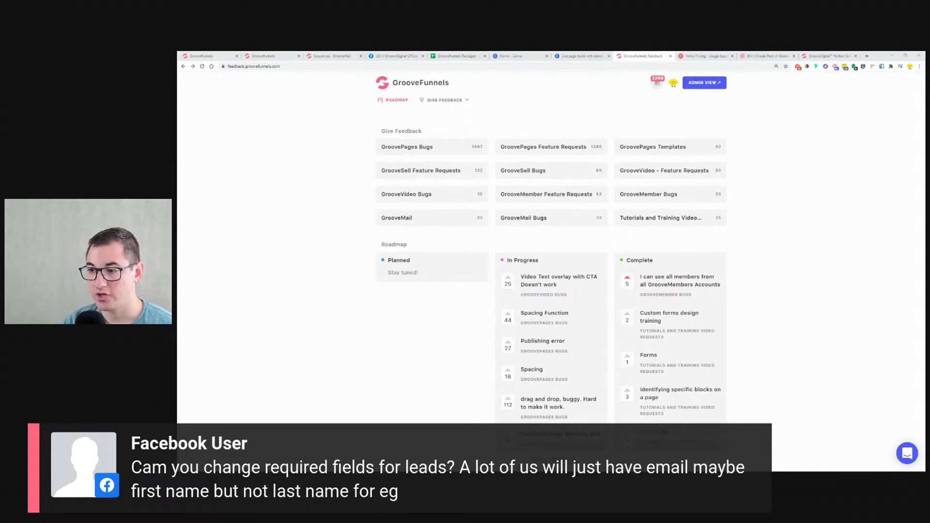
Step: Reopen GrooveMail from the GrooveFunnels home menu after the old tab timed out
click(204, 56)
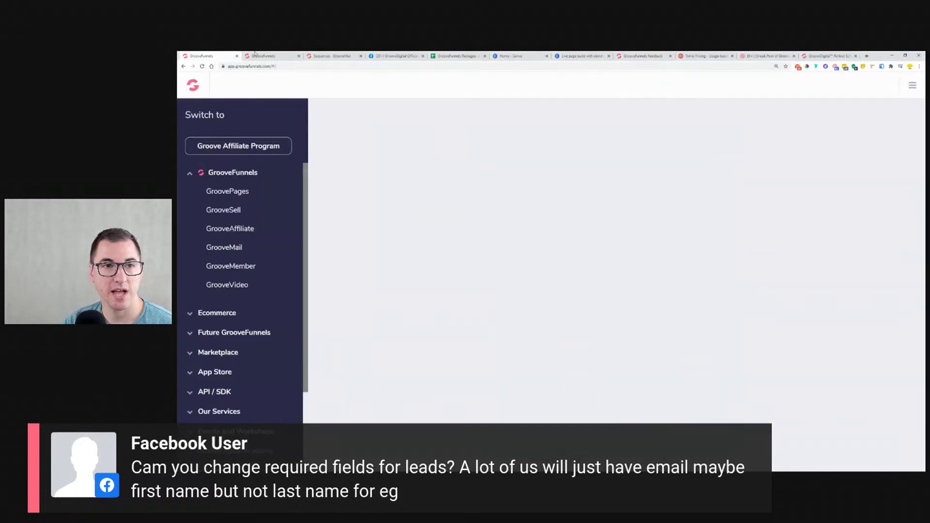
click(272, 56)
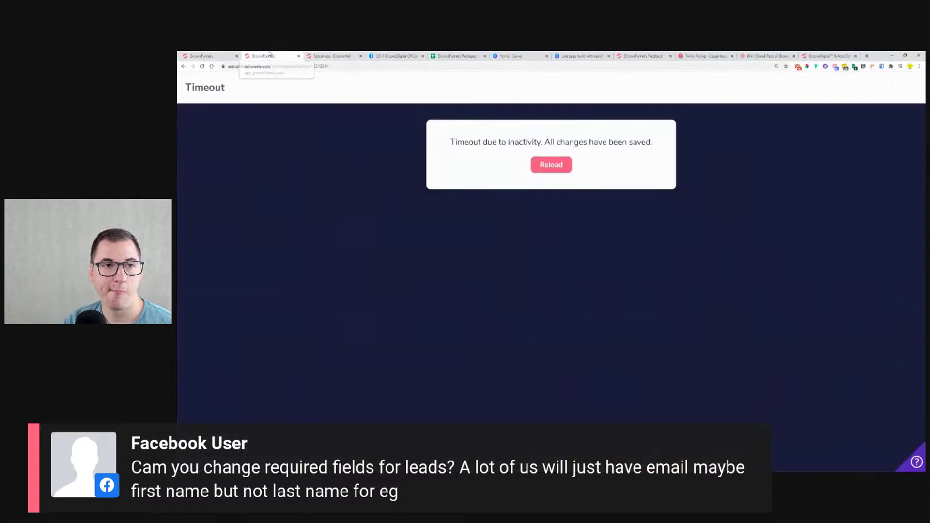
click(203, 55)
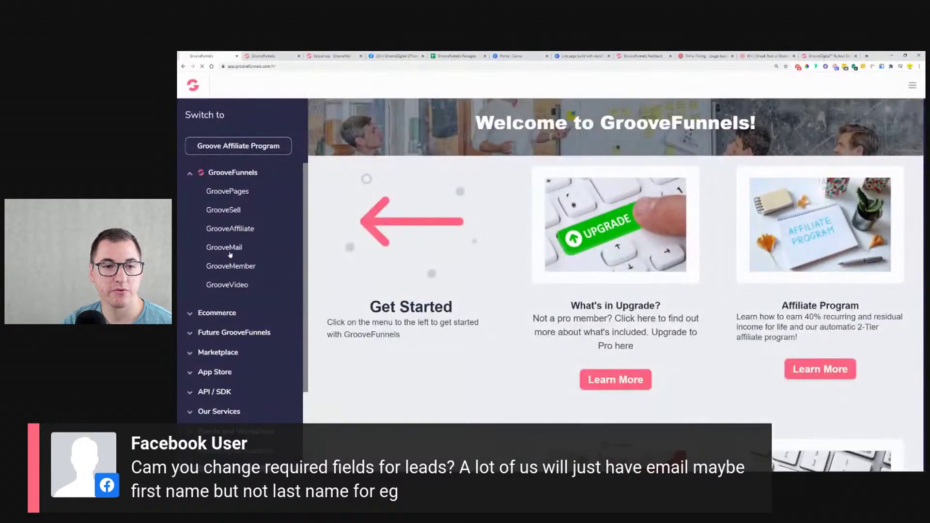
click(239, 249)
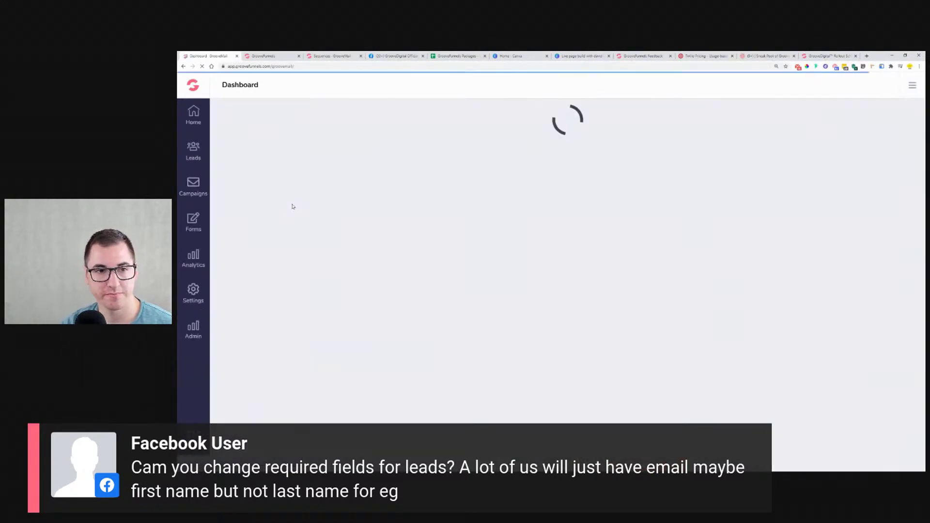
Step: Open the Newsletter subscription form from Forms in the editor to view its fields
click(181, 230)
click(232, 146)
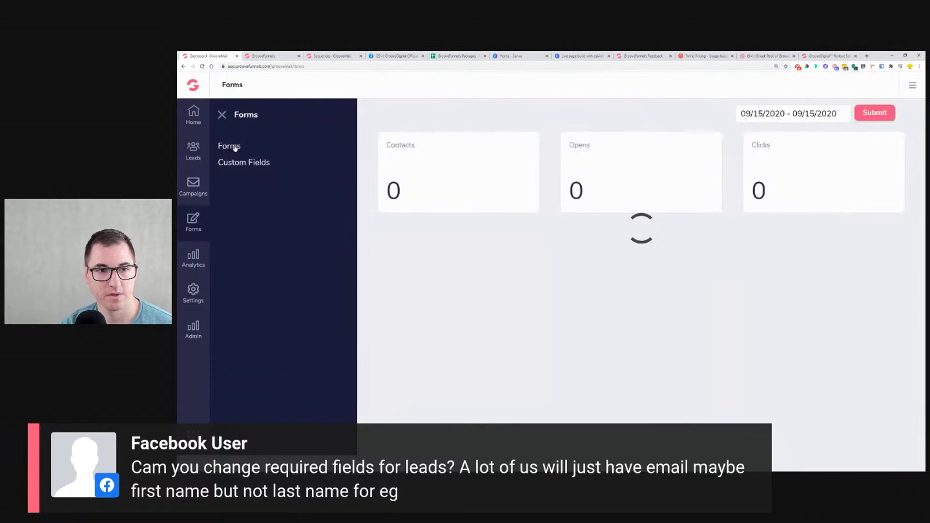
click(888, 154)
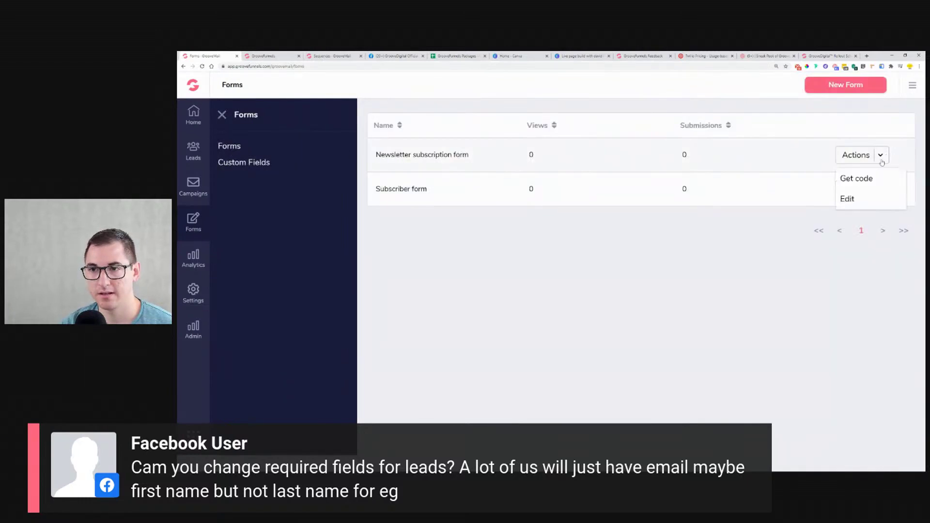
click(868, 199)
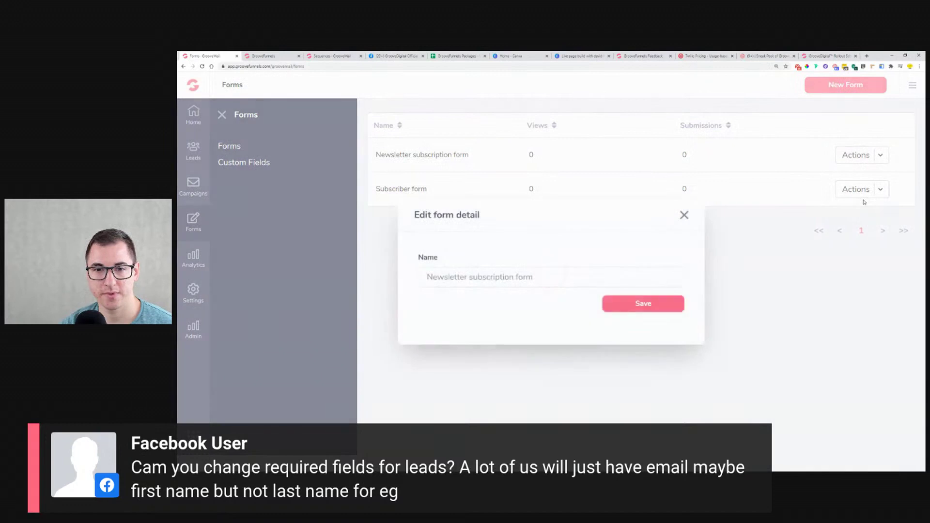
click(666, 309)
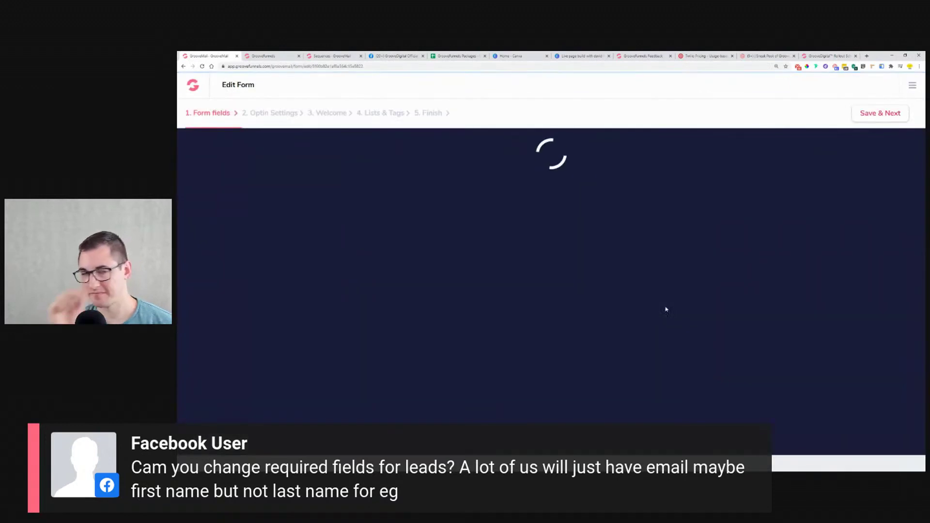
scroll(615, 245, down, 1)
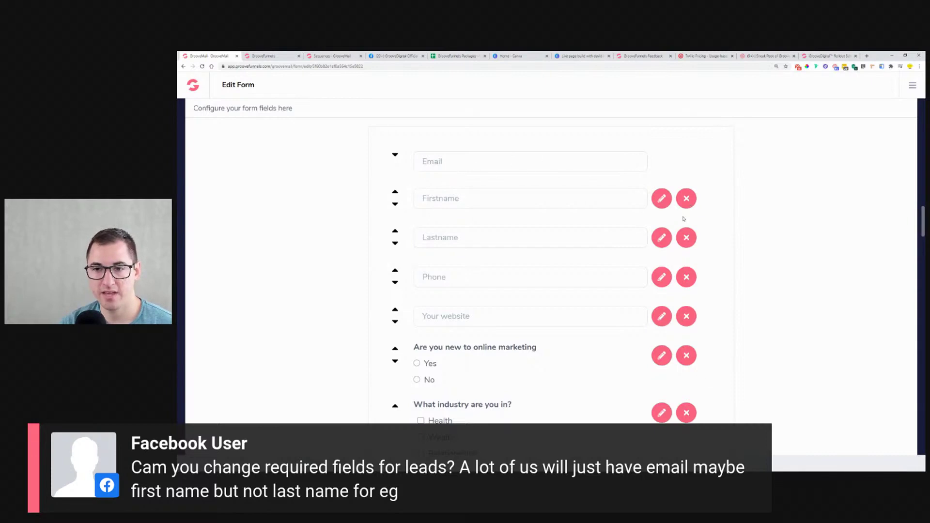
click(465, 157)
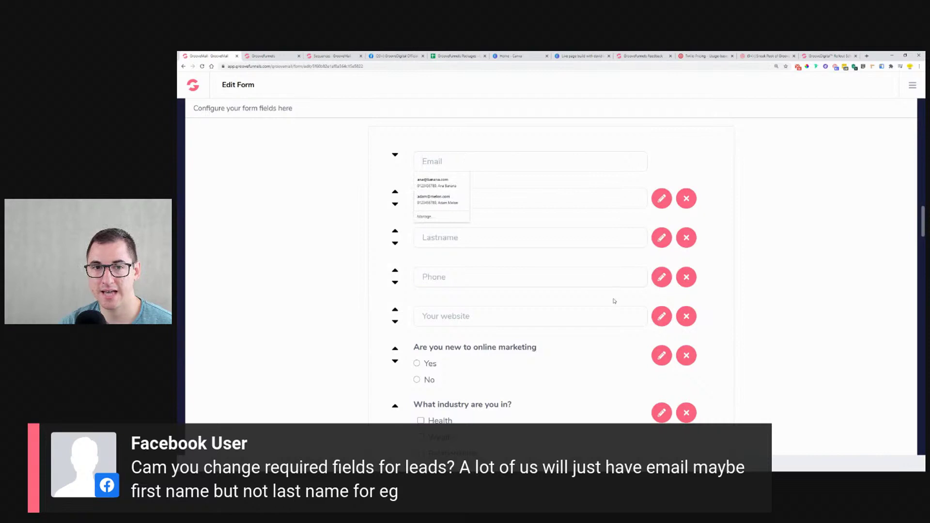
click(618, 212)
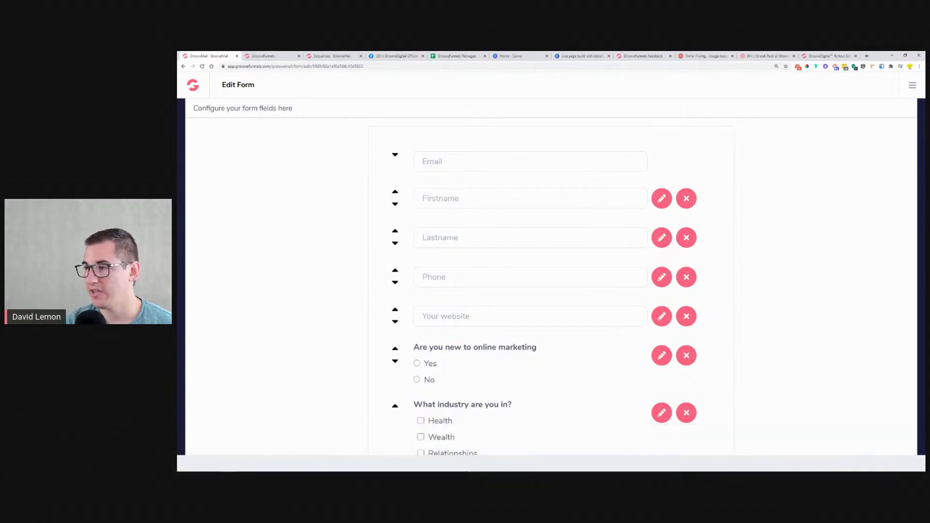
Step: Make the Firstname and Lastname fields mandatory custom fields
click(661, 197)
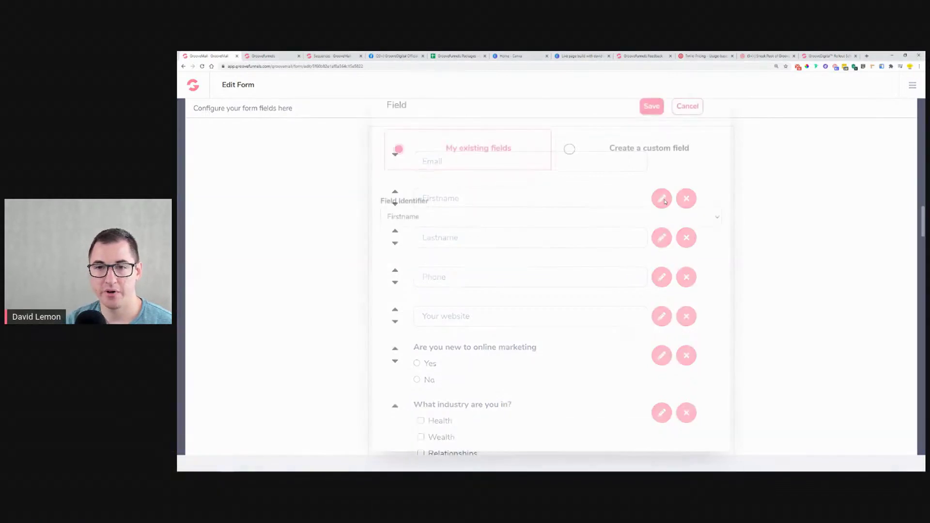
click(624, 156)
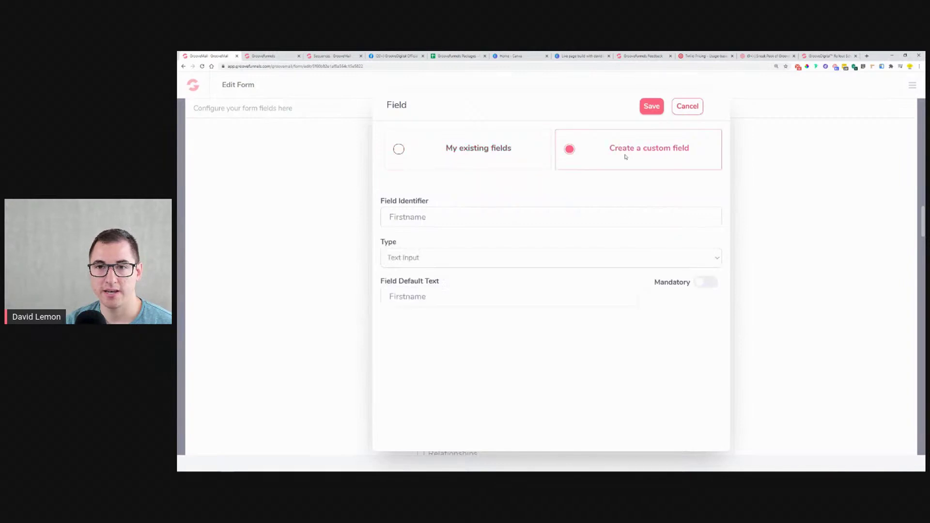
click(703, 283)
click(652, 106)
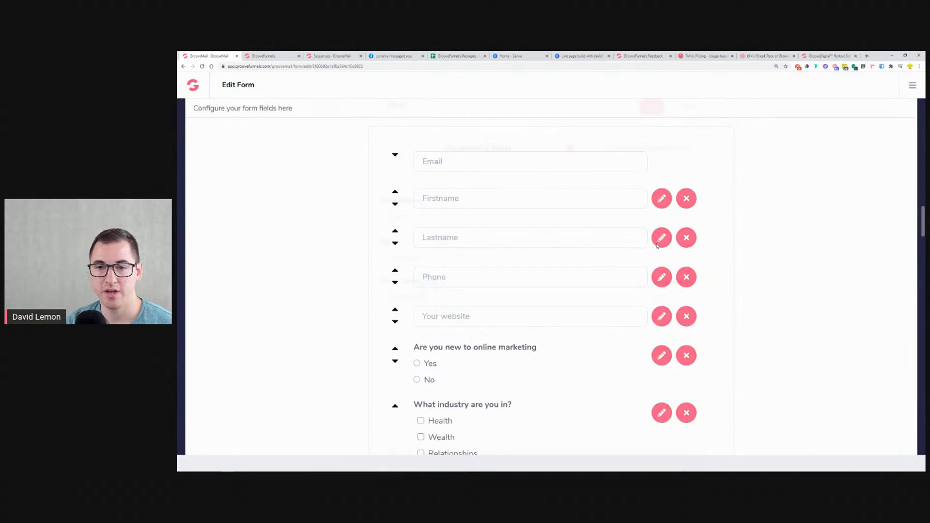
click(661, 238)
click(705, 282)
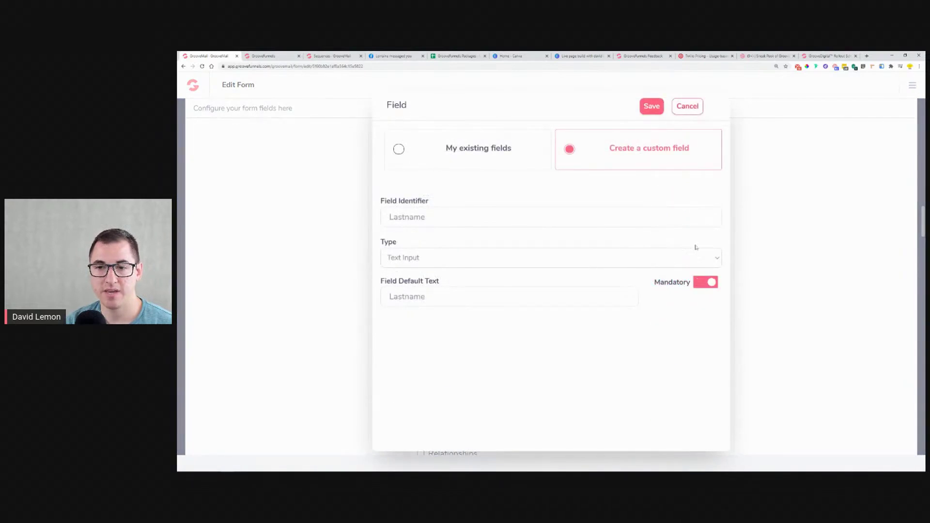
click(651, 107)
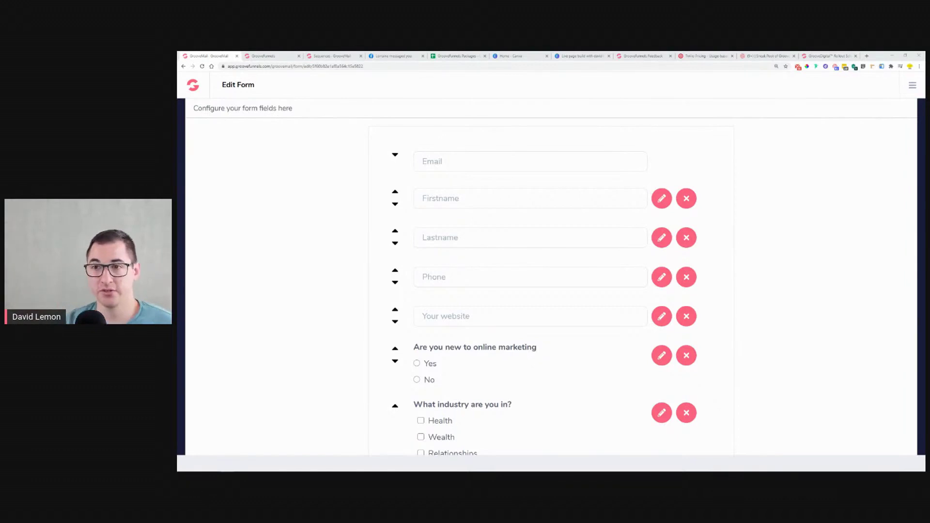
Step: Go back to the GrooveFunnels home and reopen the GrooveMail dashboard
scroll(280, 167, up, 2)
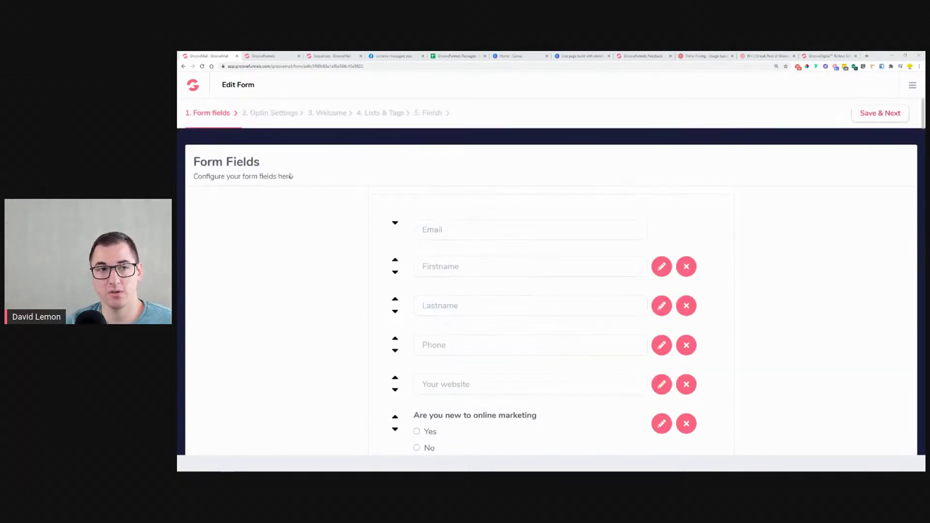
click(193, 85)
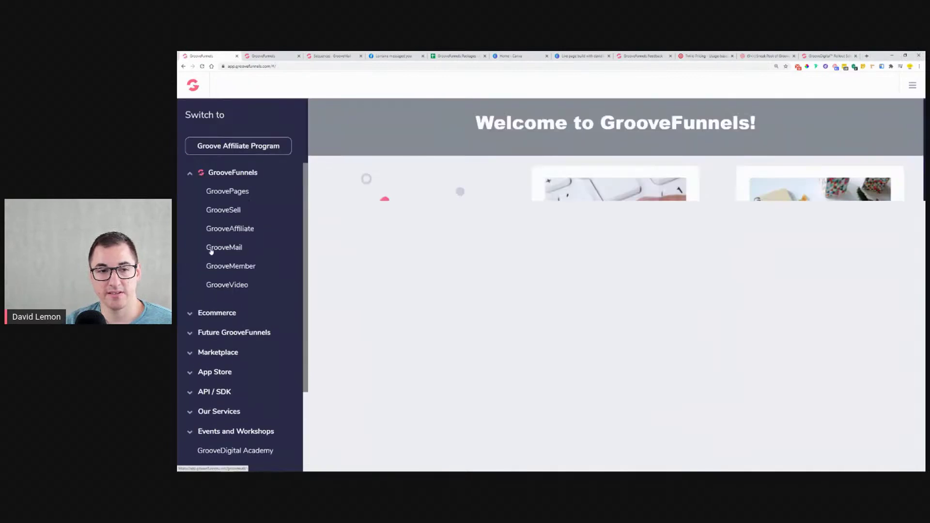
click(216, 248)
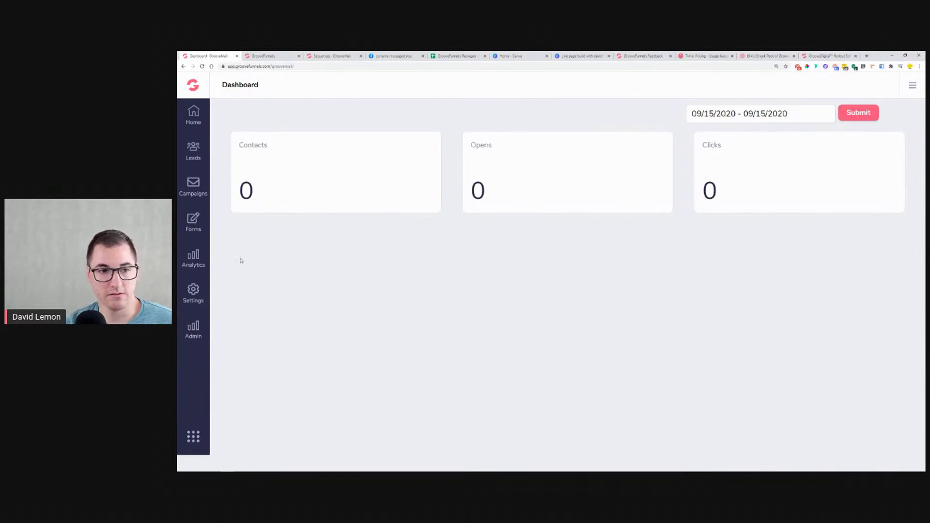
click(193, 186)
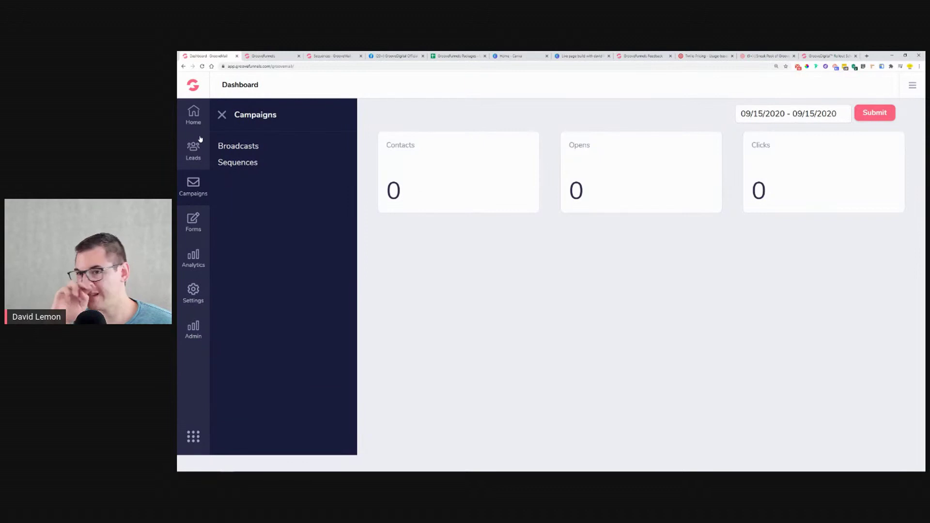
click(222, 115)
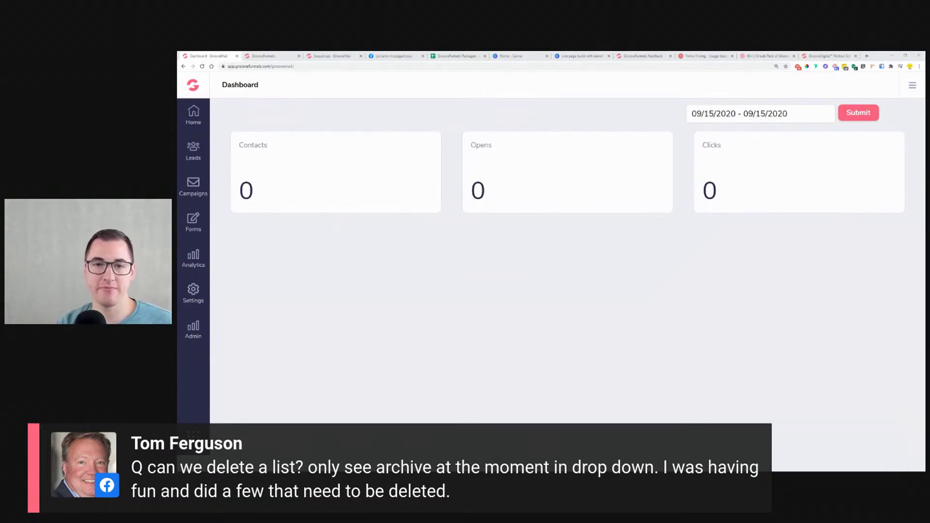
Step: Delete the Lemon Newsletter List from Leads > Lists
click(191, 154)
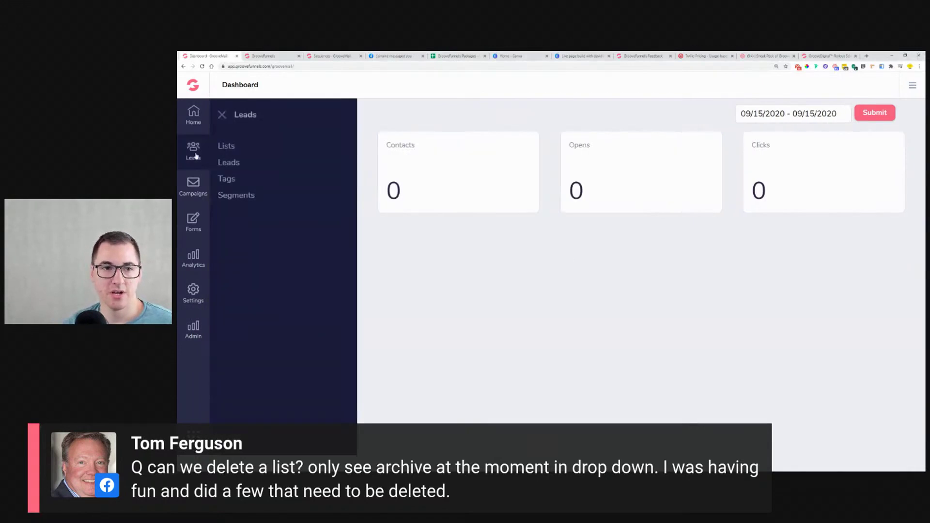
click(235, 146)
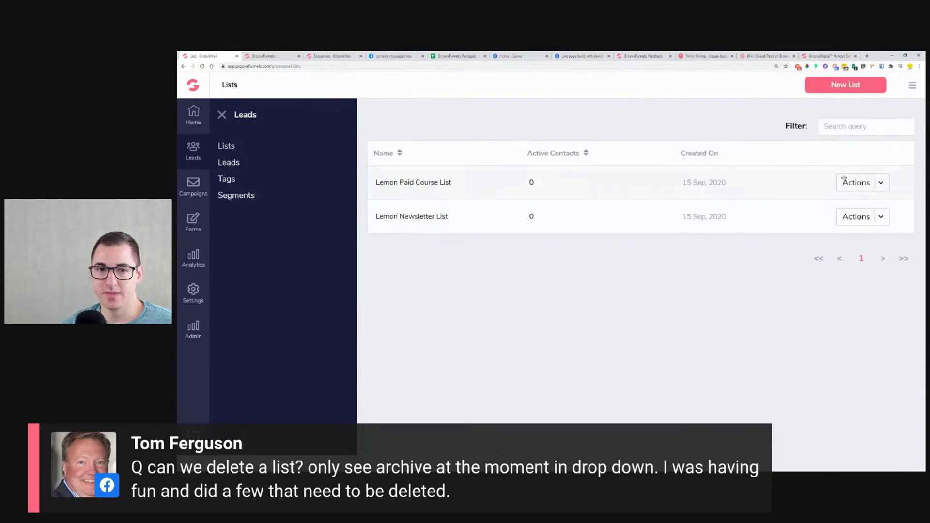
click(877, 220)
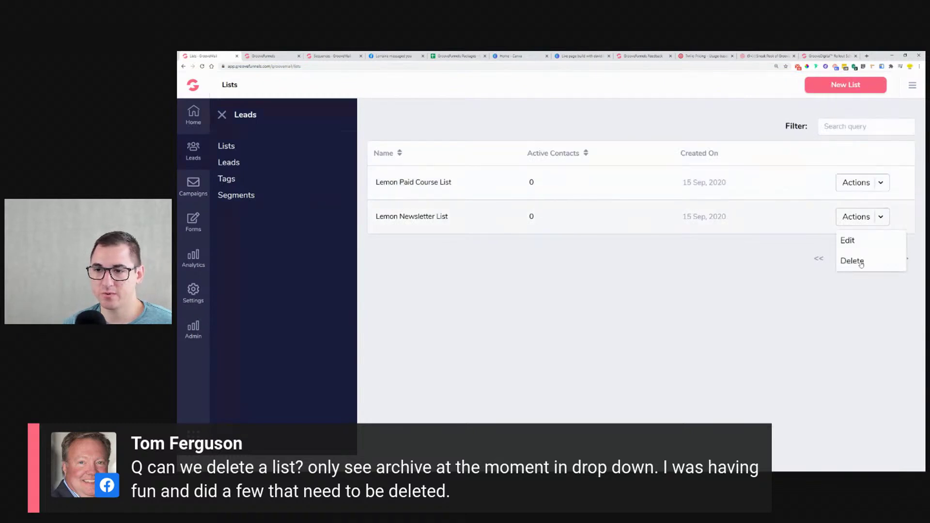
click(862, 261)
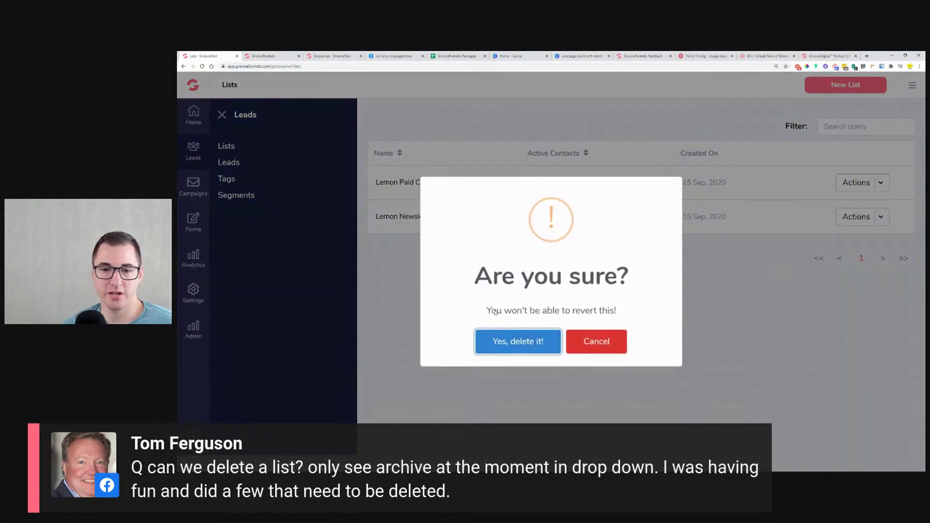
click(515, 341)
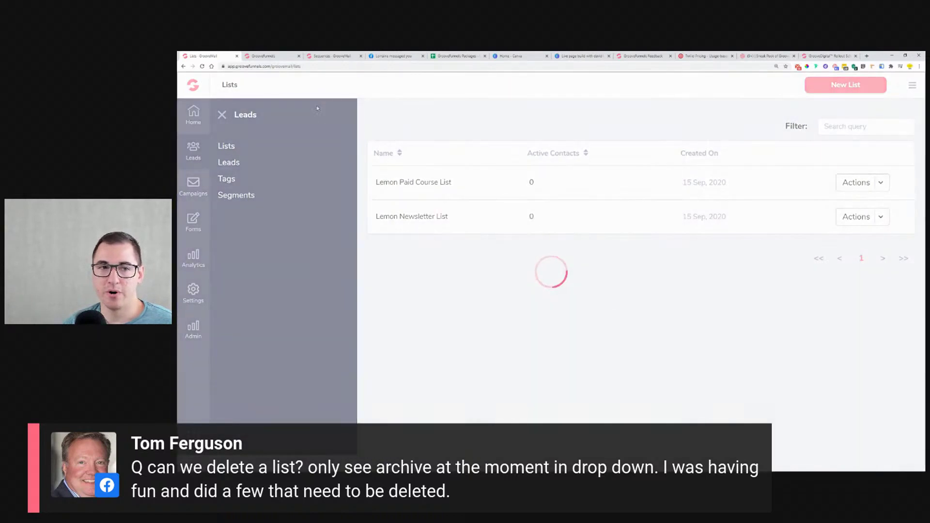
Step: Browse the Leads, Tags and Segments overviews, checking the Paid course member and Newsletter options
click(229, 164)
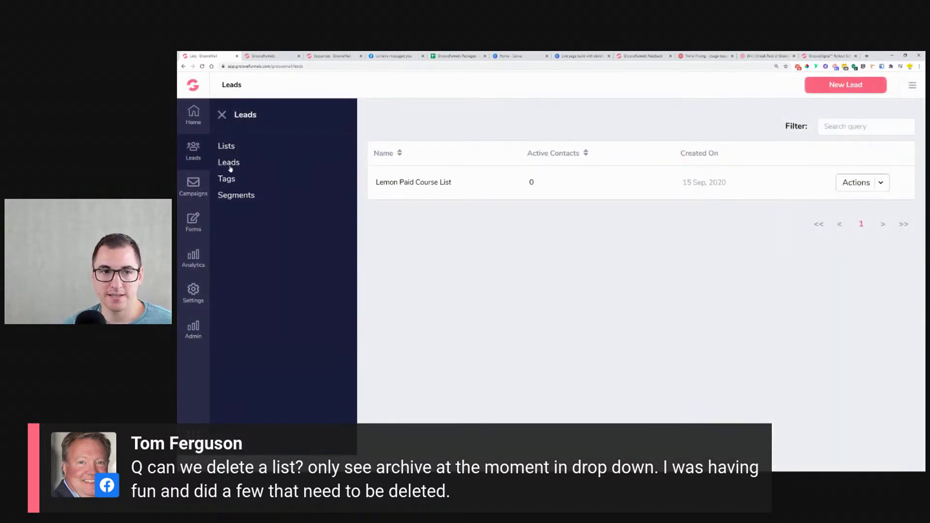
click(229, 184)
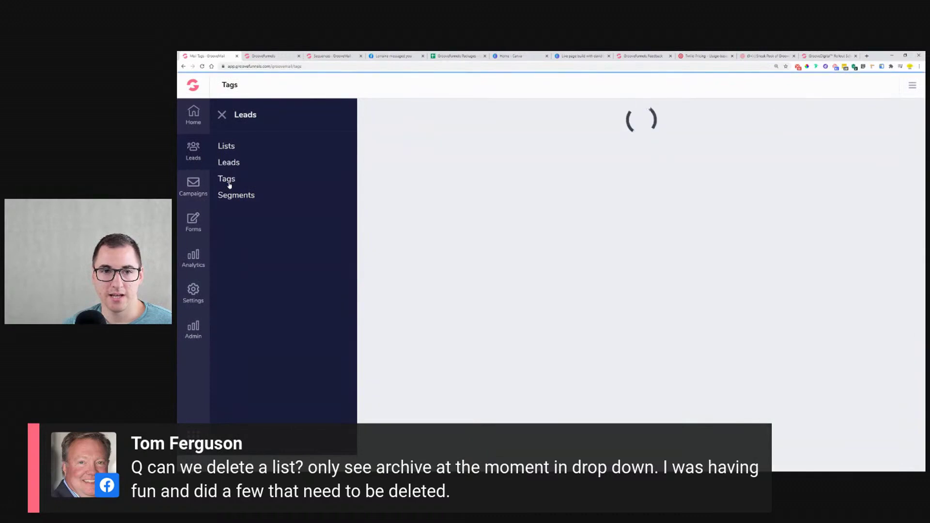
click(861, 181)
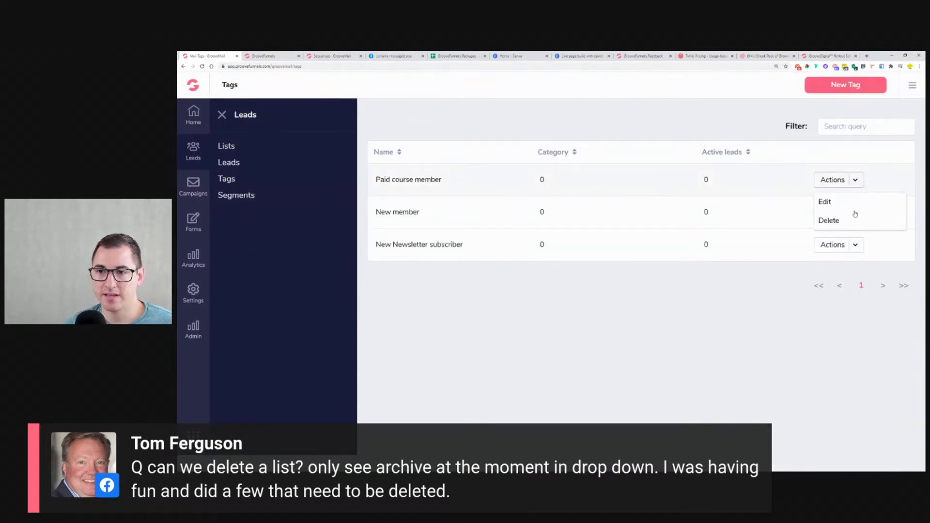
click(238, 196)
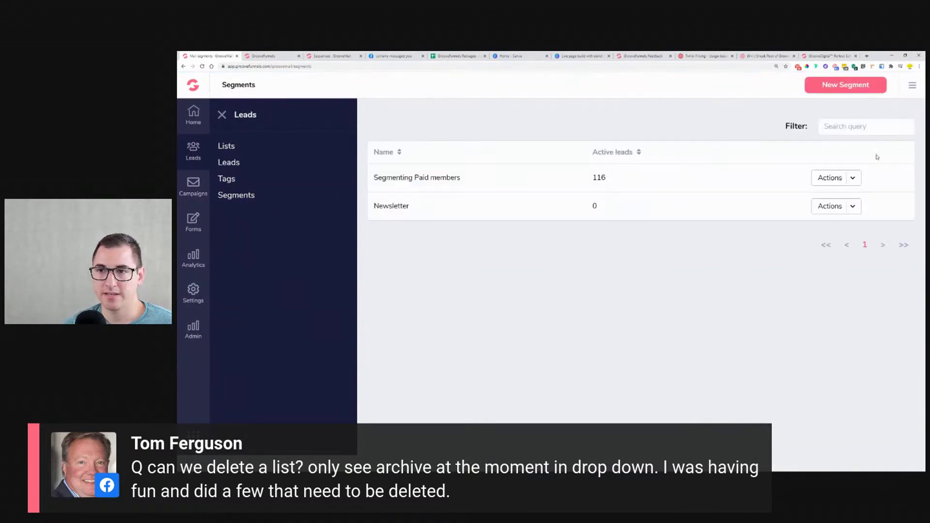
click(853, 179)
click(896, 178)
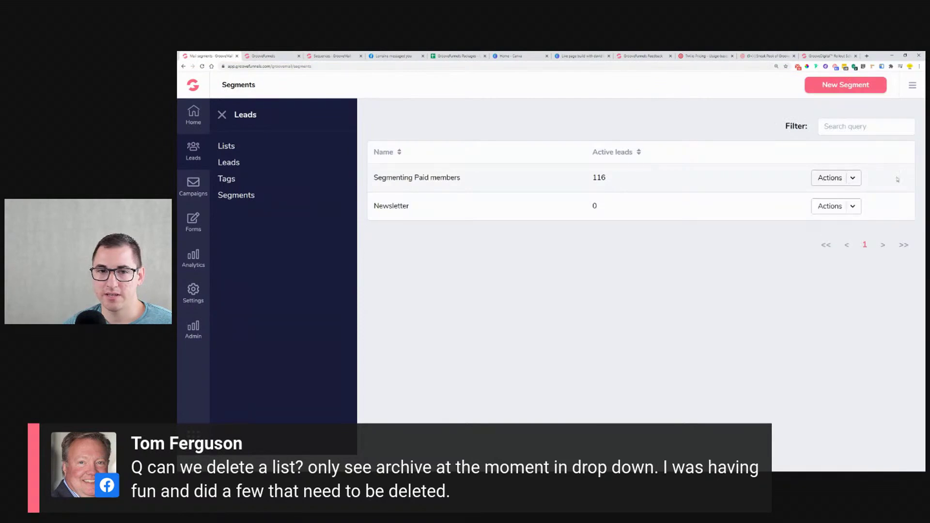
click(854, 212)
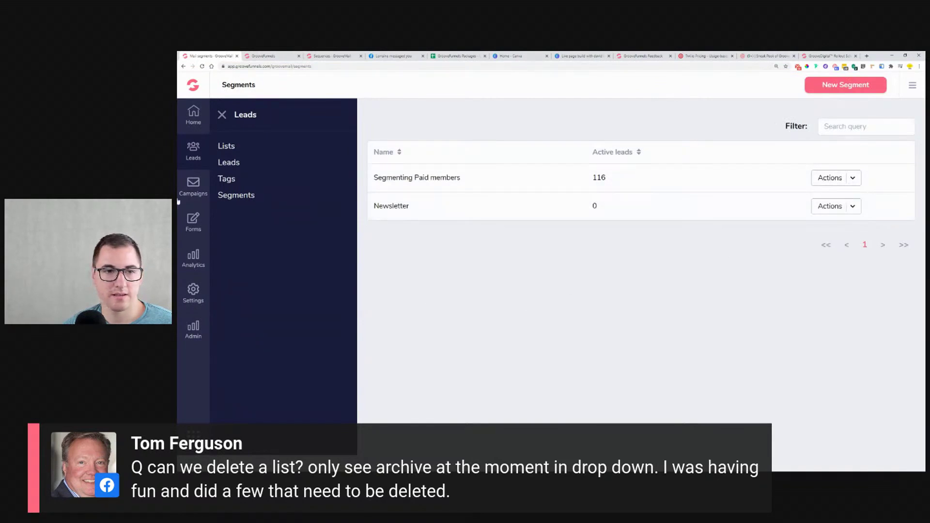
click(193, 188)
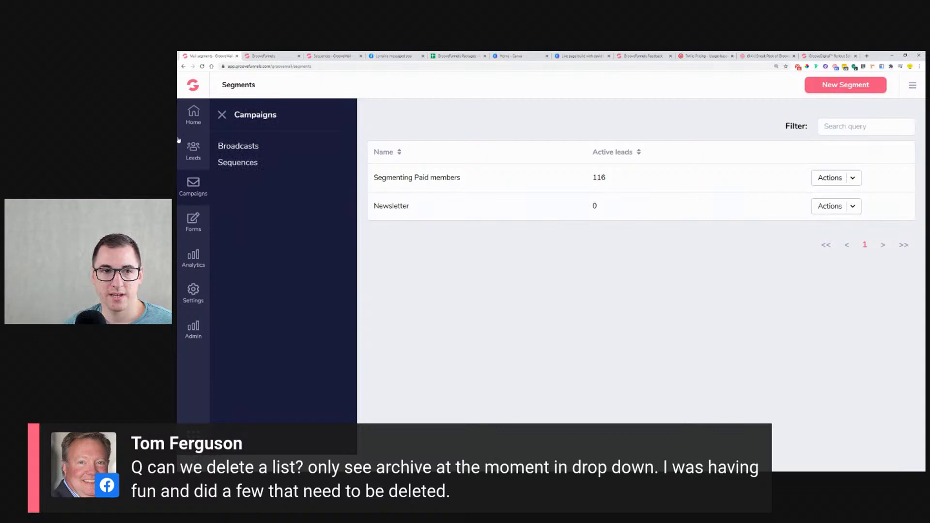
click(239, 151)
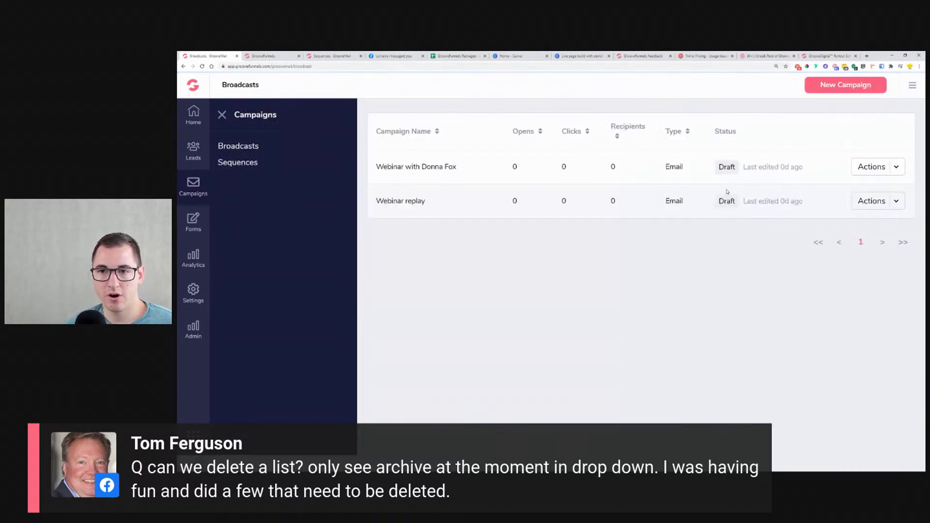
click(895, 167)
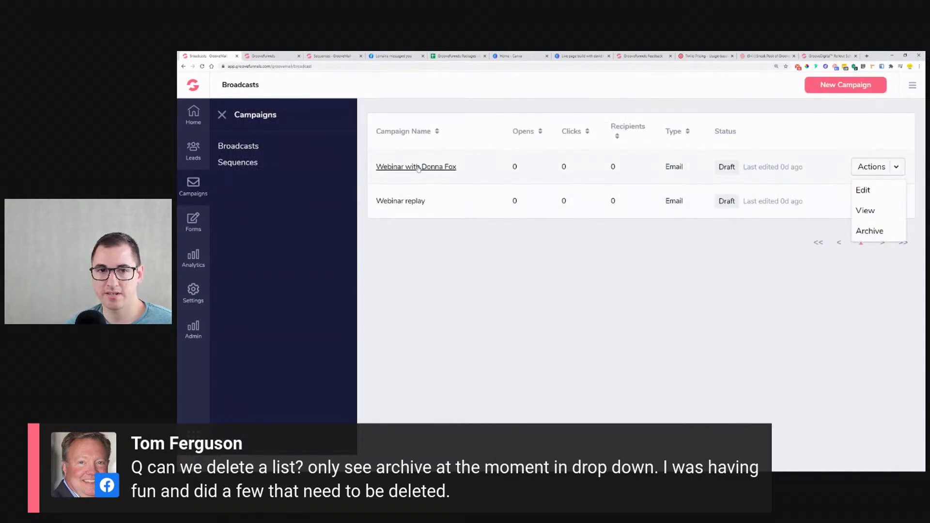
click(873, 235)
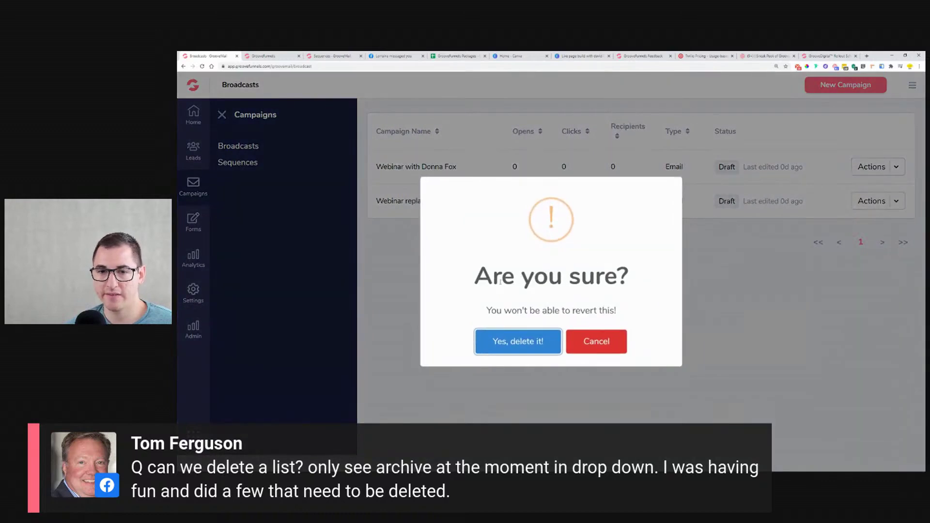
drag(469, 281, 614, 299)
drag(487, 312, 513, 344)
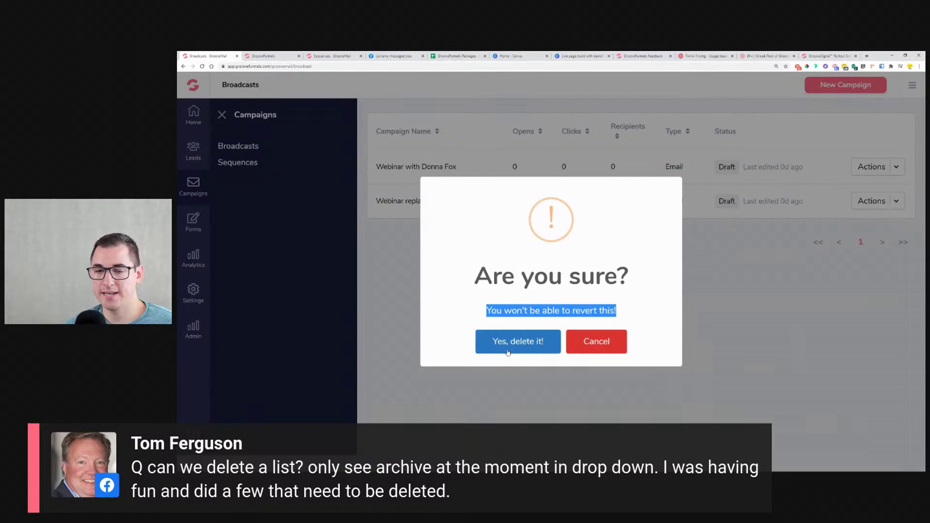
click(614, 346)
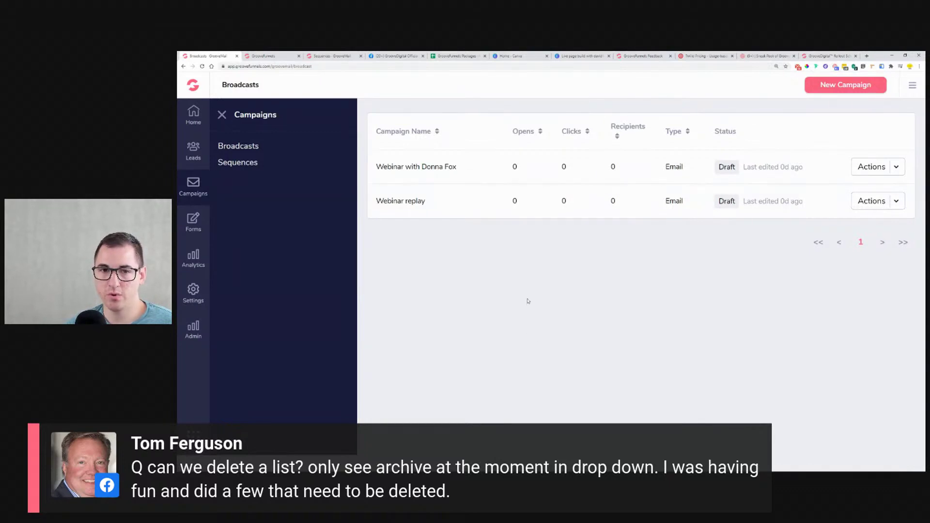
click(221, 115)
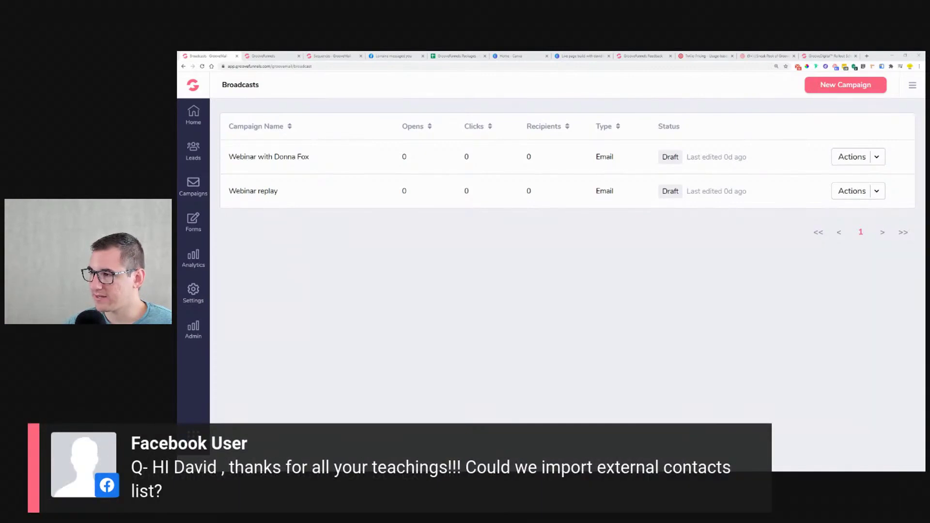
Step: Bring the September 22 List Imports card into view on the GrooveDigital rollout timeline
click(828, 55)
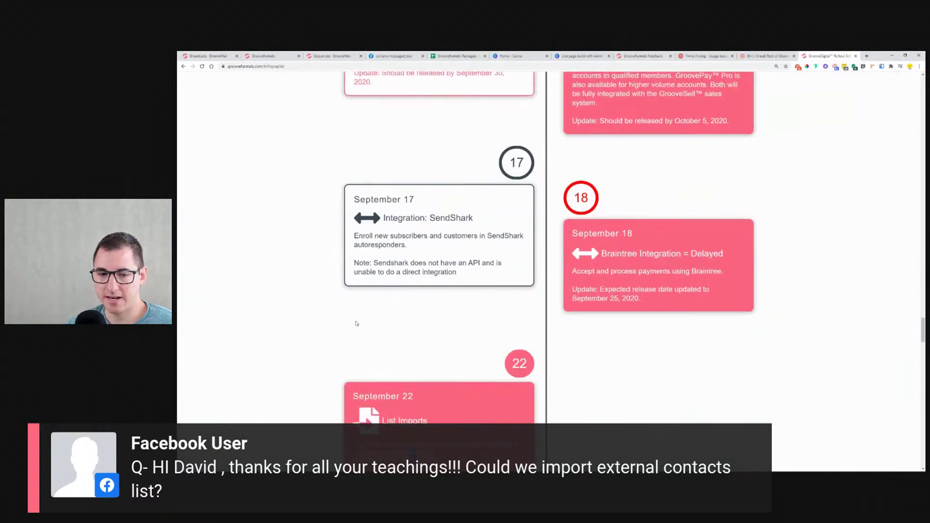
scroll(356, 324, down, 5)
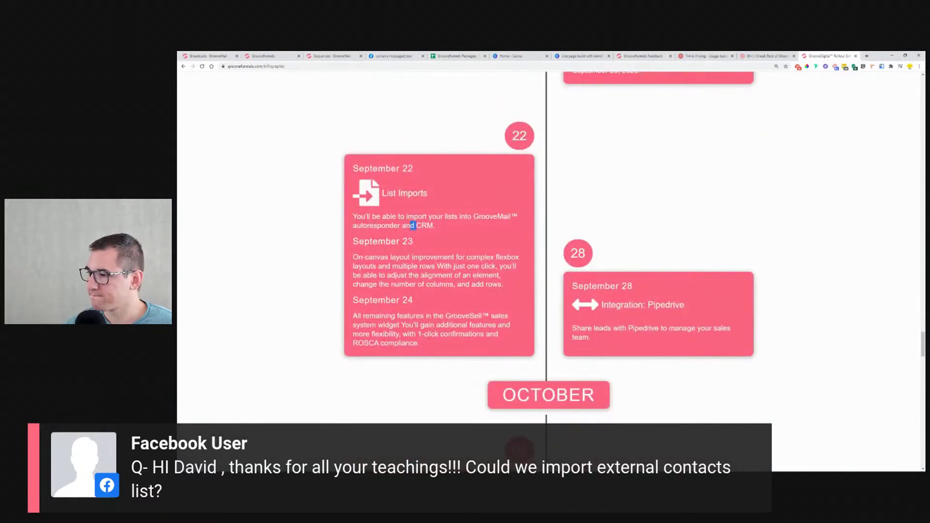
click(412, 225)
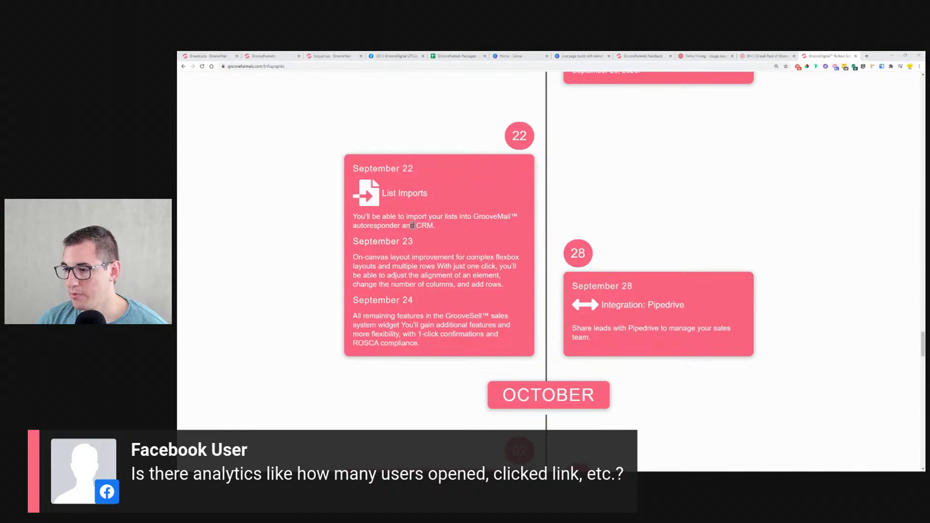
Step: Open GrooveMail List Analytics showing the Lemon Paid Course List with 0 active contacts
click(206, 55)
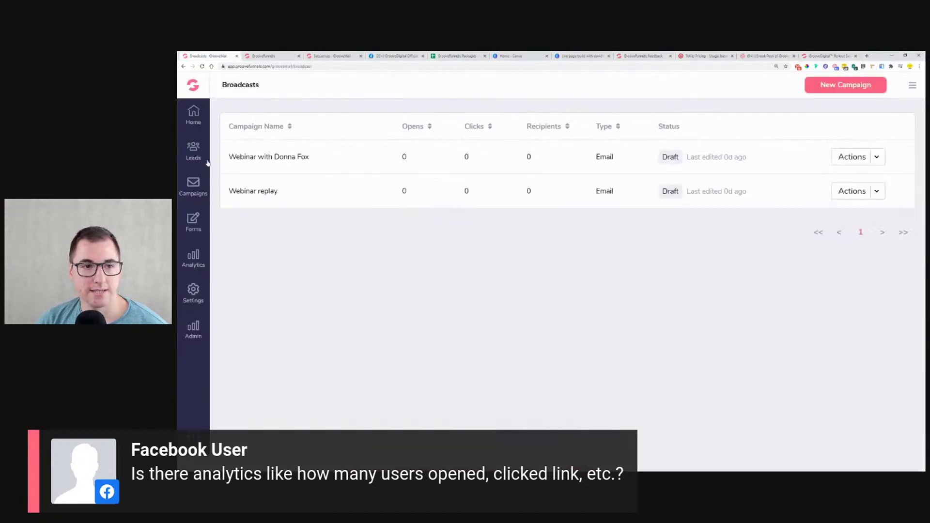
click(192, 262)
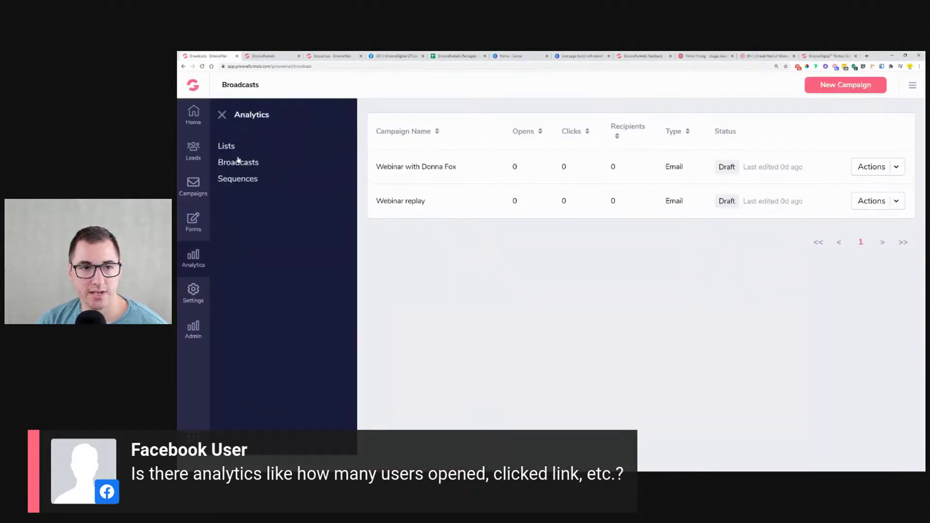
click(238, 161)
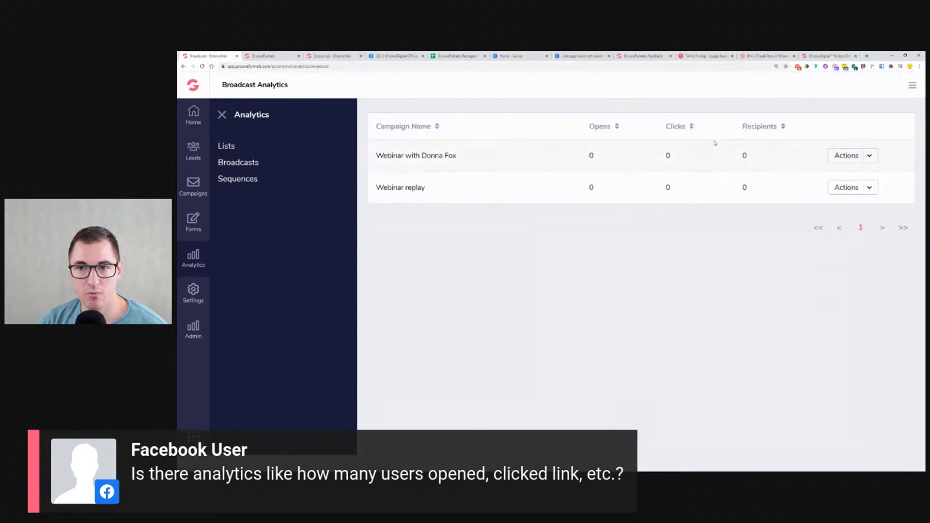
click(227, 148)
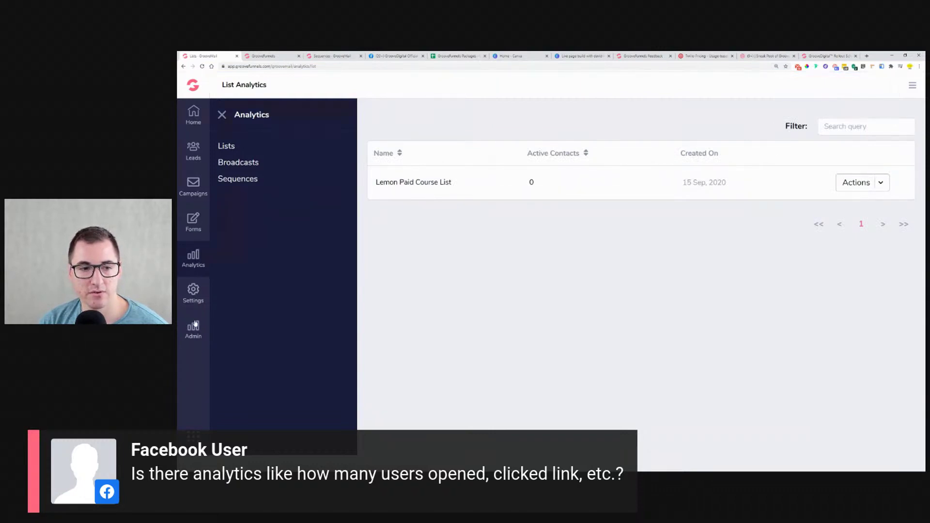
Step: Show the Admin Forms table with the newsletter and subscriber forms, then open a new tab
mouse_move(193, 330)
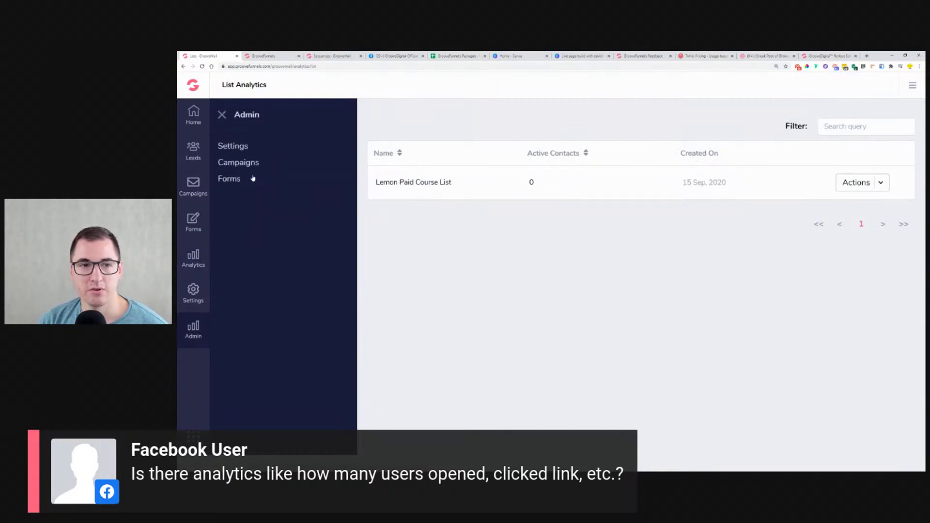
click(232, 147)
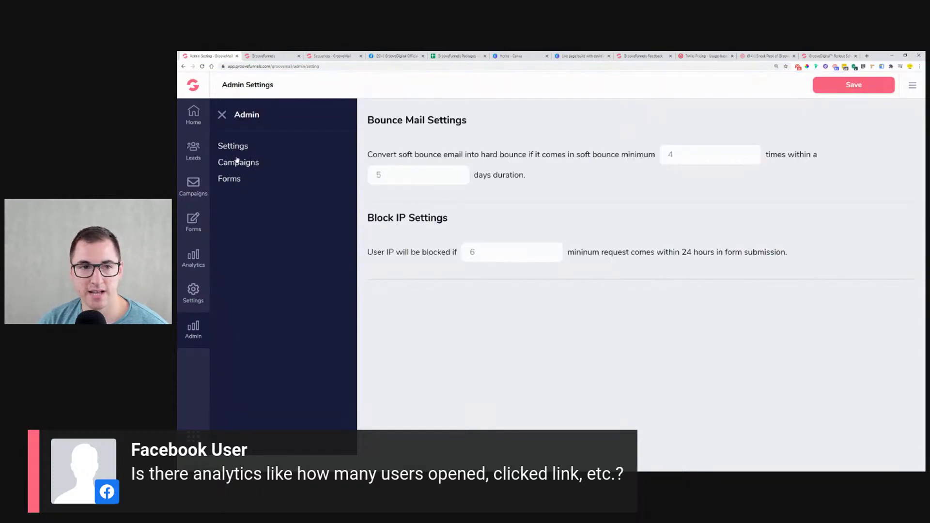
click(240, 164)
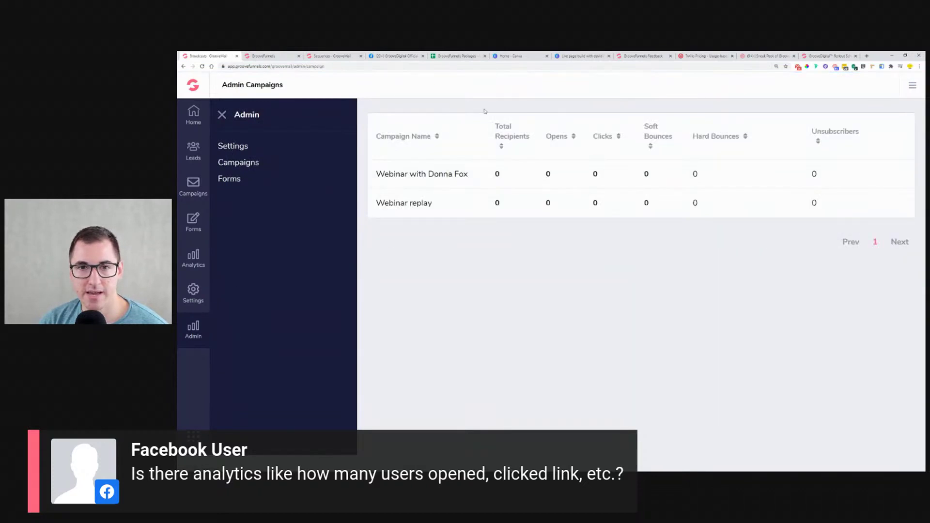
click(250, 183)
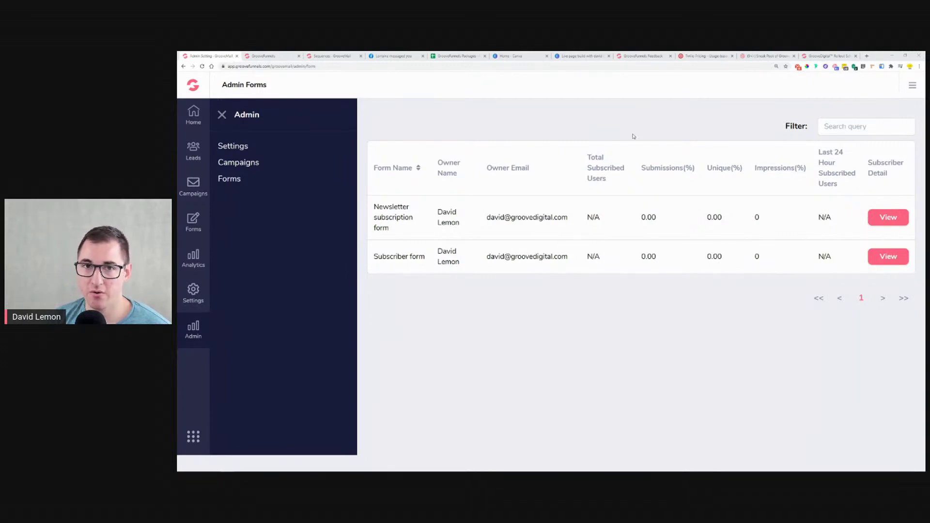
click(867, 56)
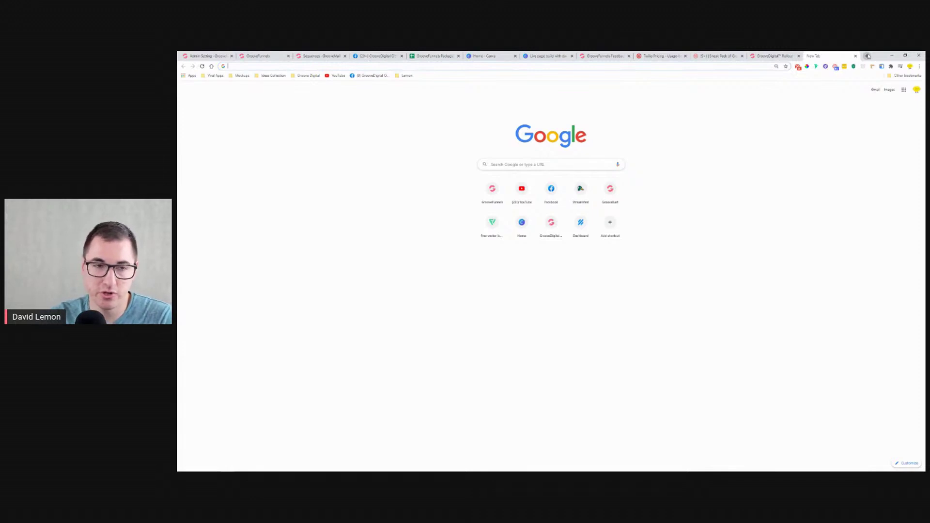
Step: Load the Groove Digital YouTube videos page, then close the GrooveFunnels Package tab
text(youtube.com)
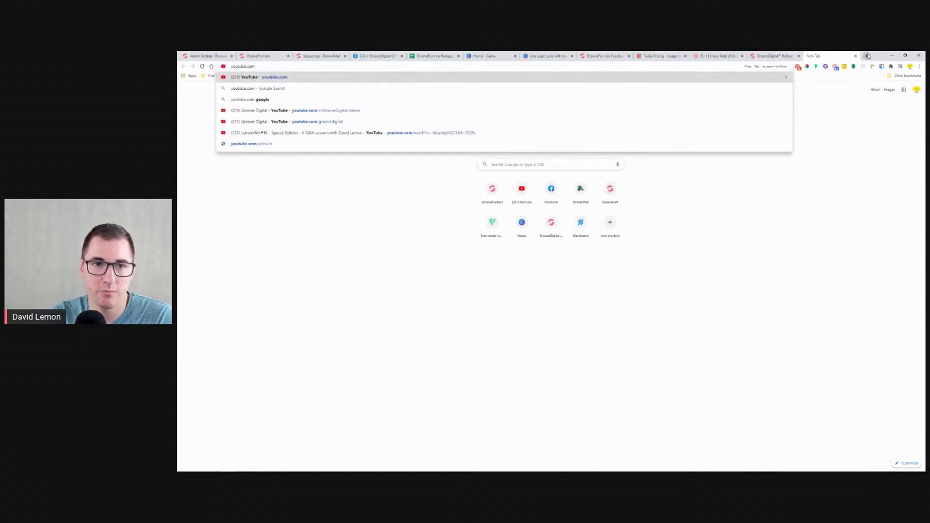
key(Down)
key(Down)
key(Down)
key(Return)
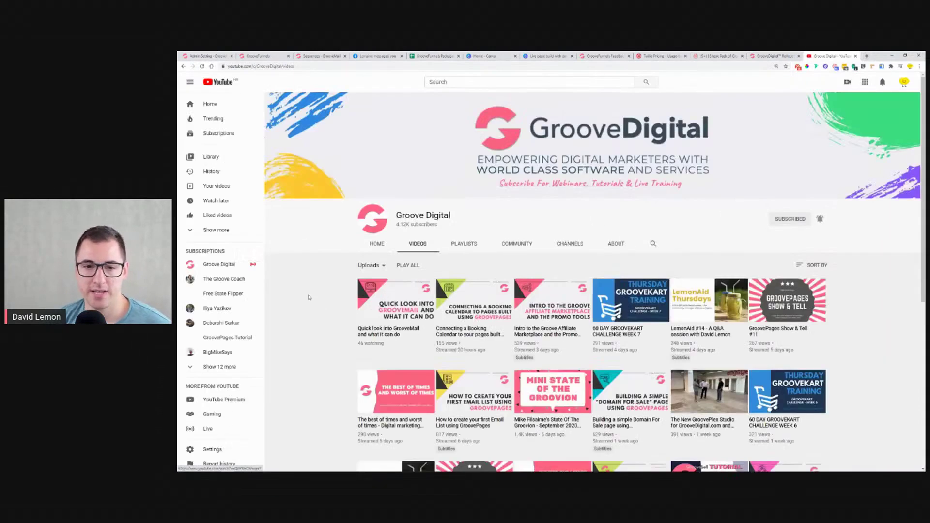
scroll(309, 297, down, 2)
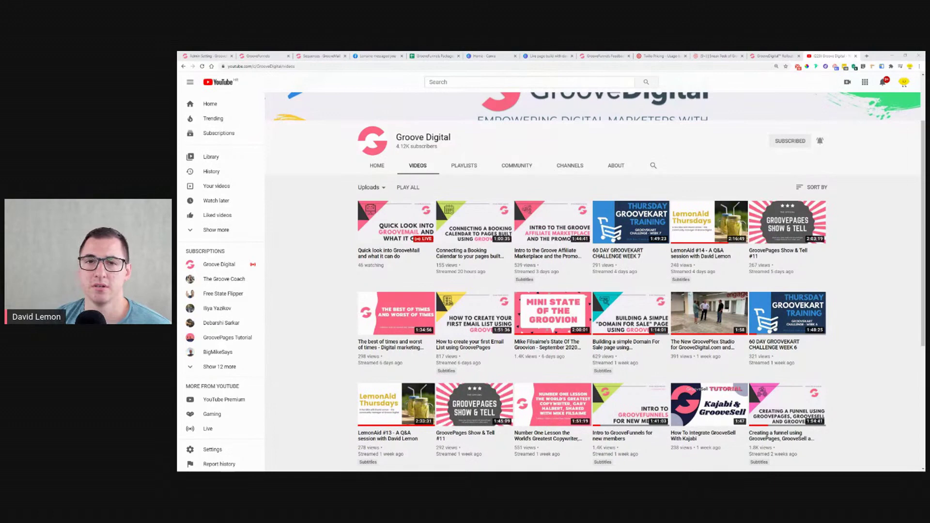
middle_click(430, 57)
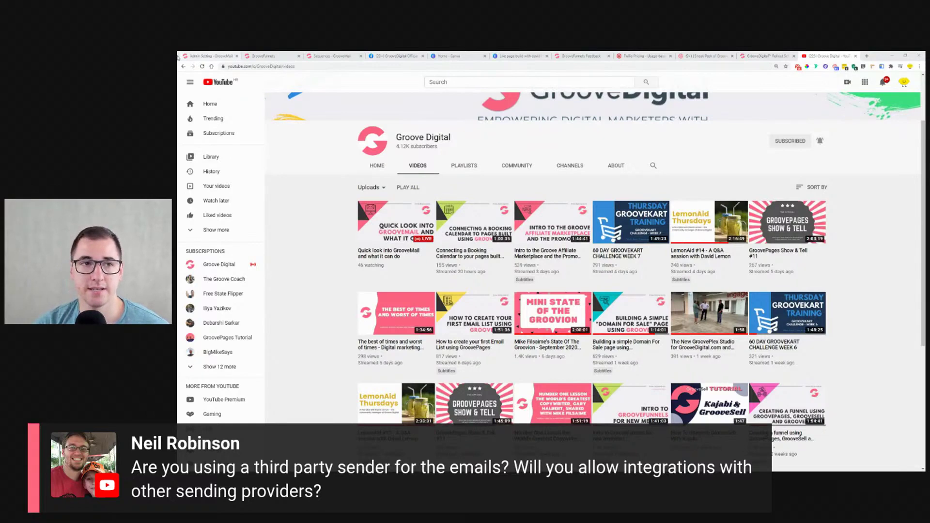
click(250, 56)
Step: List integration types from ActiveCampaign to Zapier in a new GrooveMail integration form
click(212, 55)
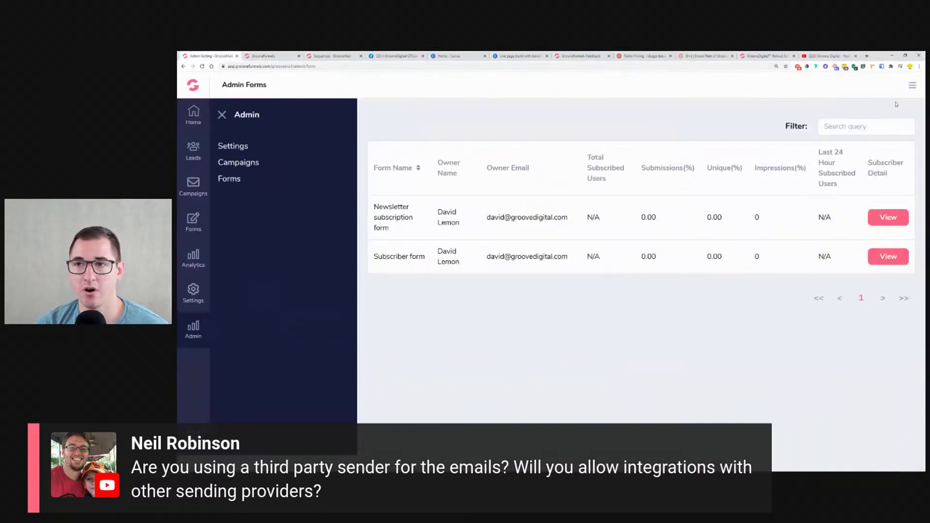
click(912, 86)
click(822, 109)
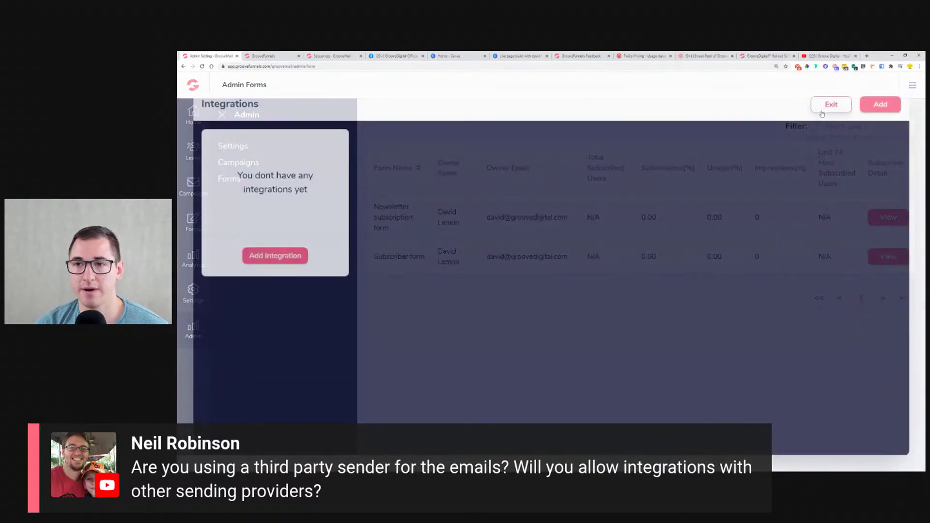
click(881, 104)
click(843, 179)
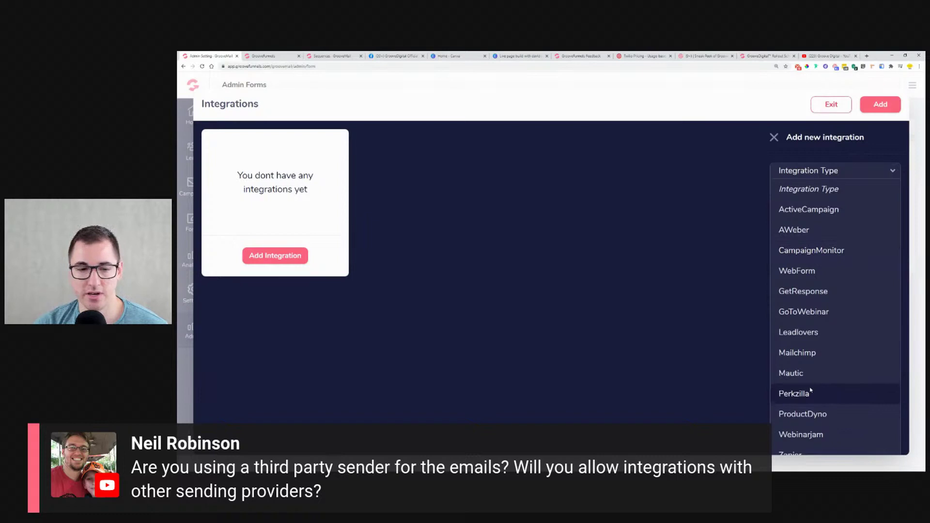
key(ctrl+minus)
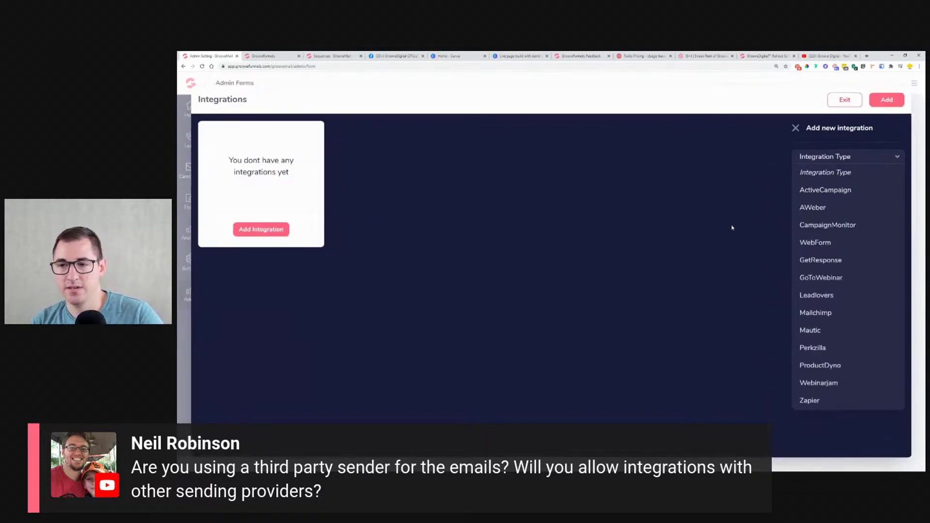
Step: Exit integrations and present the 'Quick Look into GrooveMail and What It Can Do' Canva slide full screen
click(845, 100)
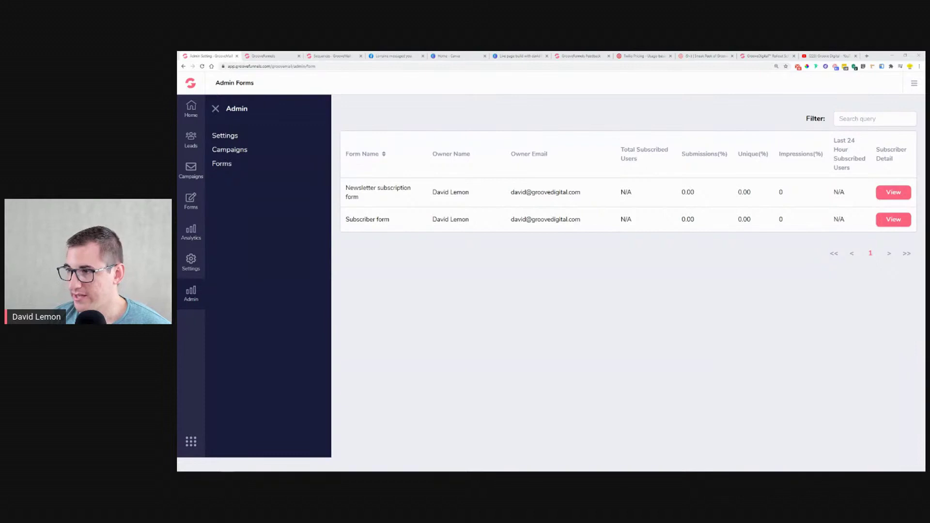
click(192, 84)
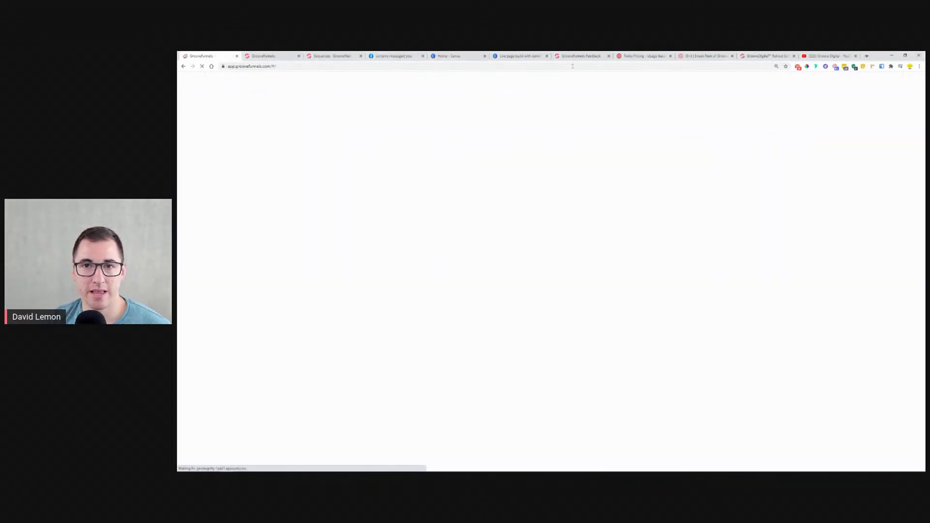
click(519, 55)
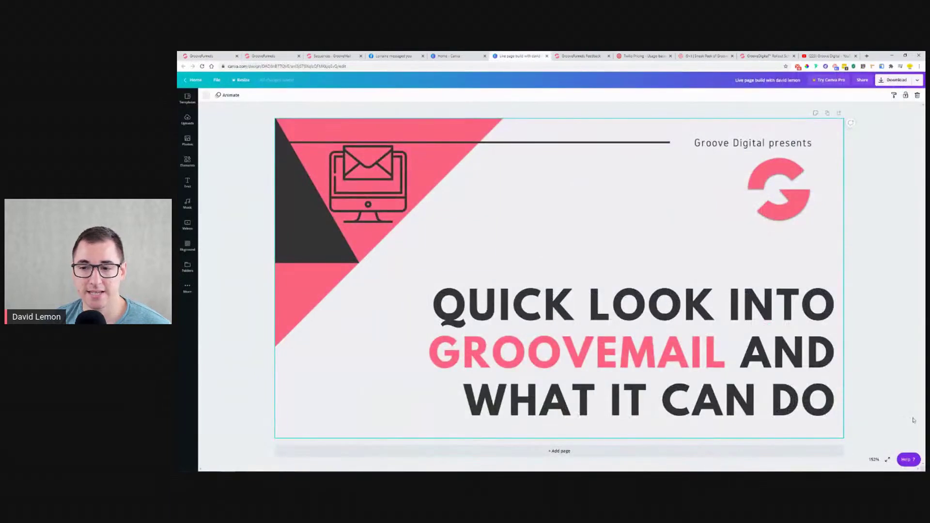
click(887, 460)
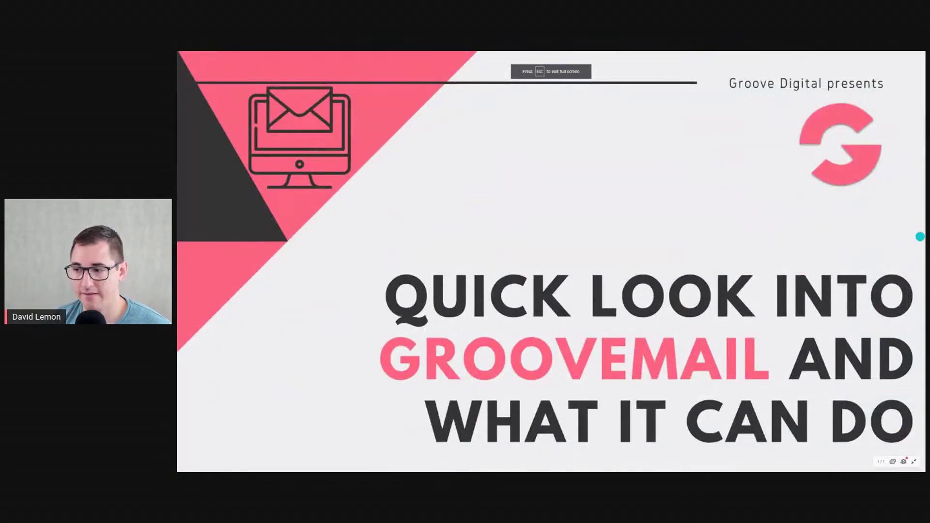